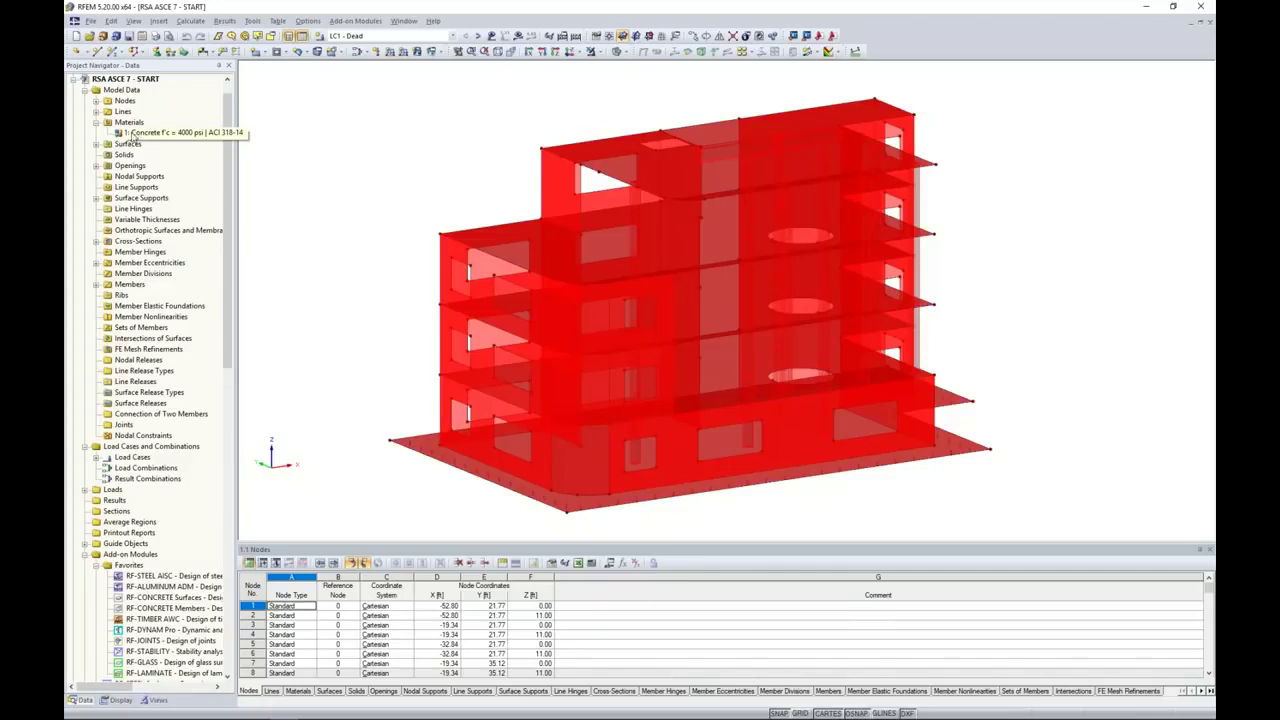
# - Examine the model's materials, surfaces and cross-sections in the model data tree, highlighting the individual cross-sections in the model
pyautogui.click(96, 123)
pyautogui.click(96, 133)
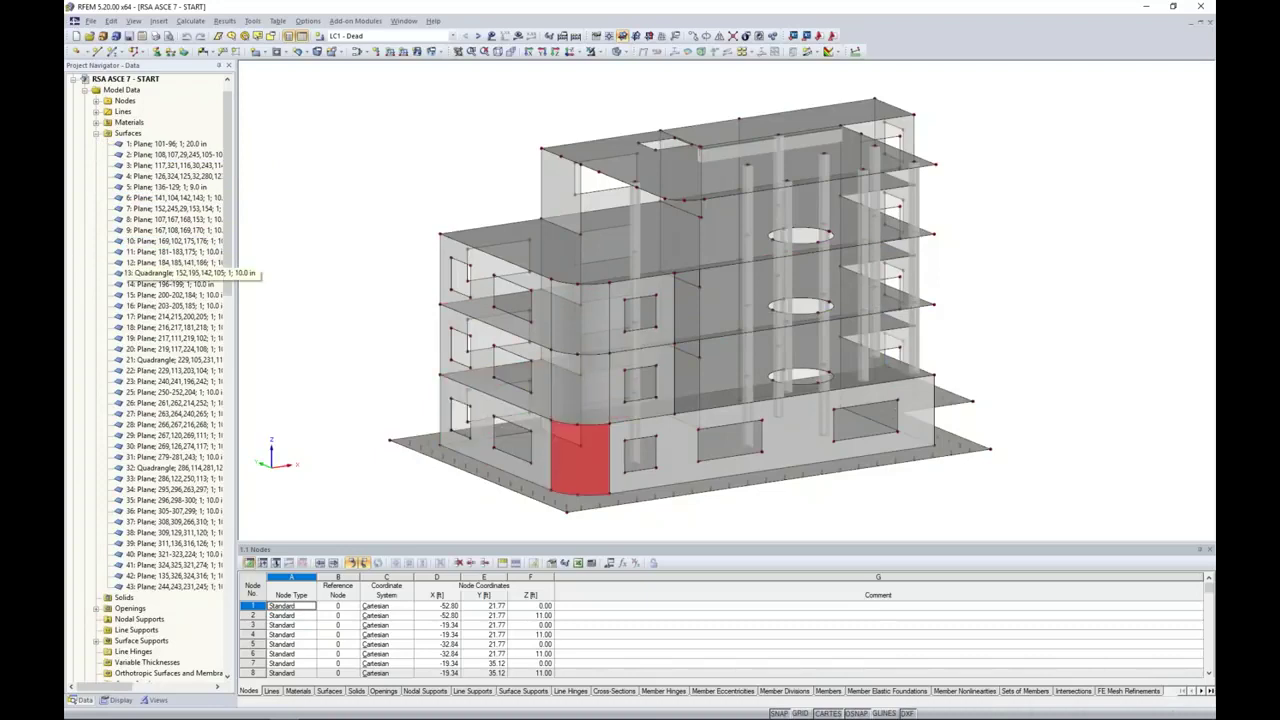
pyautogui.click(96, 133)
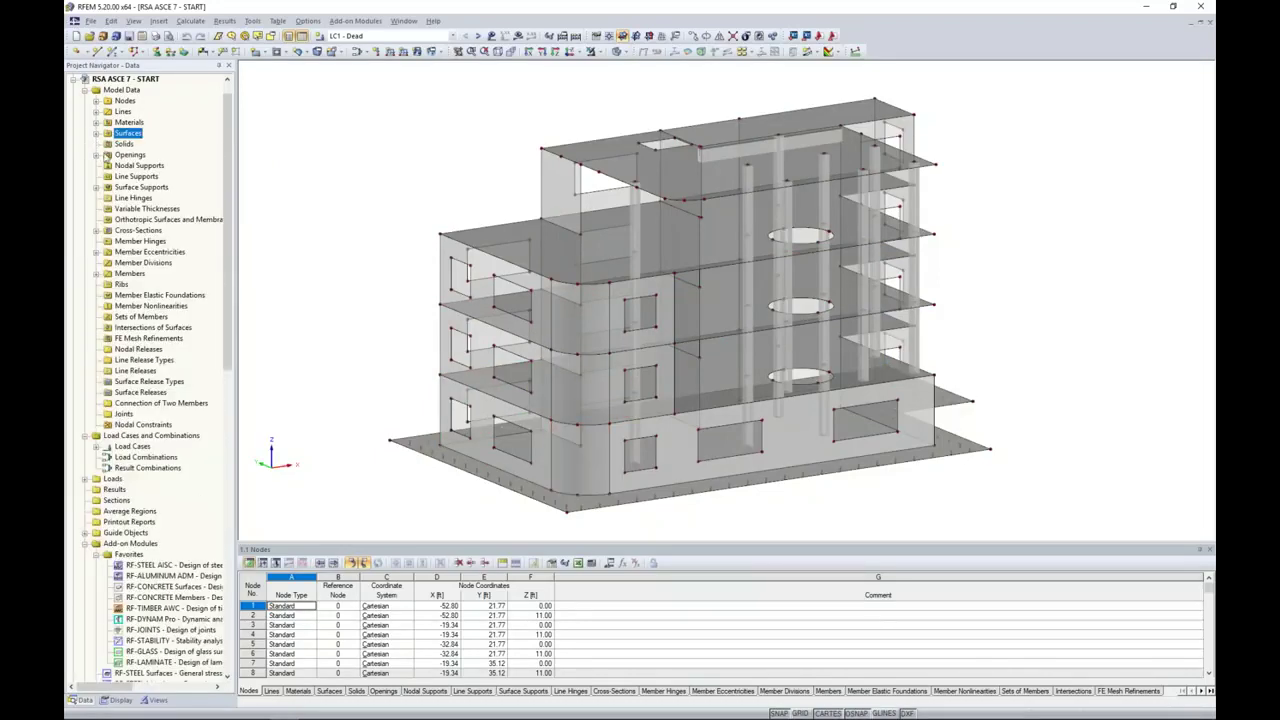
pyautogui.click(96, 231)
pyautogui.click(140, 242)
pyautogui.click(137, 252)
pyautogui.click(96, 231)
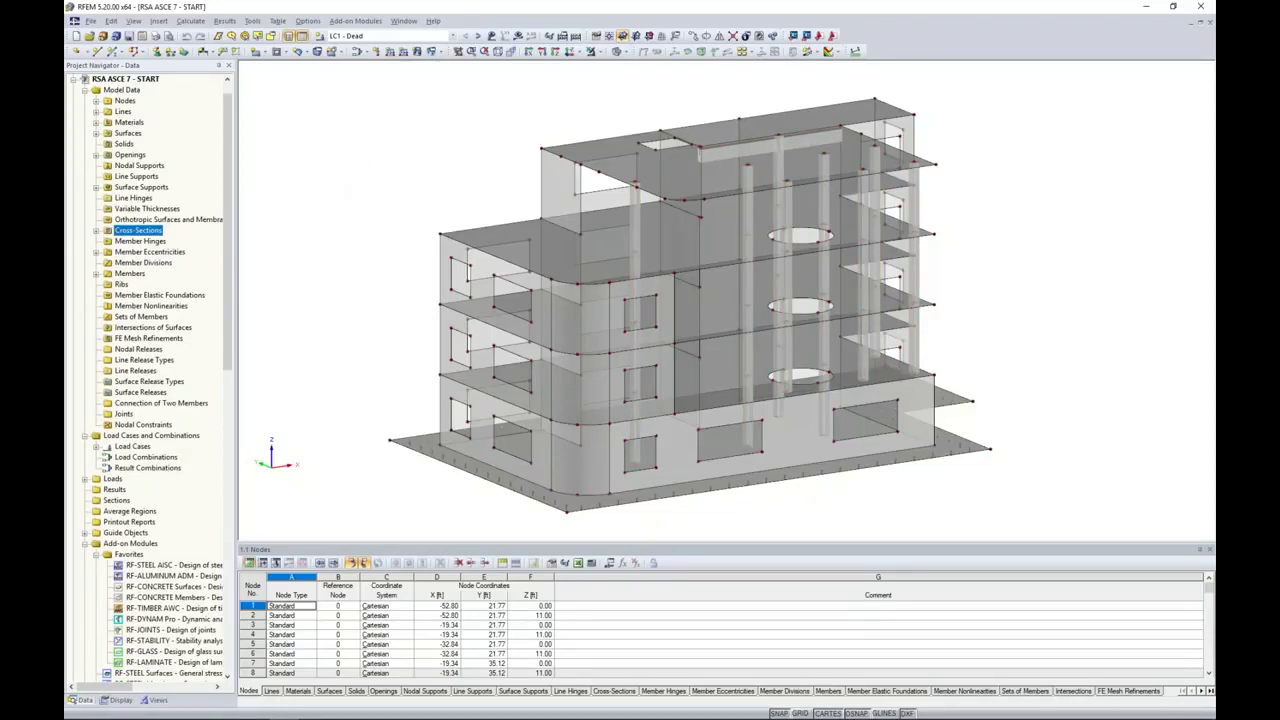
# - Display the loads on the model and review the Dead, Live and Snow load cases in turn
pyautogui.click(453, 37)
pyautogui.click(453, 37)
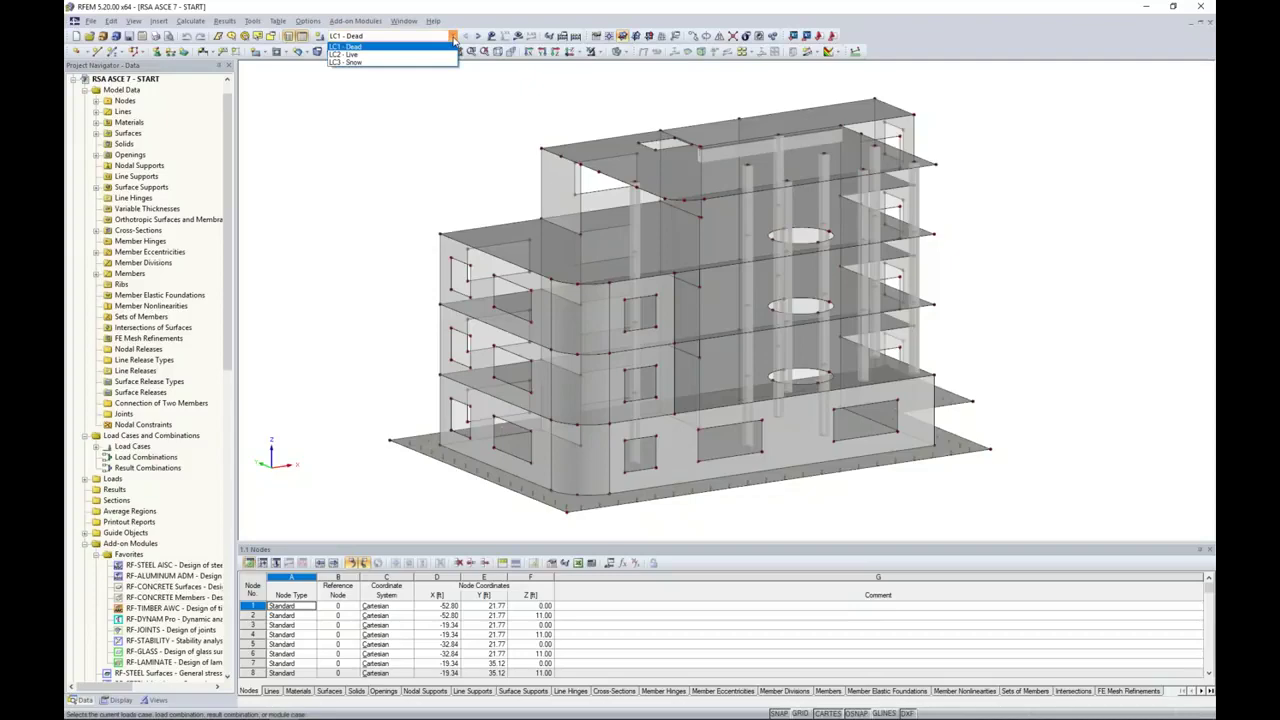
pyautogui.click(495, 36)
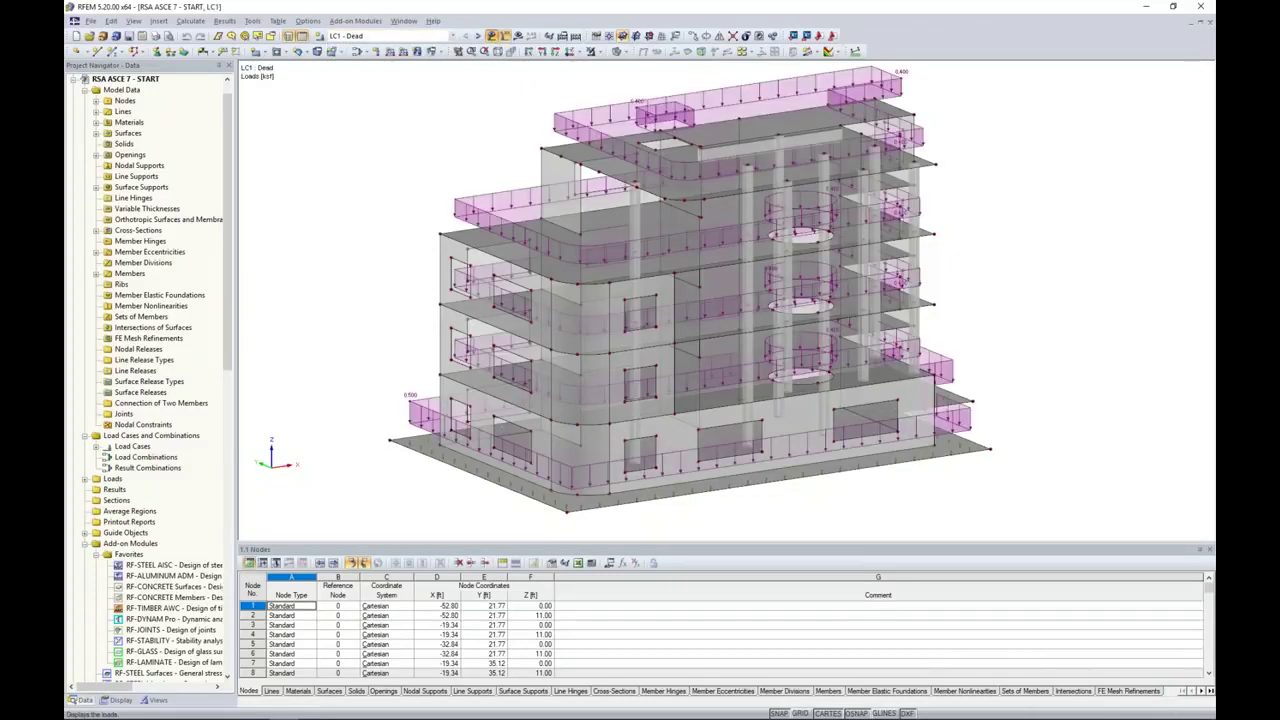
pyautogui.keyDown('ctrl'); pyautogui.moveTo(920, 222); pyautogui.dragTo(987, 300, button='middle'); pyautogui.keyUp('ctrl')
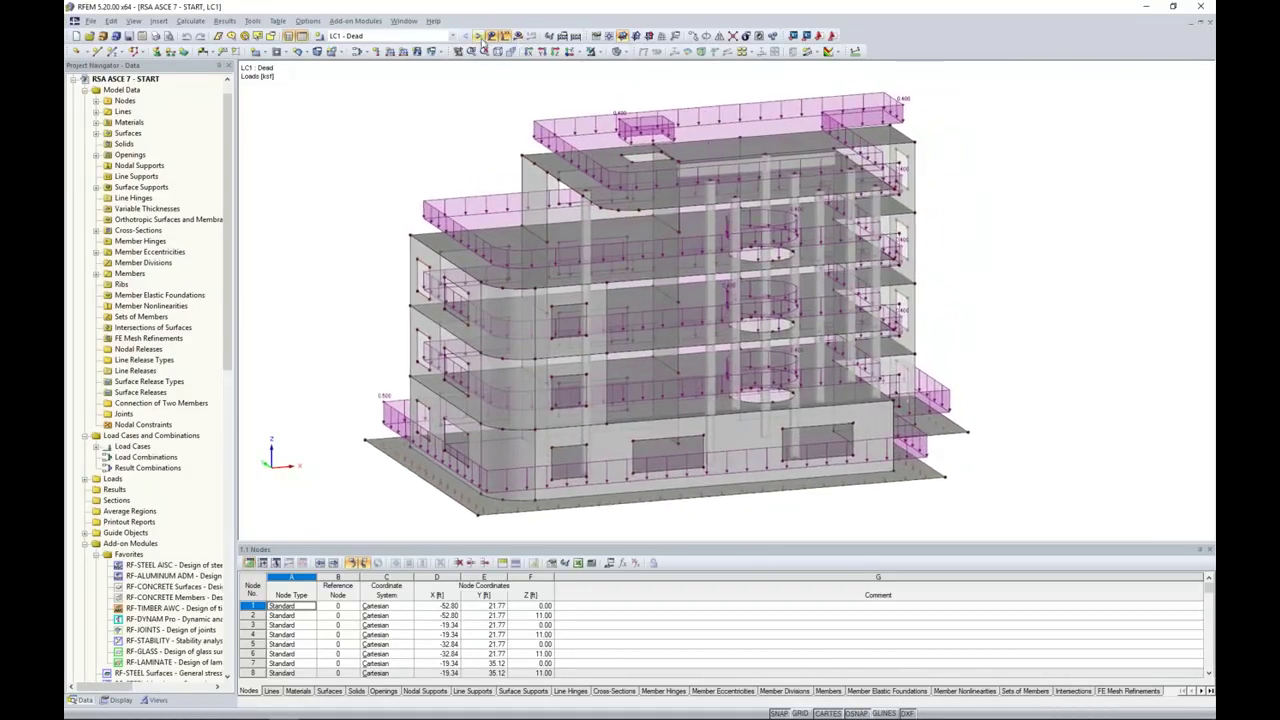
pyautogui.click(477, 36)
pyautogui.keyDown('ctrl'); pyautogui.moveTo(1011, 367); pyautogui.dragTo(988, 289, button='middle'); pyautogui.keyUp('ctrl')
pyautogui.click(477, 36)
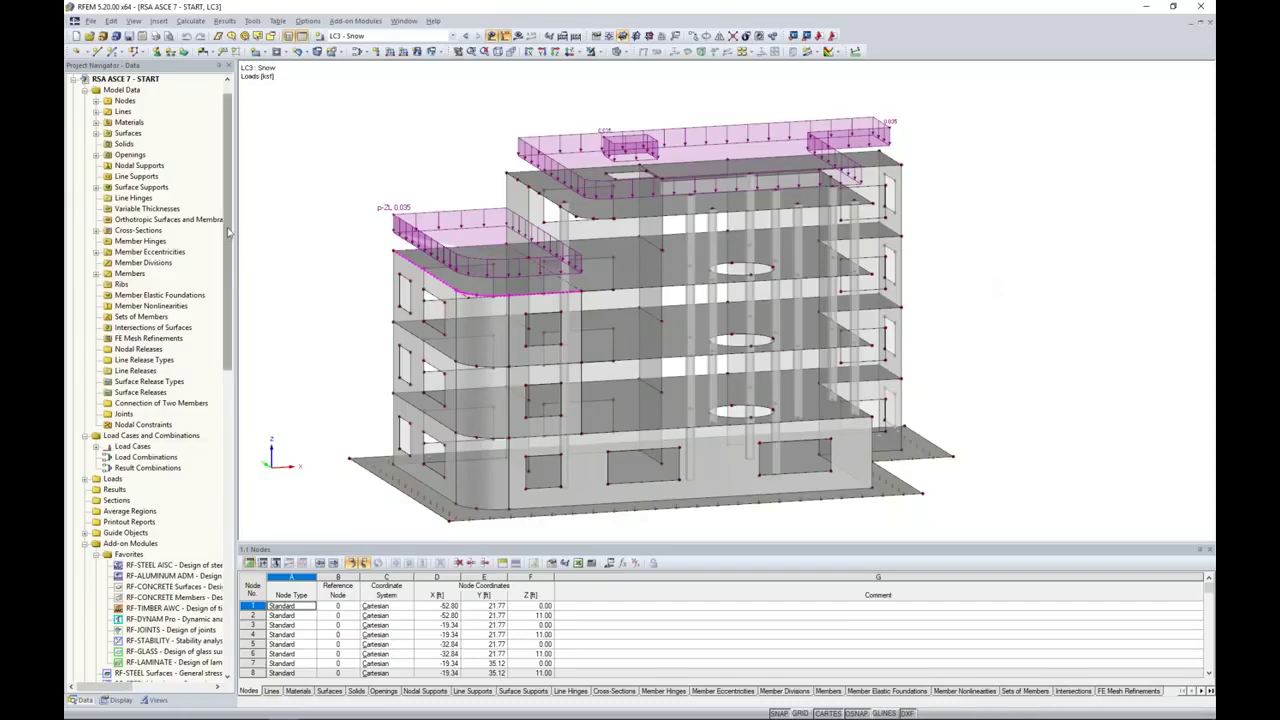
# - Open the RF-DYNAM Pro dynamic analysis module and activate mass combinations alongside natural vibrations
pyautogui.scroll(-4, 233, 270)
pyautogui.moveTo(233, 292); pyautogui.dragTo(222, 430)
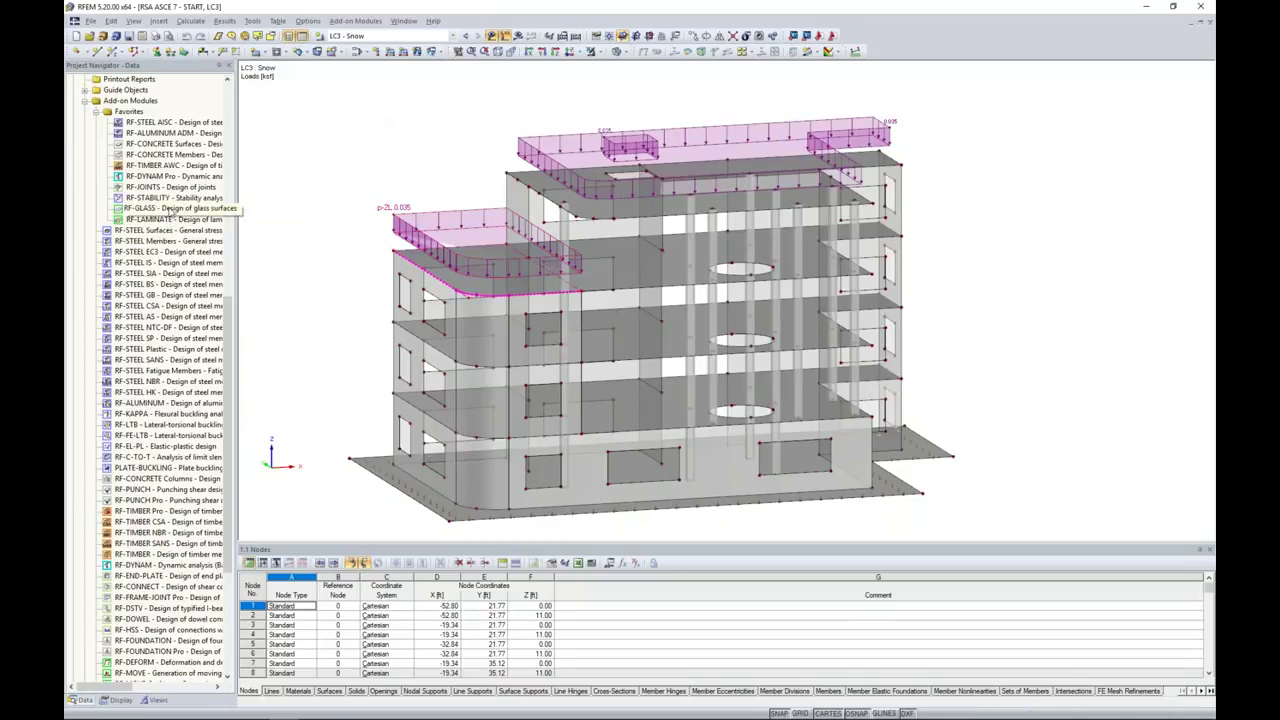
pyautogui.click(338, 21)
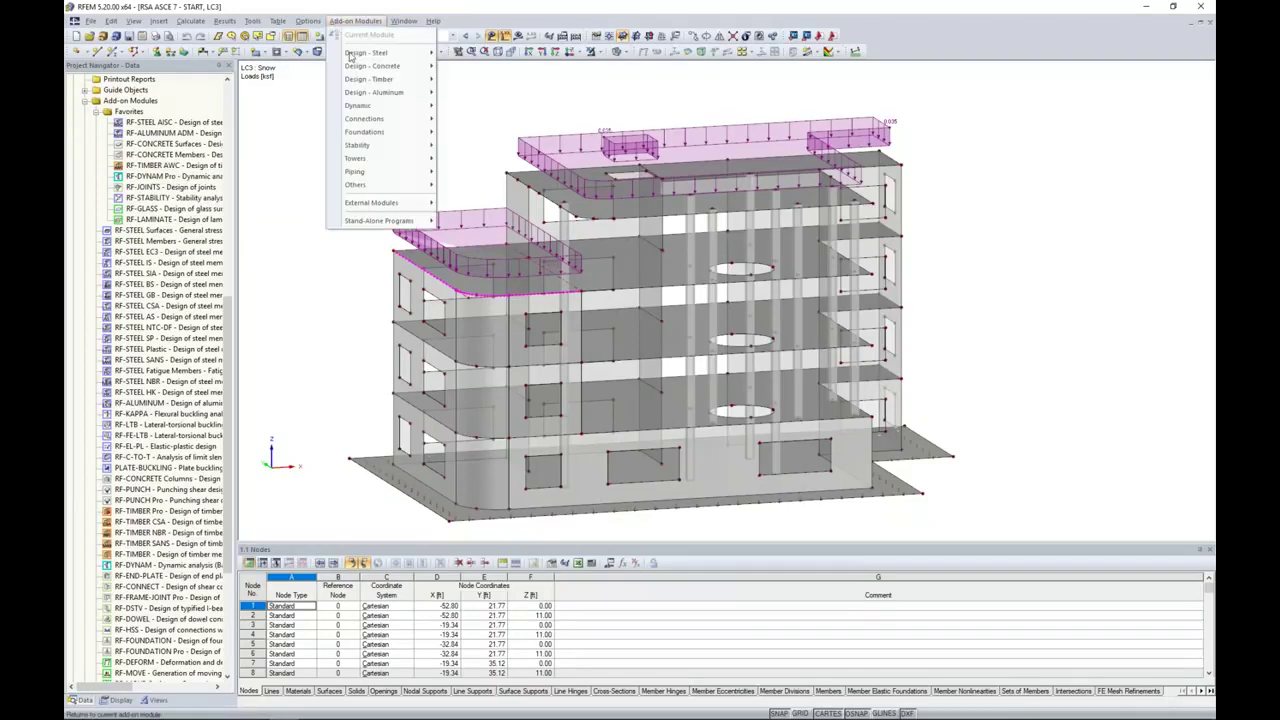
pyautogui.moveTo(361, 108)
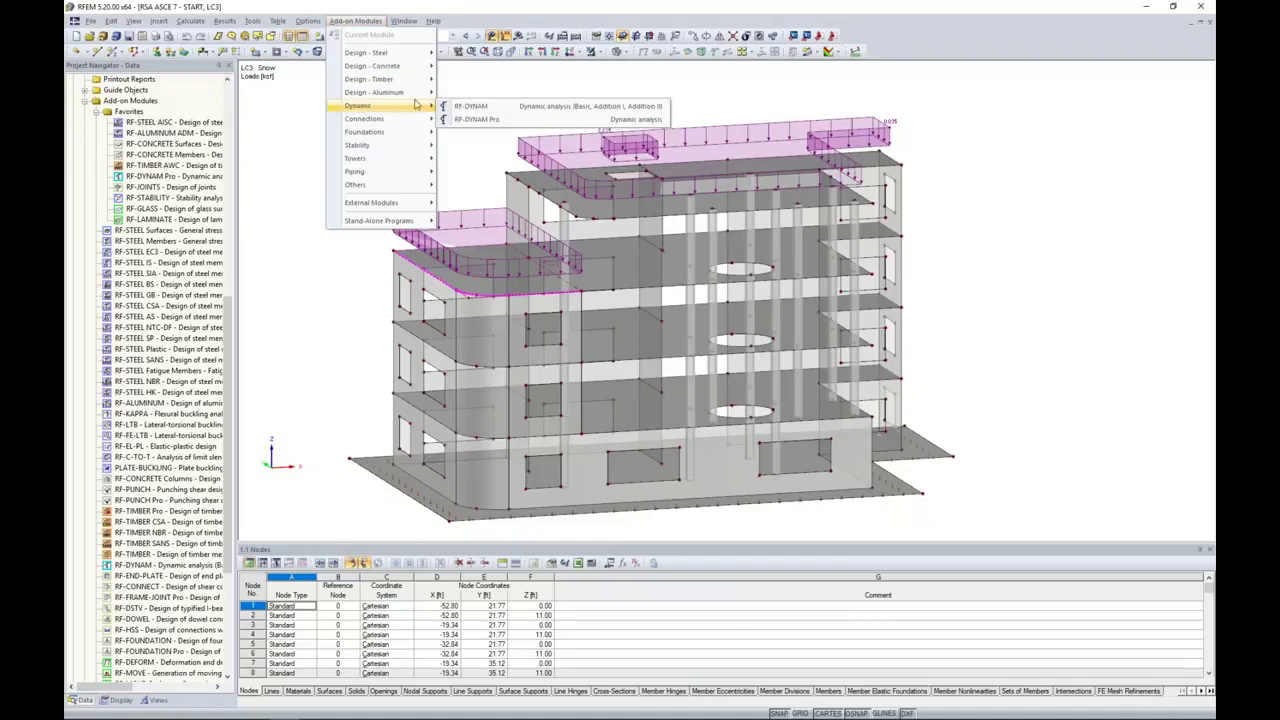
pyautogui.click(477, 119)
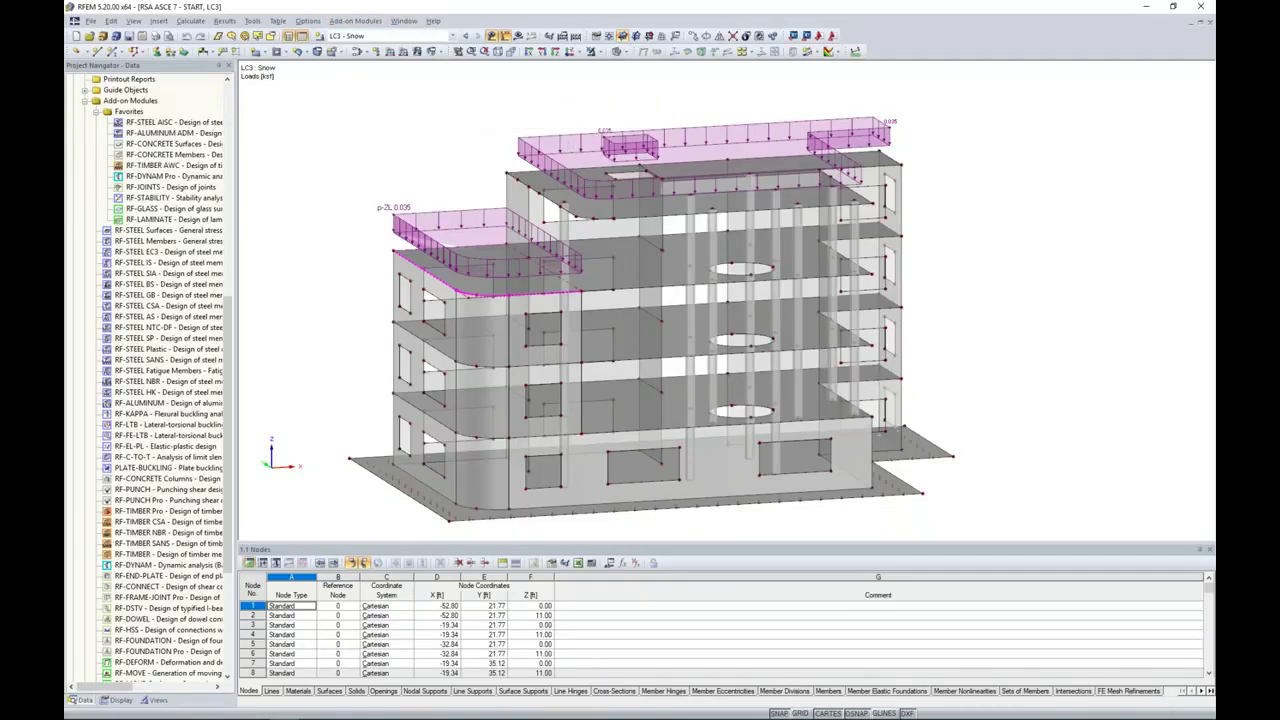
pyautogui.moveTo(569, 145); pyautogui.dragTo(565, 120)
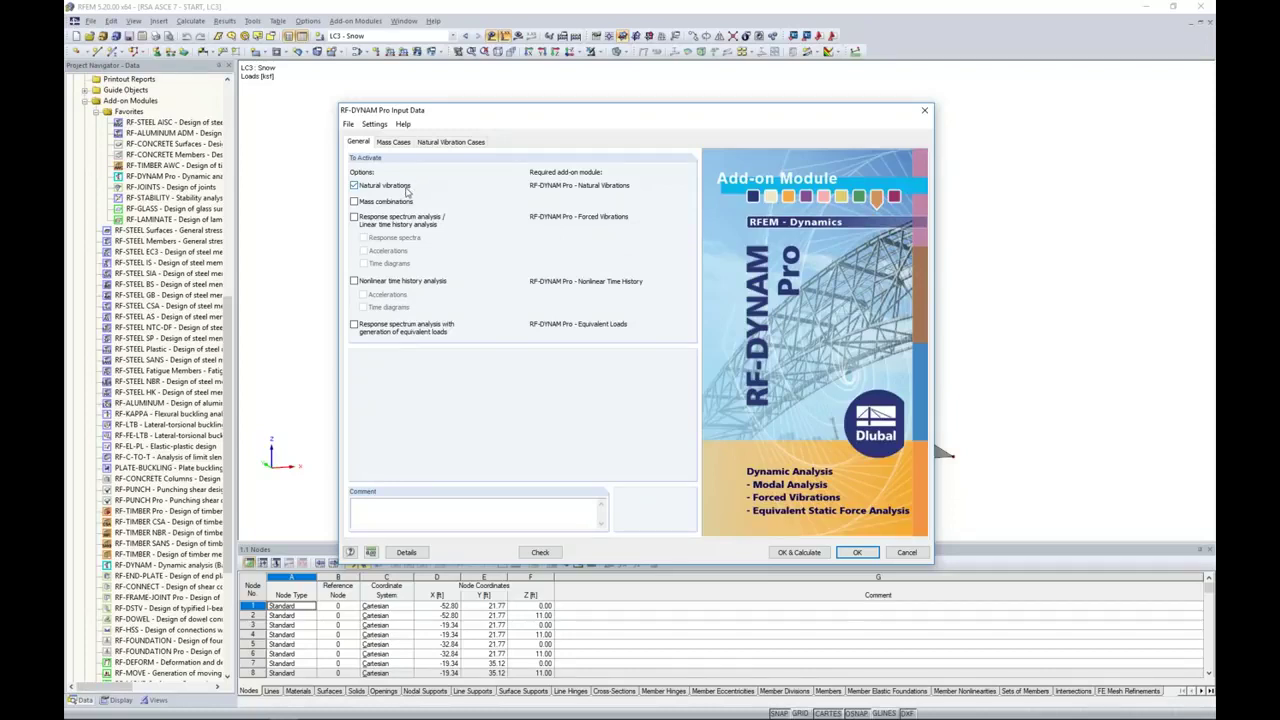
pyautogui.click(354, 201)
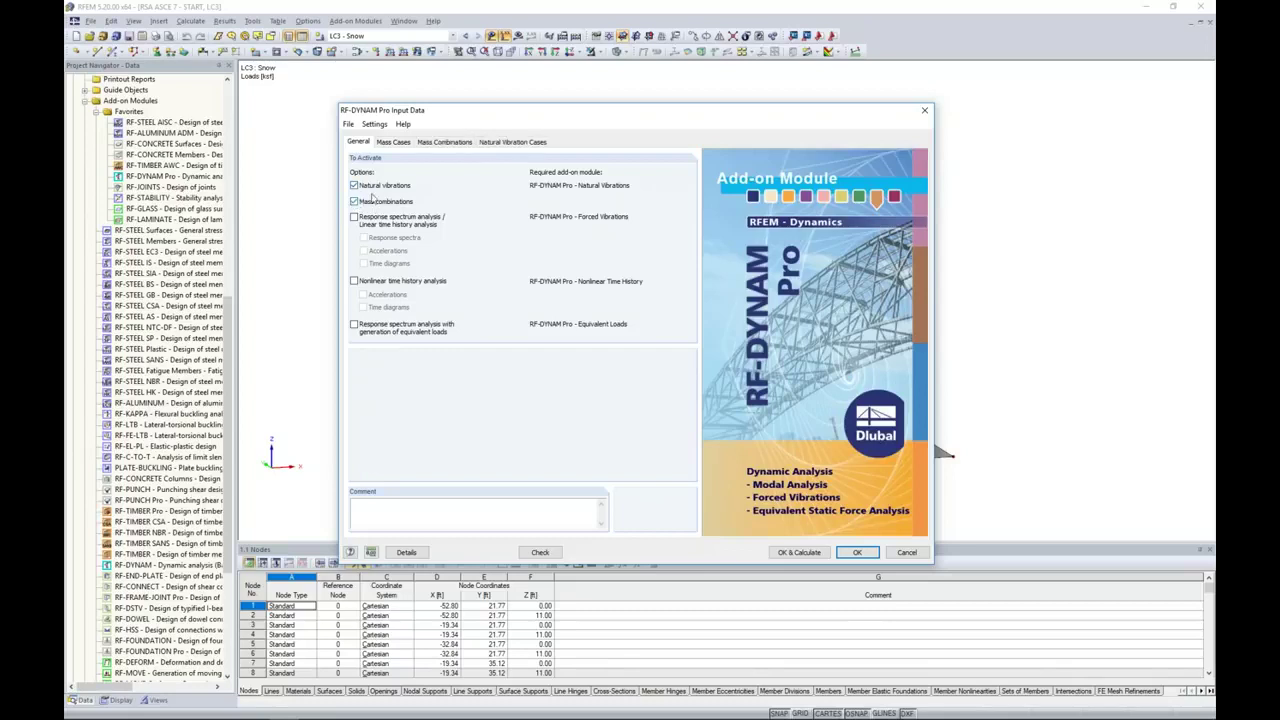
# - Define the first mass case as Dead, taking masses from the force components of LC1 - Dead and excluding the structure's self-weight
pyautogui.click(393, 143)
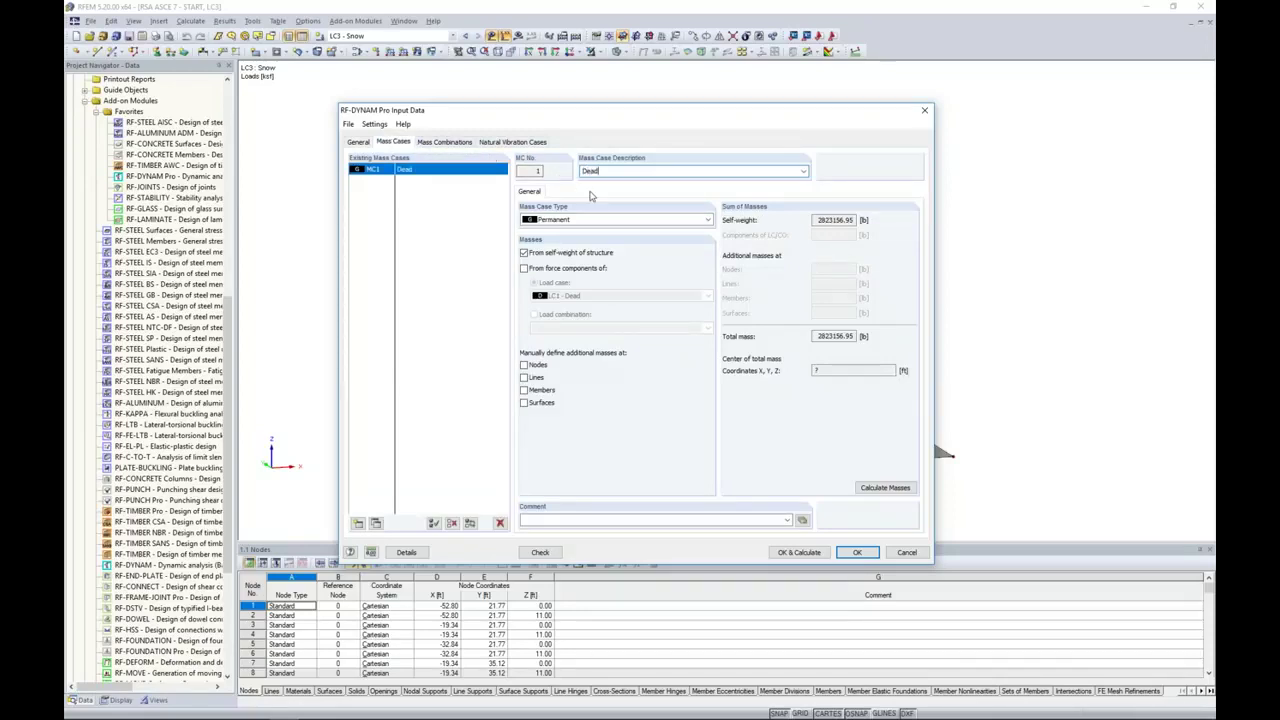
pyautogui.click(524, 268)
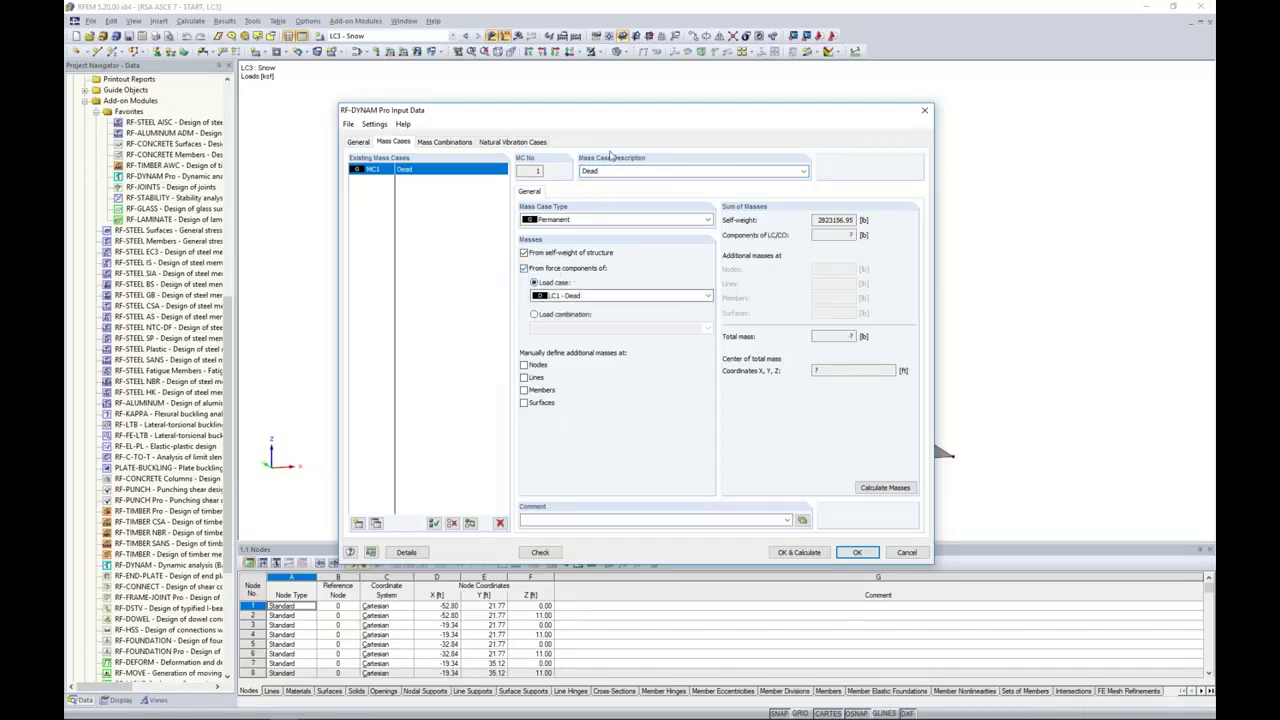
pyautogui.moveTo(628, 116); pyautogui.dragTo(415, 100)
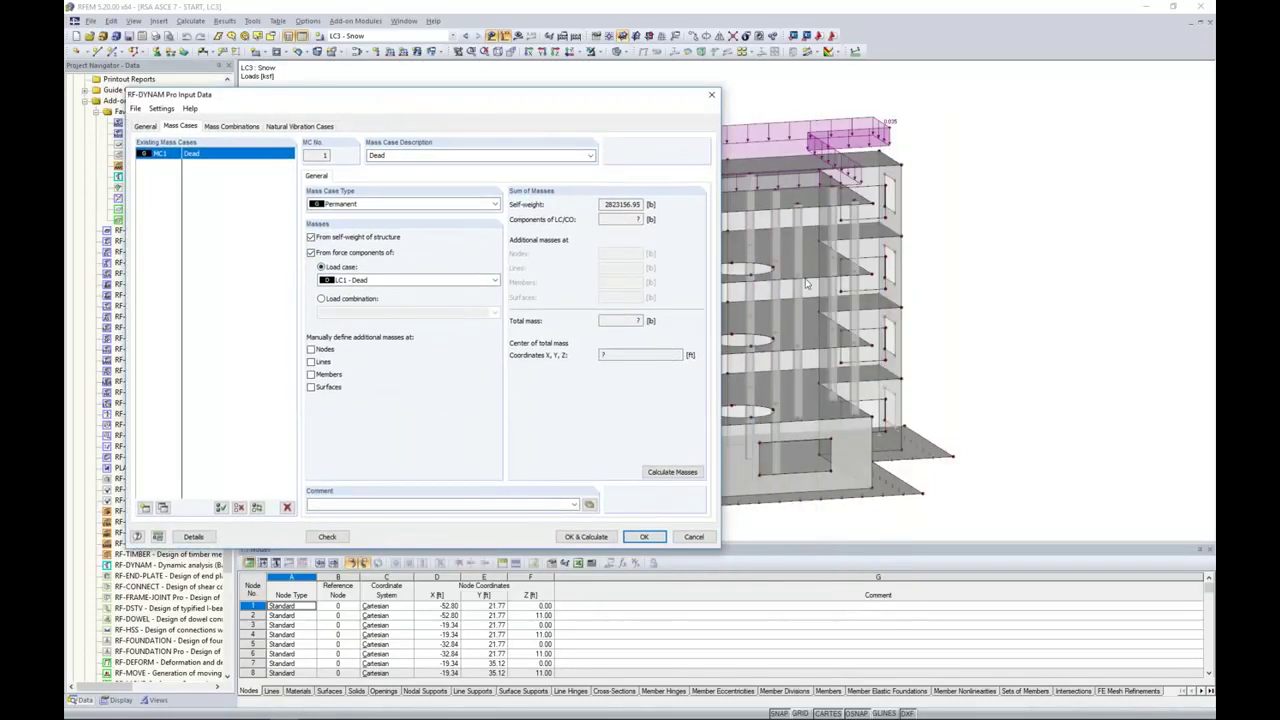
pyautogui.click(378, 281)
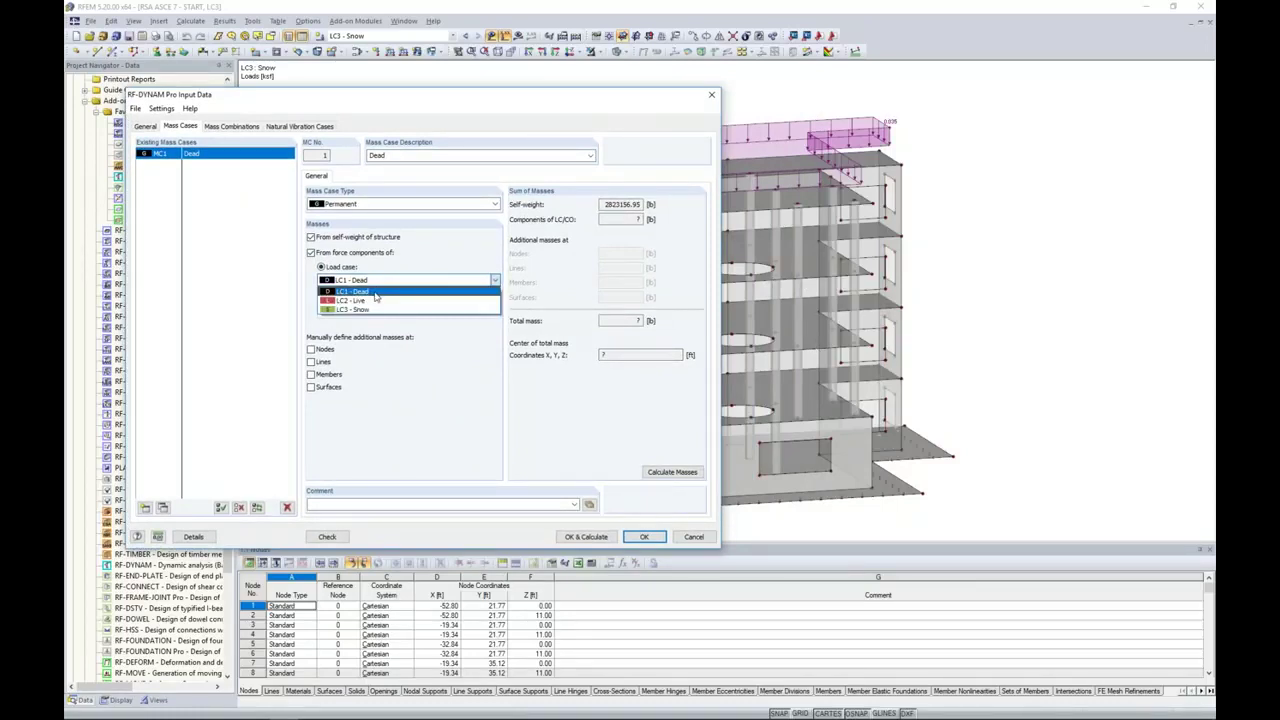
pyautogui.click(375, 293)
pyautogui.moveTo(405, 101); pyautogui.dragTo(540, 98)
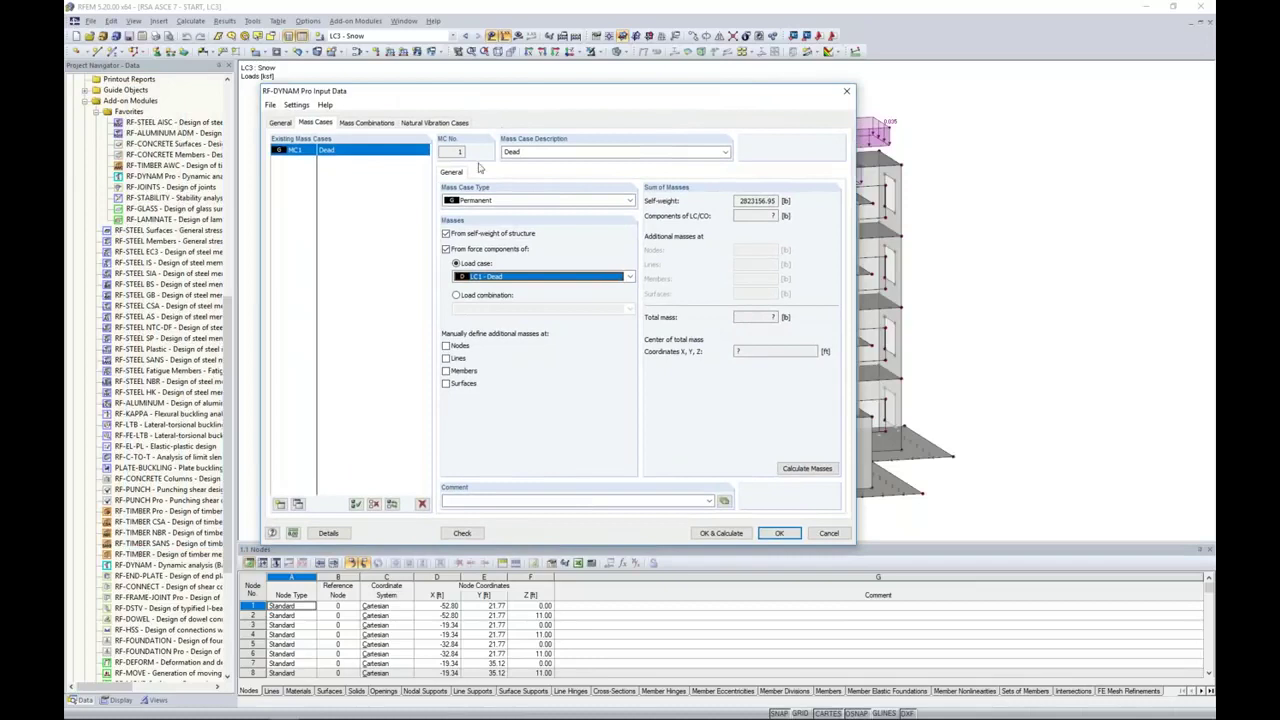
pyautogui.click(447, 233)
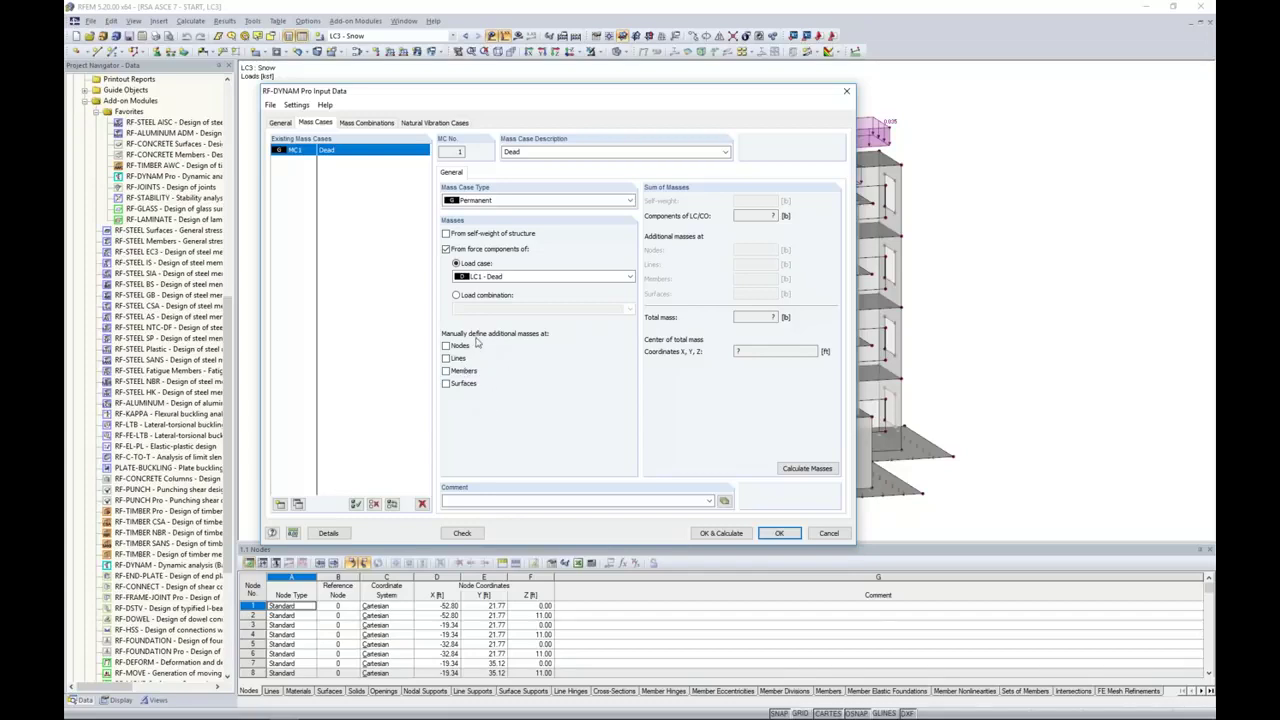
# - Copy the Dead mass case as a new one described as Live, with its masses taken from LC2 - Live
pyautogui.click(298, 506)
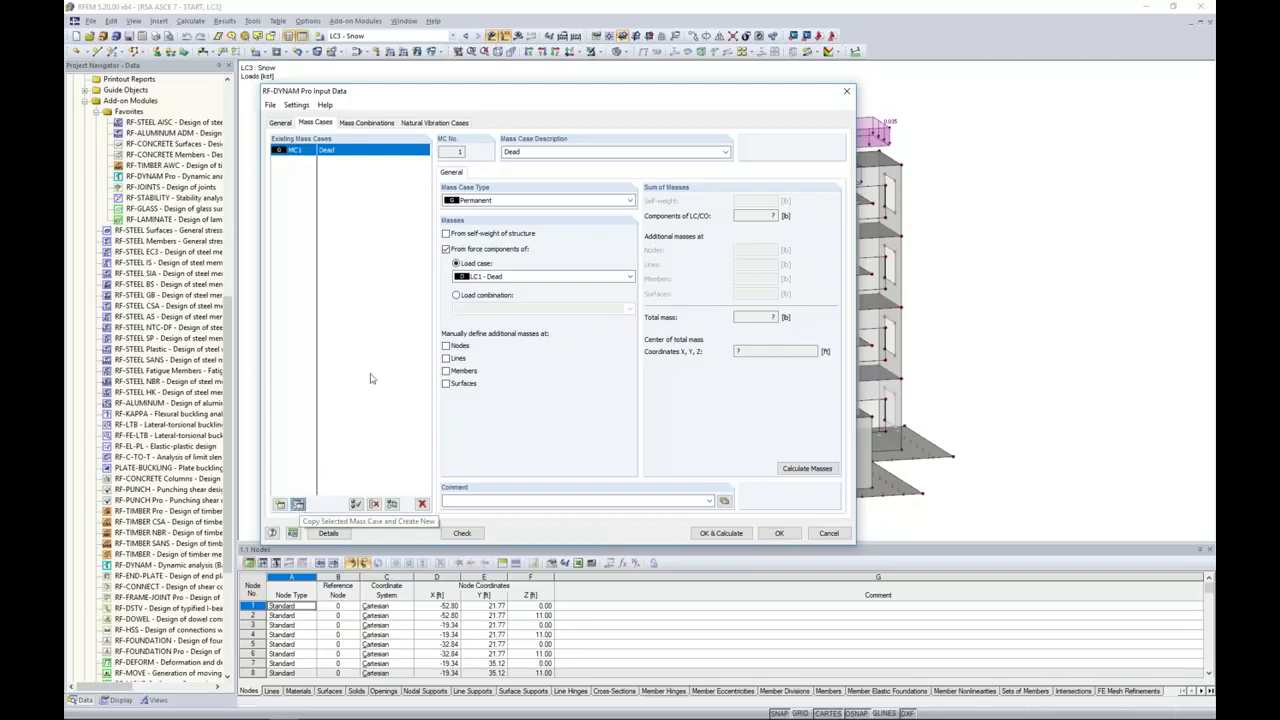
pyautogui.write('Live')
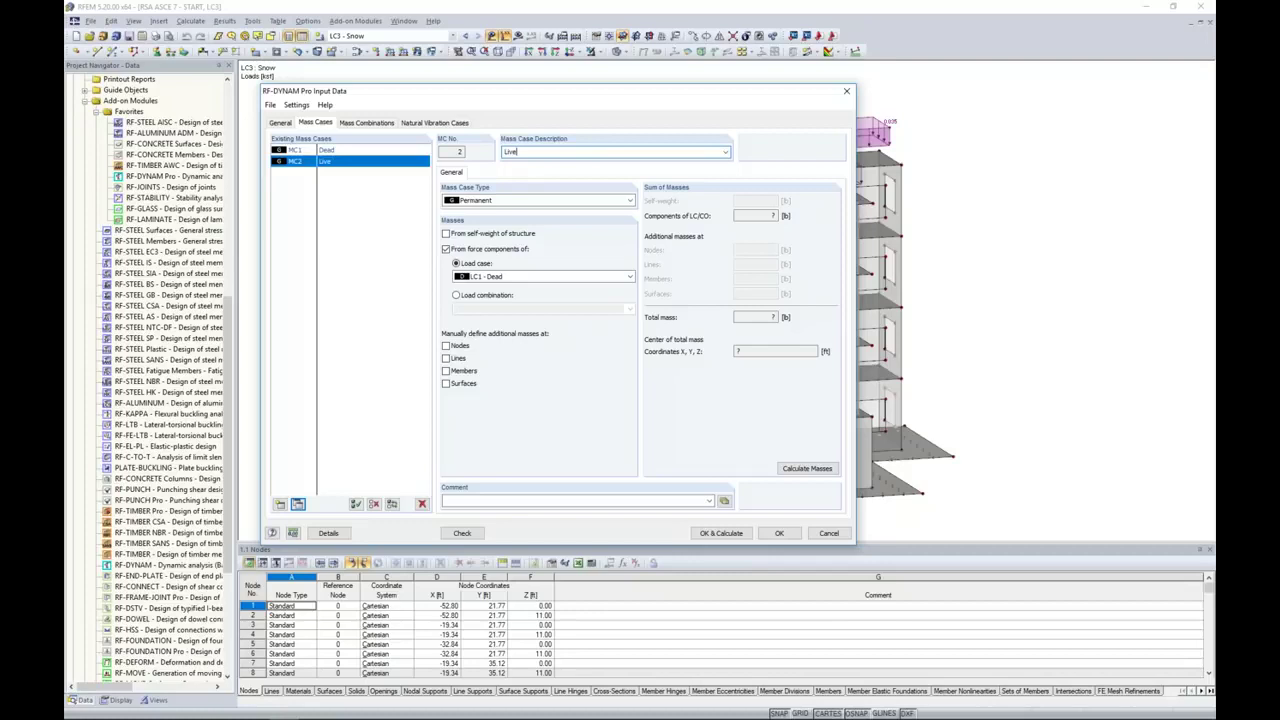
pyautogui.click(483, 279)
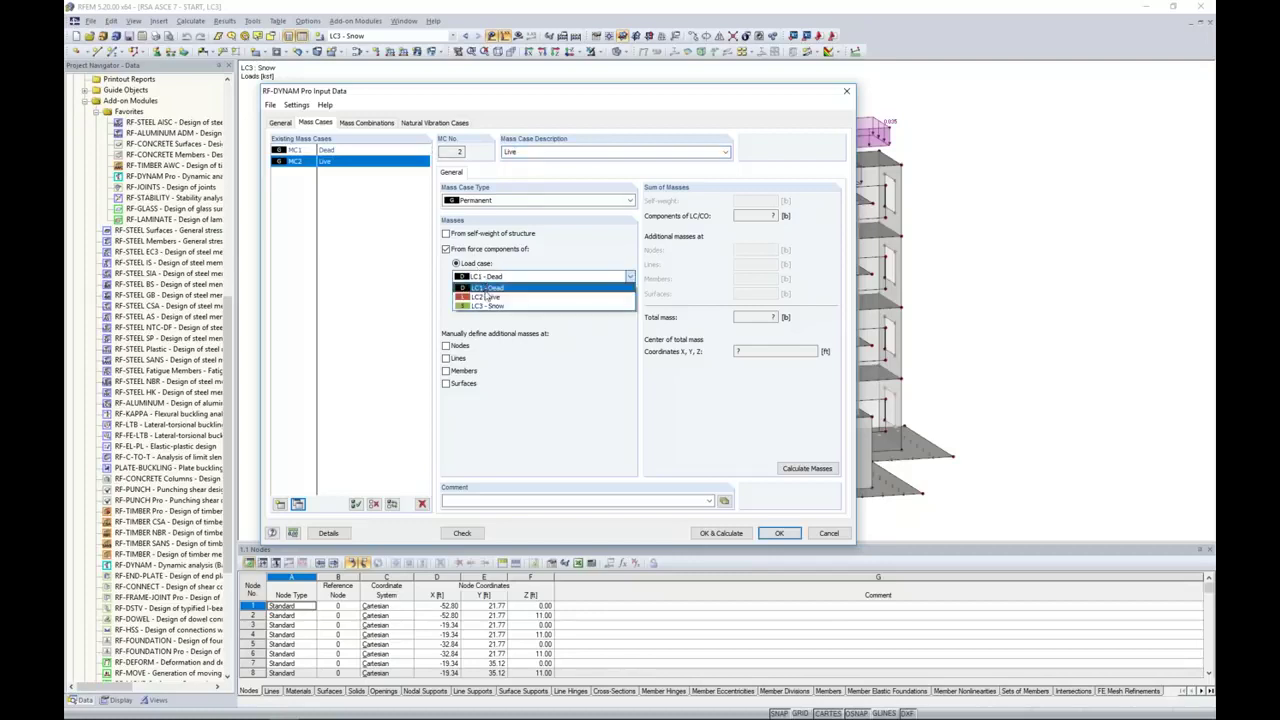
pyautogui.click(489, 297)
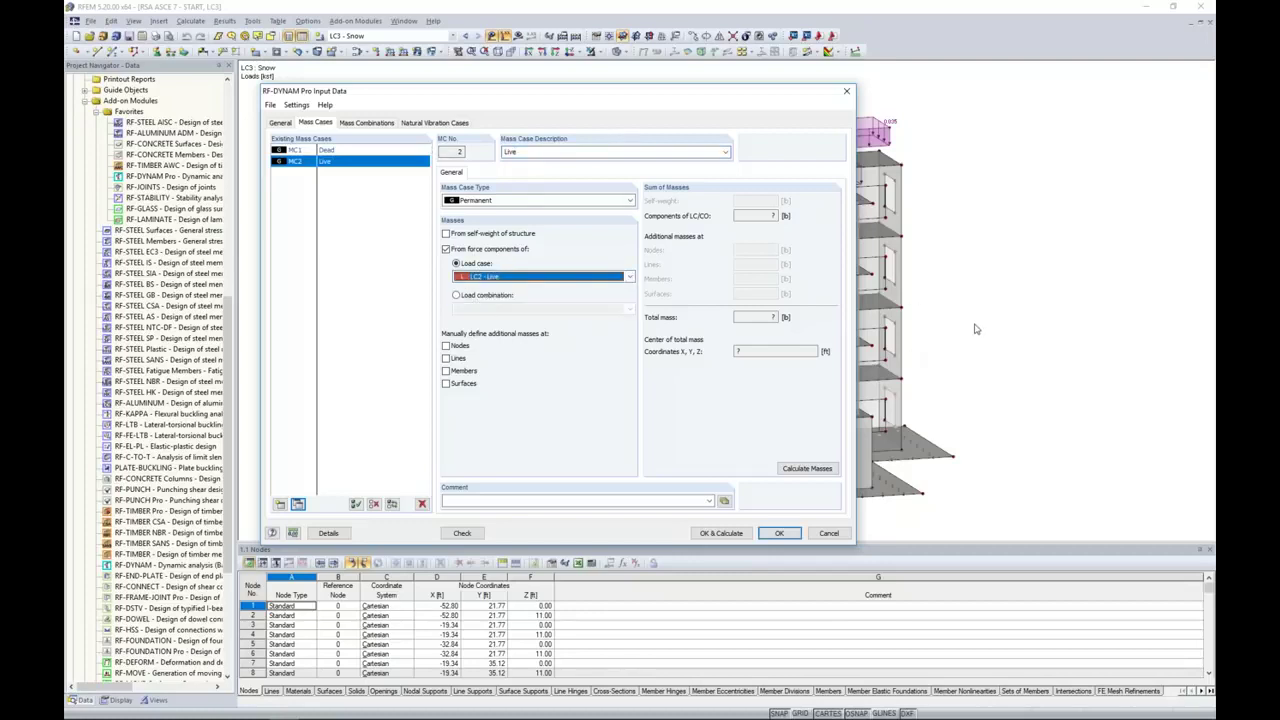
# - Copy the Live mass case as a new one described as Snow, with its masses taken from LC3 - Snow
pyautogui.click(297, 505)
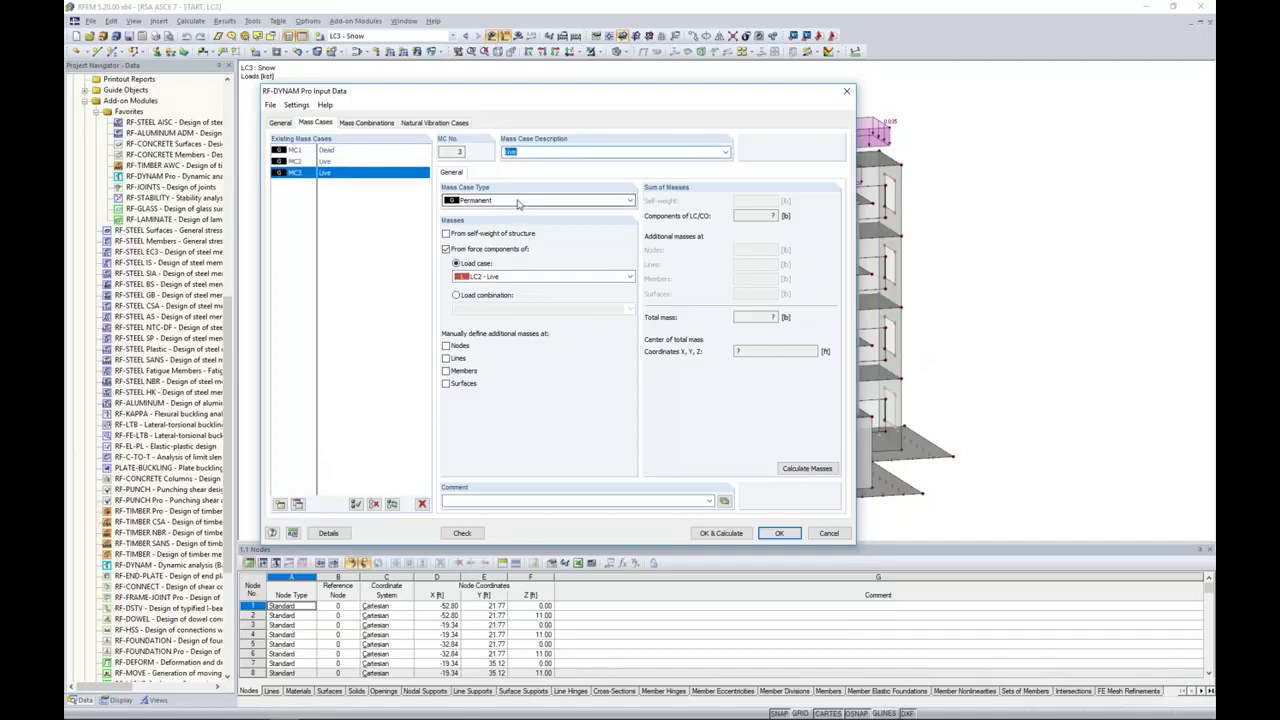
pyautogui.write('Snow')
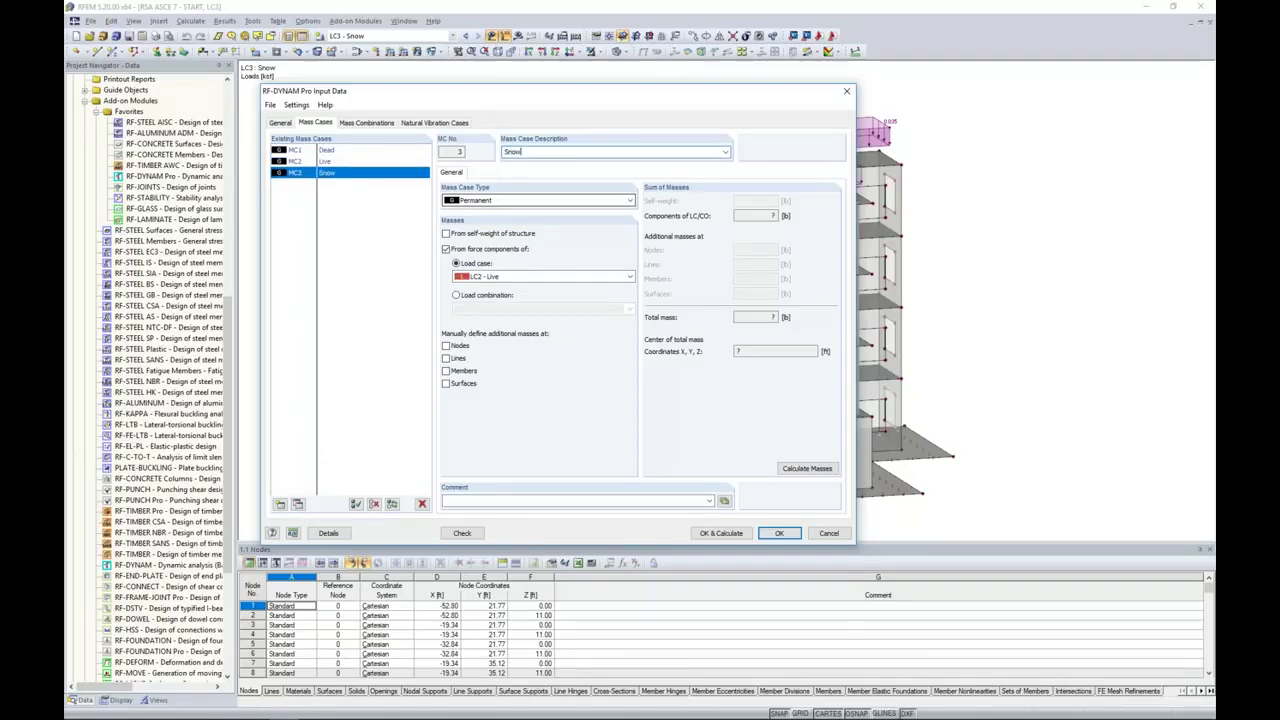
pyautogui.click(490, 279)
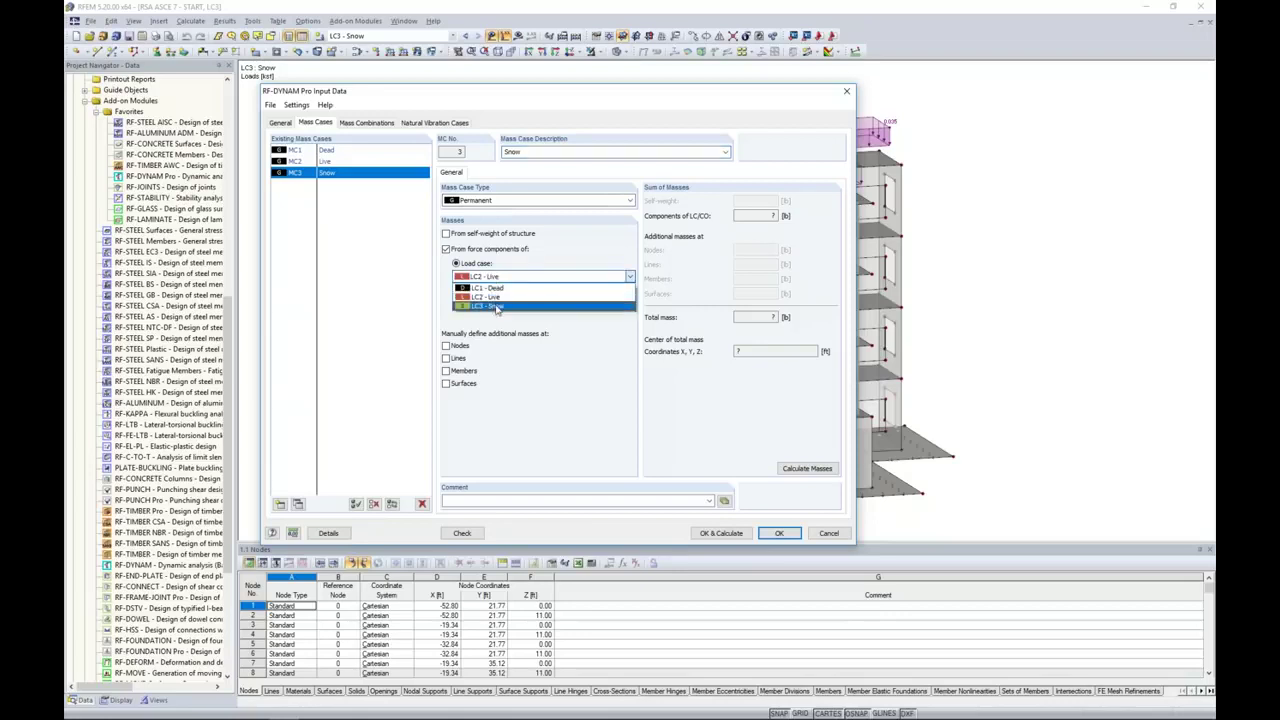
pyautogui.click(495, 309)
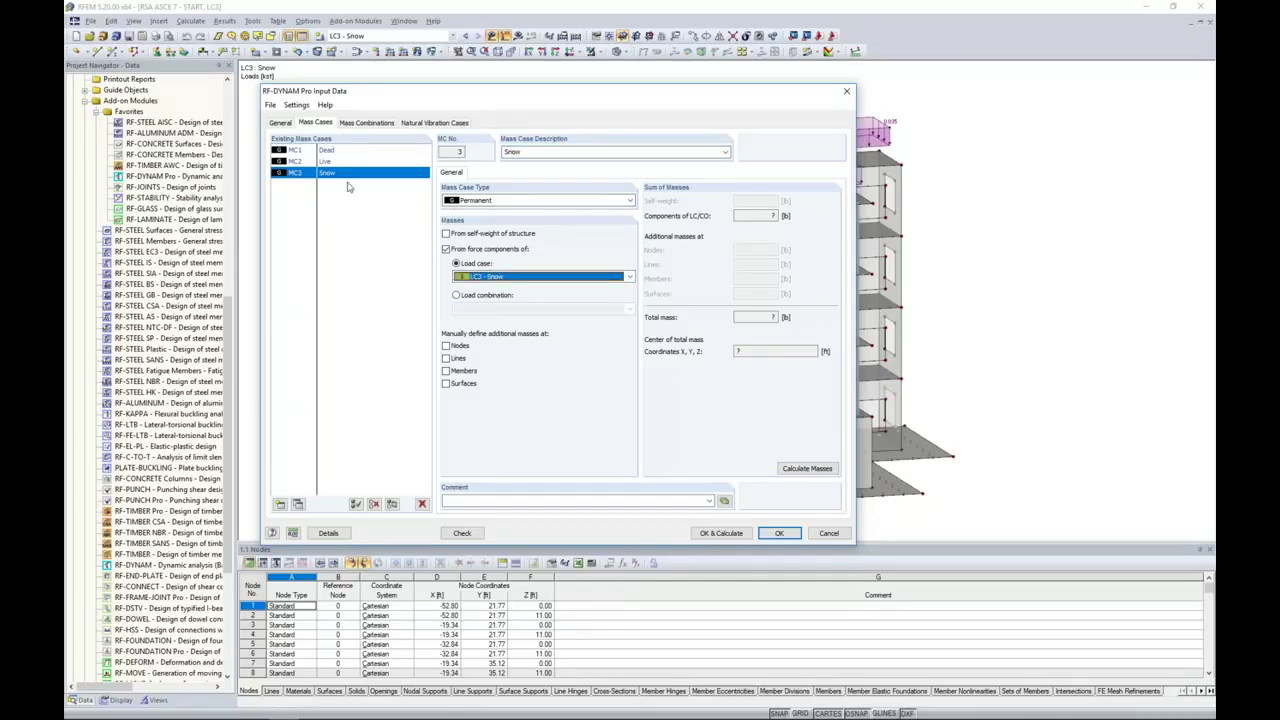
# - Add the Dead and Snow mass cases to mass combination MCO1
pyautogui.click(367, 123)
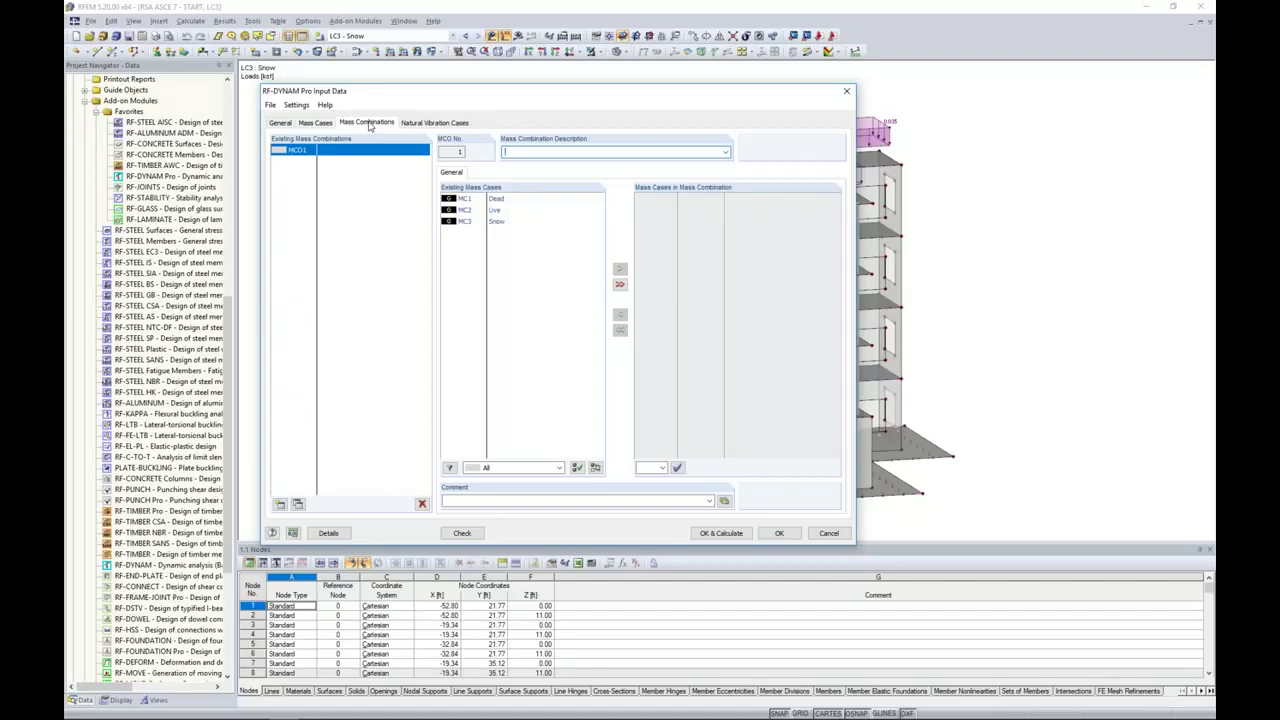
pyautogui.doubleClick(500, 200)
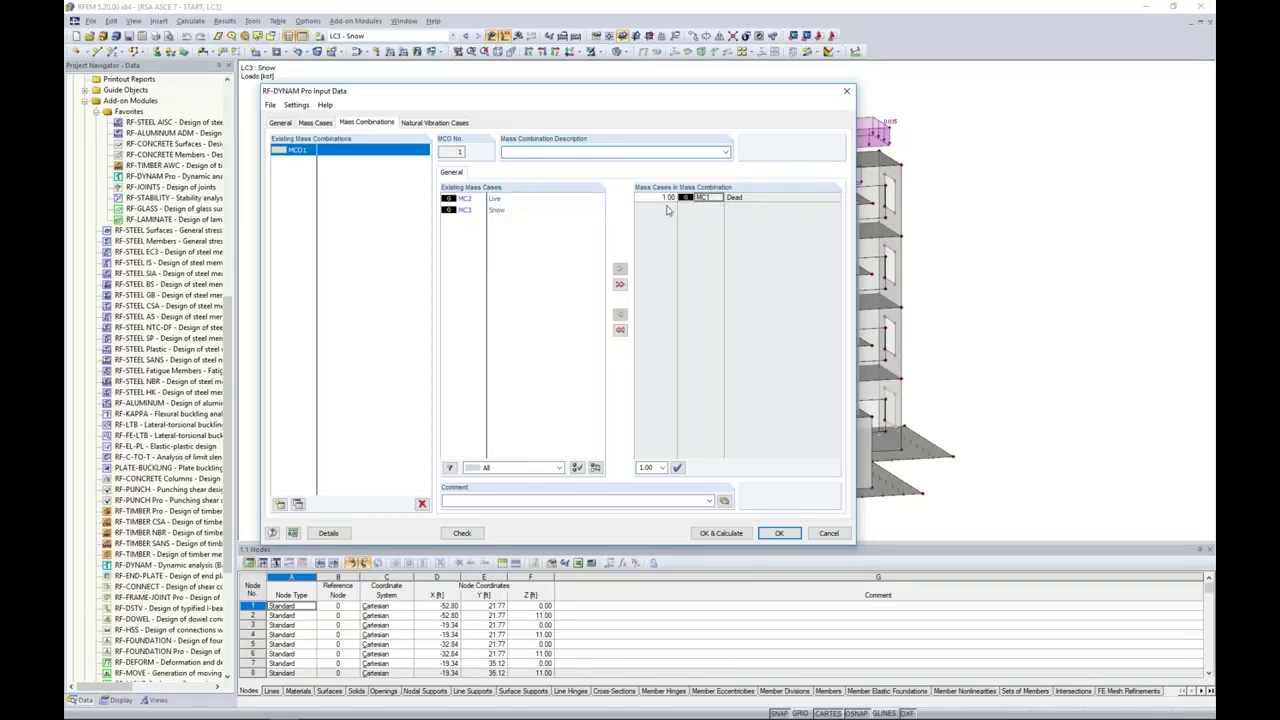
pyautogui.moveTo(565, 92); pyautogui.dragTo(407, 238)
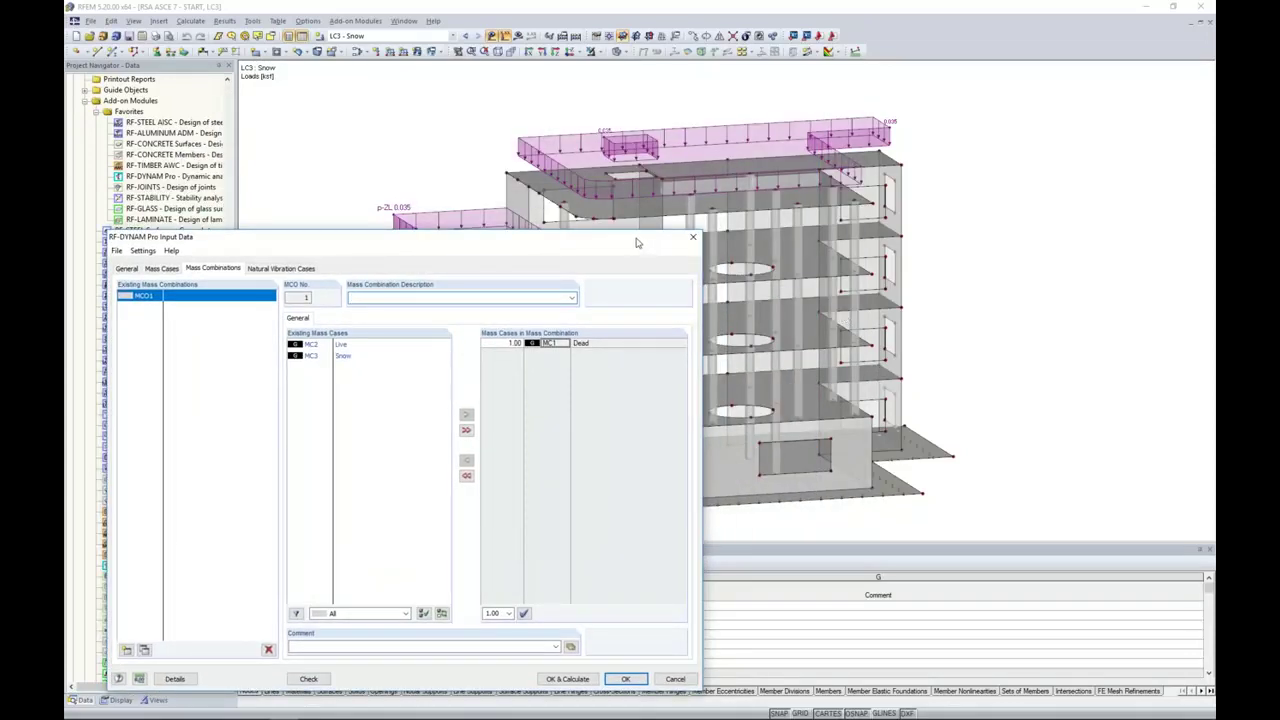
pyautogui.moveTo(635, 240); pyautogui.dragTo(824, 314)
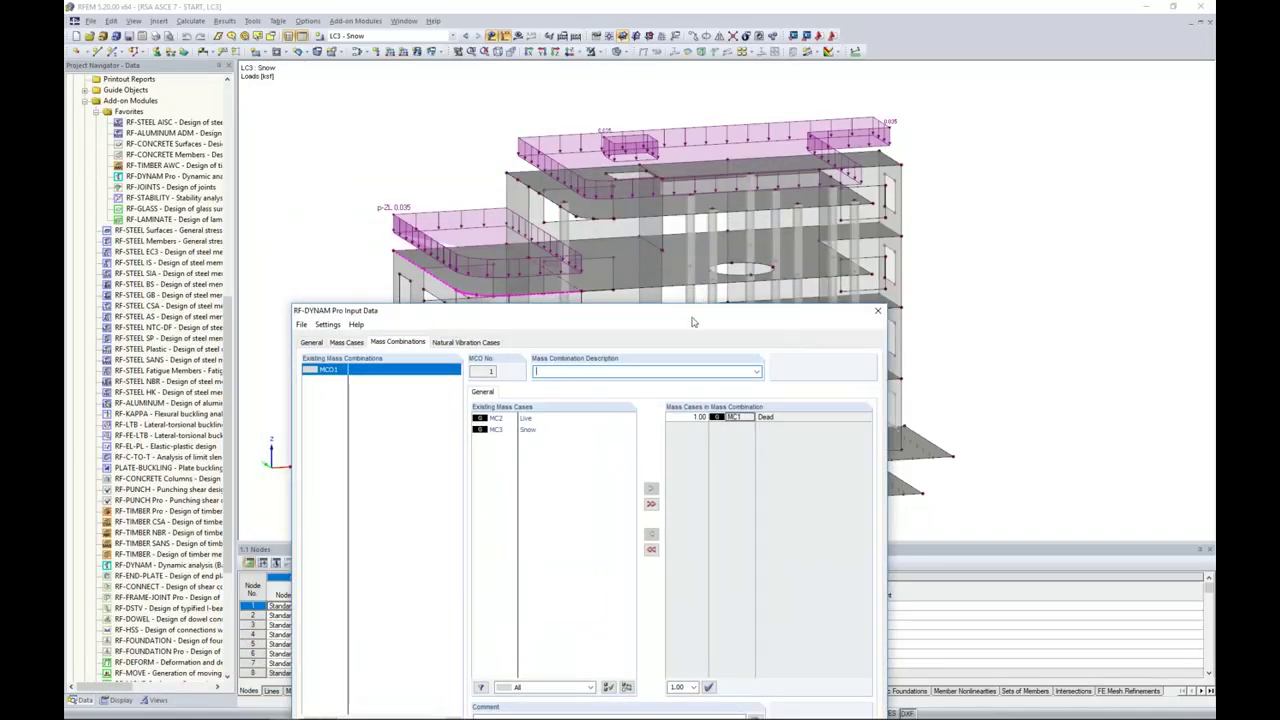
pyautogui.moveTo(693, 322); pyautogui.dragTo(698, 128)
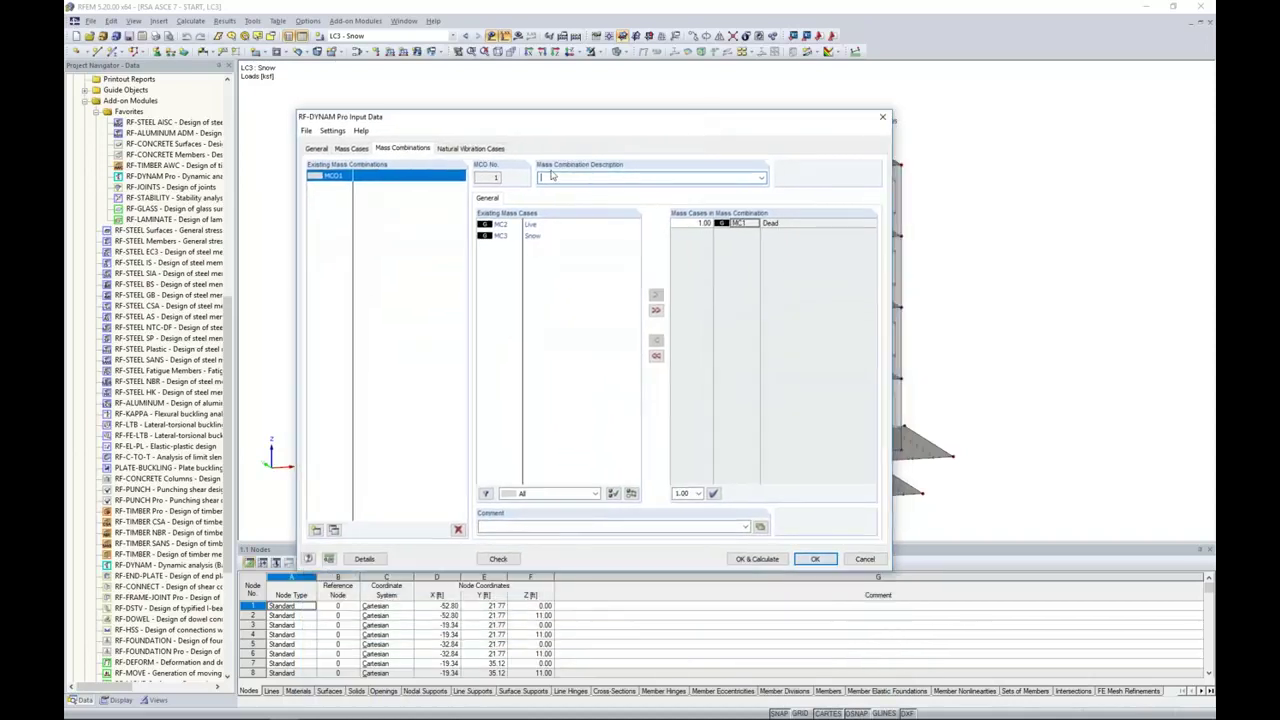
pyautogui.click(529, 238)
pyautogui.doubleClick(529, 238)
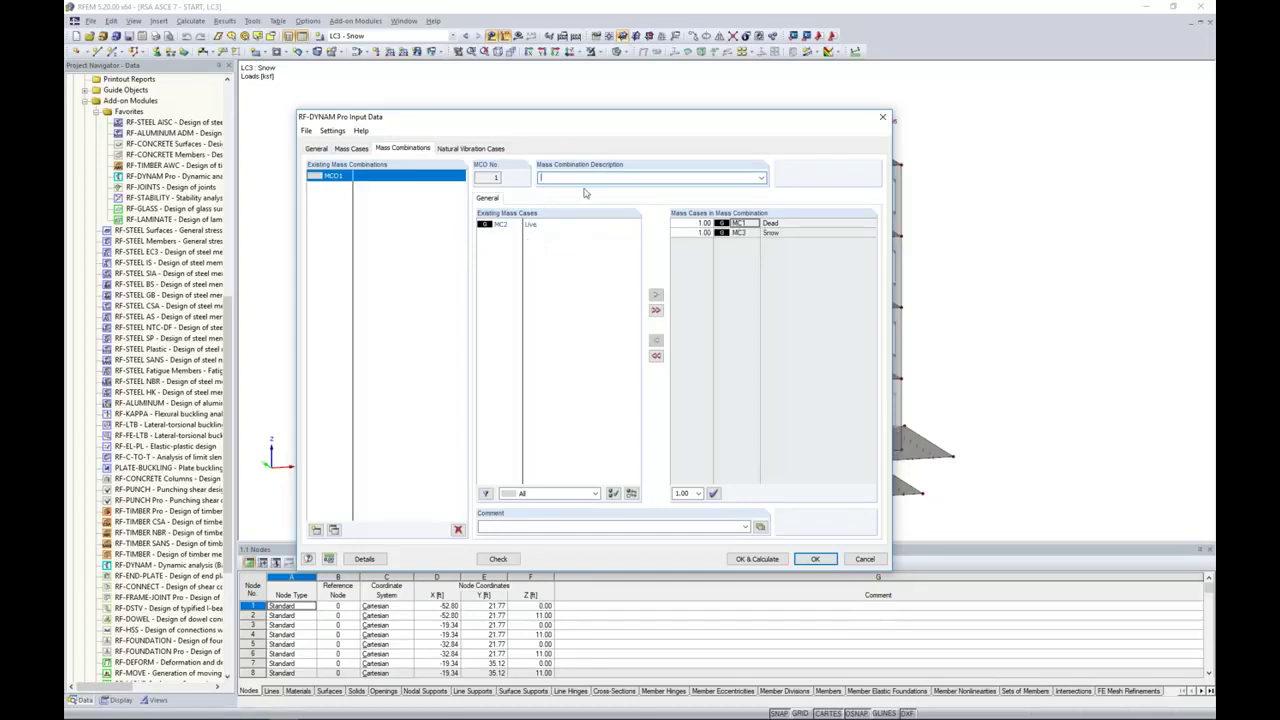
# - Set the factor of the Snow mass case in the mass combination to 0.2
pyautogui.moveTo(647, 120); pyautogui.dragTo(626, 235)
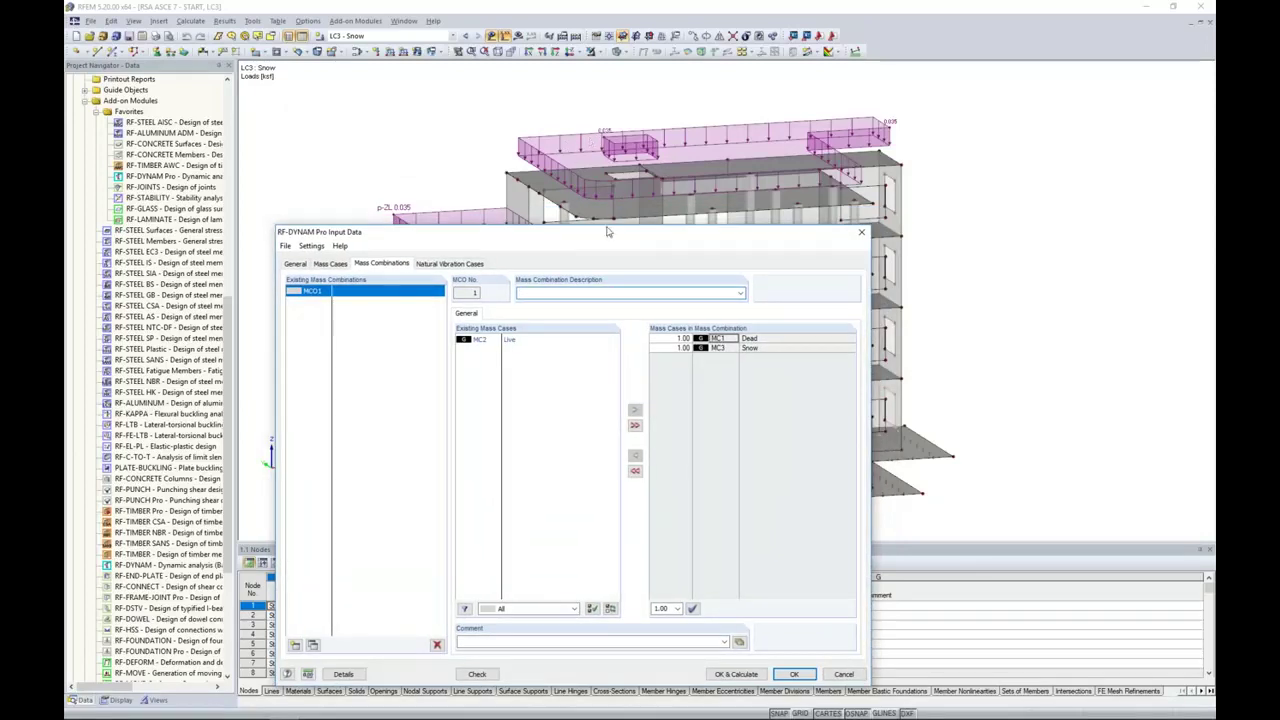
pyautogui.moveTo(621, 236); pyautogui.dragTo(648, 104)
pyautogui.click(701, 215)
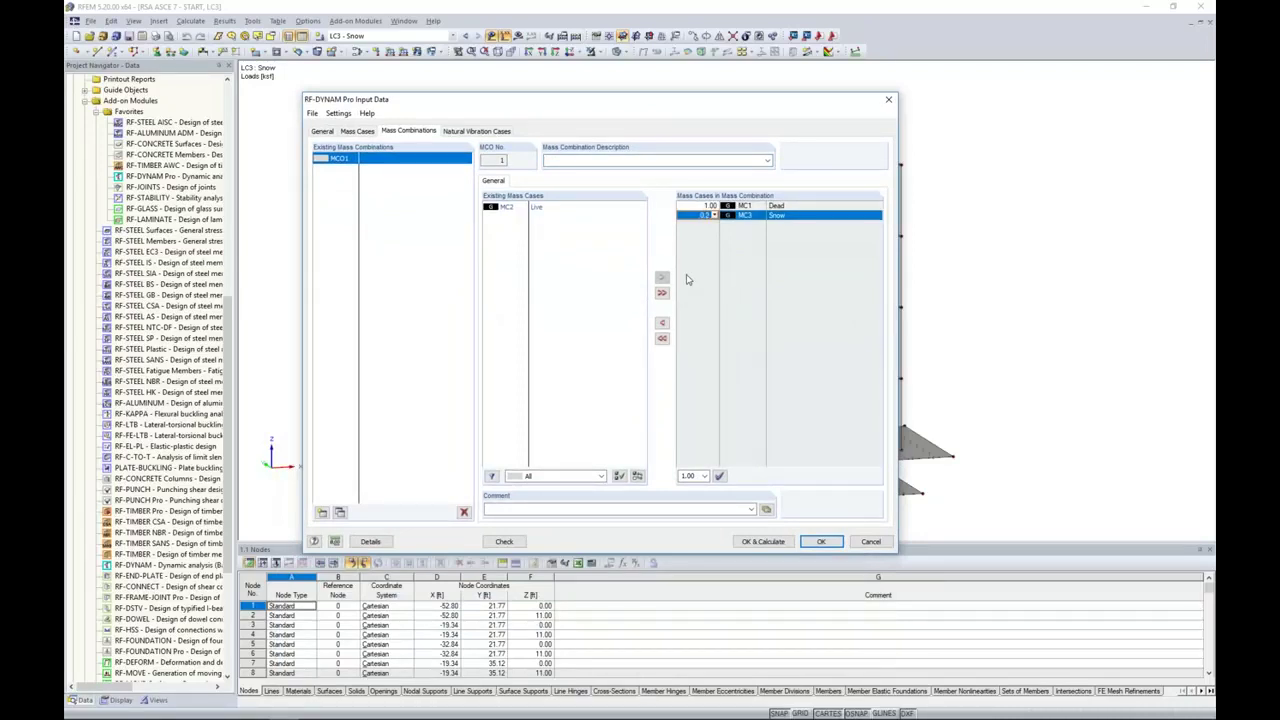
# - Describe mass combination MCO1 as D + 0.2S
pyautogui.click(710, 206)
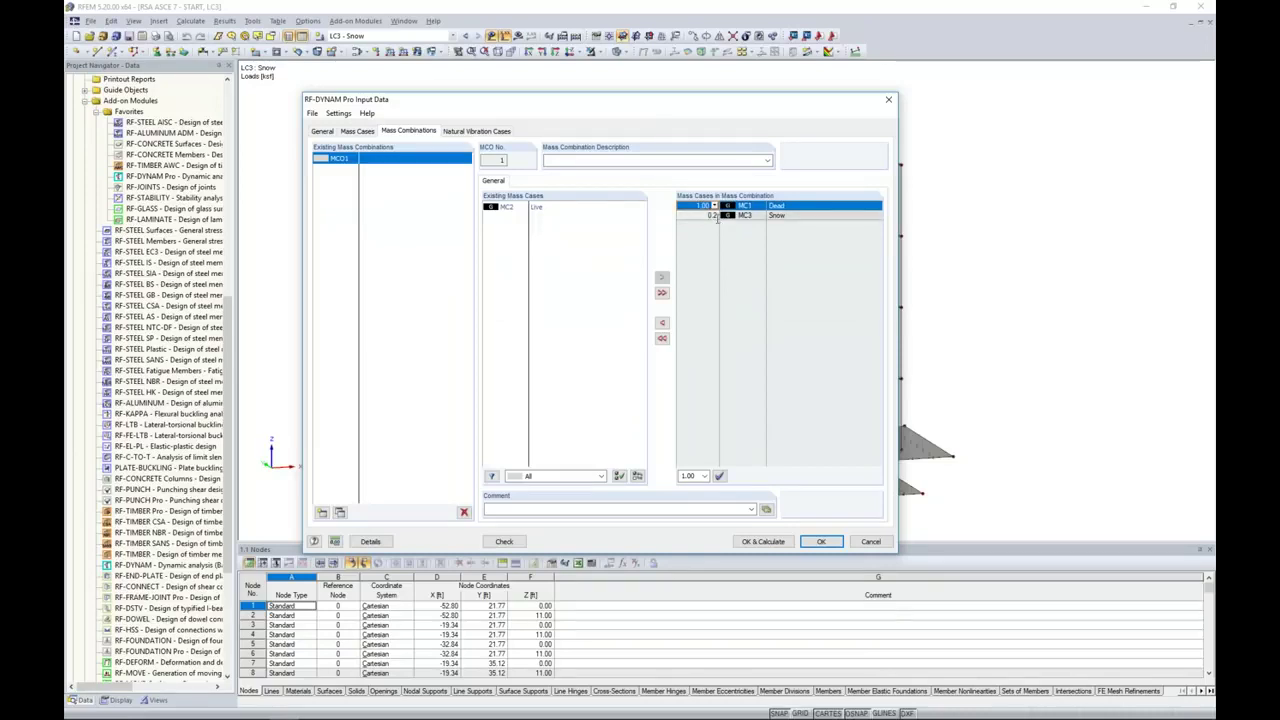
pyautogui.click(616, 160)
pyautogui.write('D')
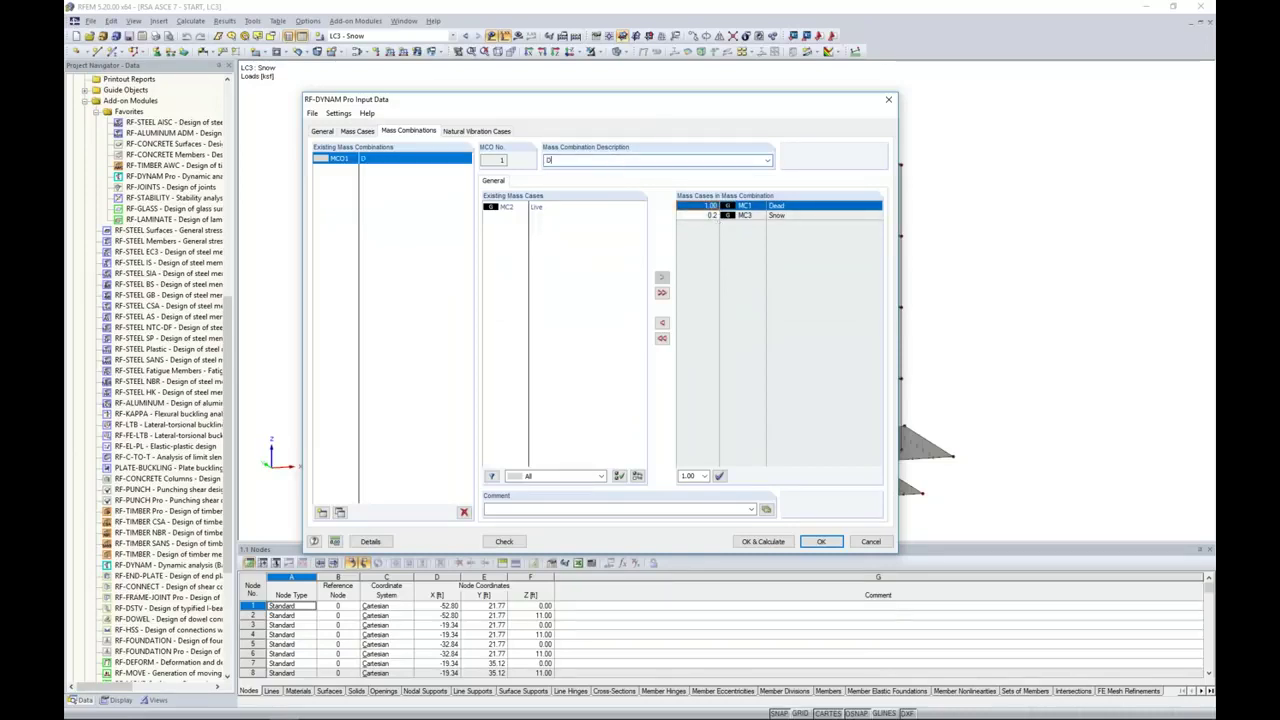
pyautogui.write(' +')
# - Assign mass combination MCO1 as the acting masses of natural vibration case NVC1, keep the translational diagonal mass matrix, and run the calculation
pyautogui.click(483, 134)
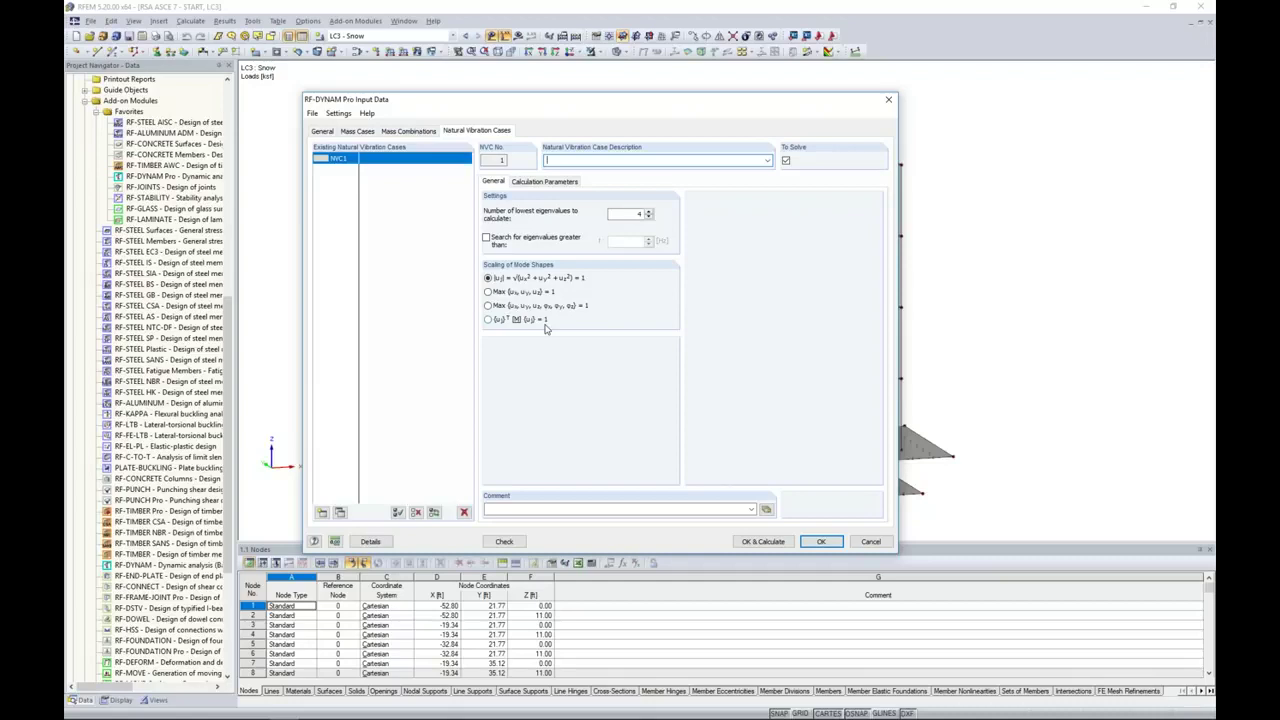
pyautogui.click(548, 181)
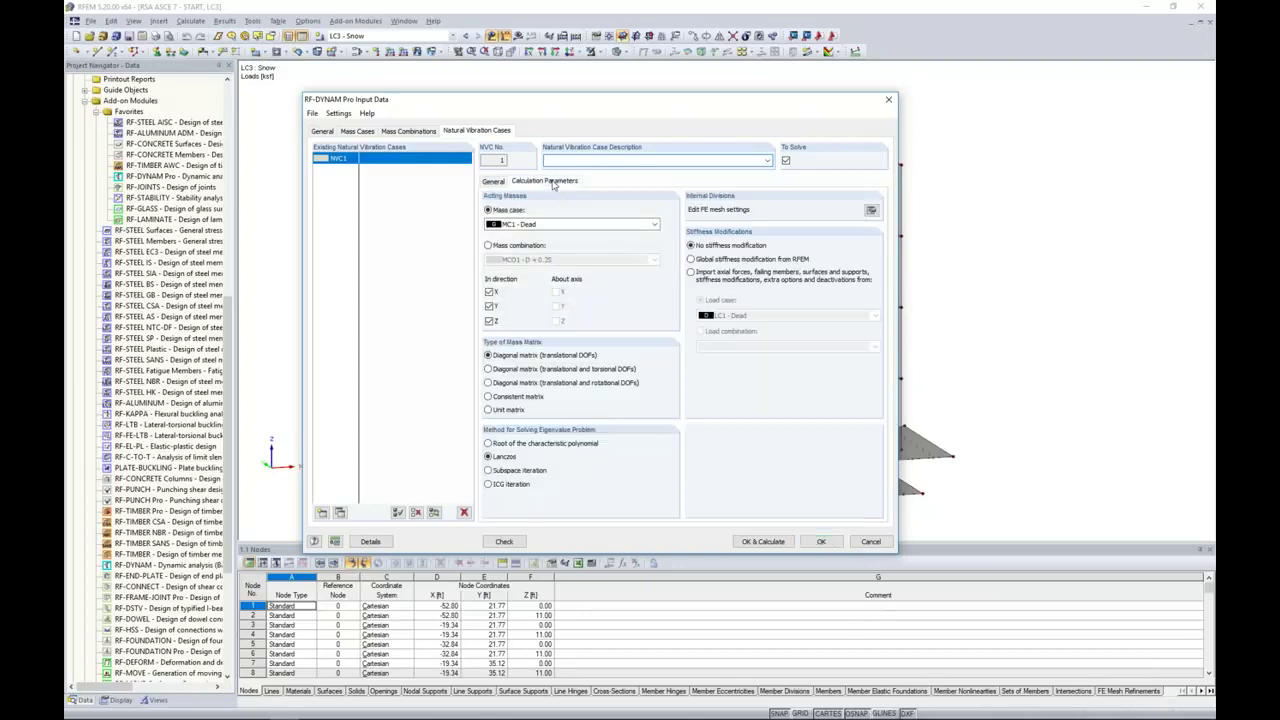
pyautogui.click(489, 246)
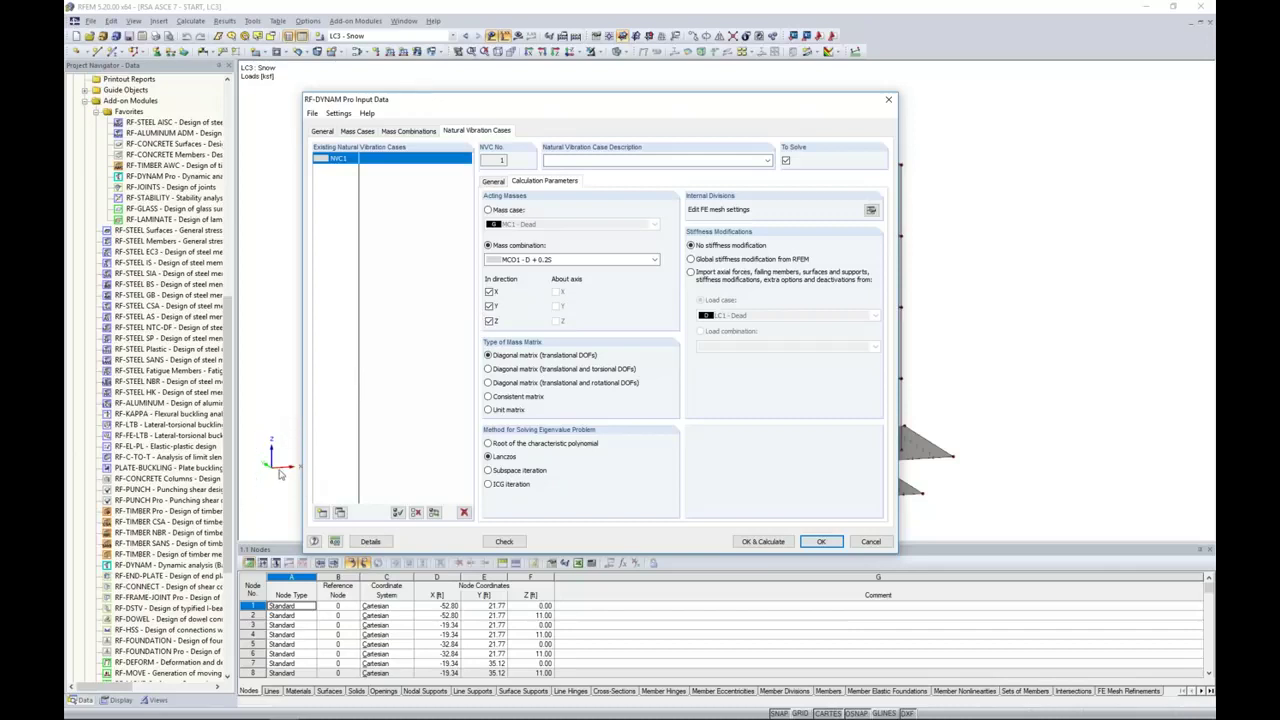
pyautogui.click(489, 370)
pyautogui.click(488, 355)
pyautogui.click(747, 542)
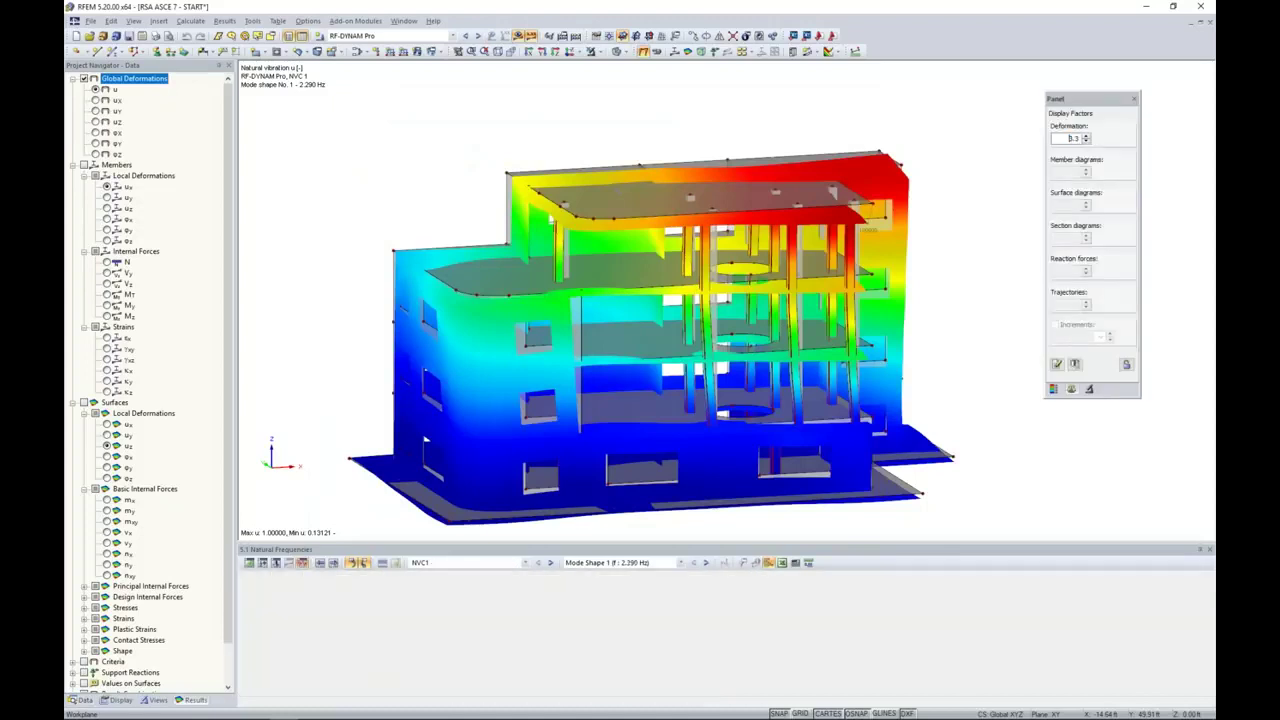
# - Display the RF-DYNAM Pro results with an enlarged results table and examine the effective modal mass factors
pyautogui.click(452, 35)
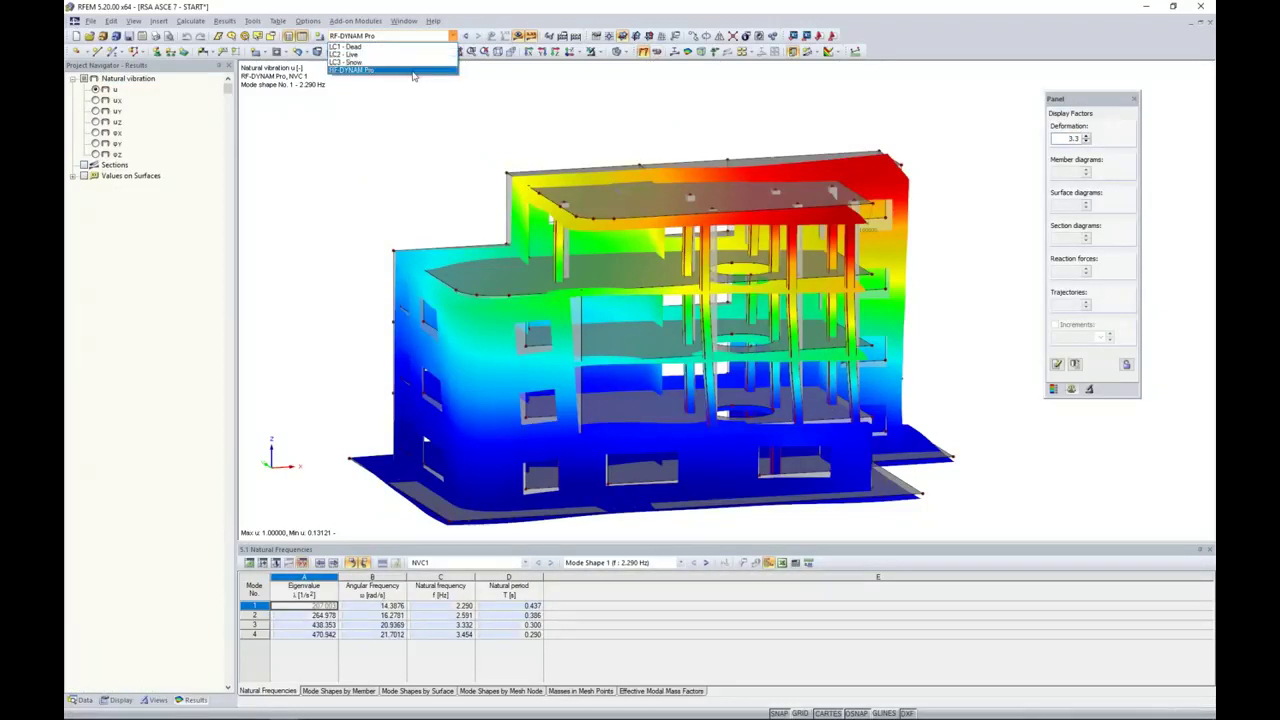
pyautogui.click(358, 72)
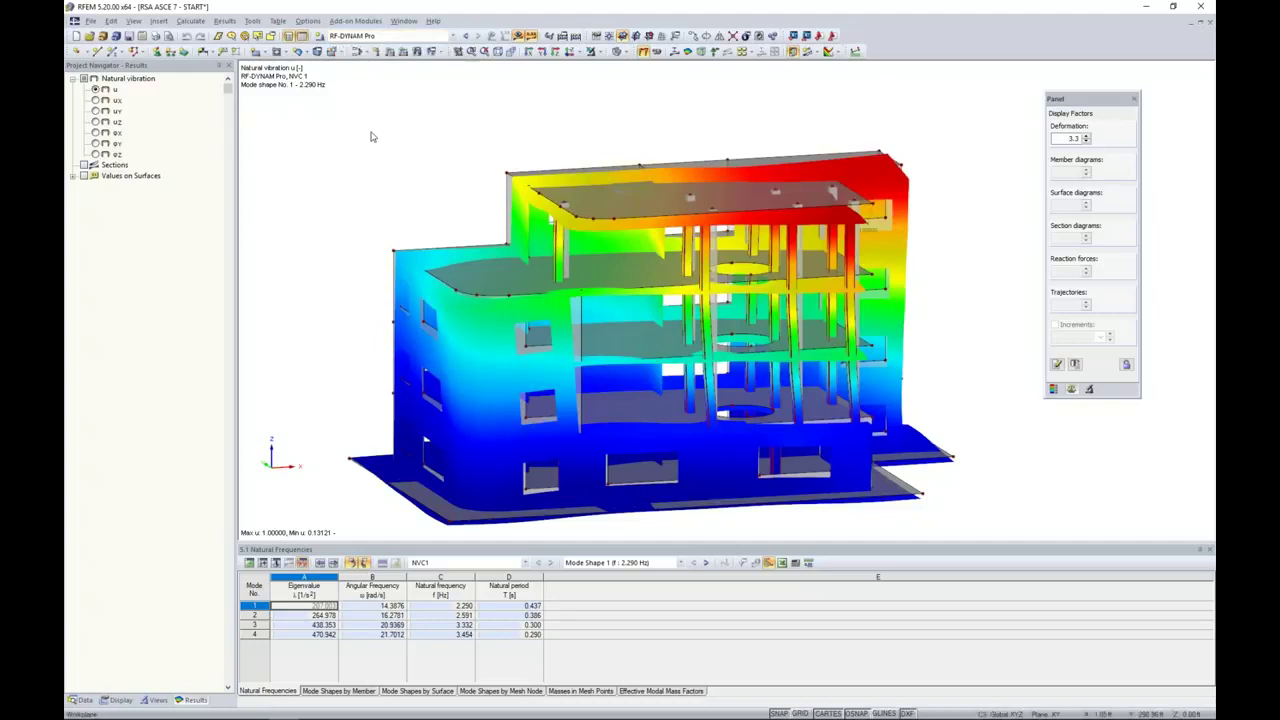
pyautogui.moveTo(487, 347); pyautogui.dragTo(487, 265, button='middle')
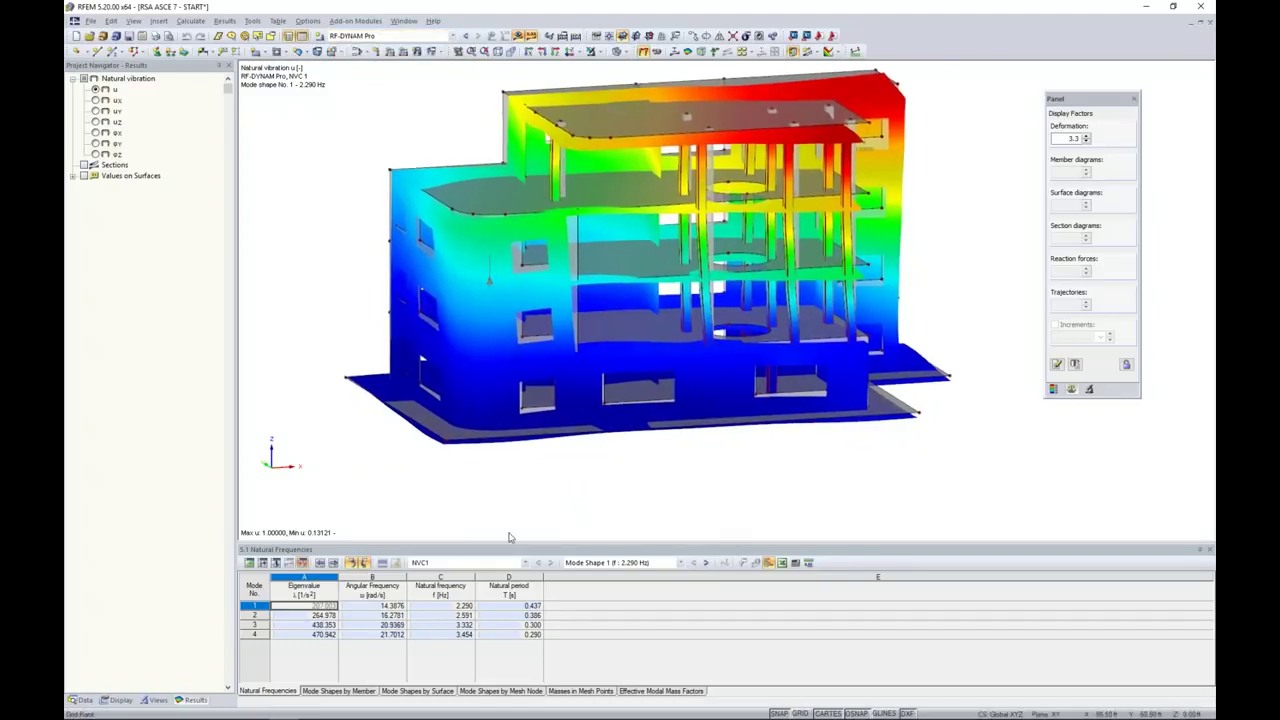
pyautogui.moveTo(508, 541); pyautogui.dragTo(508, 468)
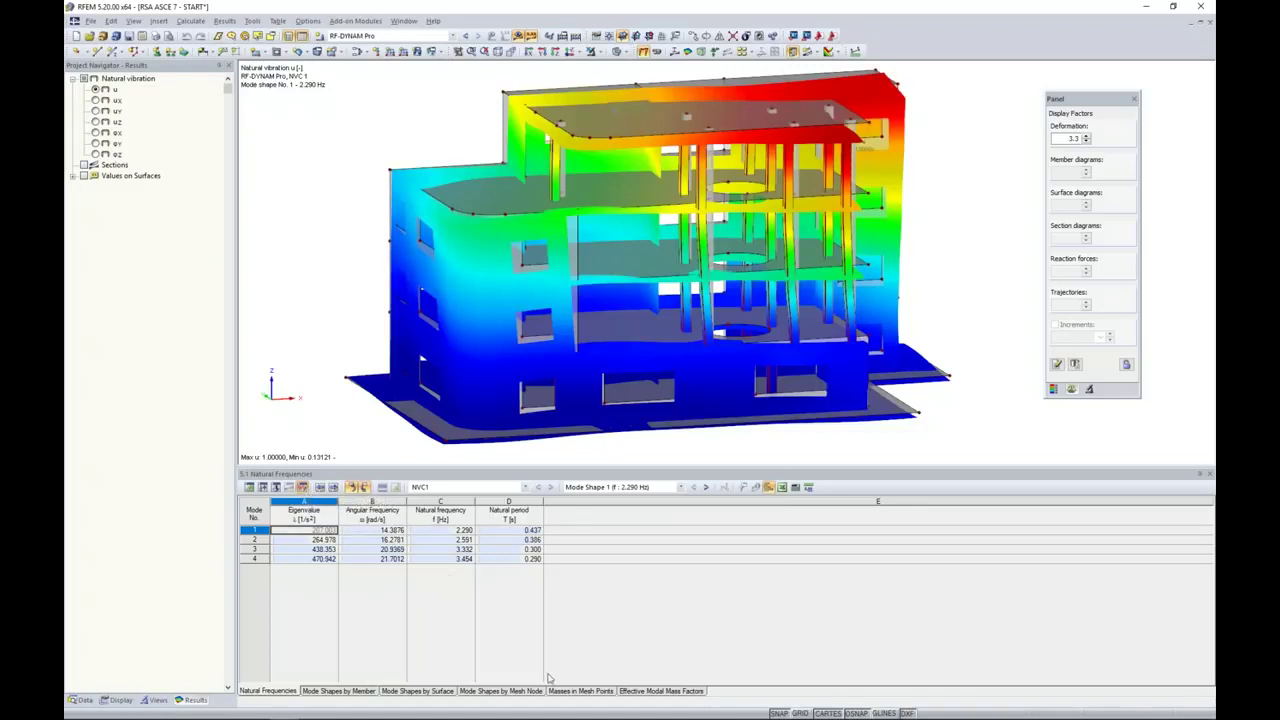
pyautogui.click(630, 694)
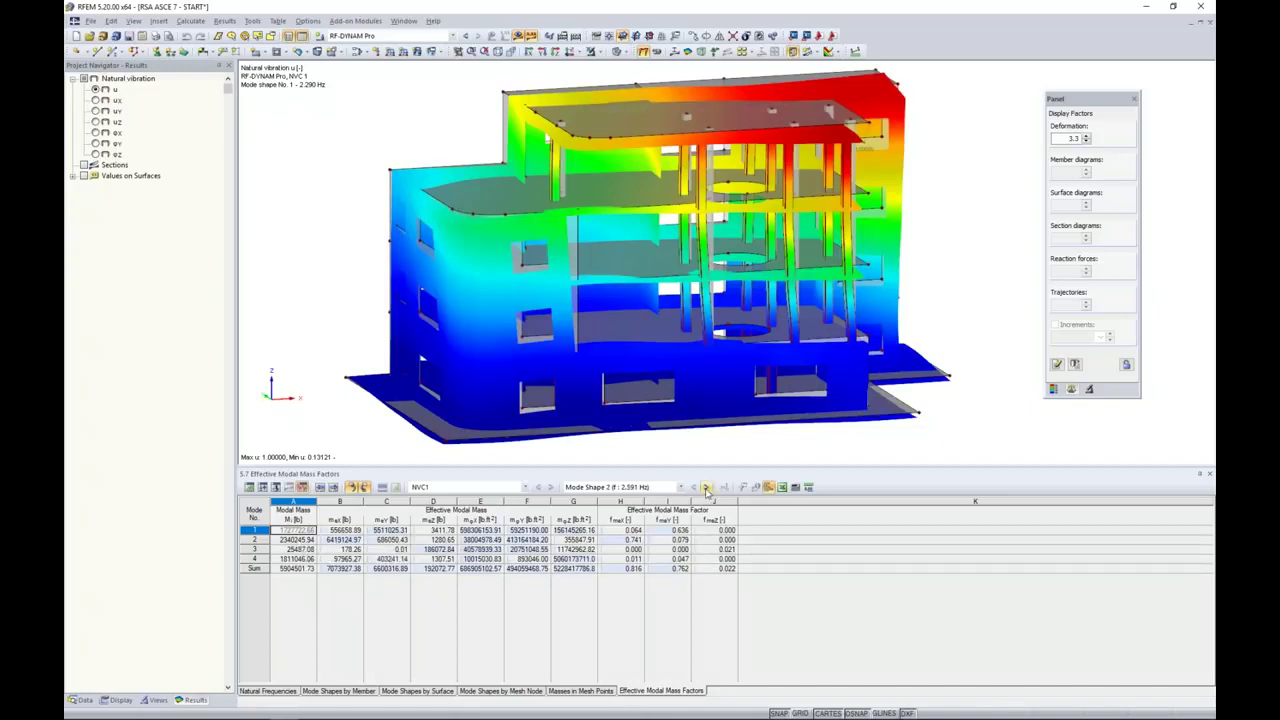
# - Step through the building's deformed mode shapes up to mode shape 3, and return to mode shape 2
pyautogui.click(705, 487)
pyautogui.click(705, 487)
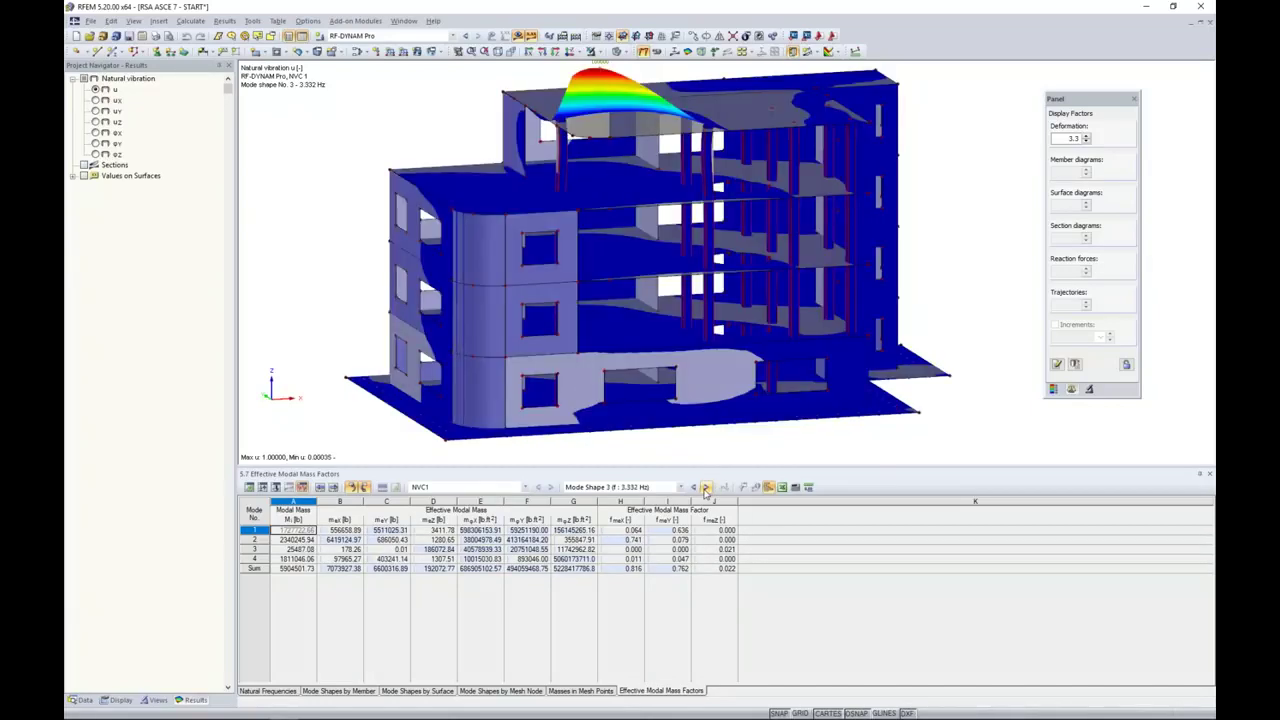
pyautogui.click(692, 487)
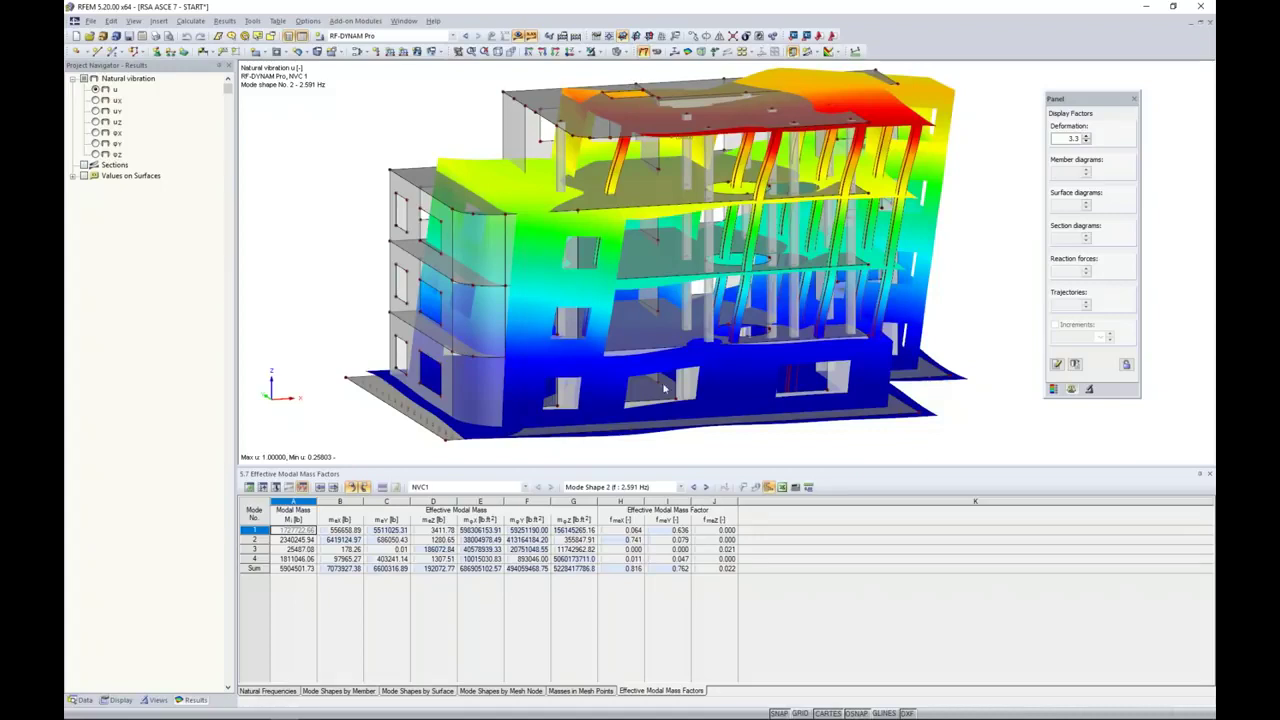
# - Hide the deformation results and highlight the foundation slab to examine the base of the building model
pyautogui.click(518, 36)
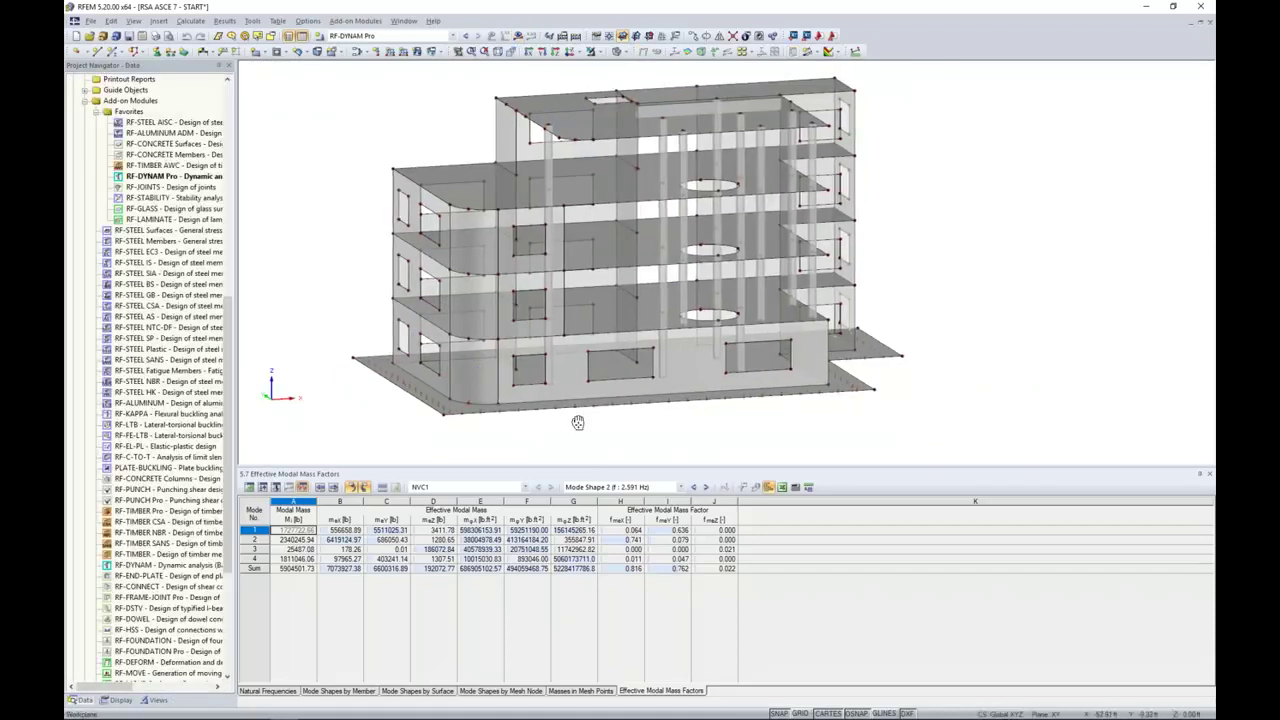
pyautogui.moveTo(580, 420); pyautogui.dragTo(603, 417, button='middle')
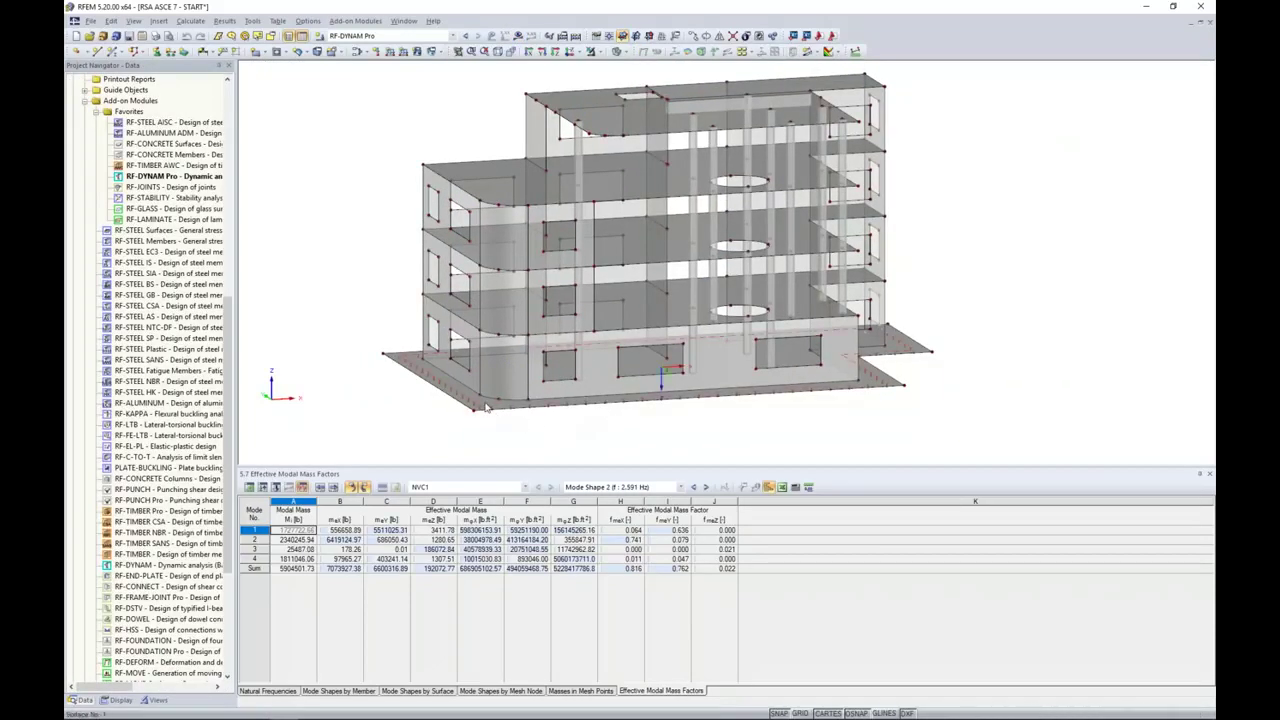
pyautogui.click(486, 405)
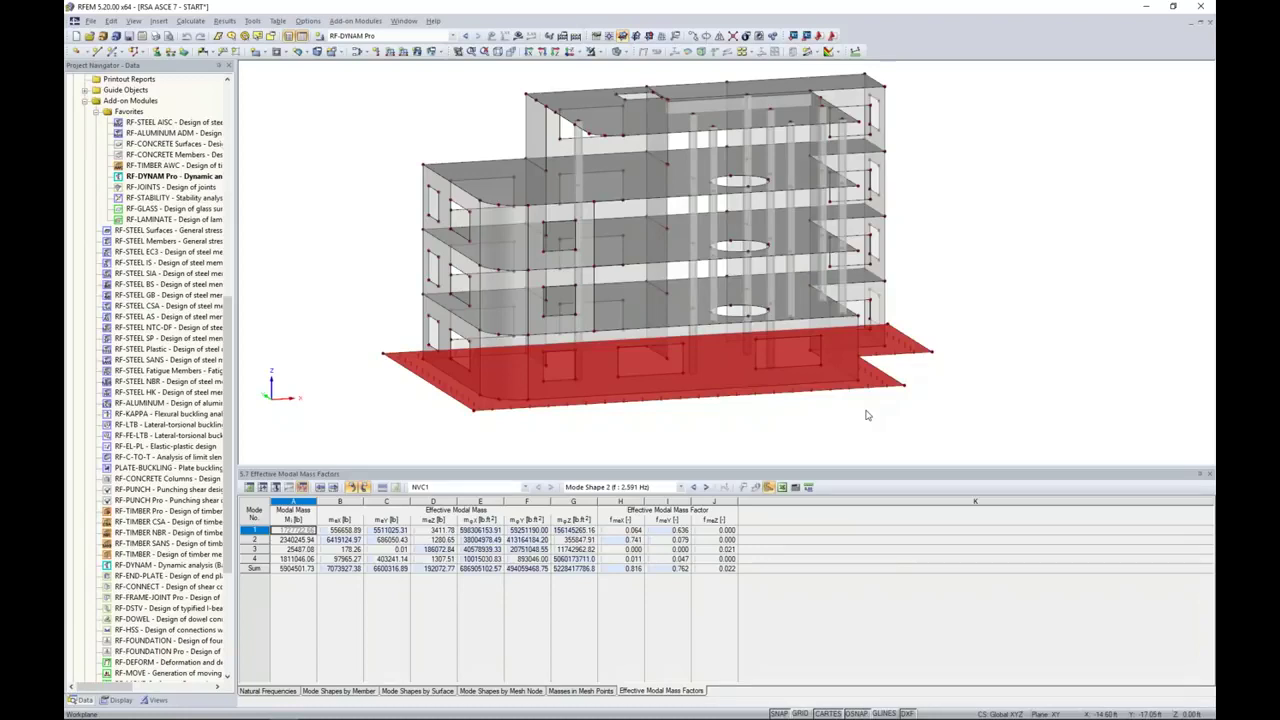
pyautogui.keyDown('ctrl'); pyautogui.moveTo(854, 430); pyautogui.dragTo(770, 412, button='middle'); pyautogui.keyUp('ctrl')
pyautogui.click(795, 430)
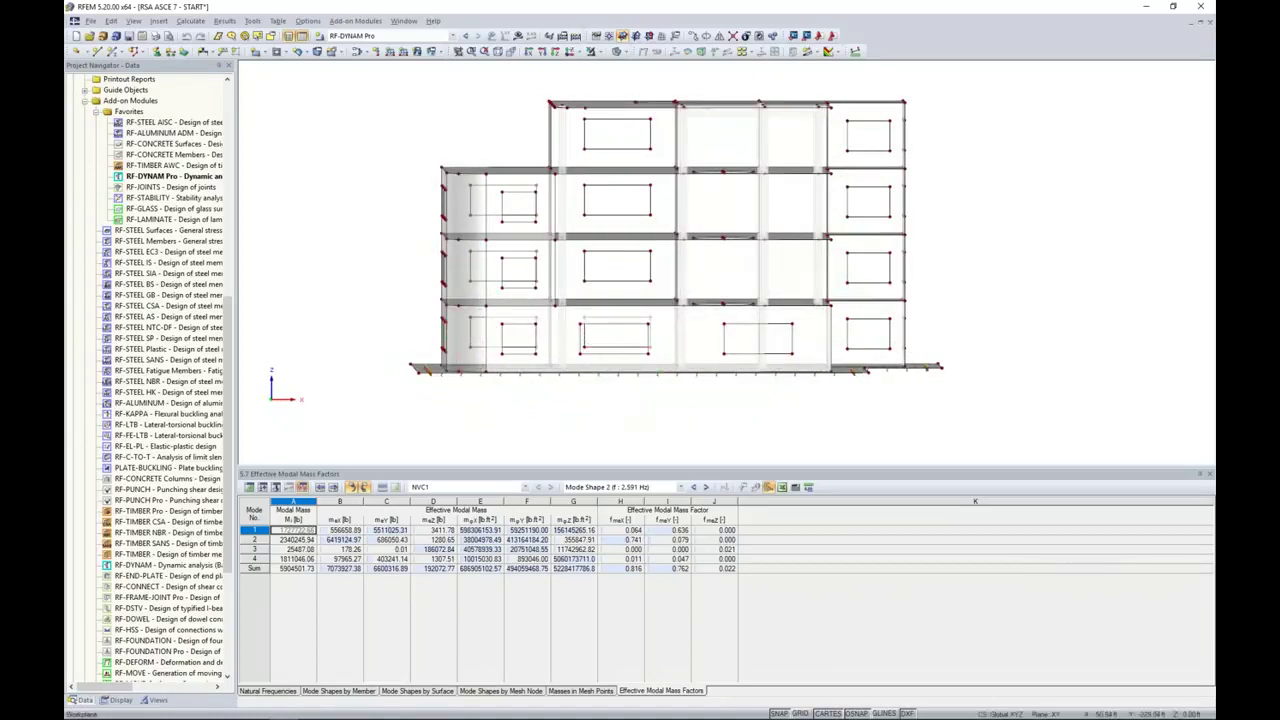
pyautogui.keyDown('ctrl'); pyautogui.moveTo(632, 397); pyautogui.dragTo(652, 443, button='middle'); pyautogui.keyUp('ctrl')
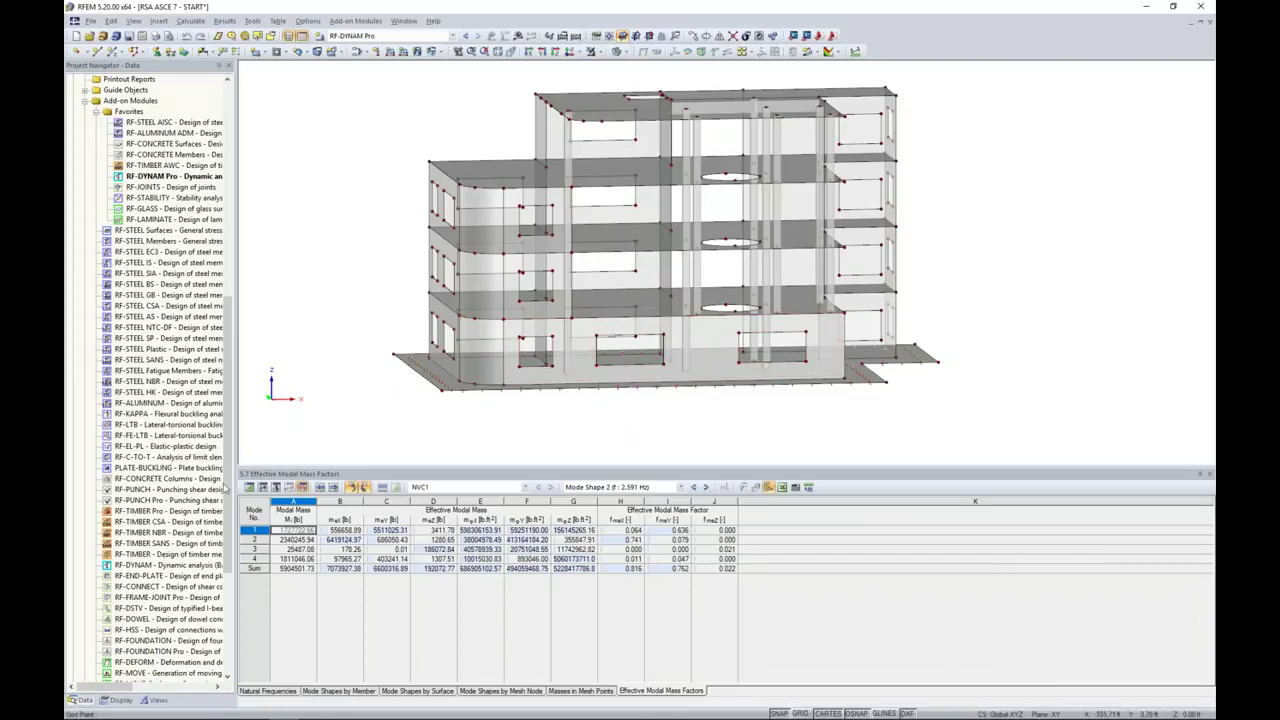
# - Turn on the generated Surfaces by Material visibility so that only the surfaces are shown
pyautogui.click(156, 700)
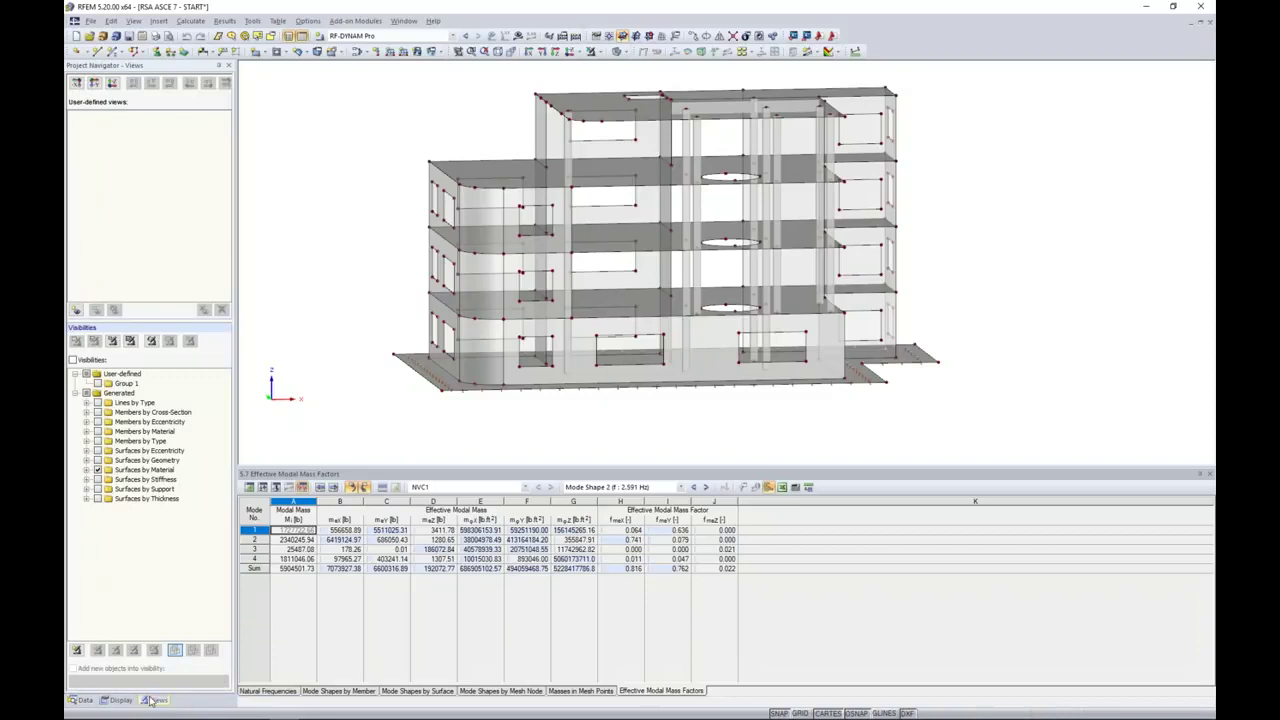
pyautogui.click(122, 373)
pyautogui.click(97, 469)
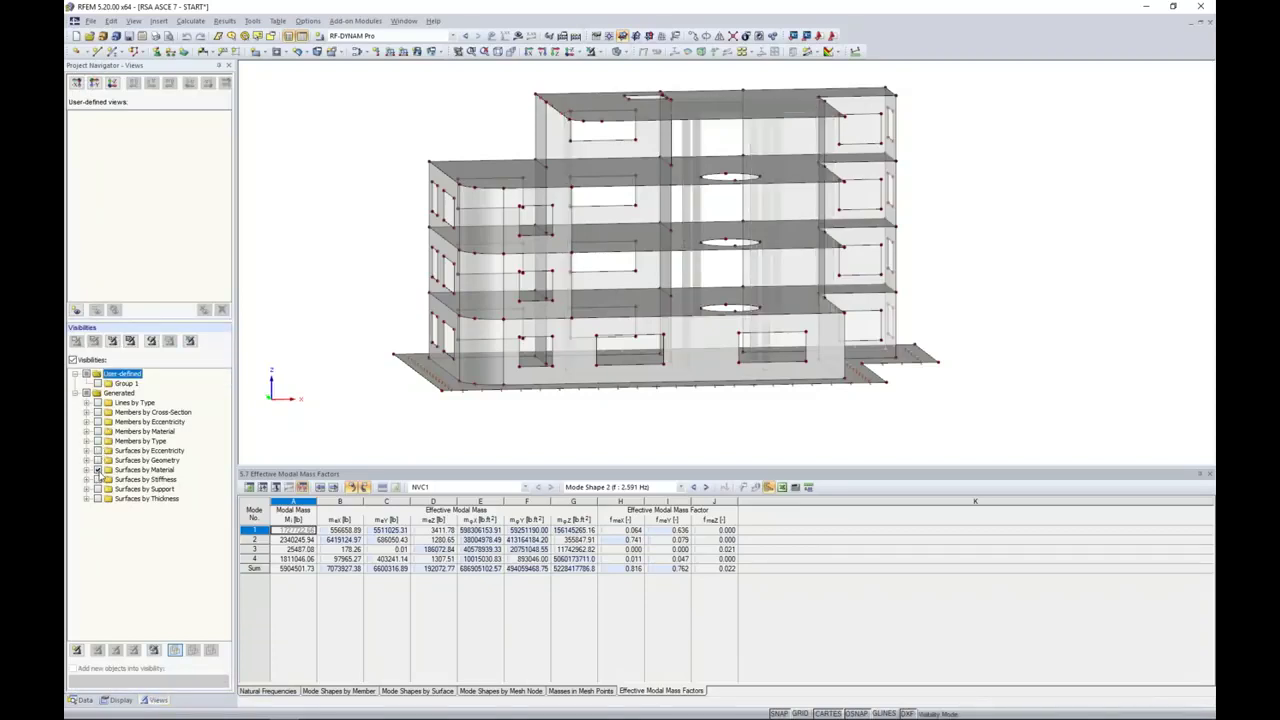
# - Select all ground-floor walls between the foundation and the first floor slab, and restrict the visibility to the selected objects
pyautogui.keyDown('ctrl'); pyautogui.moveTo(341, 263); pyautogui.dragTo(372, 283, button='middle'); pyautogui.keyUp('ctrl')
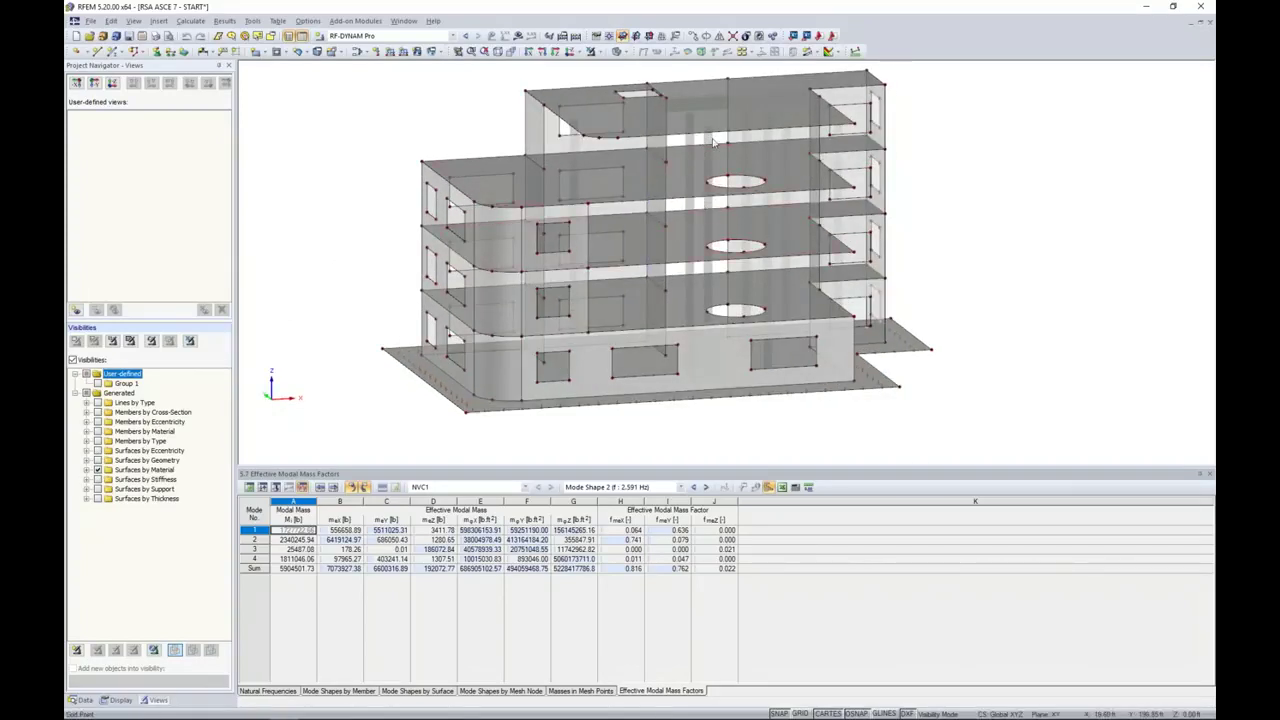
pyautogui.keyDown('ctrl'); pyautogui.moveTo(843, 430); pyautogui.dragTo(761, 365, button='middle'); pyautogui.keyUp('ctrl')
pyautogui.moveTo(937, 349); pyautogui.dragTo(416, 320)
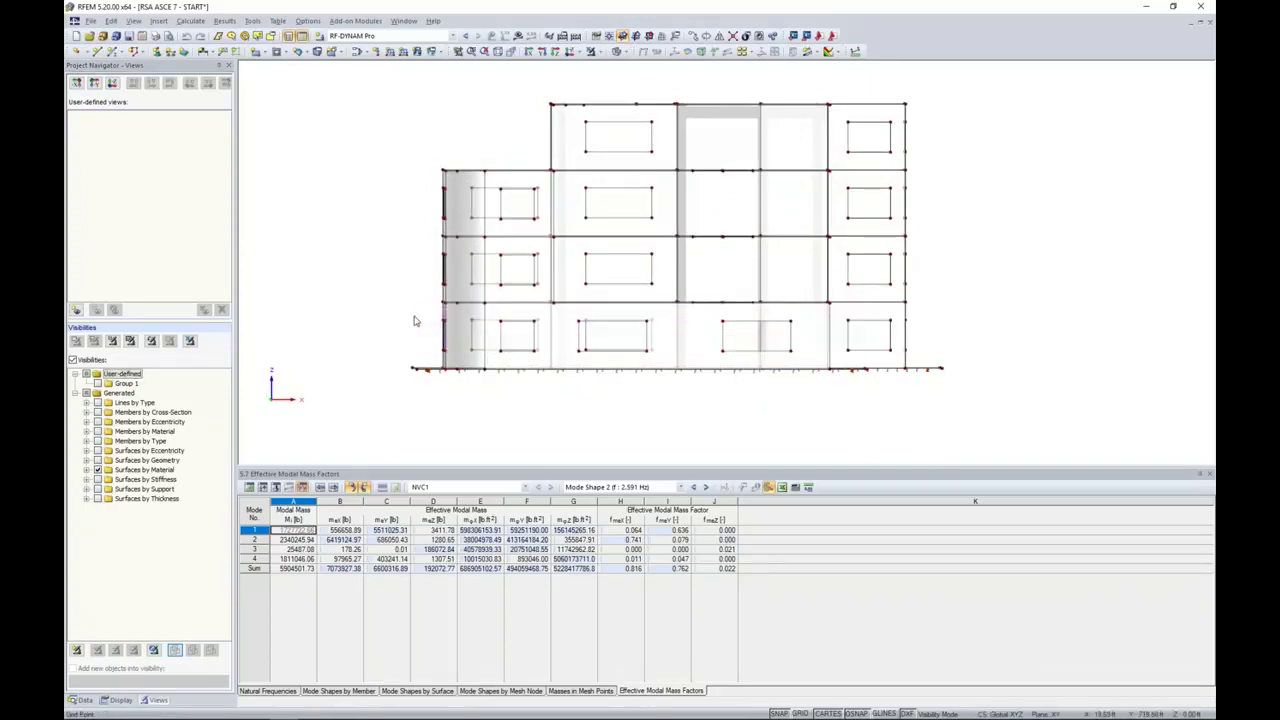
pyautogui.keyDown('ctrl'); pyautogui.moveTo(375, 257); pyautogui.dragTo(502, 374, button='middle'); pyautogui.keyUp('ctrl')
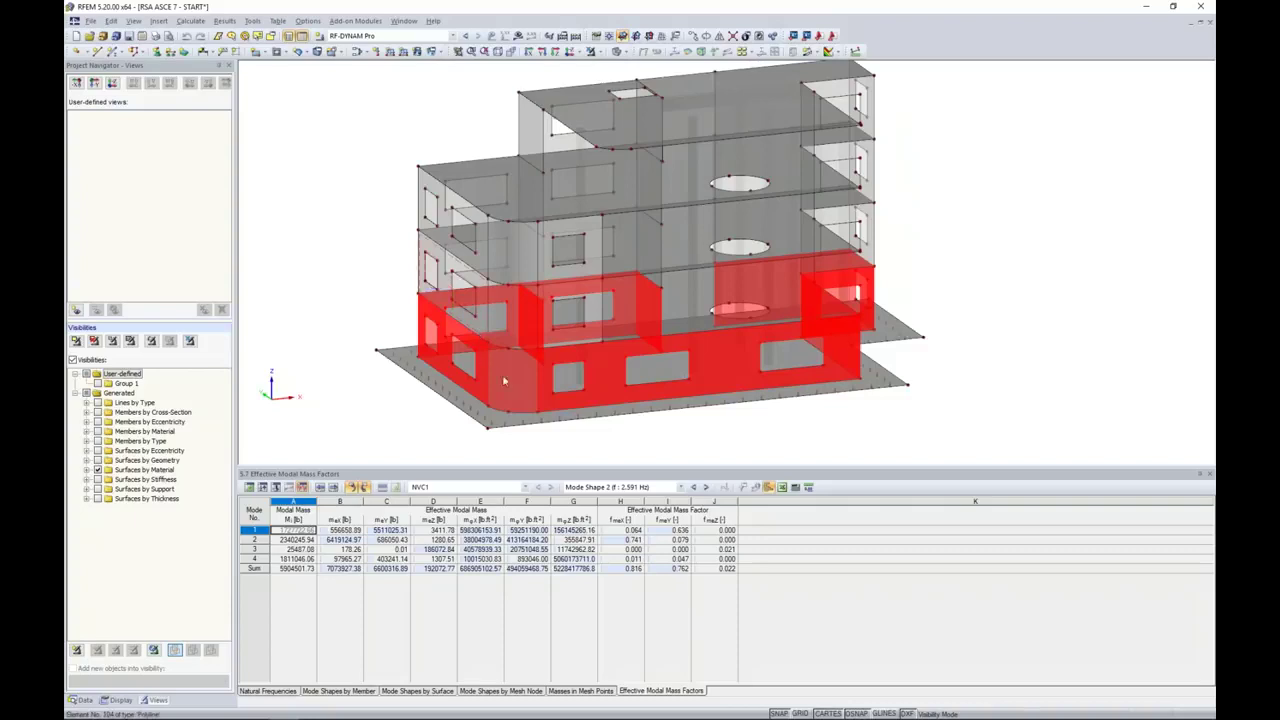
pyautogui.click(591, 51)
pyautogui.click(607, 67)
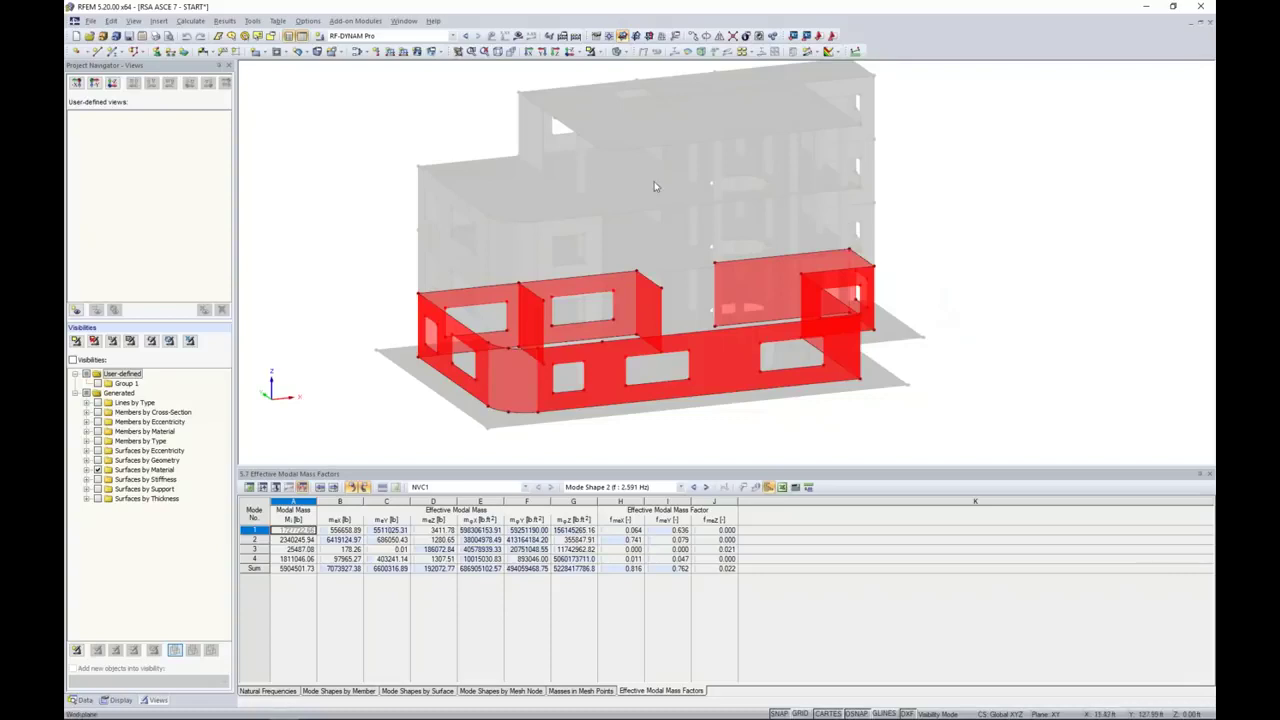
# - Check the center of gravity and weight information of the selected ground-floor walls, without creating a node
pyautogui.rightClick(732, 361)
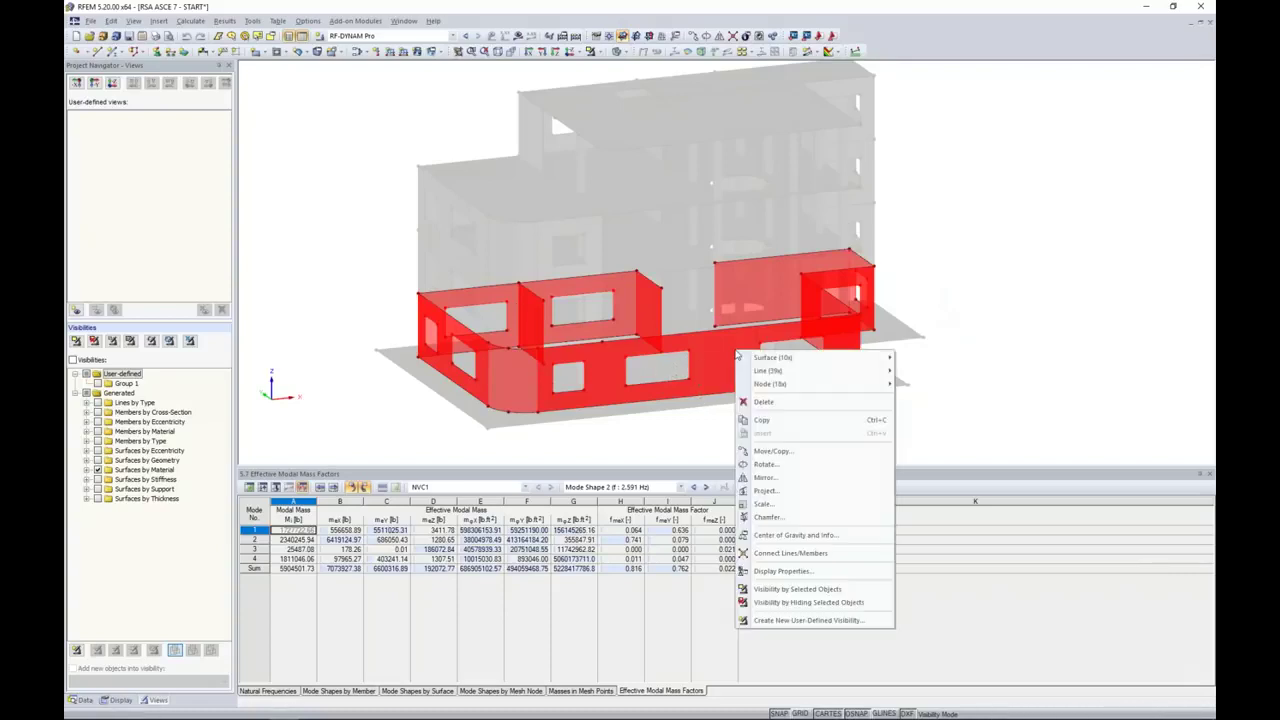
pyautogui.click(799, 542)
pyautogui.moveTo(729, 258); pyautogui.dragTo(853, 169)
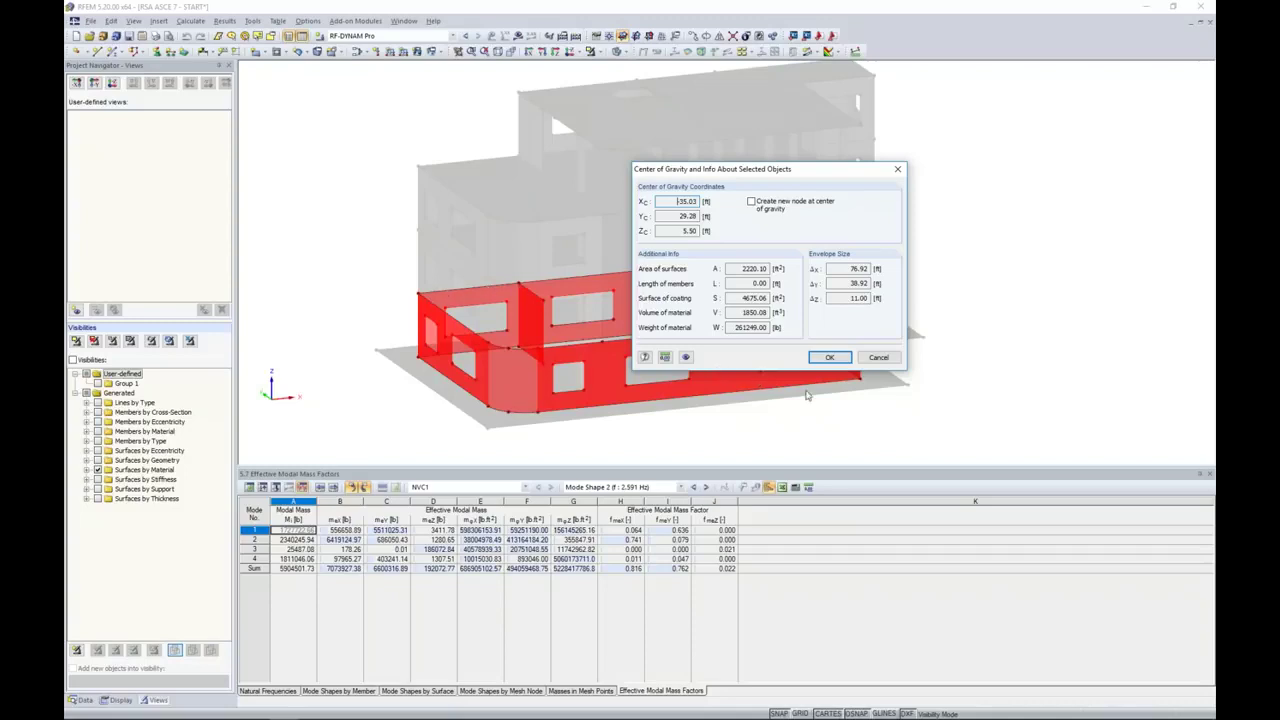
pyautogui.click(878, 358)
# - Reopen the RF-DYNAM Pro input data and copy the Dead mass case as a new one described as Dead (Deactivate)
pyautogui.click(82, 700)
pyautogui.scroll(8, 117, 597)
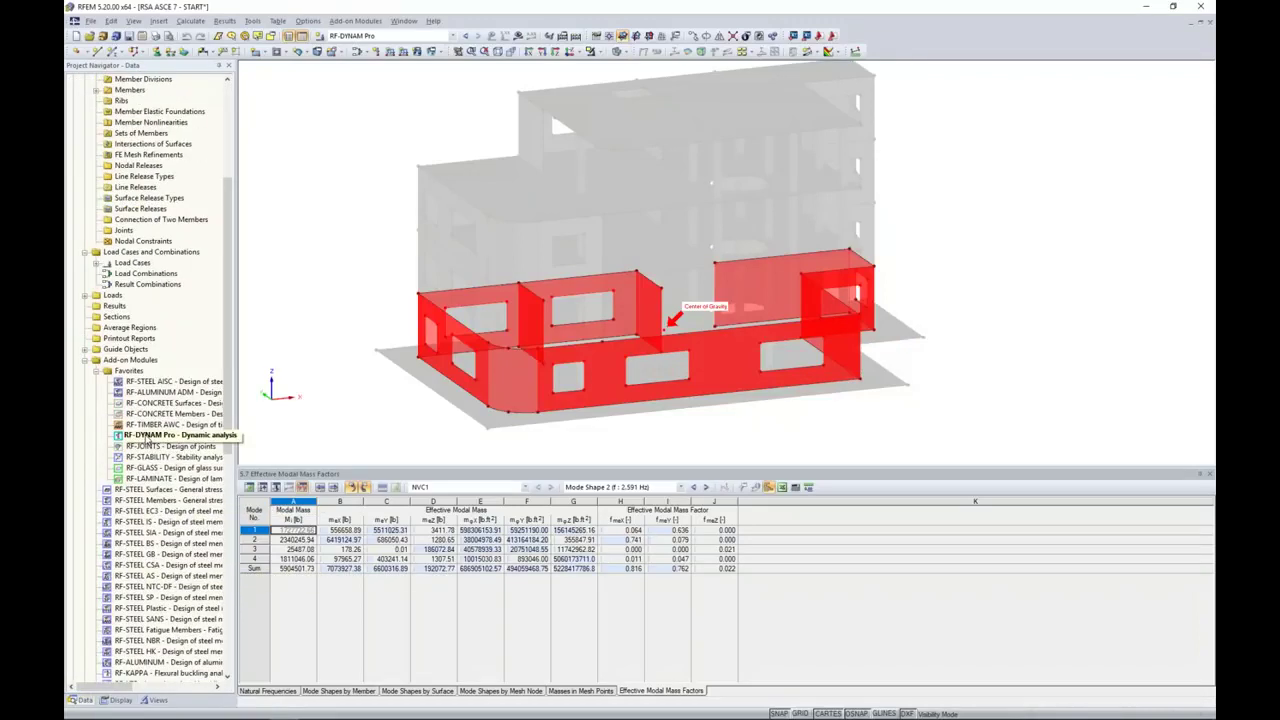
pyautogui.doubleClick(150, 436)
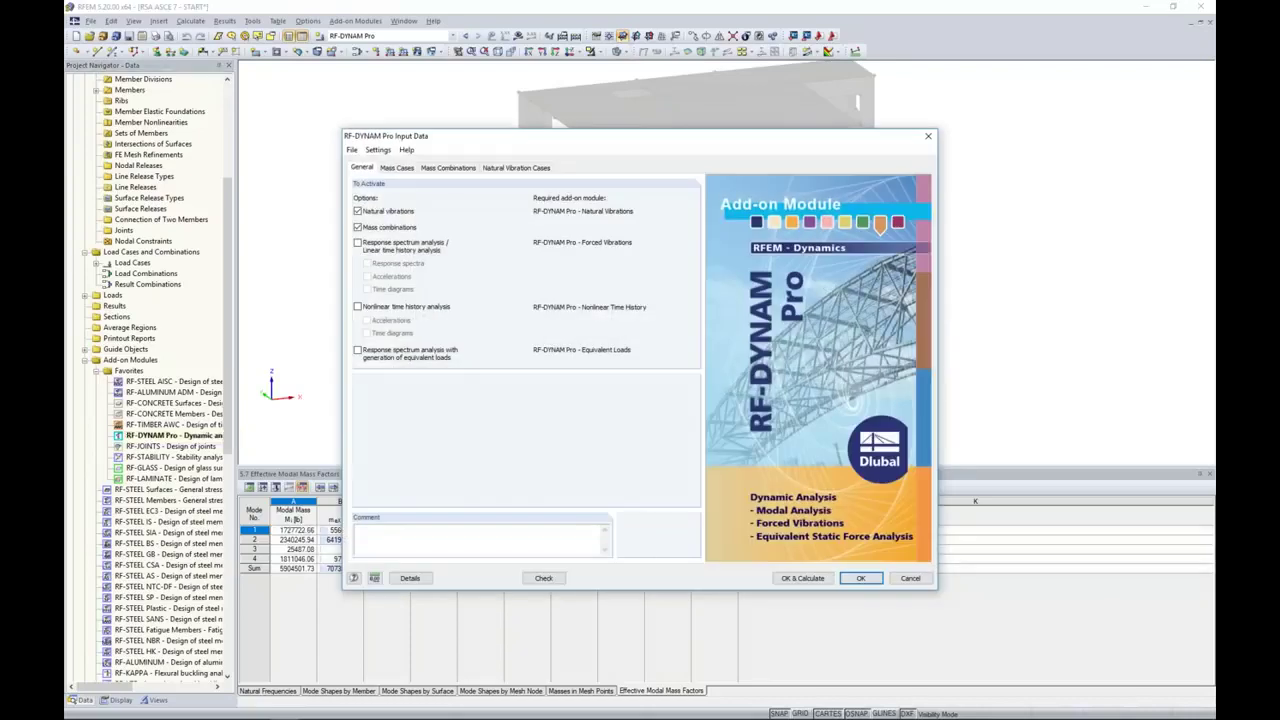
pyautogui.click(396, 168)
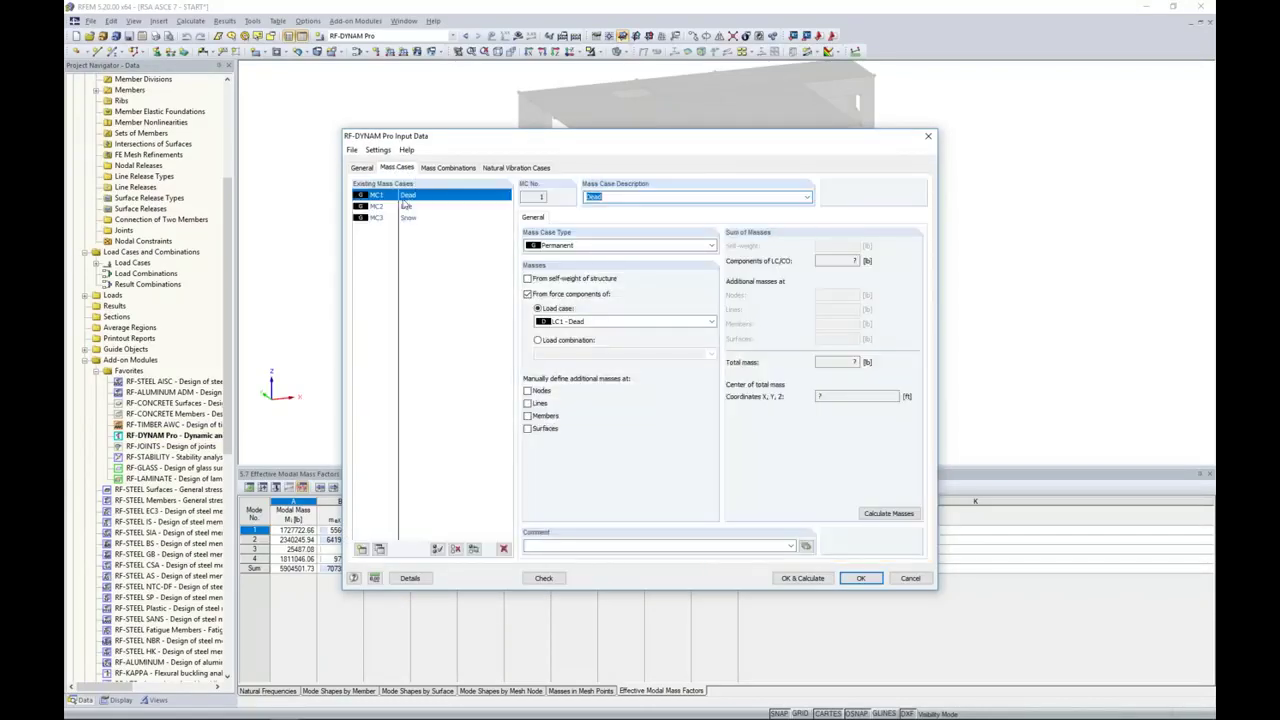
pyautogui.click(380, 550)
pyautogui.click(604, 197)
pyautogui.write('(Deac')
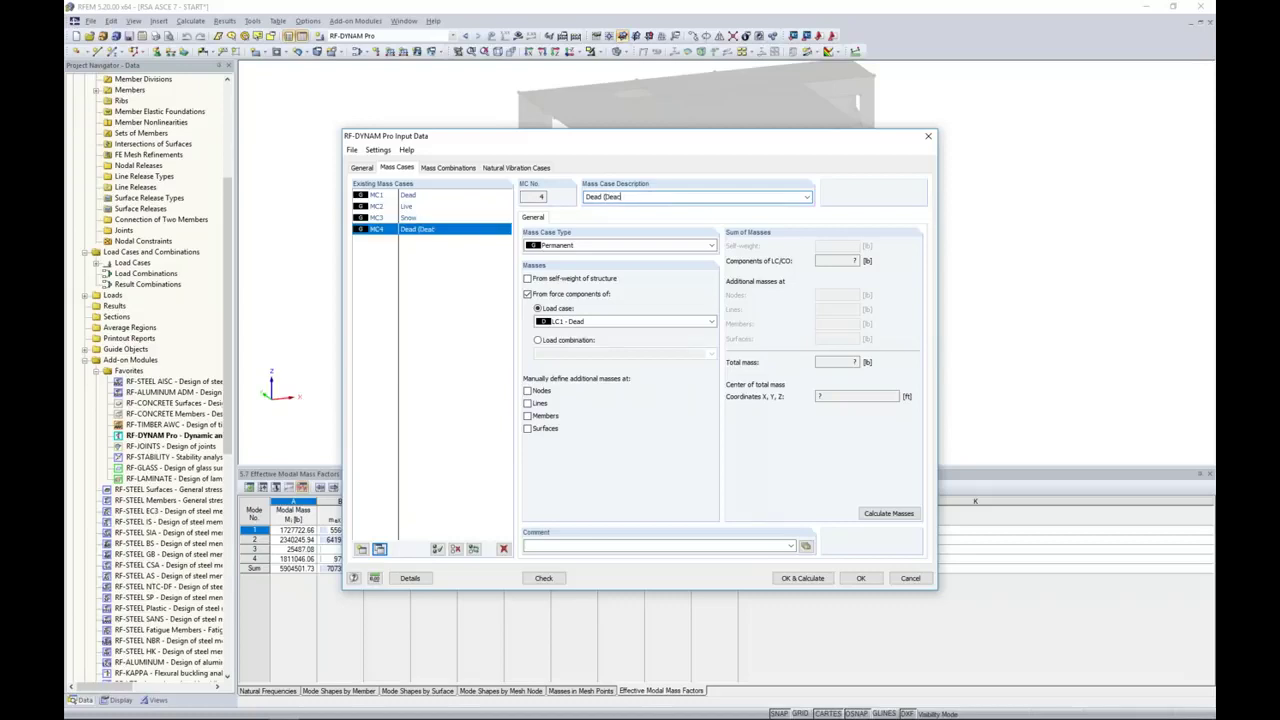
pyautogui.write('tivate)')
# - Activate neglecting of masses in the detail settings and pick the foundation slab and ground-floor walls, surfaces 1 and 6-15
pyautogui.click(410, 578)
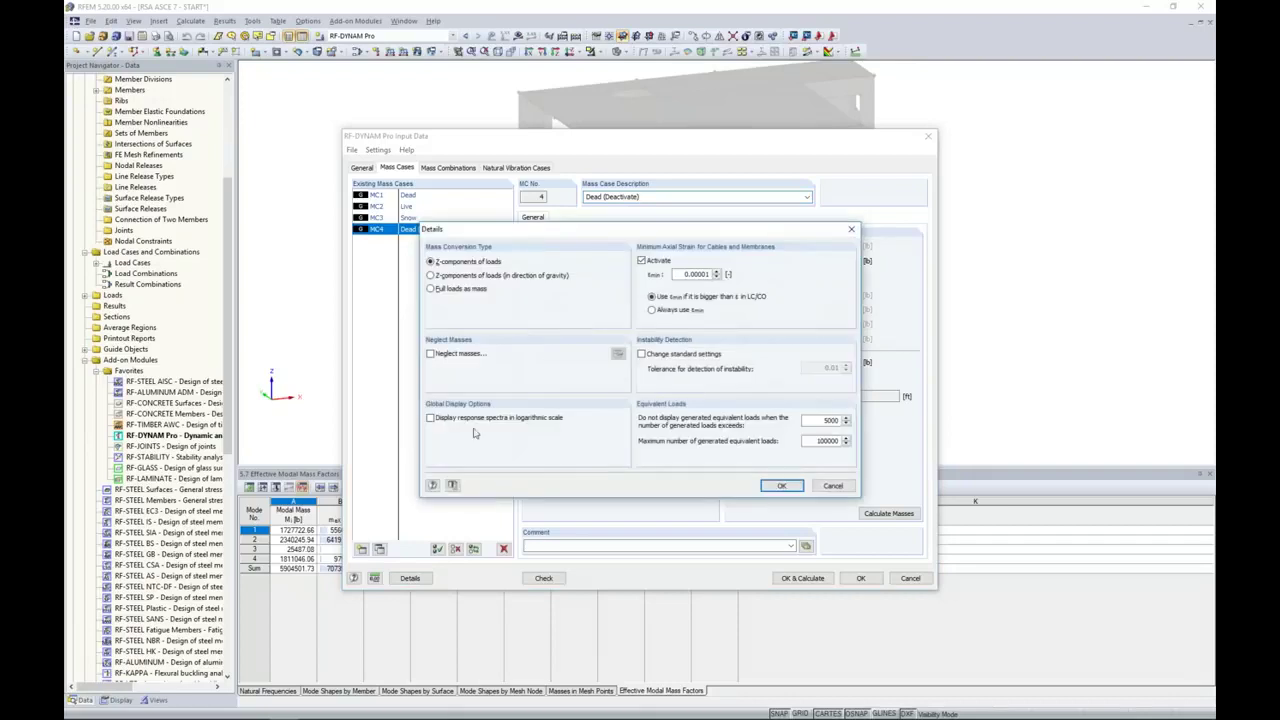
pyautogui.click(430, 355)
pyautogui.click(618, 355)
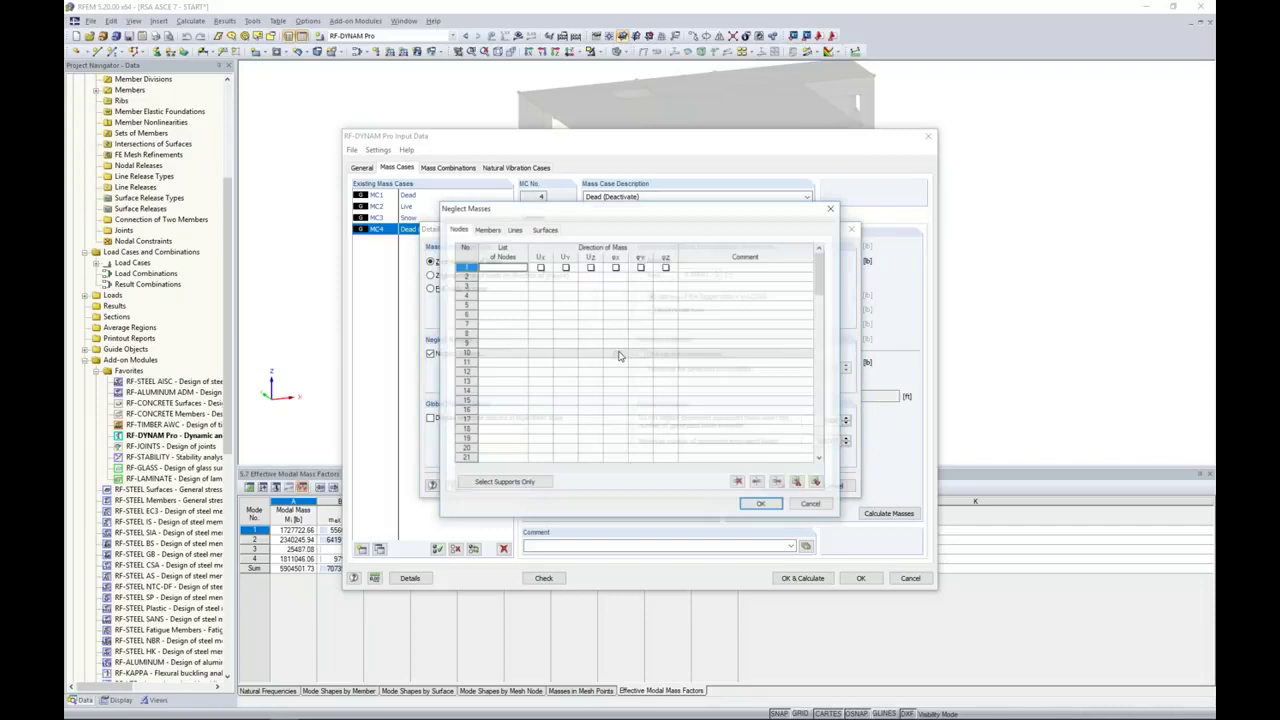
pyautogui.click(544, 230)
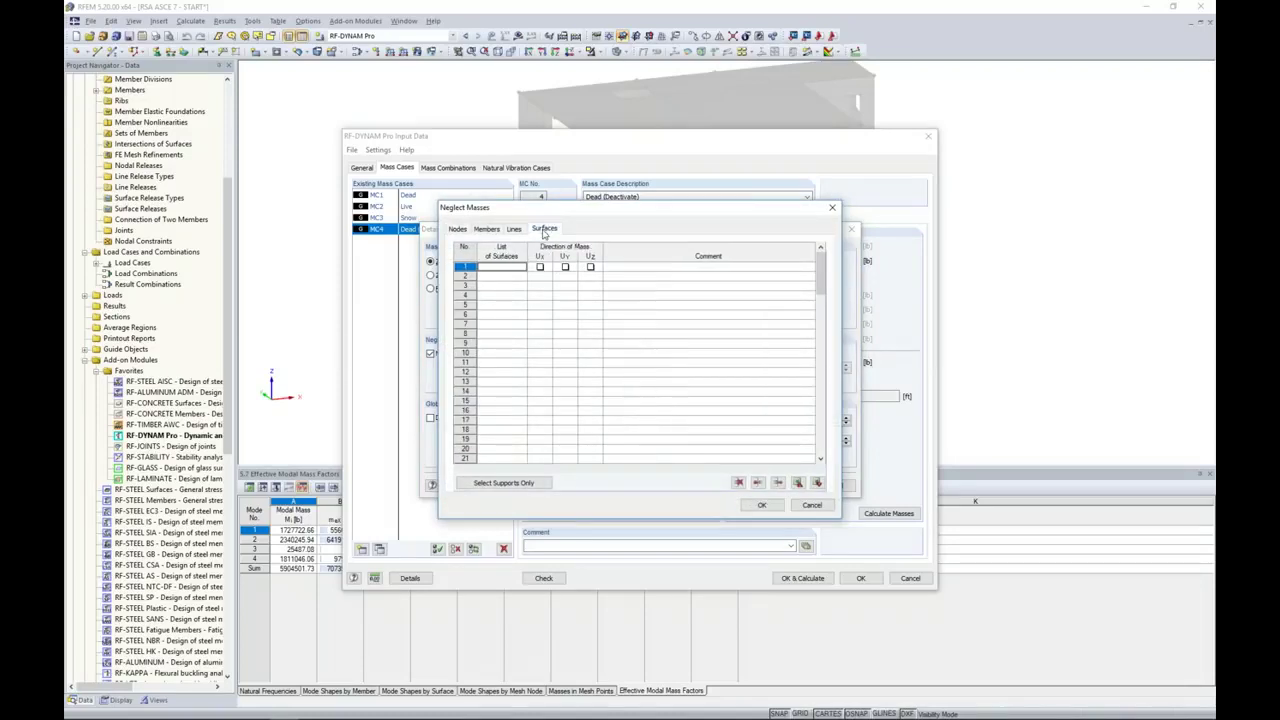
pyautogui.click(518, 266)
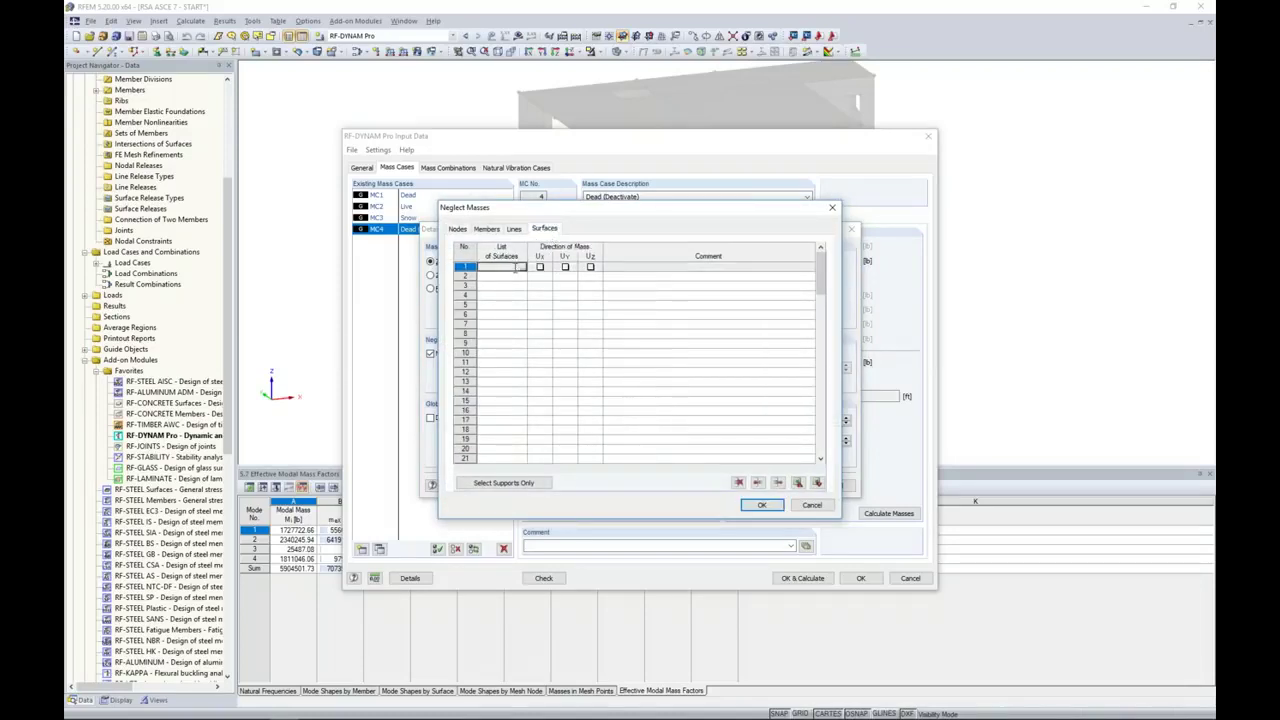
pyautogui.click(523, 270)
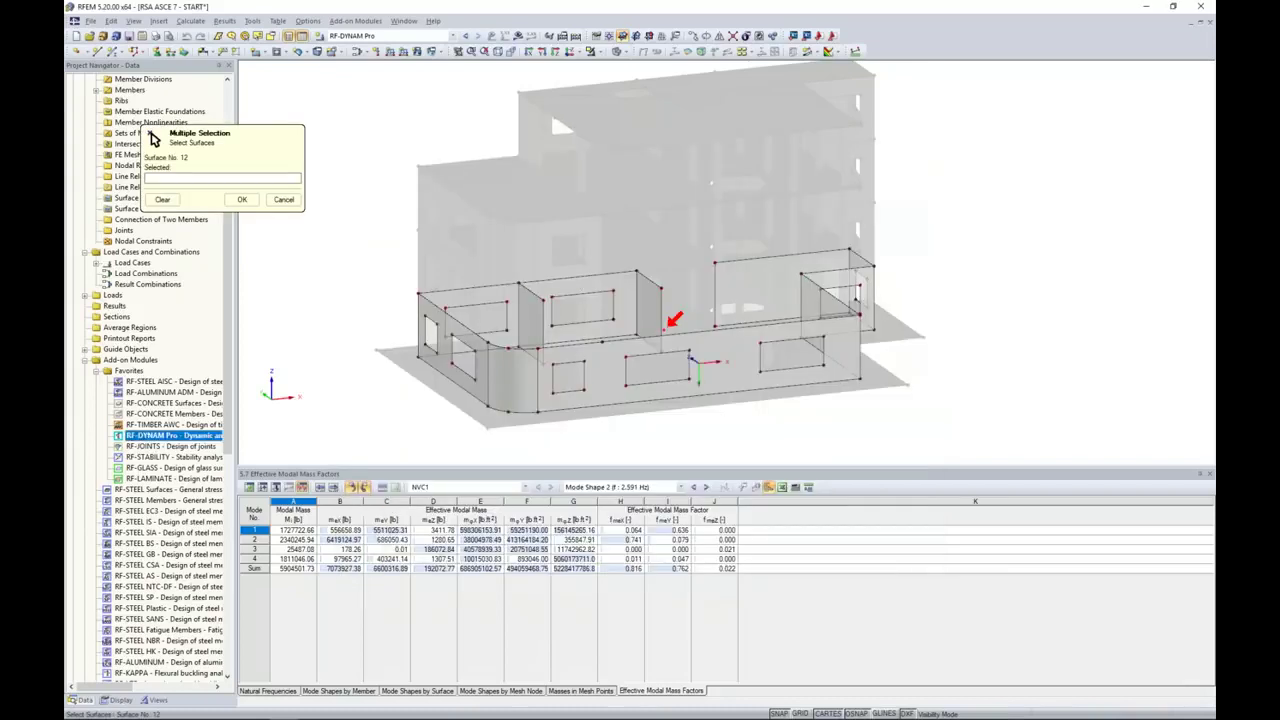
pyautogui.moveTo(513, 206); pyautogui.dragTo(377, 154)
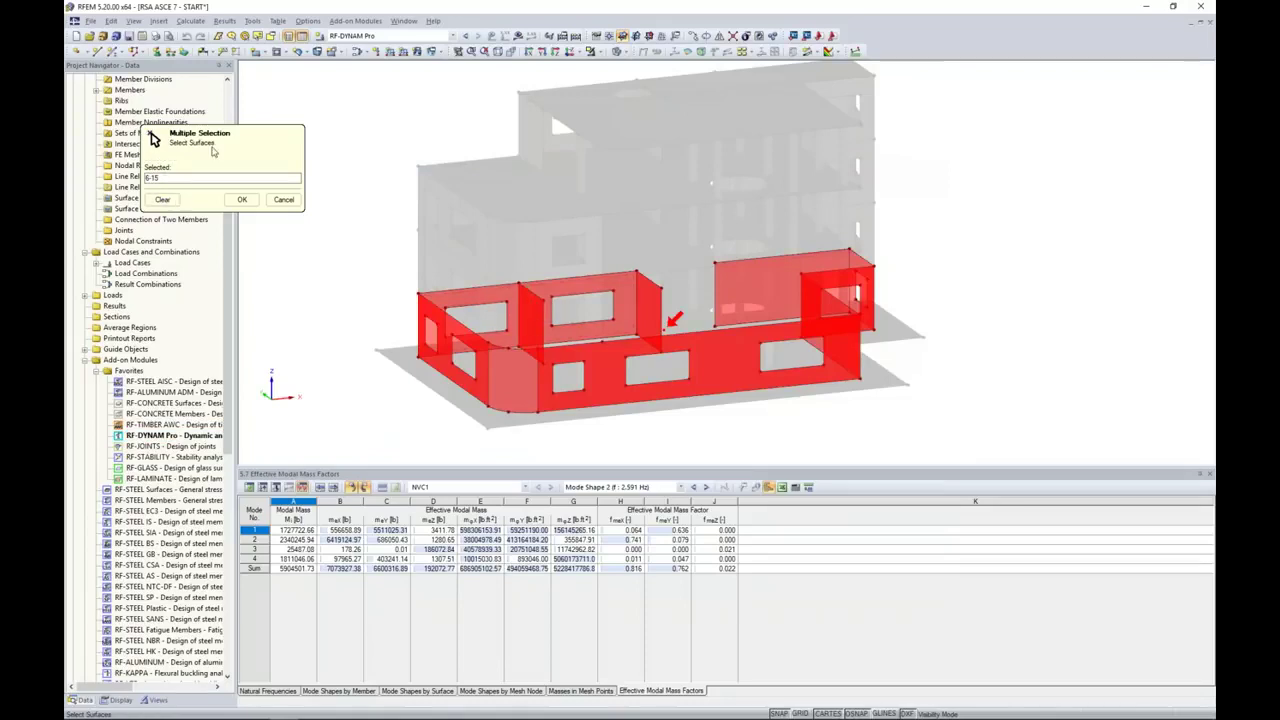
pyautogui.moveTo(155, 140); pyautogui.dragTo(224, 143)
pyautogui.moveTo(324, 141); pyautogui.dragTo(377, 143)
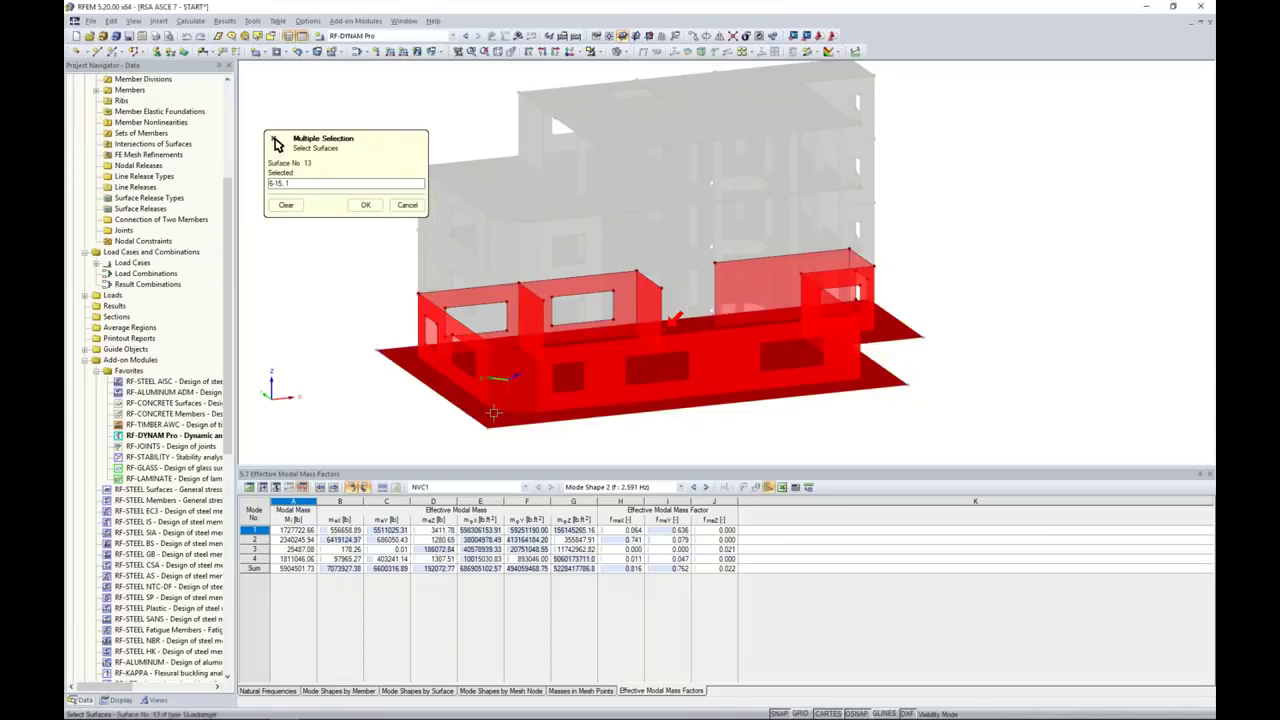
pyautogui.click(365, 205)
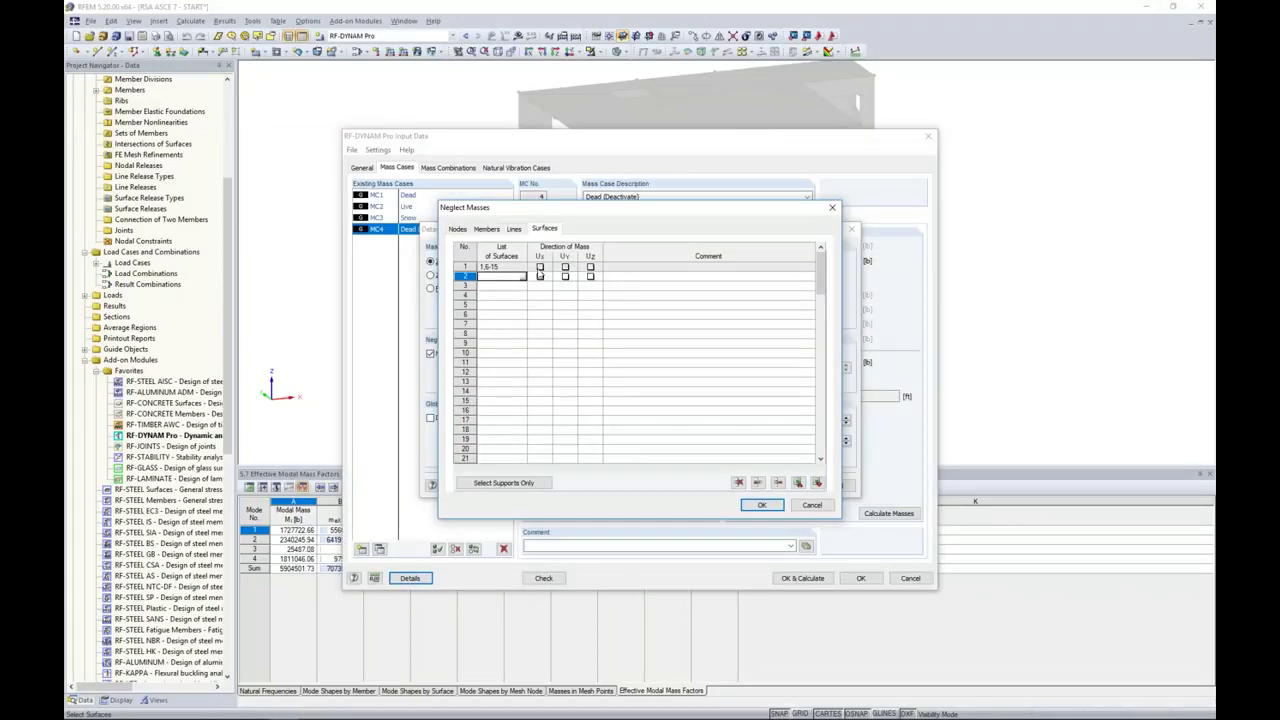
# - Neglect the masses of surfaces 1 and 6-15 in the X, Y and Z directions, and accept the detail settings
pyautogui.click(540, 267)
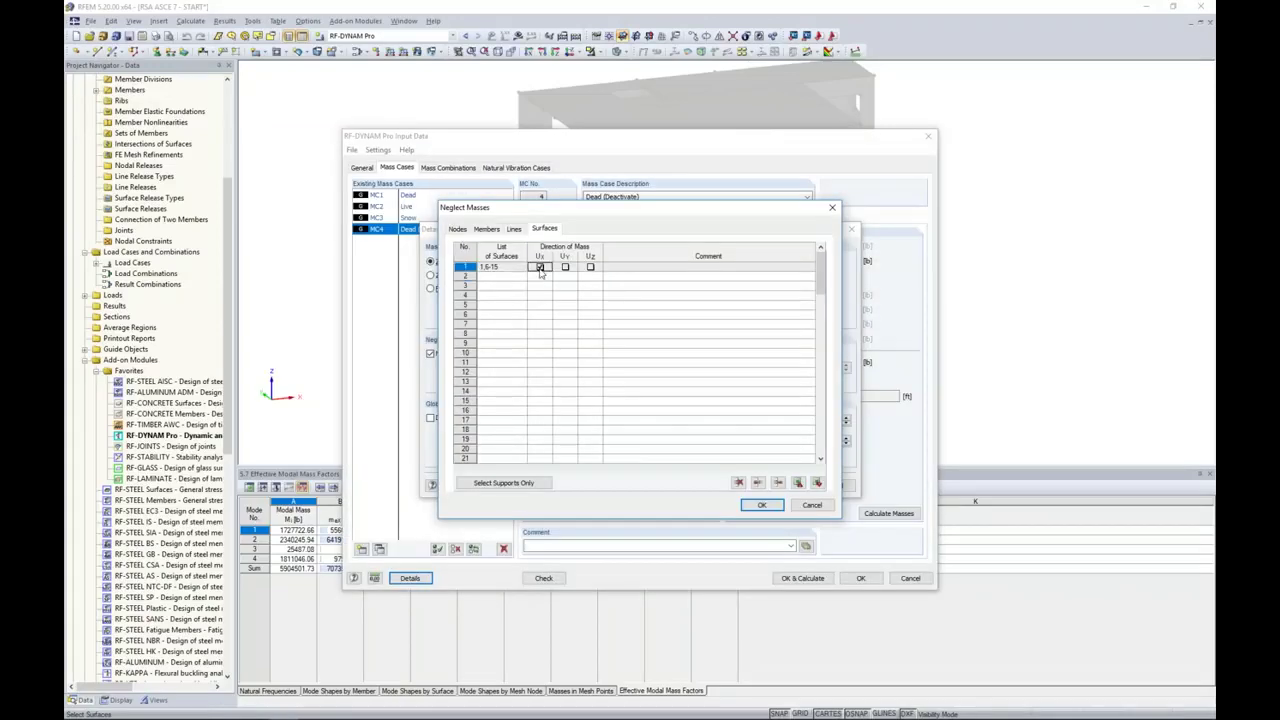
pyautogui.click(591, 267)
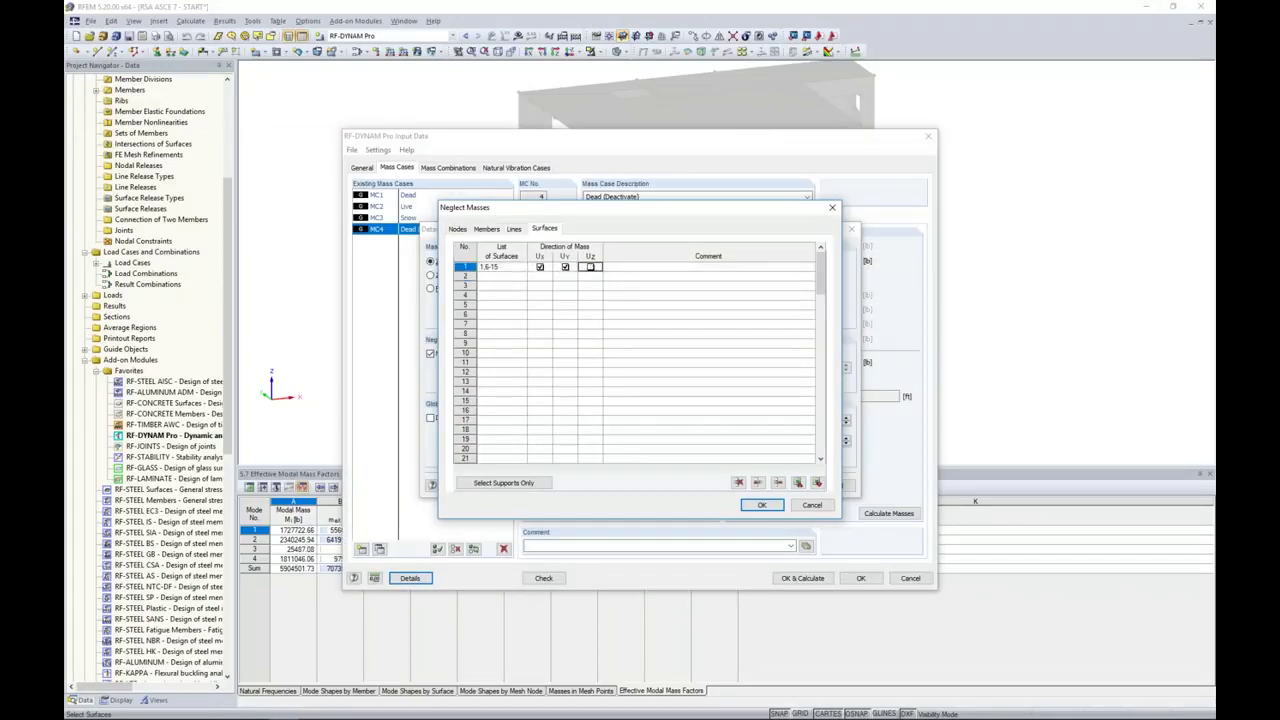
pyautogui.click(591, 267)
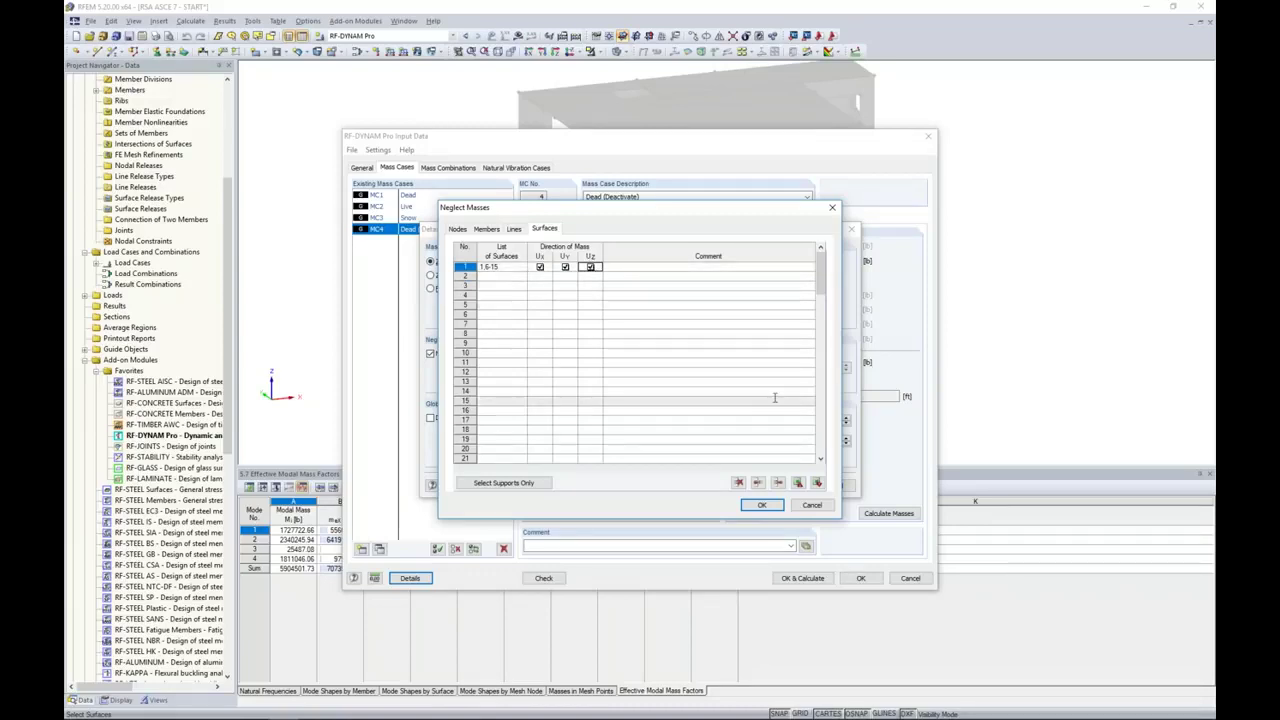
pyautogui.click(761, 505)
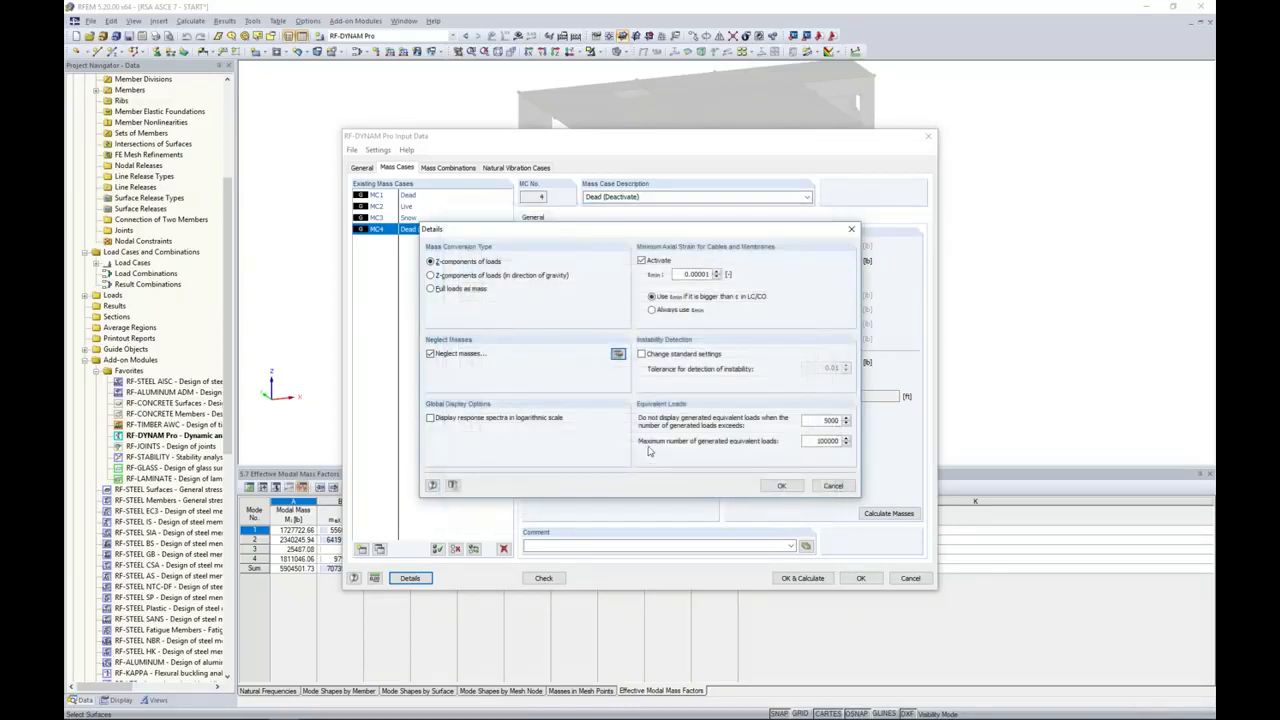
pyautogui.click(781, 485)
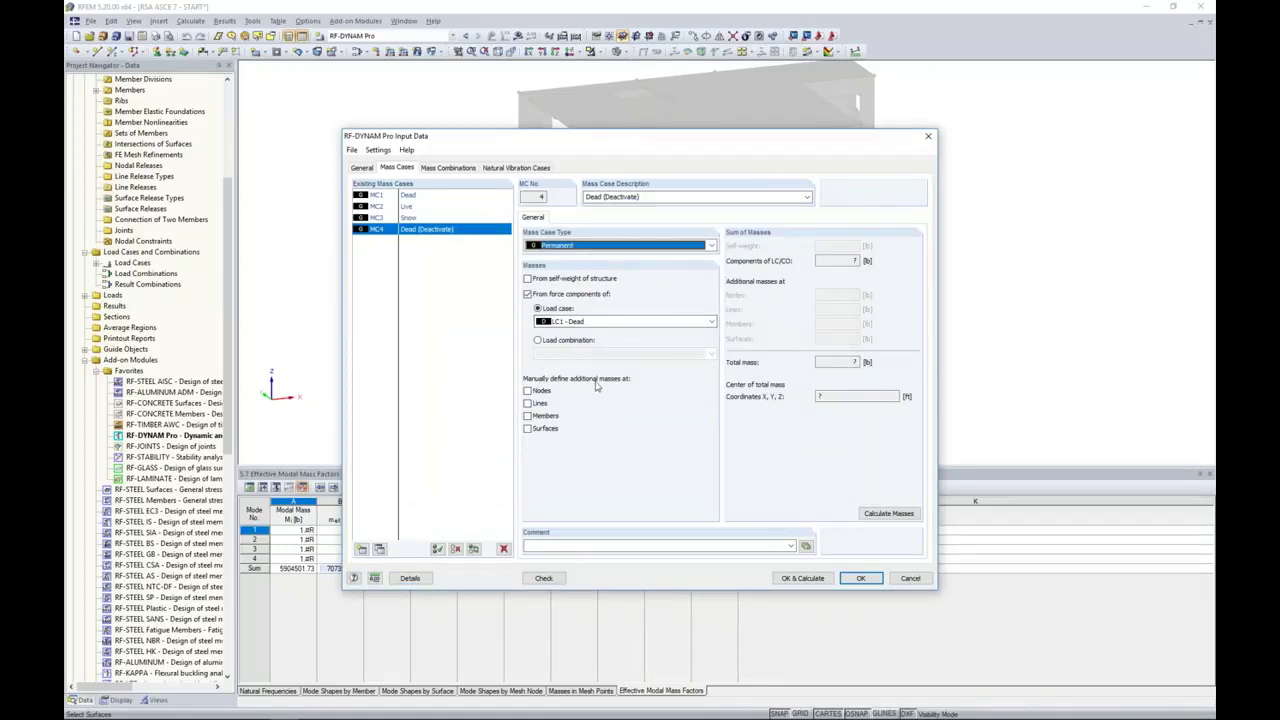
# - Enable additional line masses for Dead (Deactivate) and pick the ground-floor walls' top edges, leaving out the two interior cross walls
pyautogui.click(528, 403)
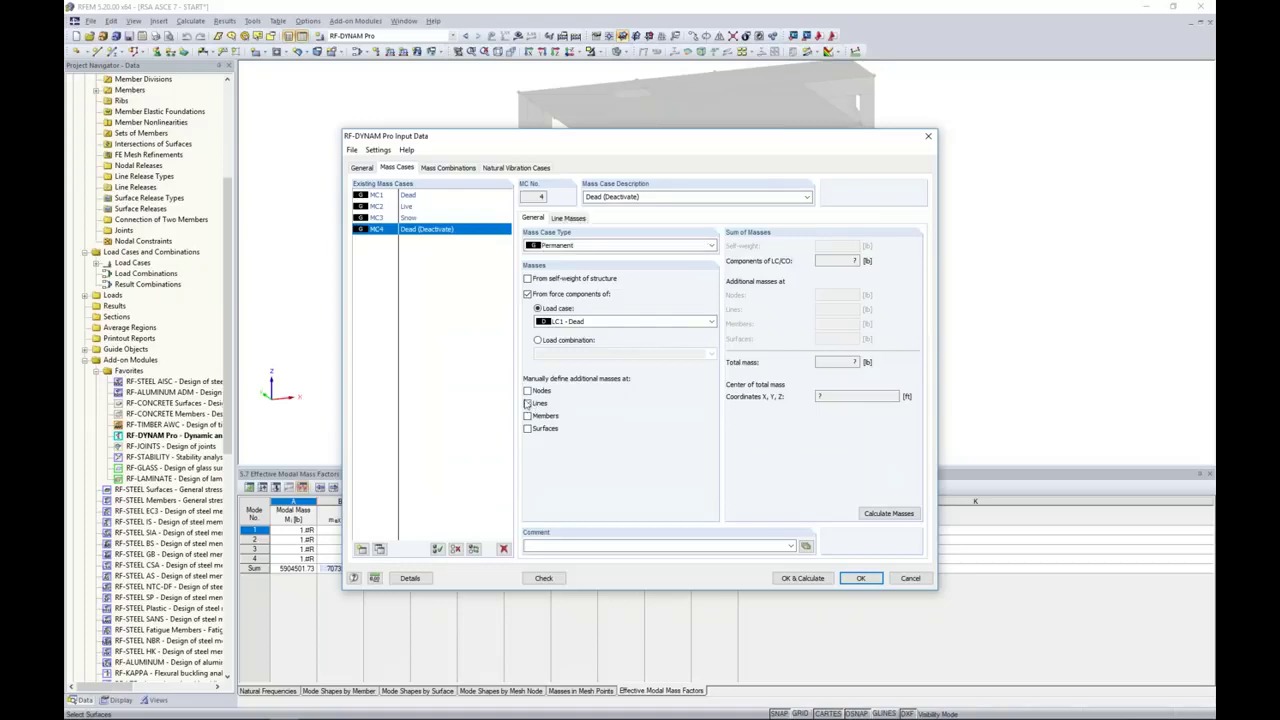
pyautogui.click(570, 218)
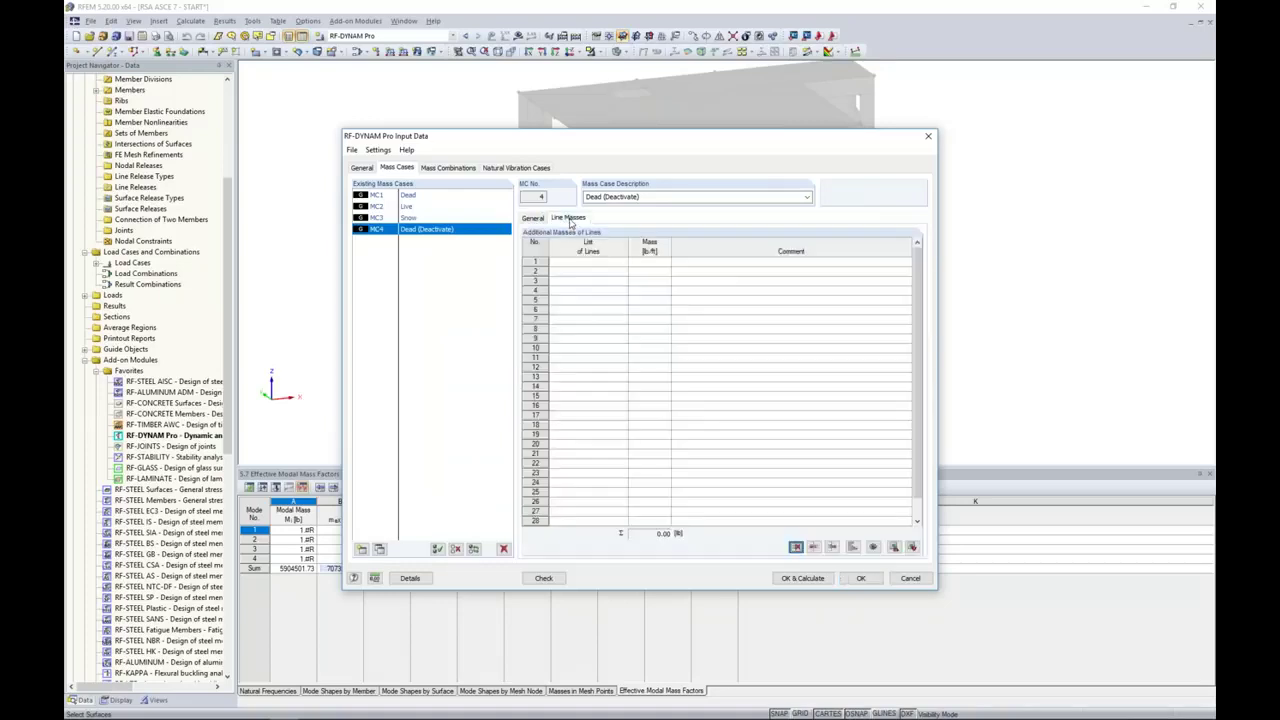
pyautogui.click(571, 262)
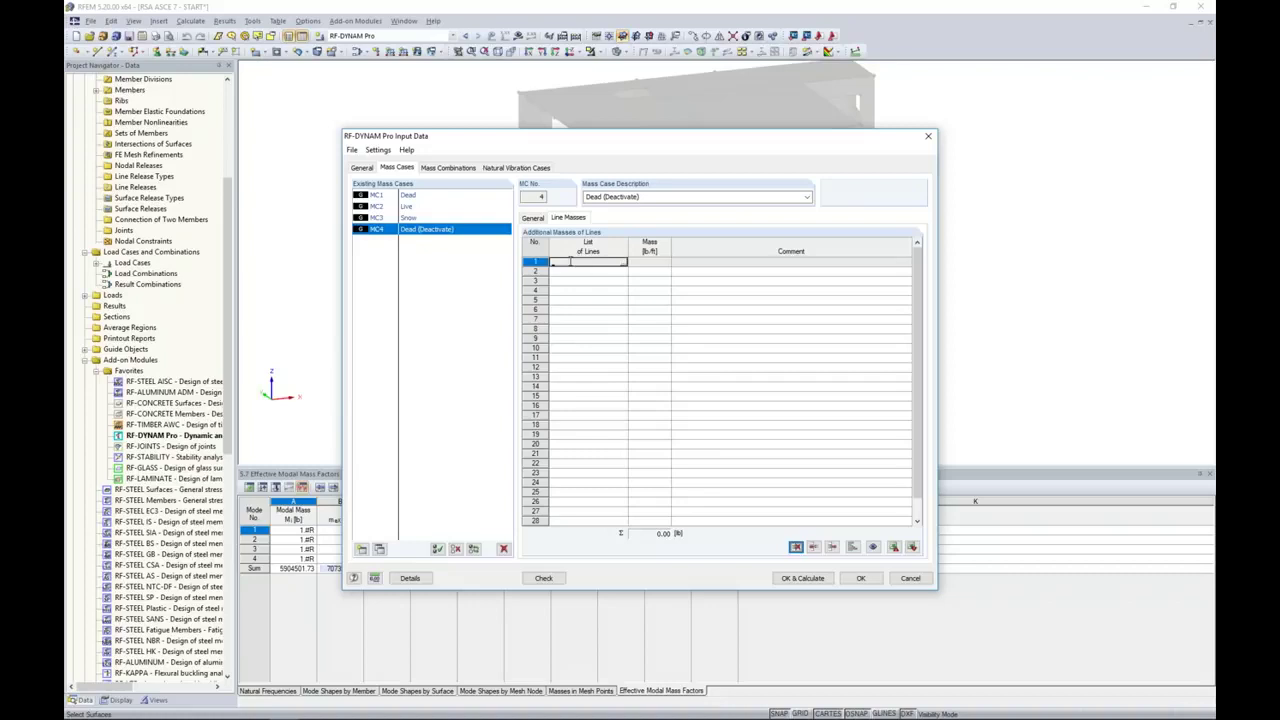
pyautogui.click(623, 262)
pyautogui.keyDown('ctrl'); pyautogui.moveTo(808, 427); pyautogui.dragTo(706, 351, button='middle'); pyautogui.keyUp('ctrl')
pyautogui.moveTo(413, 285); pyautogui.dragTo(932, 306)
pyautogui.keyDown('ctrl'); pyautogui.moveTo(740, 410); pyautogui.dragTo(717, 430, button='middle'); pyautogui.keyUp('ctrl')
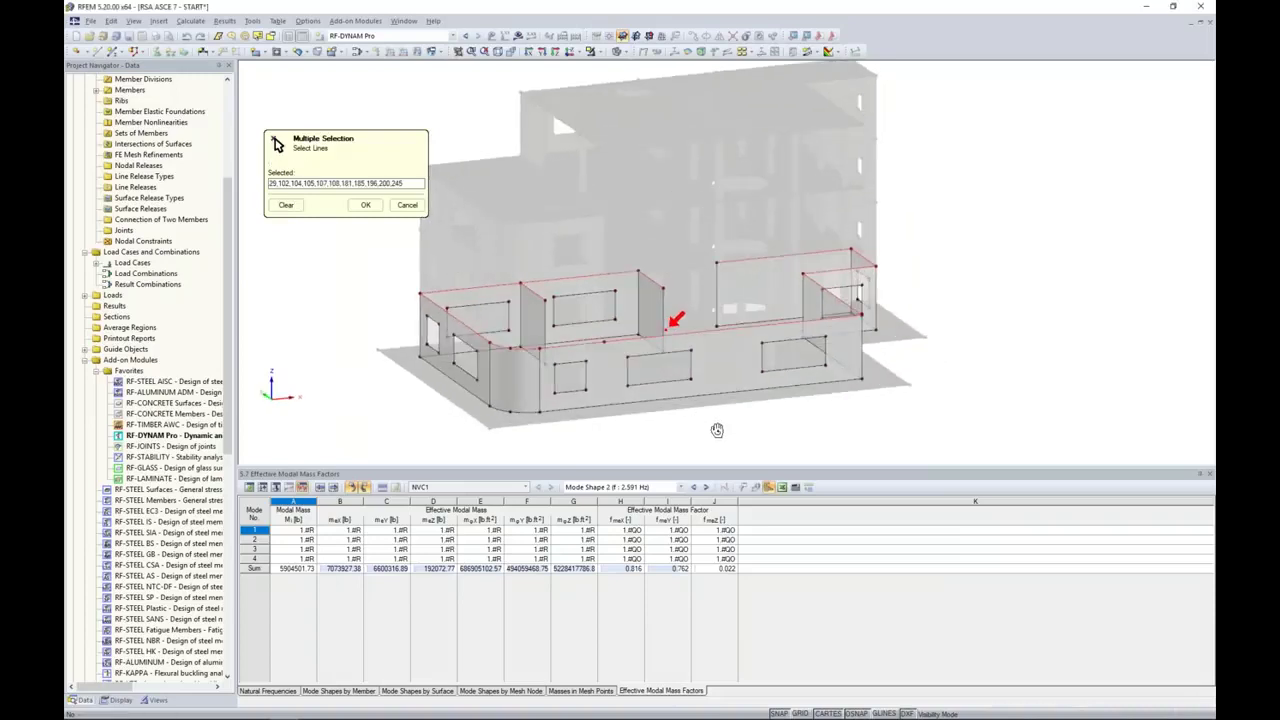
pyautogui.click(530, 290)
pyautogui.click(648, 272)
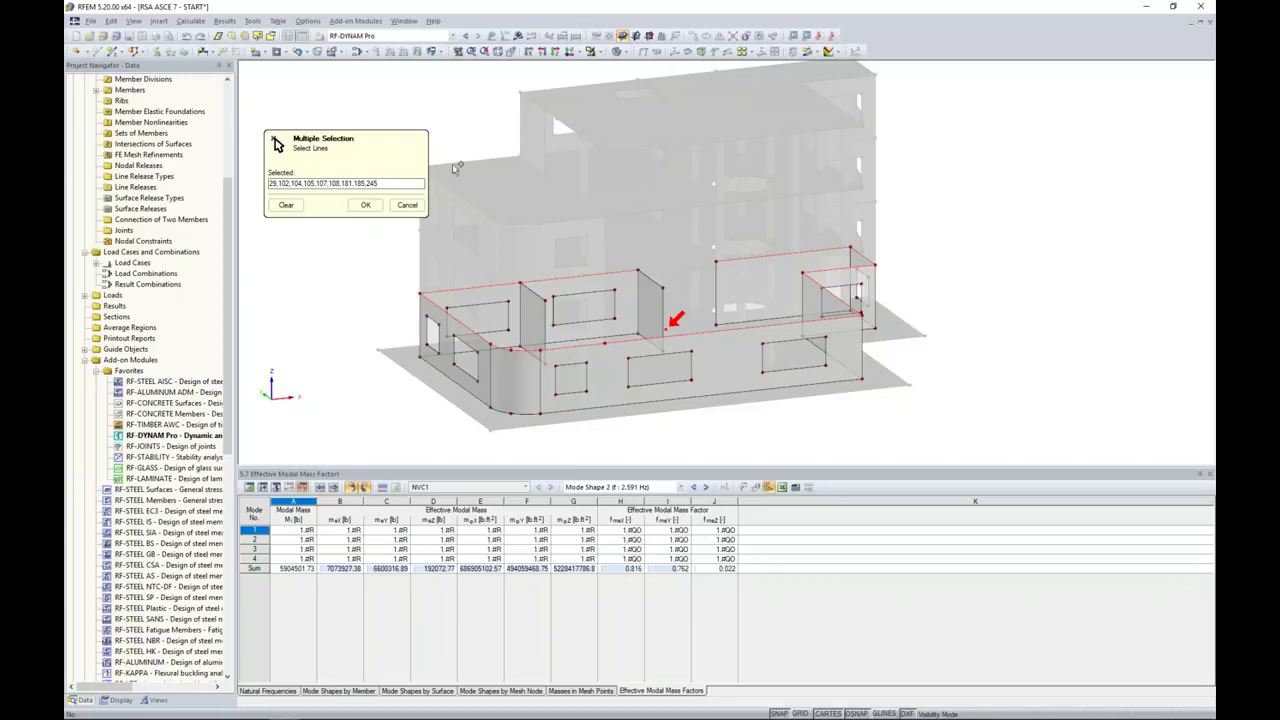
pyautogui.click(365, 204)
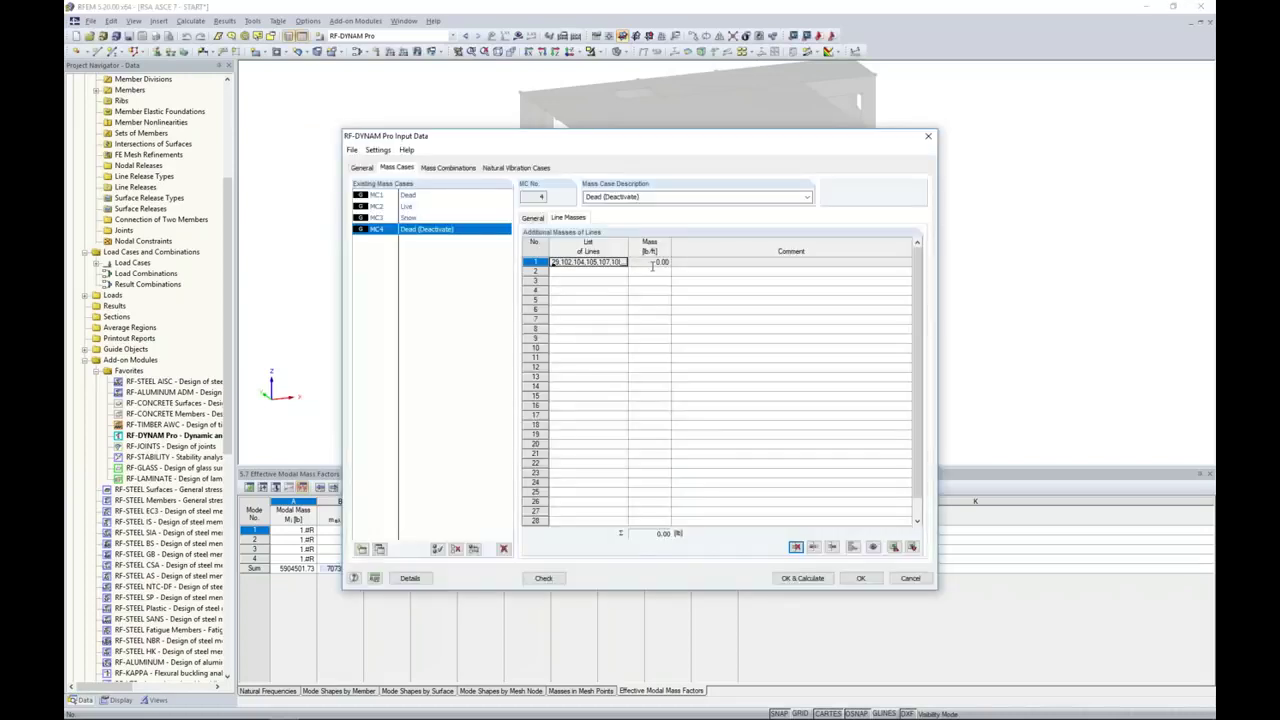
# - Set the additional mass on the selected wall-top lines to 1215.11 lb/ft
pyautogui.click(646, 262)
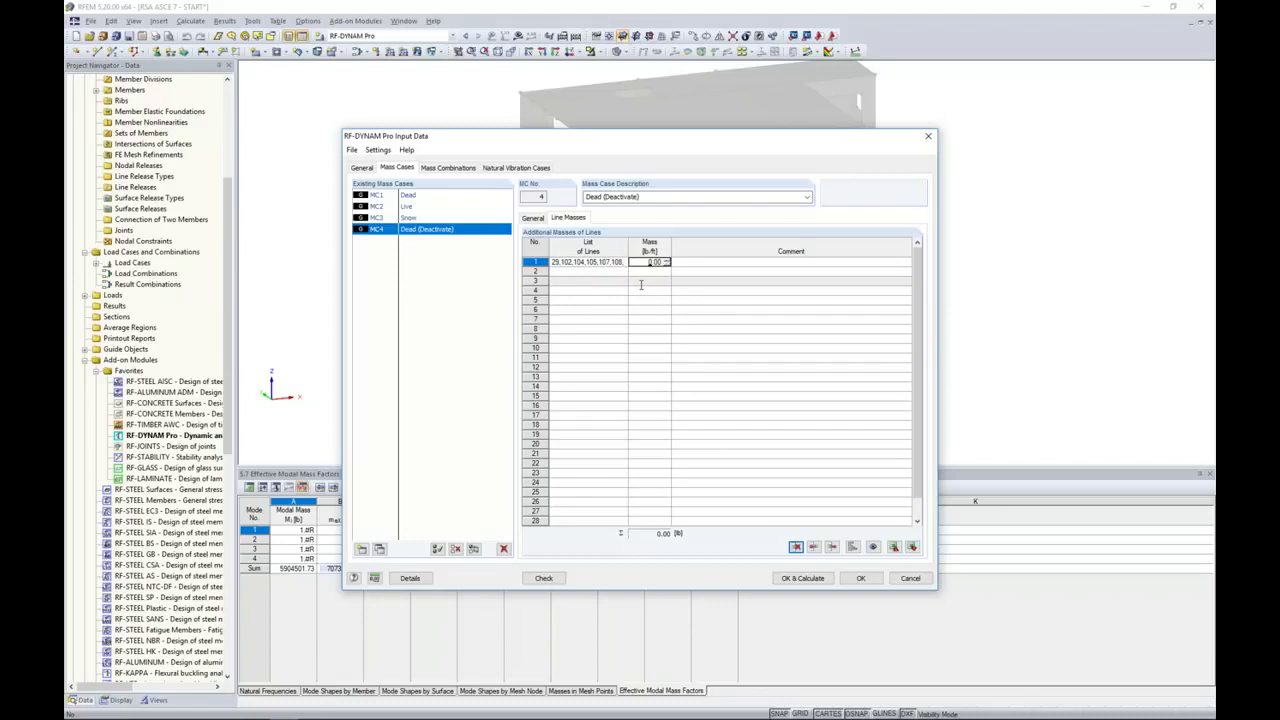
pyautogui.write('1215.11')
pyautogui.click(616, 262)
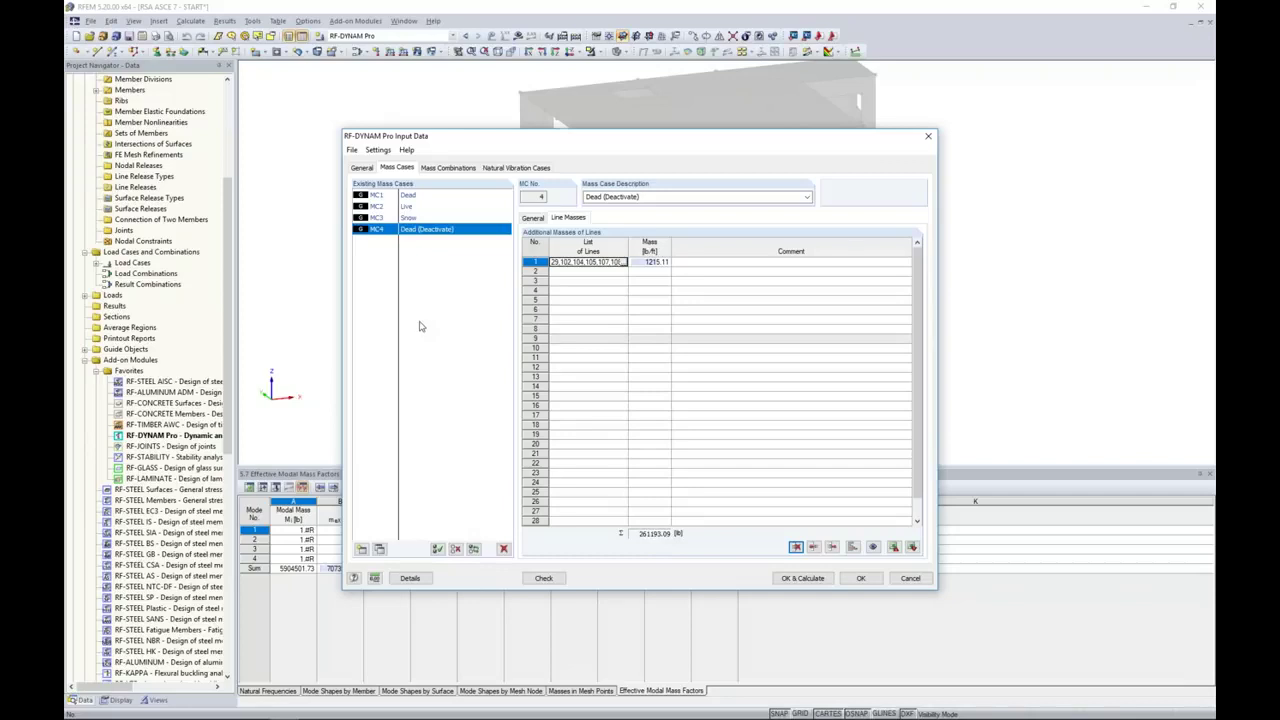
# - Copy the mass combination as D (Deactivate) + 0.2S and replace its Dead mass case with Dead (Deactivate)
pyautogui.click(447, 168)
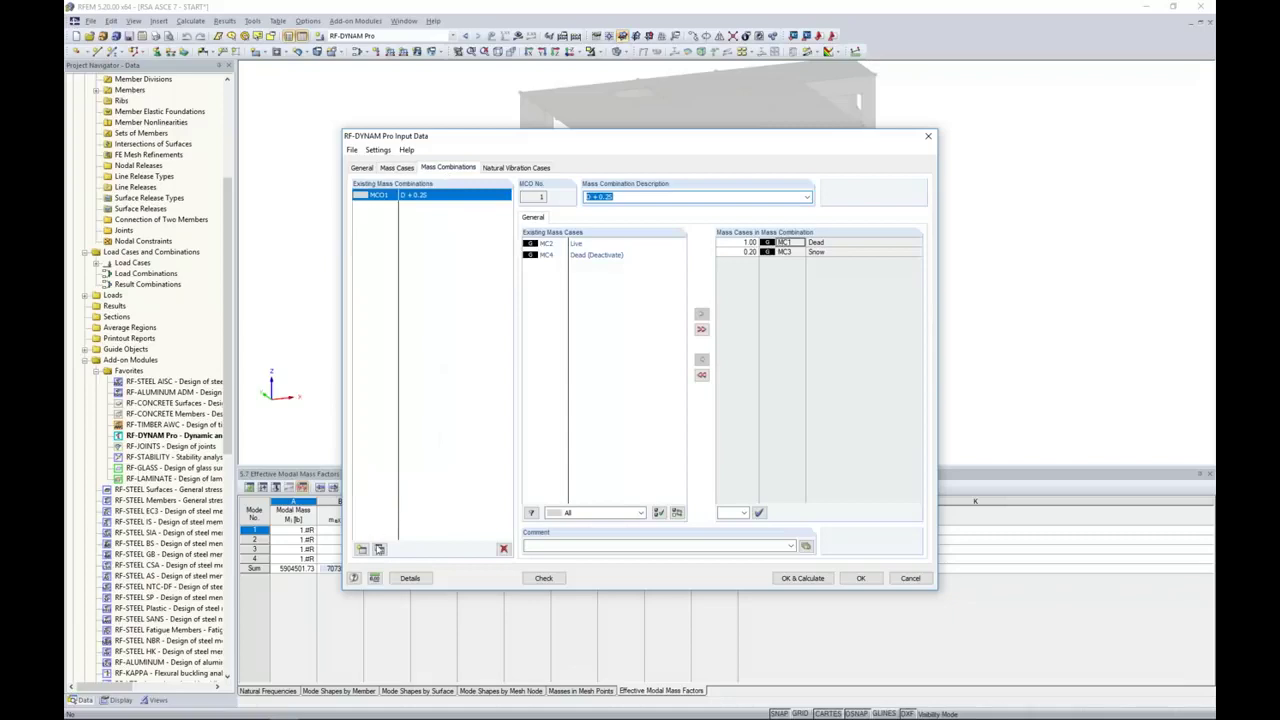
pyautogui.click(379, 550)
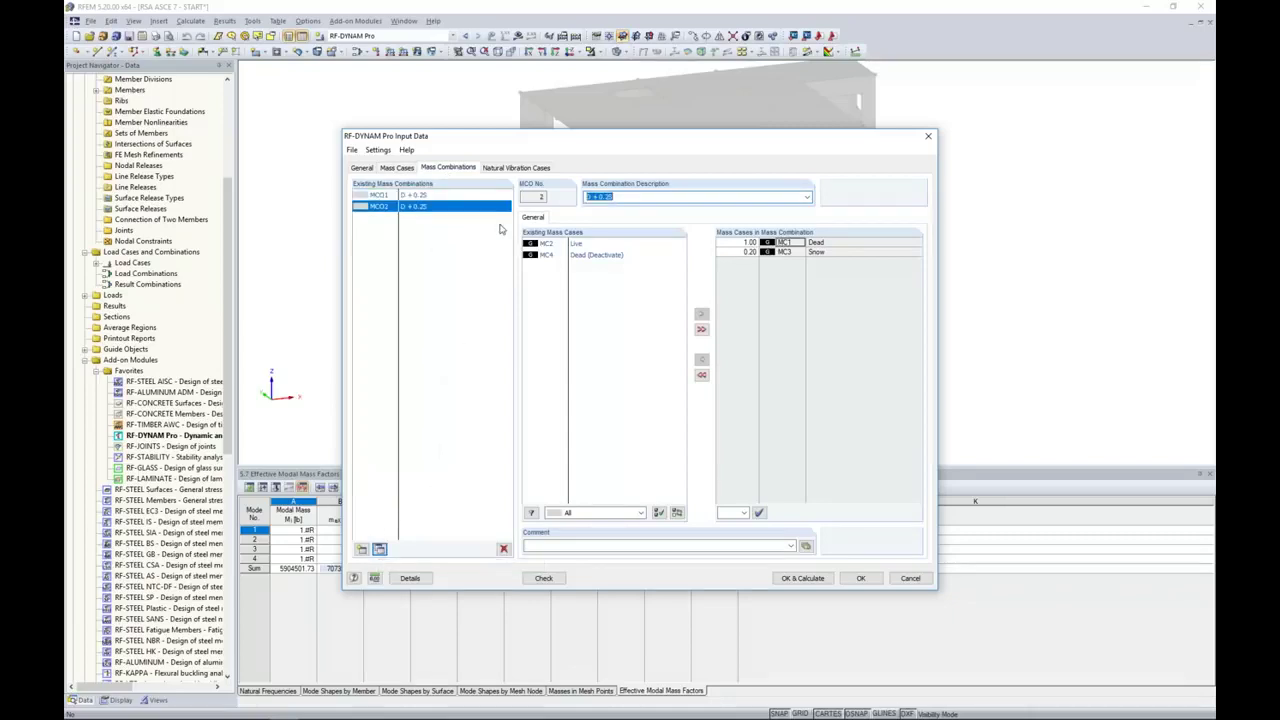
pyautogui.click(589, 197)
pyautogui.write('(Dead)')
pyautogui.write('tivate)')
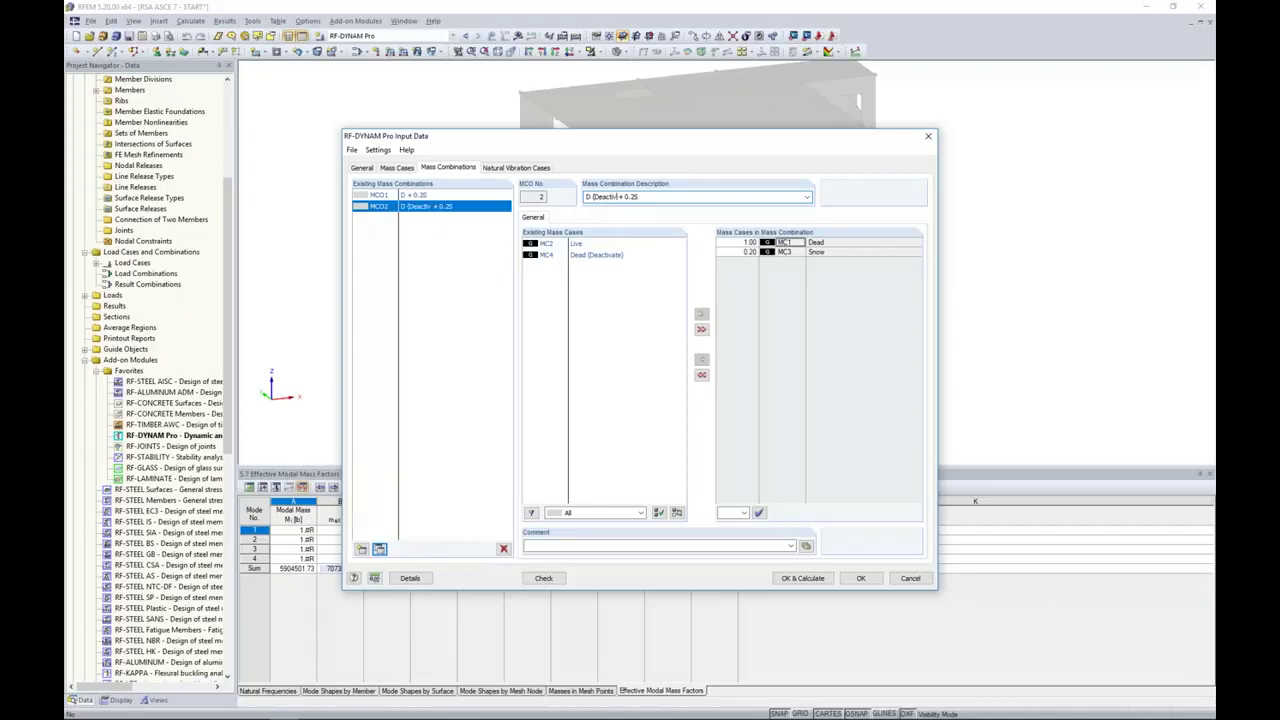
pyautogui.doubleClick(817, 244)
pyautogui.doubleClick(630, 267)
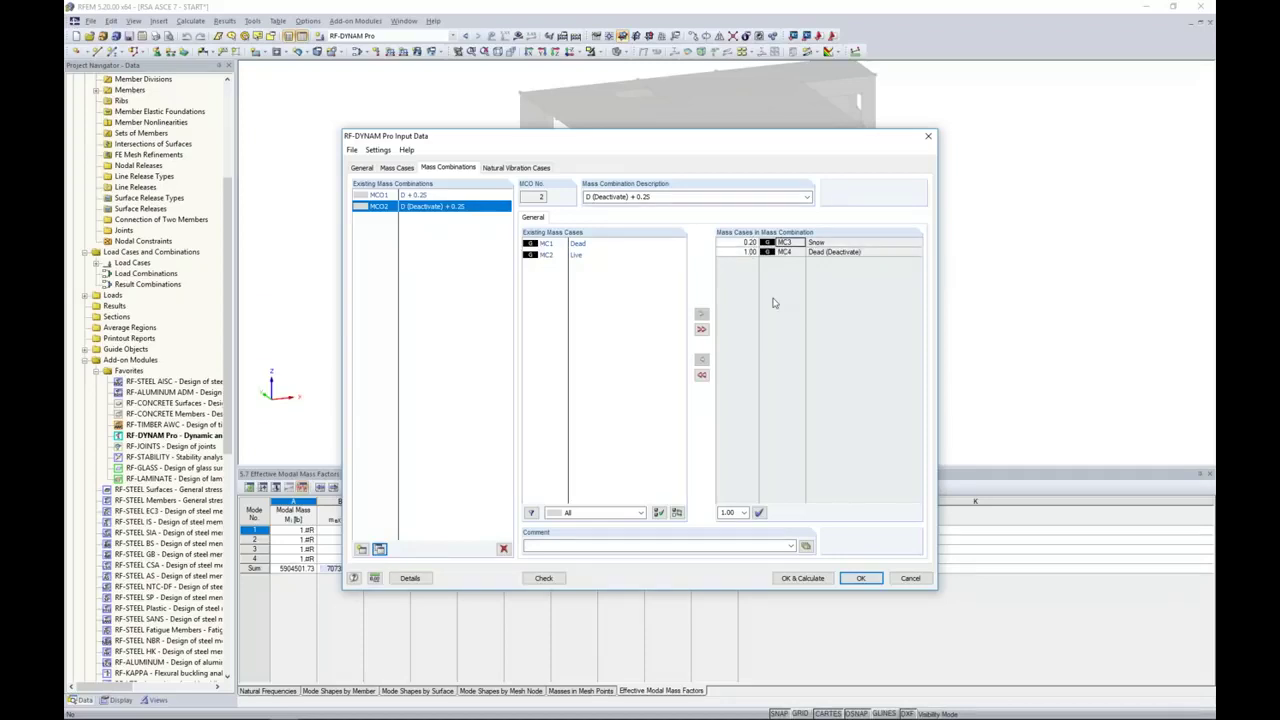
# - Set NVC1 to 10 lowest eigenvalues with mass combination MCO2 - D (Deactivate) + 0.2S, and run the calculation
pyautogui.click(528, 169)
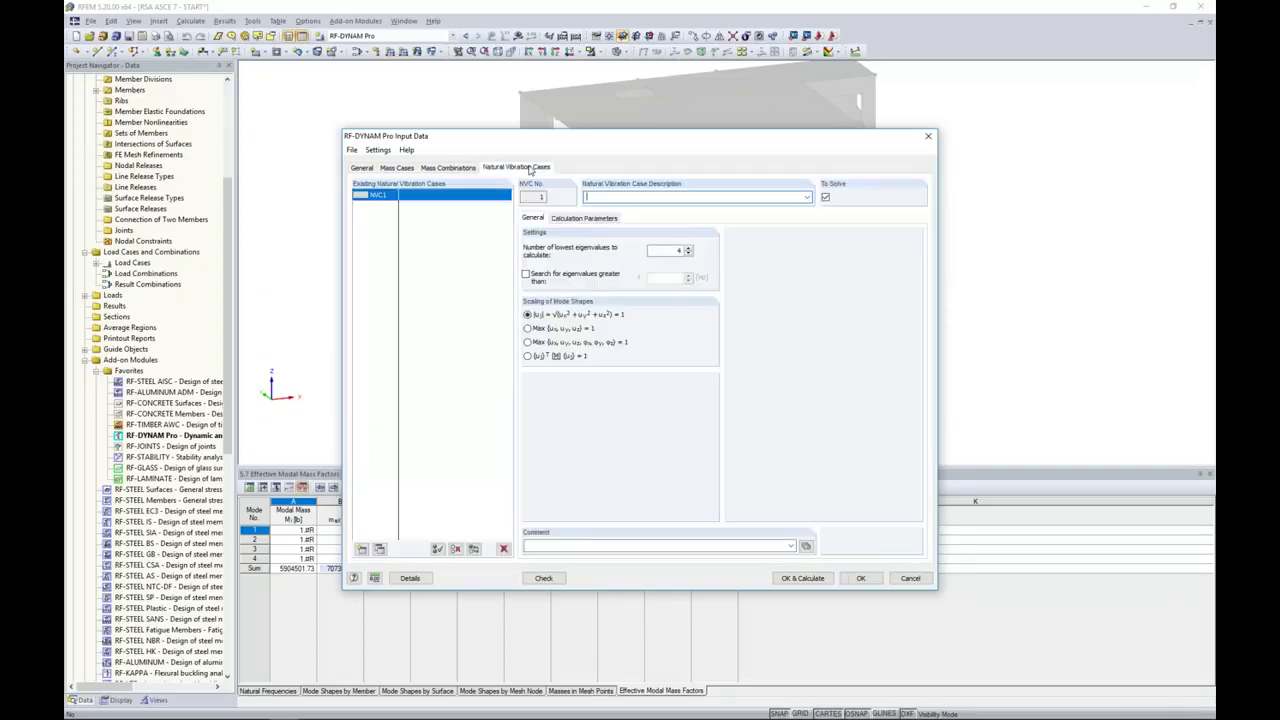
pyautogui.doubleClick(678, 250)
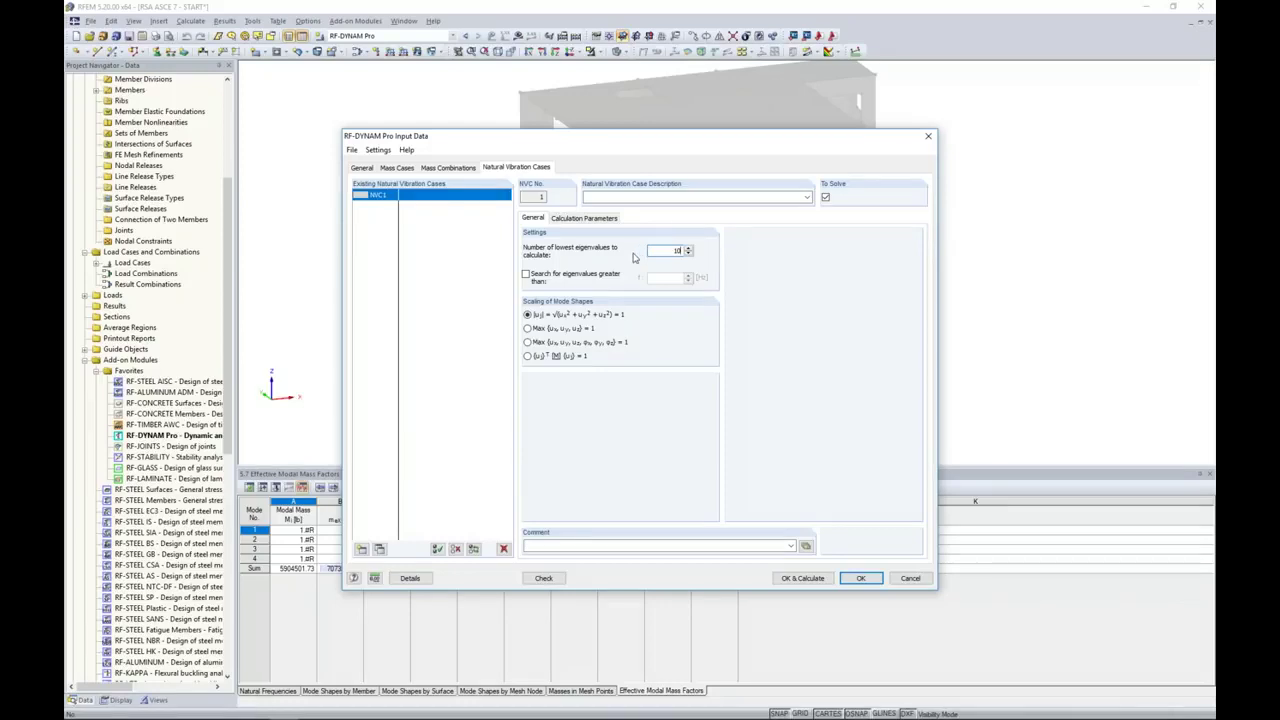
pyautogui.click(583, 218)
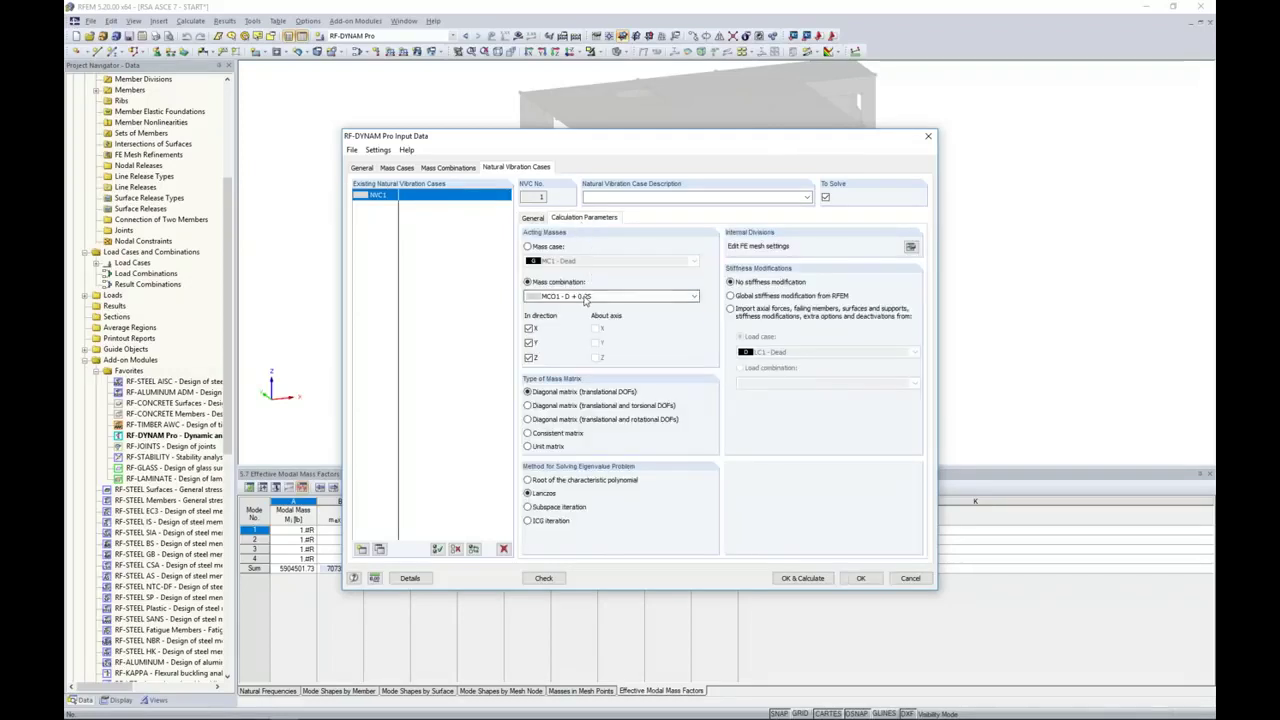
pyautogui.click(586, 297)
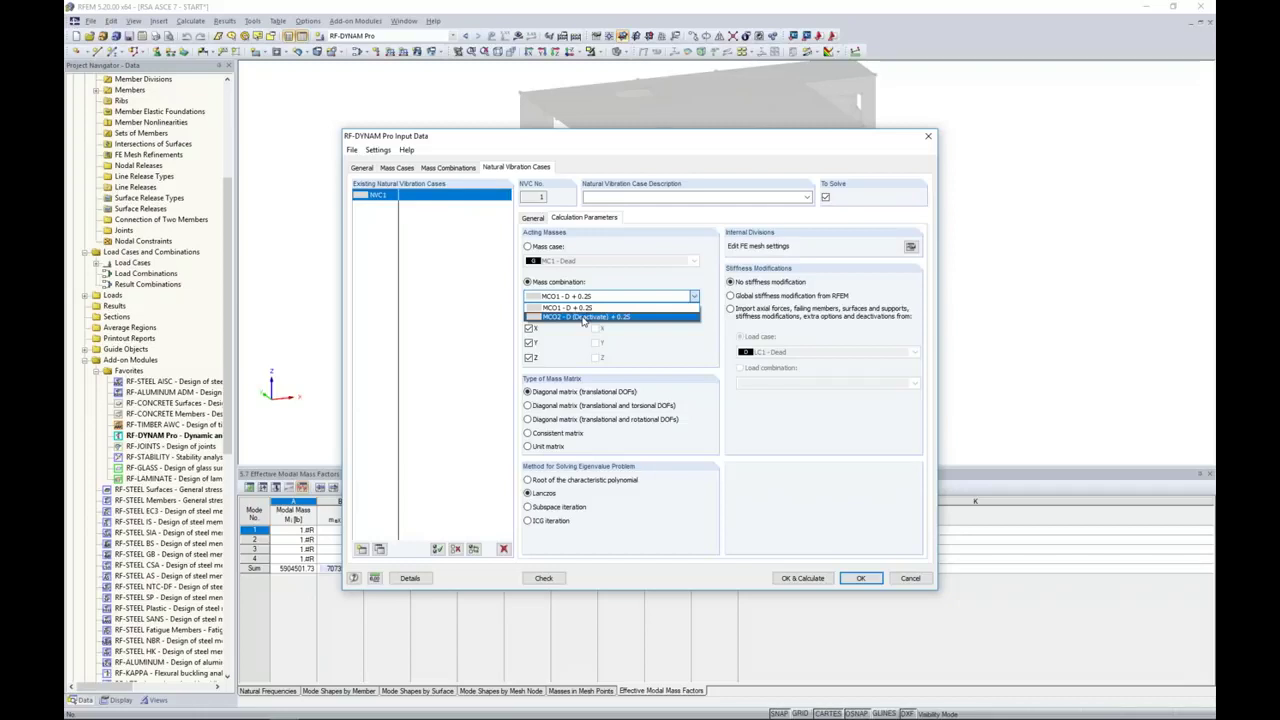
pyautogui.click(583, 317)
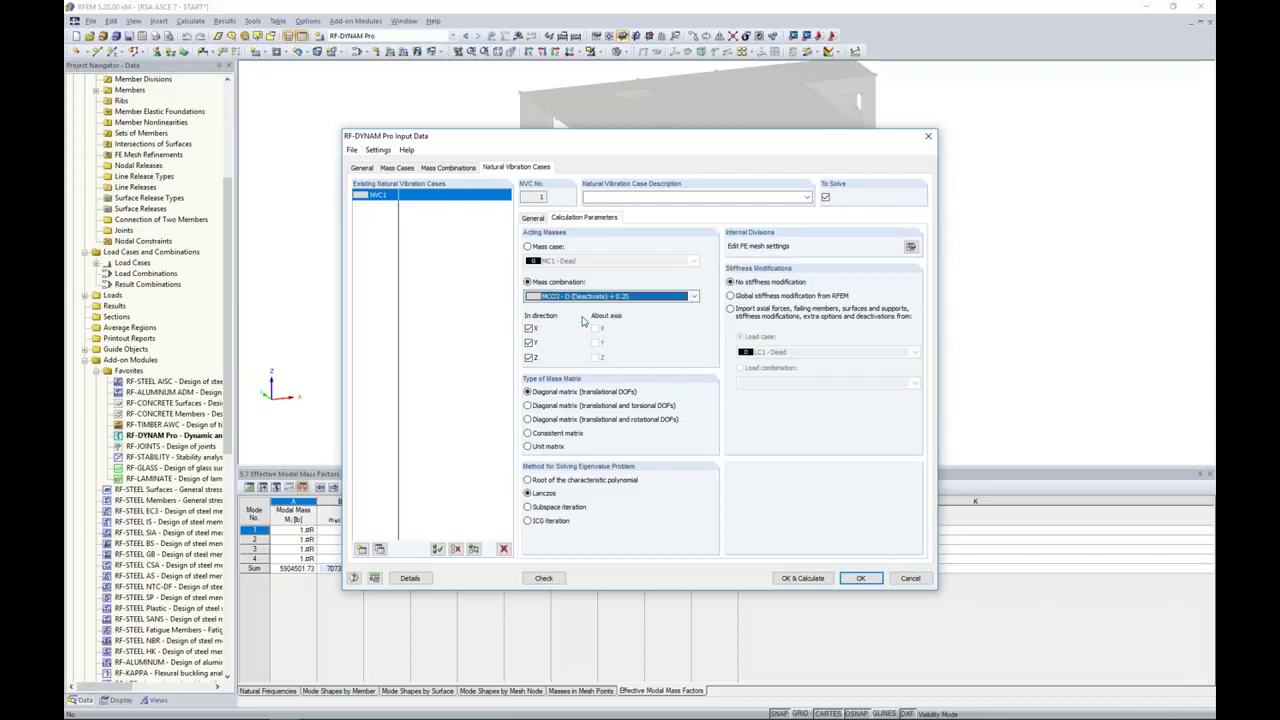
pyautogui.click(800, 578)
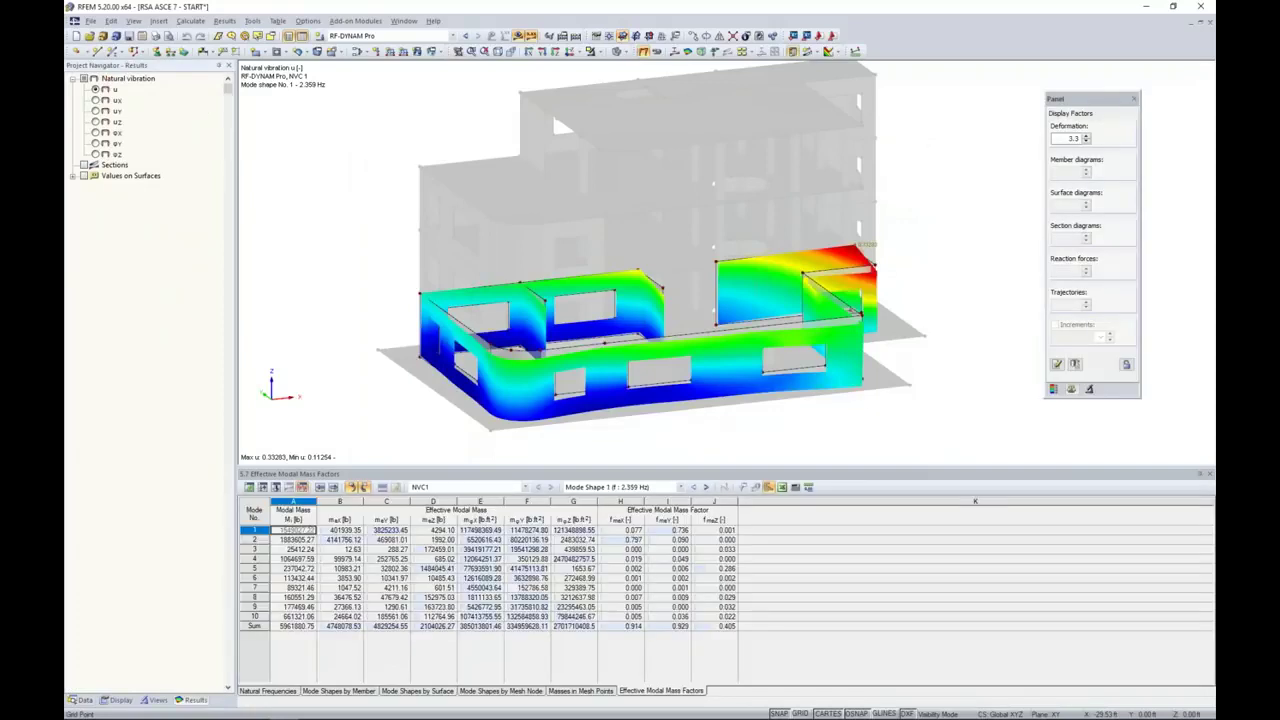
# - Show the whole building again and review the mode shapes up to mode 4 with their effective modal mass factors
pyautogui.click(602, 53)
pyautogui.click(618, 153)
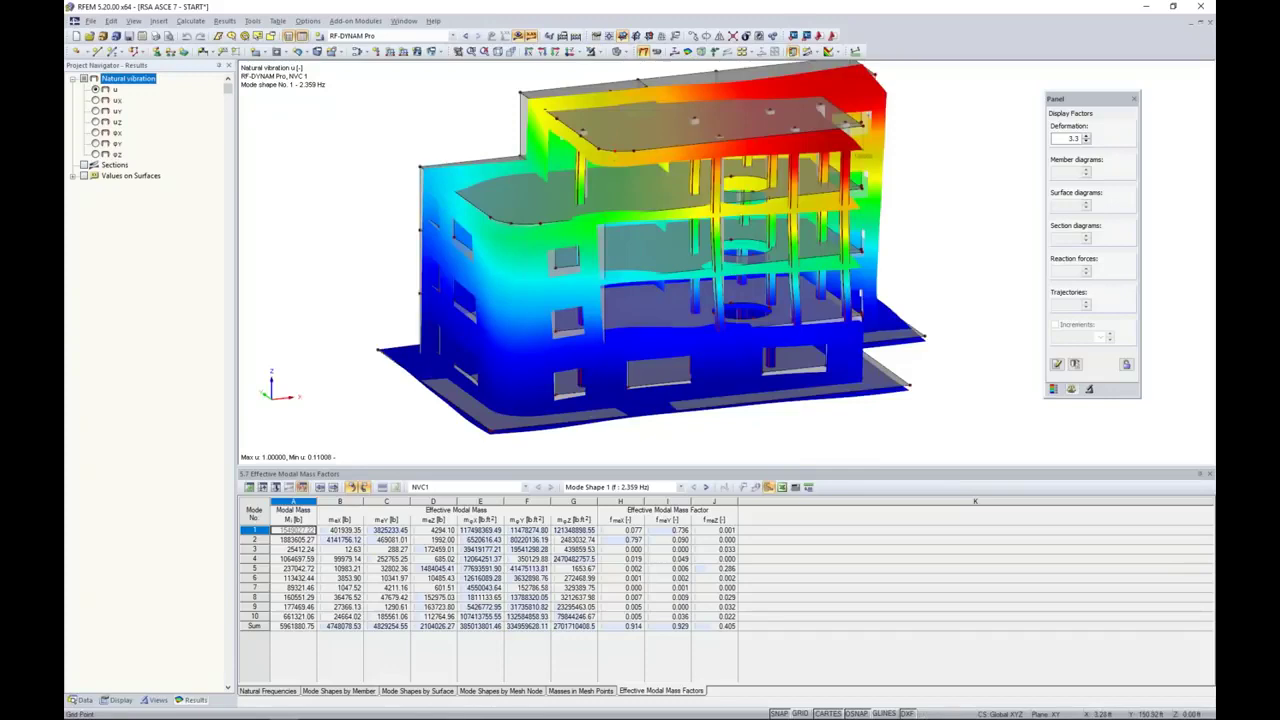
pyautogui.click(706, 490)
pyautogui.click(680, 487)
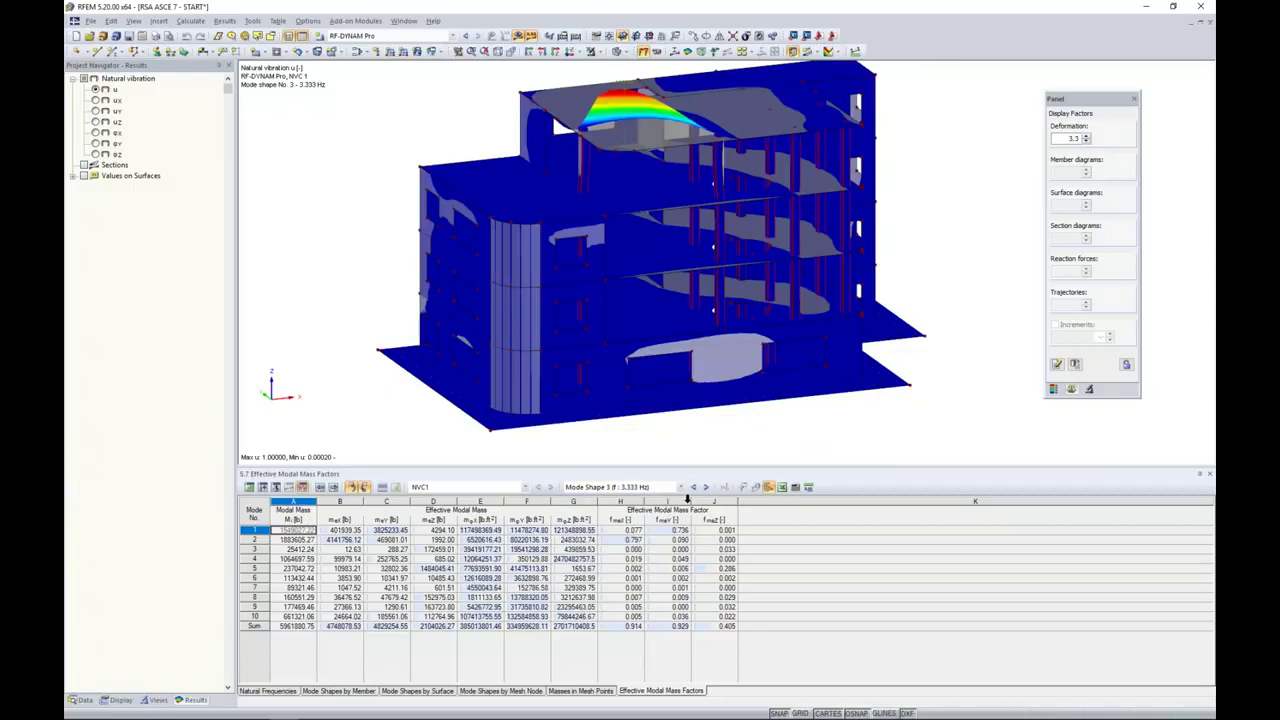
pyautogui.click(705, 487)
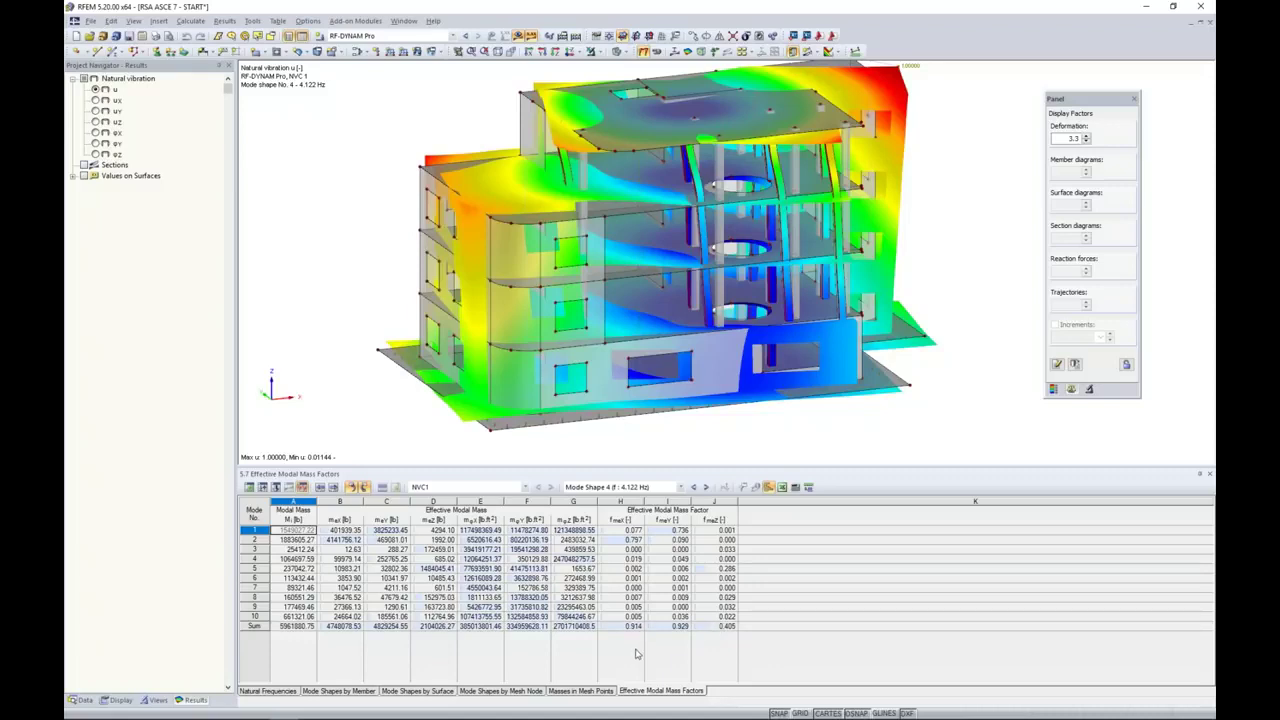
pyautogui.click(667, 530)
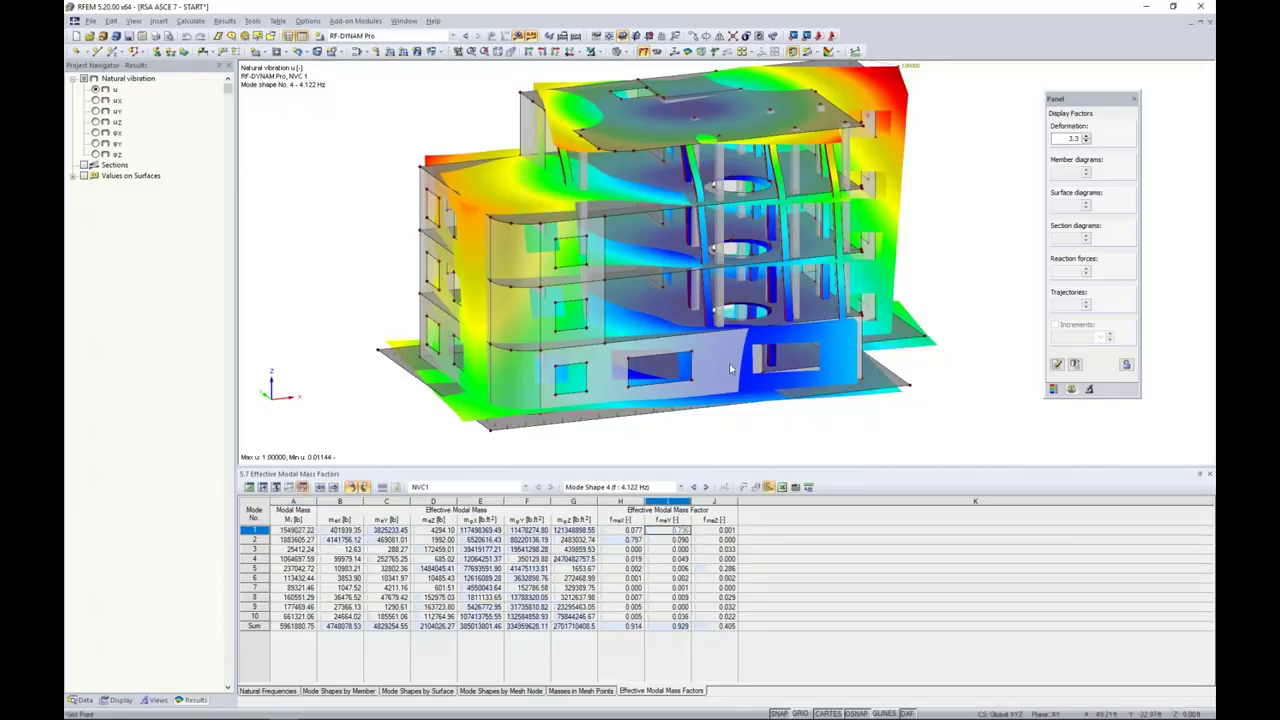
# - Review mode shapes 1 to 3 on the building model alongside their effective modal mass factors
pyautogui.click(601, 487)
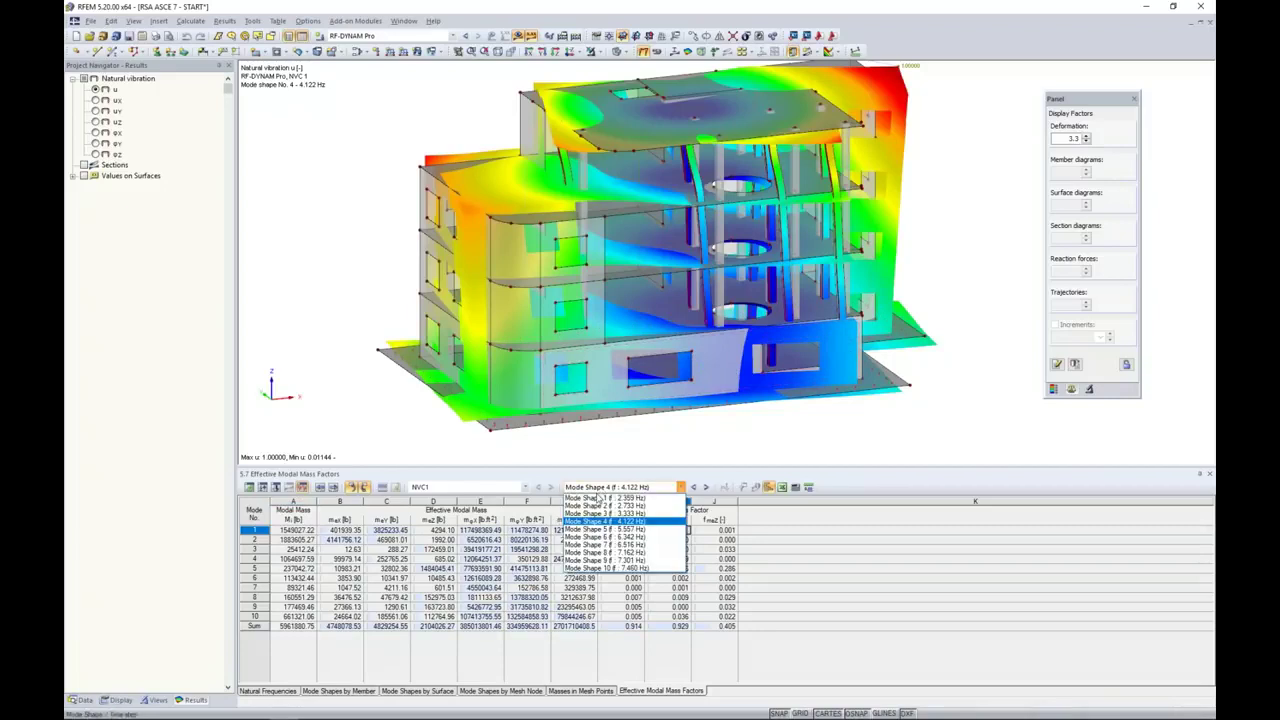
pyautogui.click(600, 497)
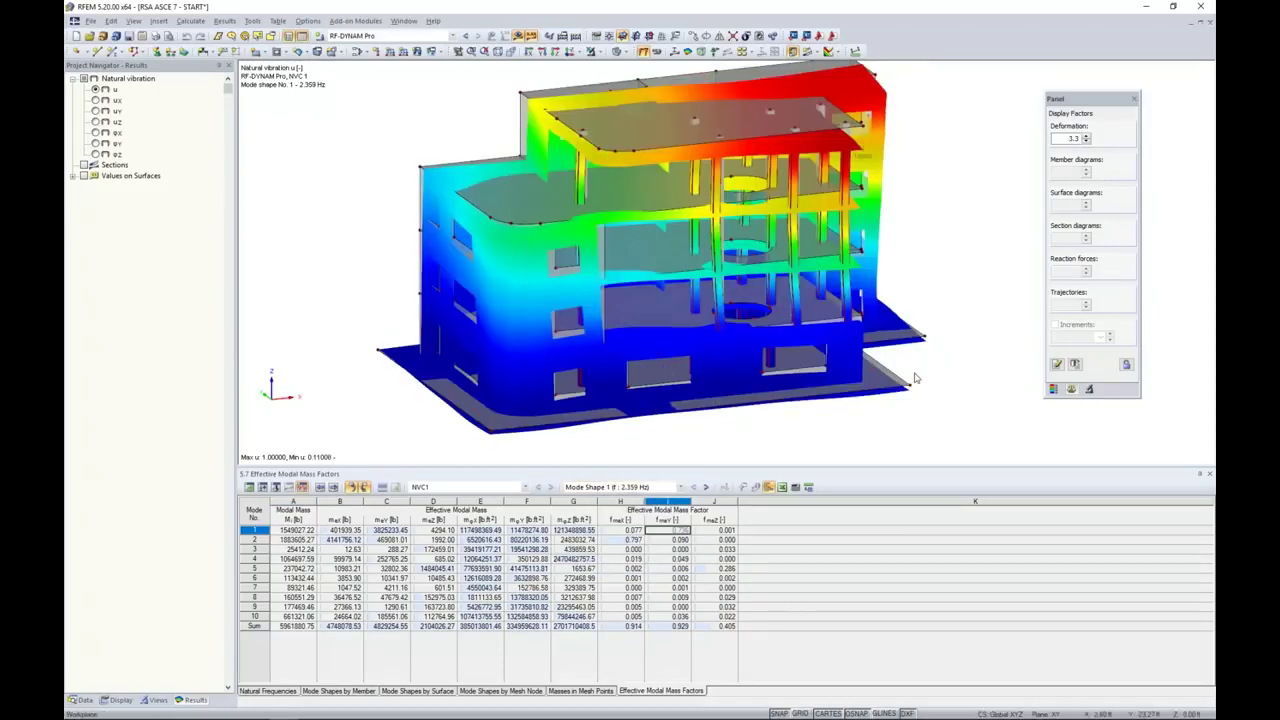
pyautogui.keyDown('ctrl'); pyautogui.moveTo(764, 376); pyautogui.dragTo(434, 337, button='middle'); pyautogui.keyUp('ctrl')
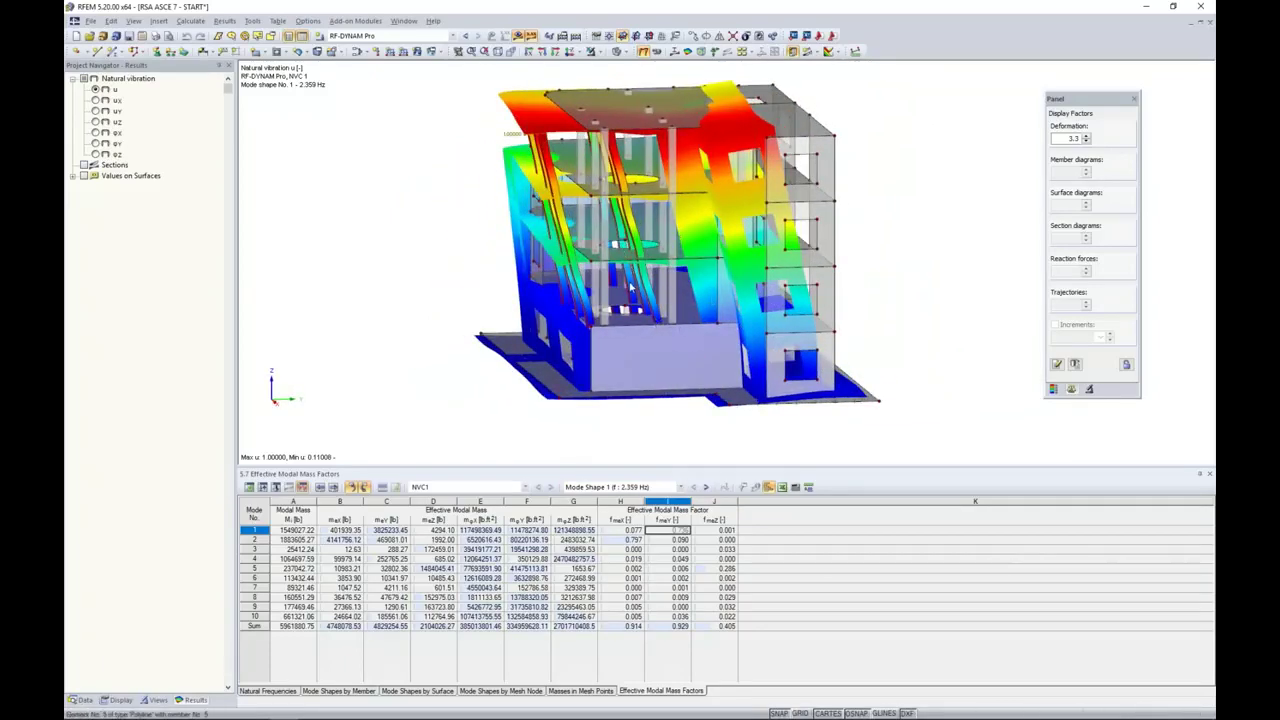
pyautogui.keyDown('ctrl'); pyautogui.moveTo(410, 347); pyautogui.dragTo(620, 360, button='middle'); pyautogui.keyUp('ctrl')
pyautogui.click(679, 540)
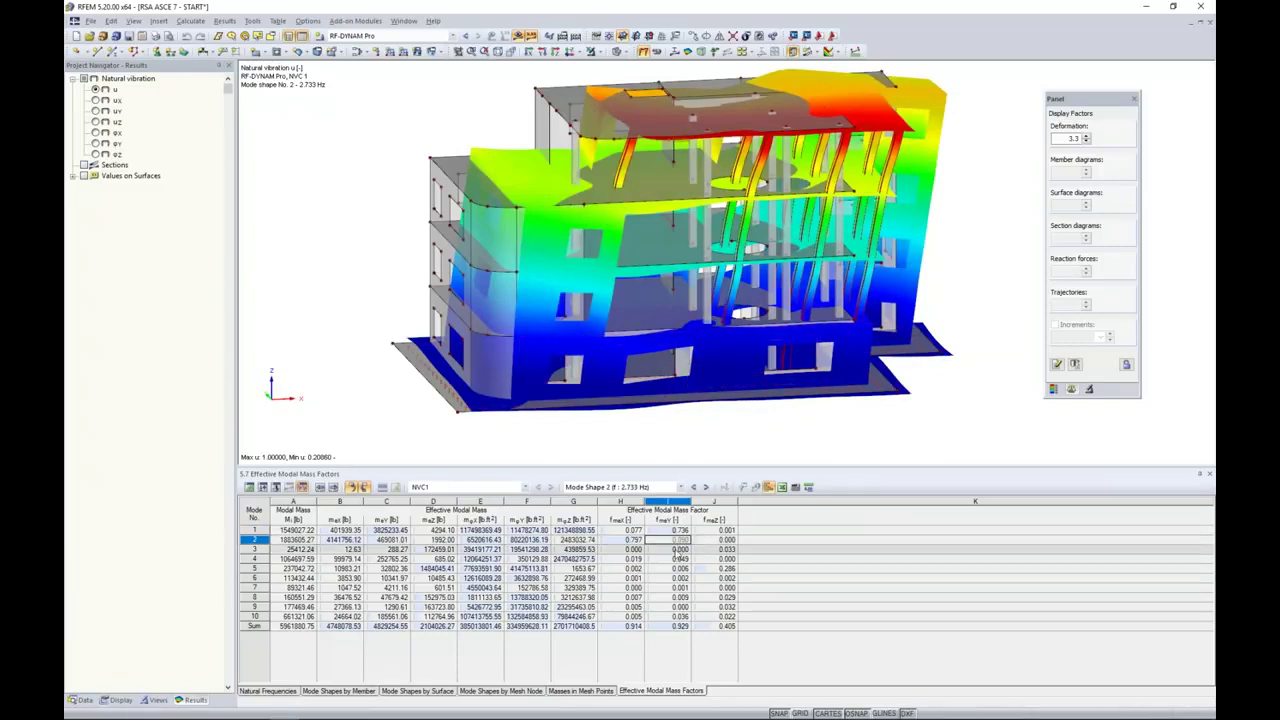
pyautogui.click(675, 549)
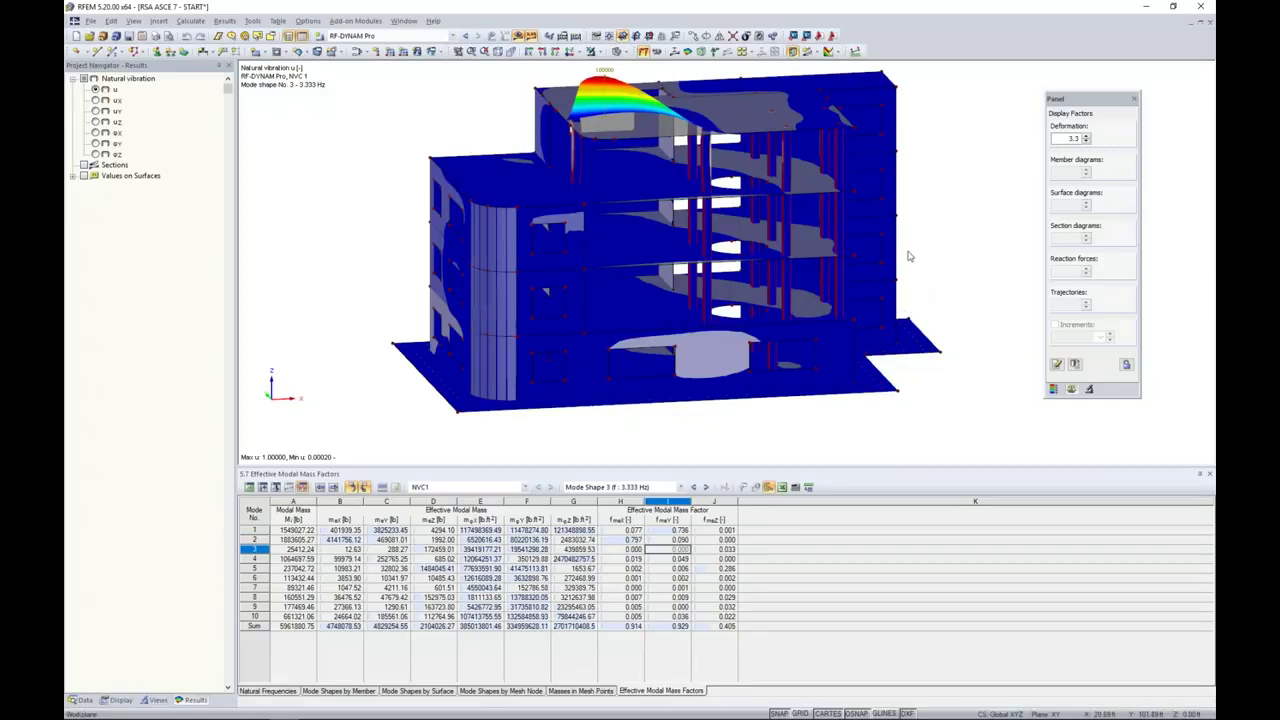
pyautogui.keyDown('ctrl'); pyautogui.moveTo(910, 256); pyautogui.dragTo(660, 168, button='middle'); pyautogui.keyUp('ctrl')
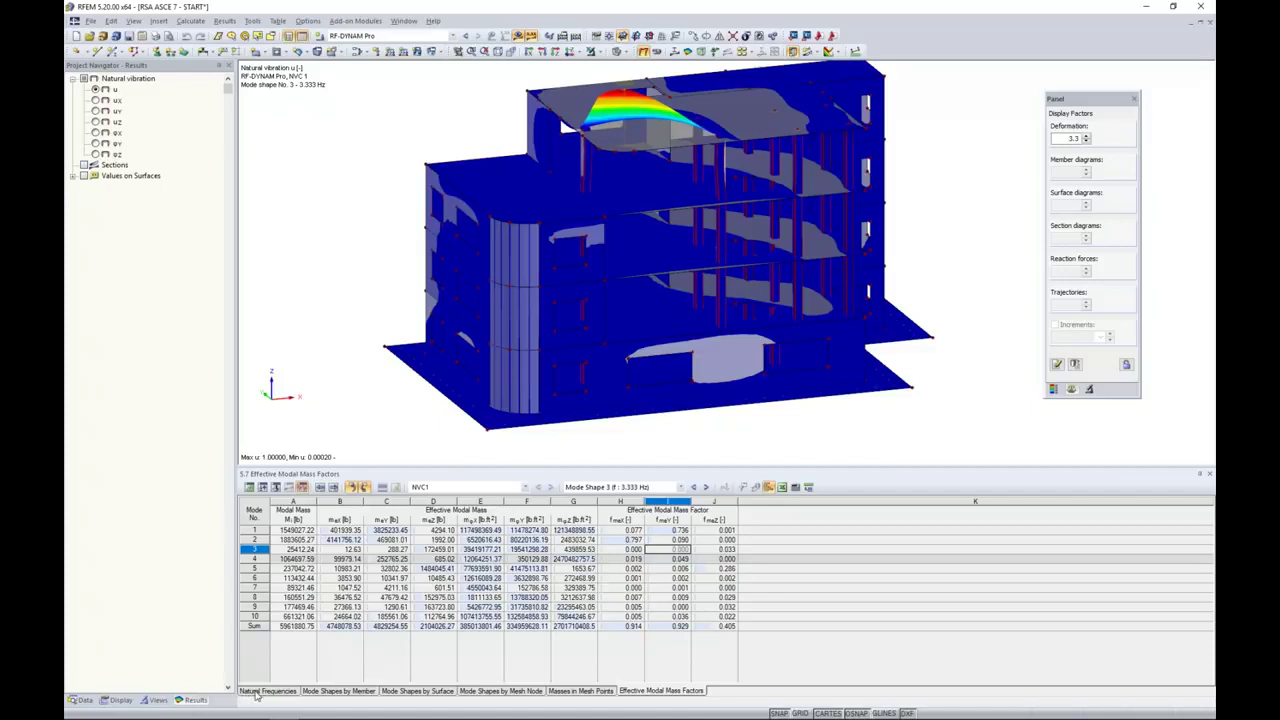
# - Examine the natural frequencies results for NVC1 and display mode shape 1 on the model
pyautogui.click(255, 691)
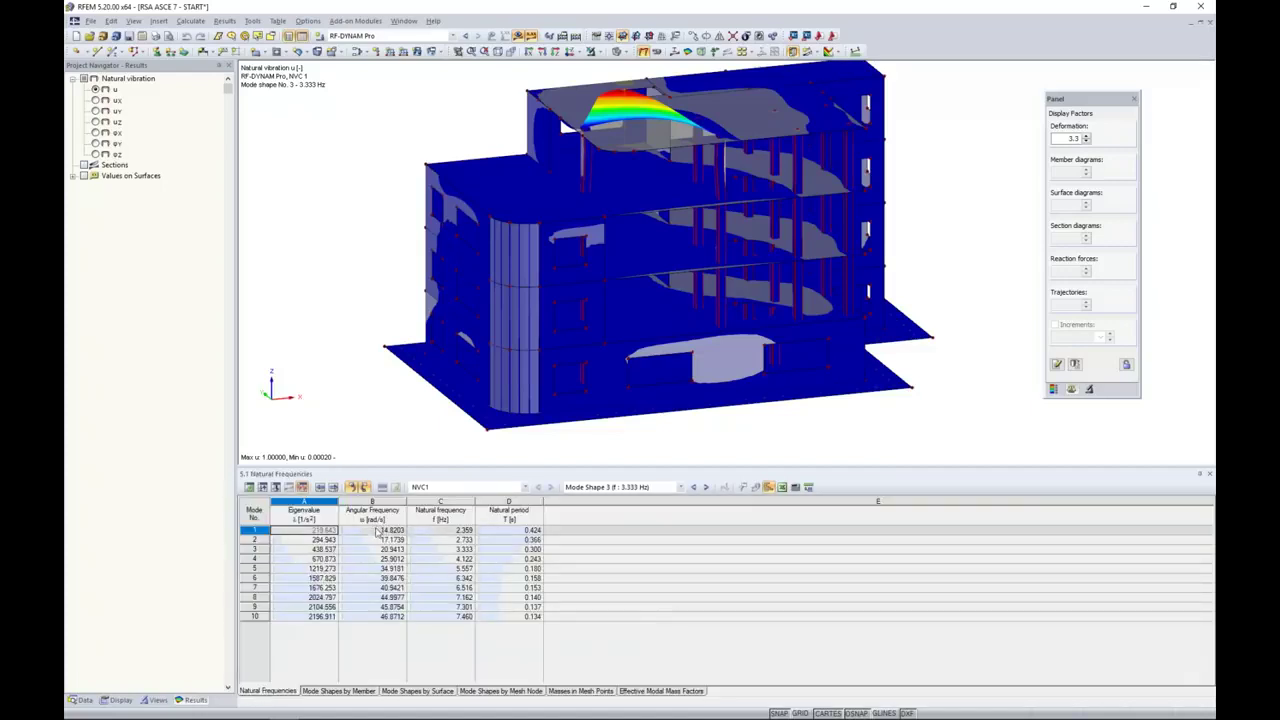
pyautogui.click(426, 532)
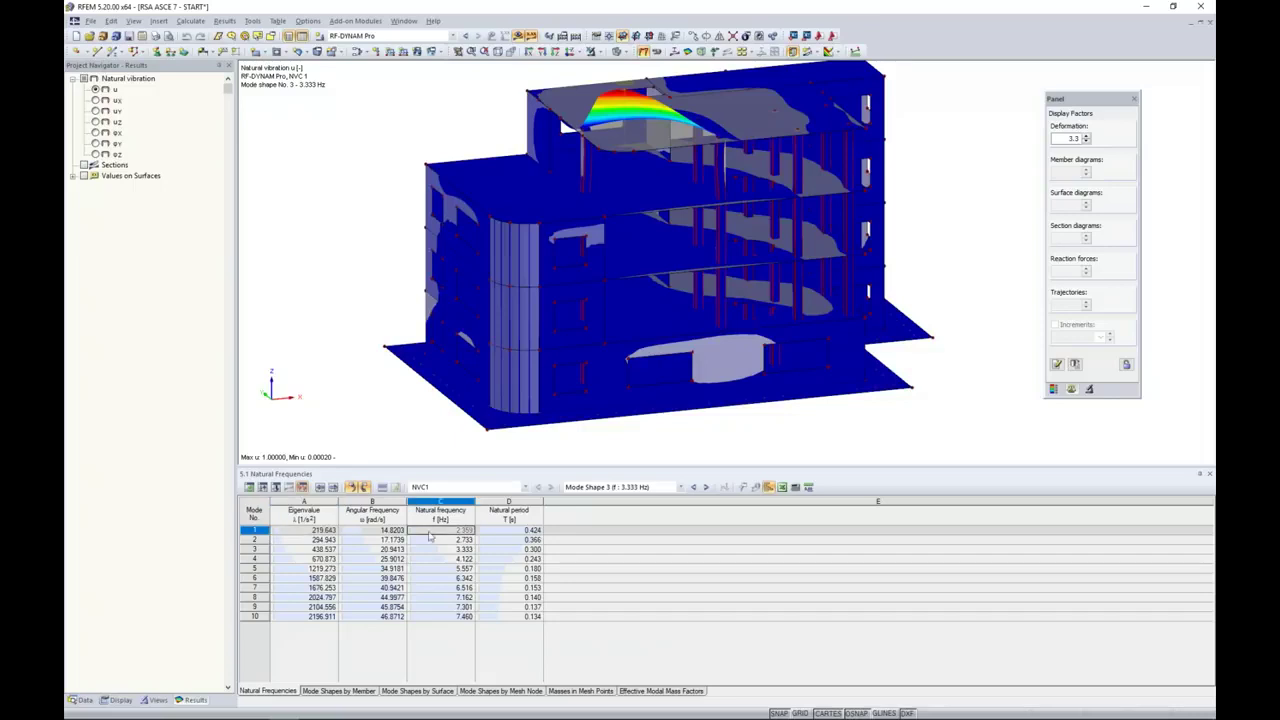
pyautogui.click(580, 488)
pyautogui.click(585, 502)
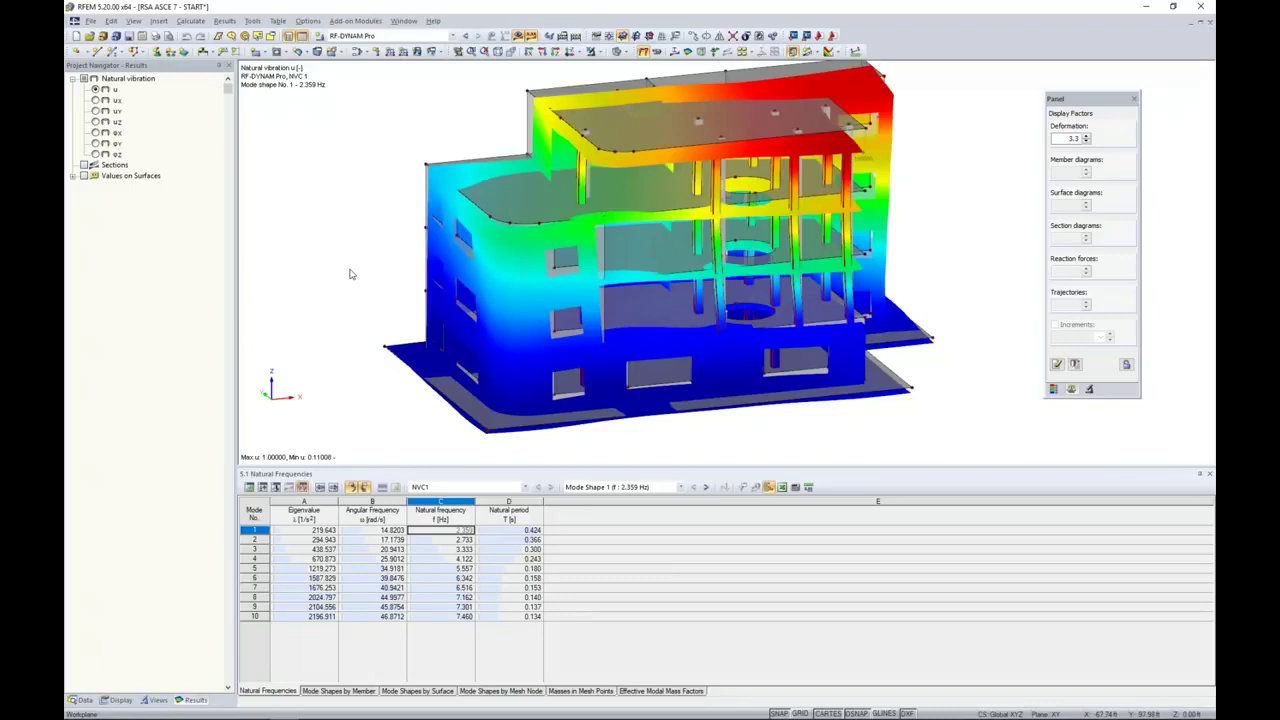
# - Reopen the RF-DYNAM Pro input data, activate response spectrum analysis with generation of equivalent loads, and check the natural vibration case
pyautogui.click(83, 700)
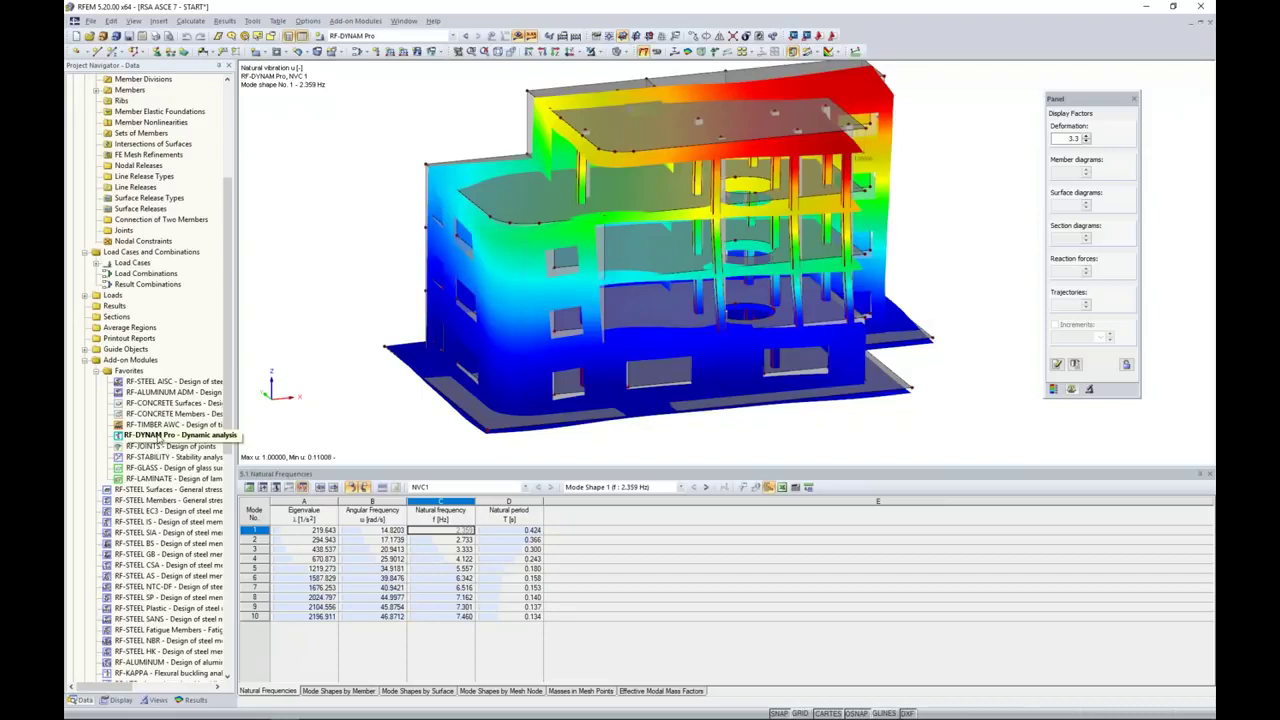
pyautogui.doubleClick(158, 440)
pyautogui.click(360, 354)
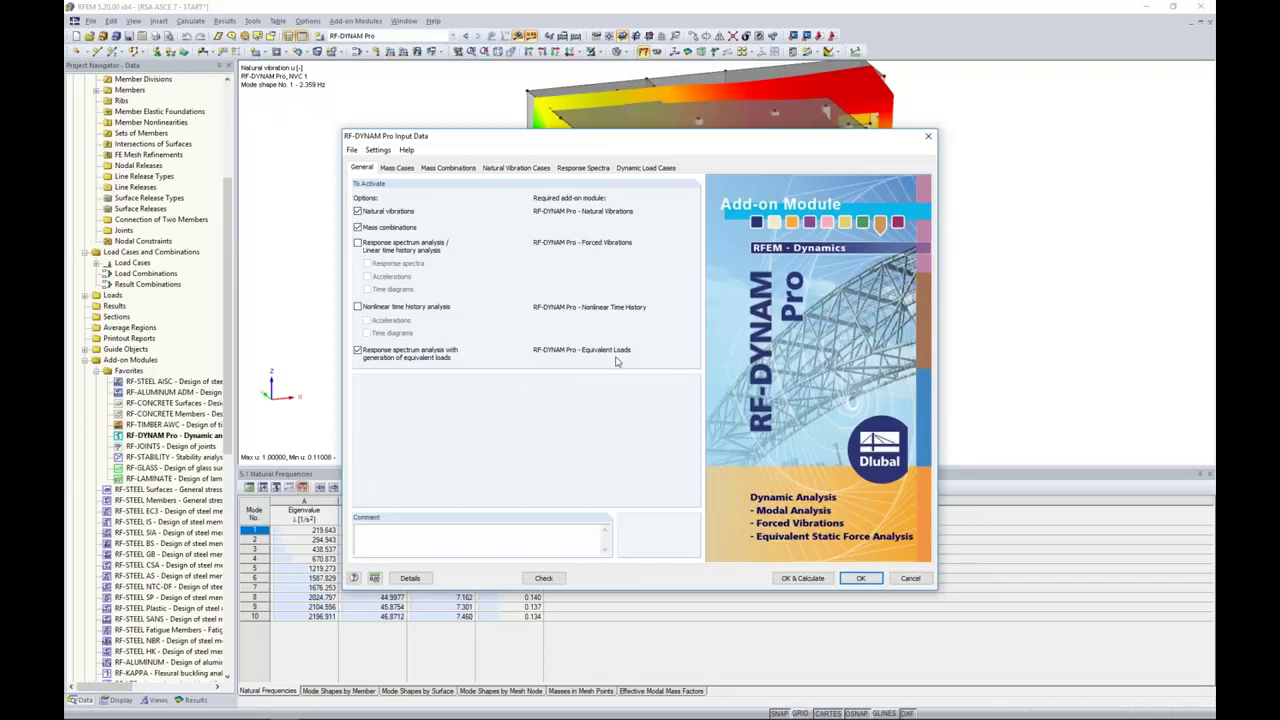
pyautogui.click(500, 170)
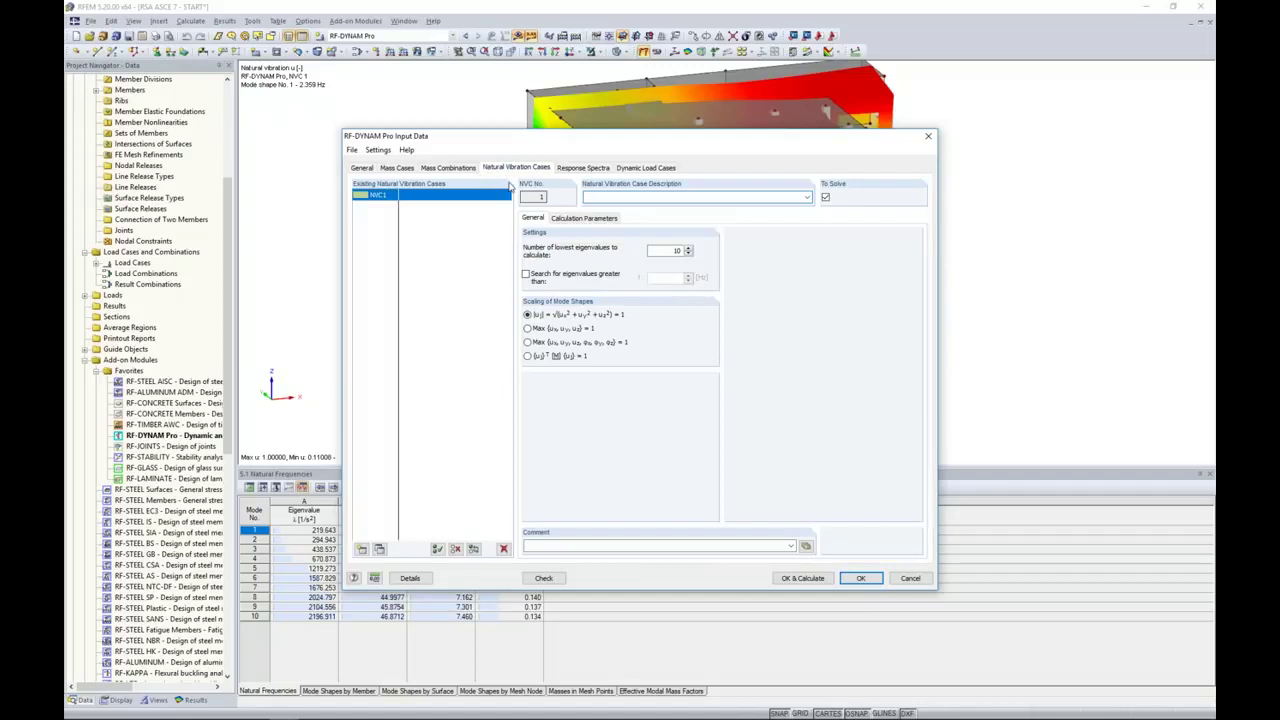
# - Define response spectrum RS1 according to the standard IBC 2018 - ASCE/SEI 7-16
pyautogui.click(578, 171)
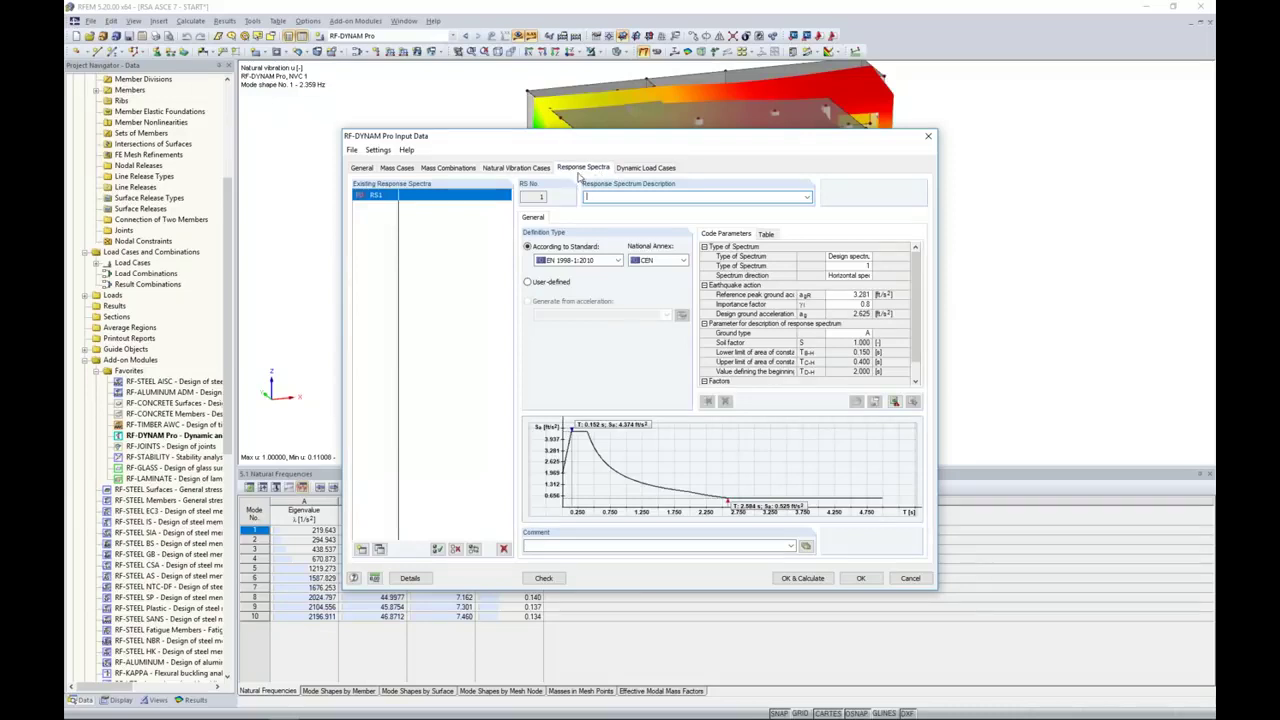
pyautogui.click(579, 261)
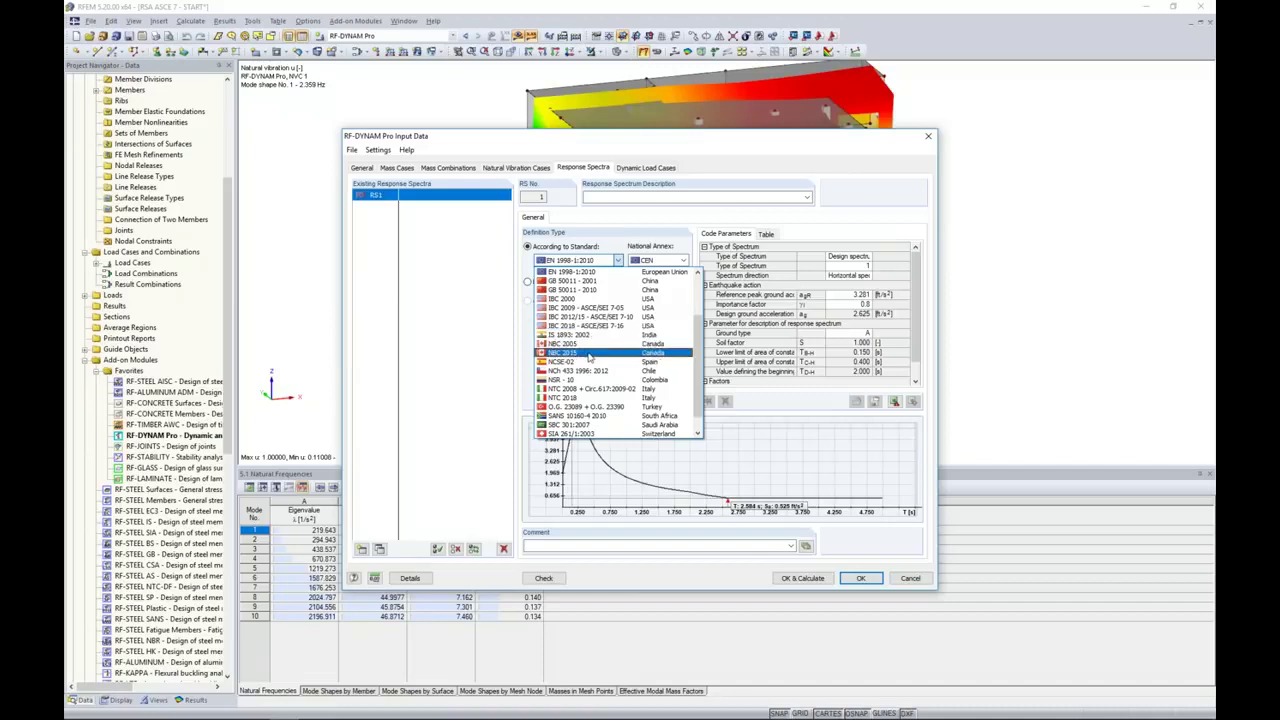
pyautogui.moveTo(705, 374)
pyautogui.mouseDown()
pyautogui.moveTo(703, 340)
pyautogui.moveTo(707, 378)
pyautogui.mouseUp()
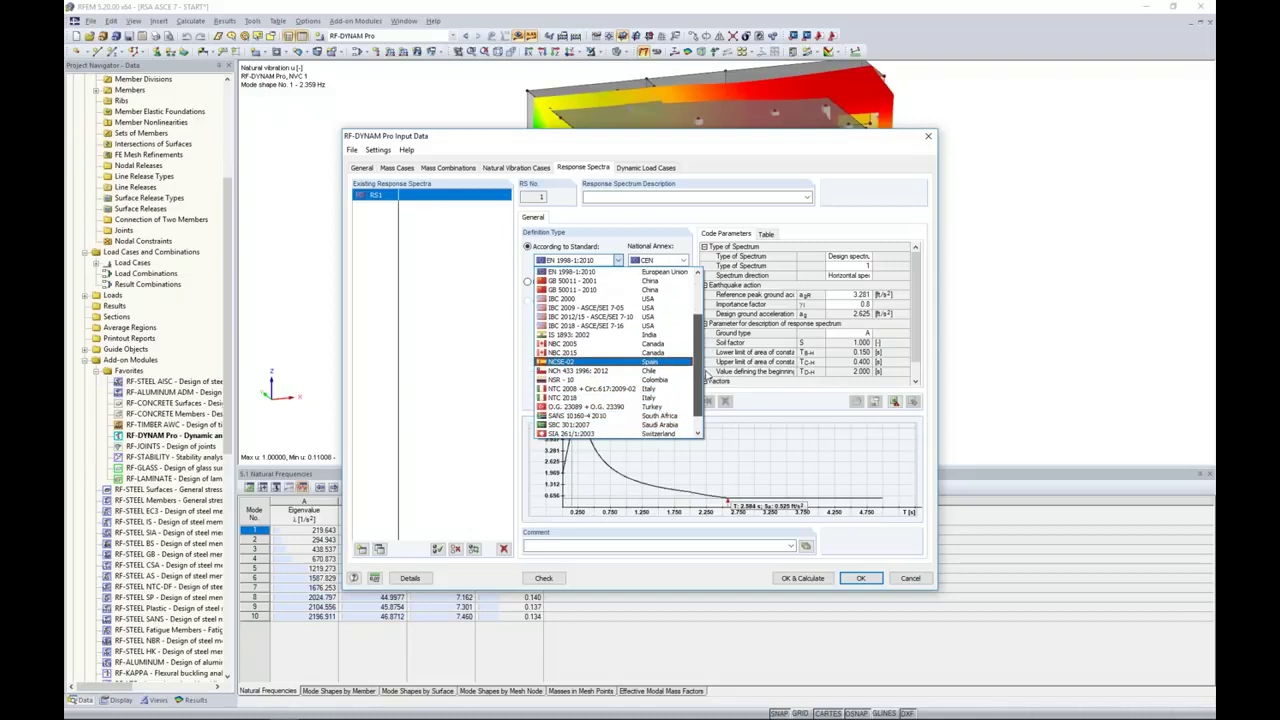
pyautogui.click(628, 326)
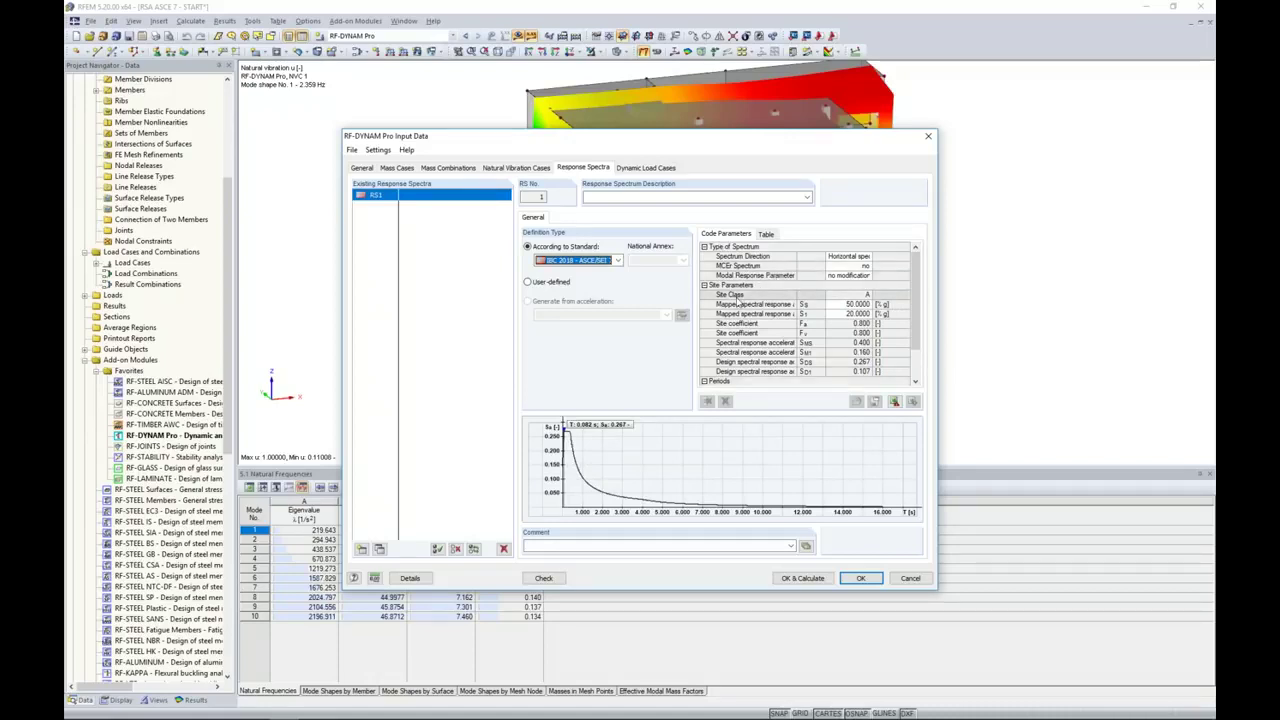
# - Set the response spectrum's site class to C and widen the parameter description column
pyautogui.click(859, 296)
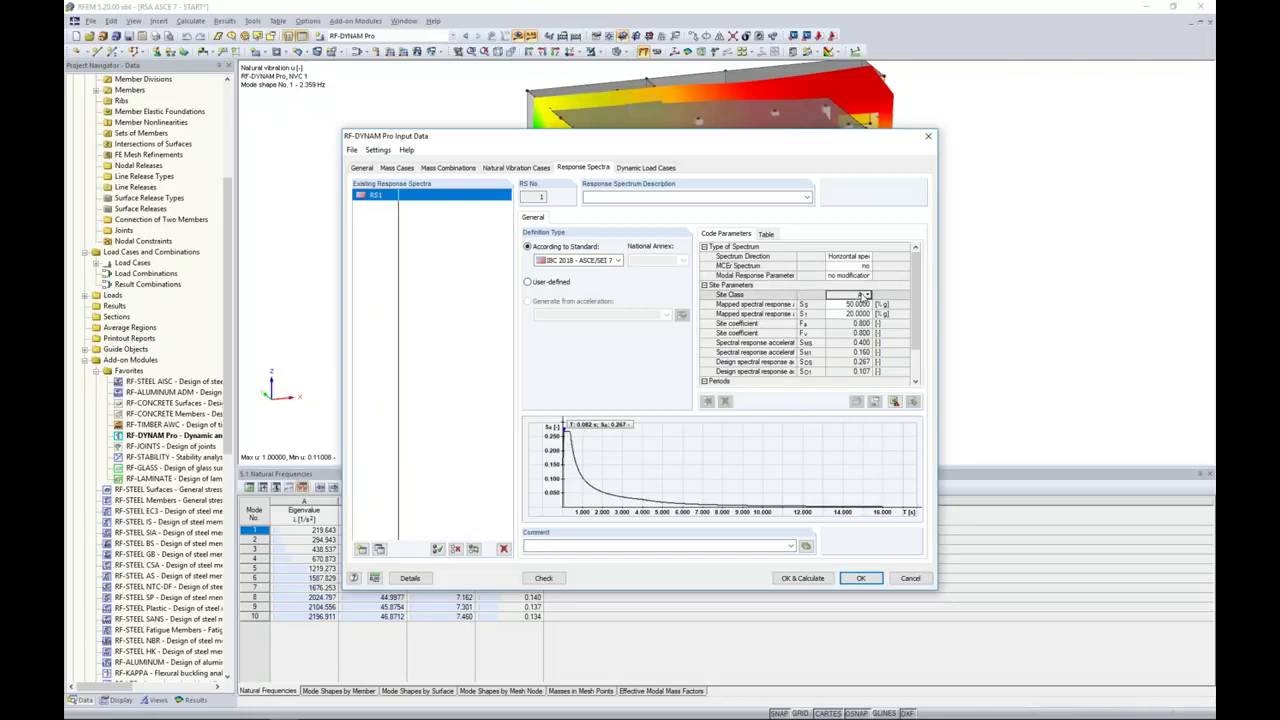
pyautogui.click(866, 296)
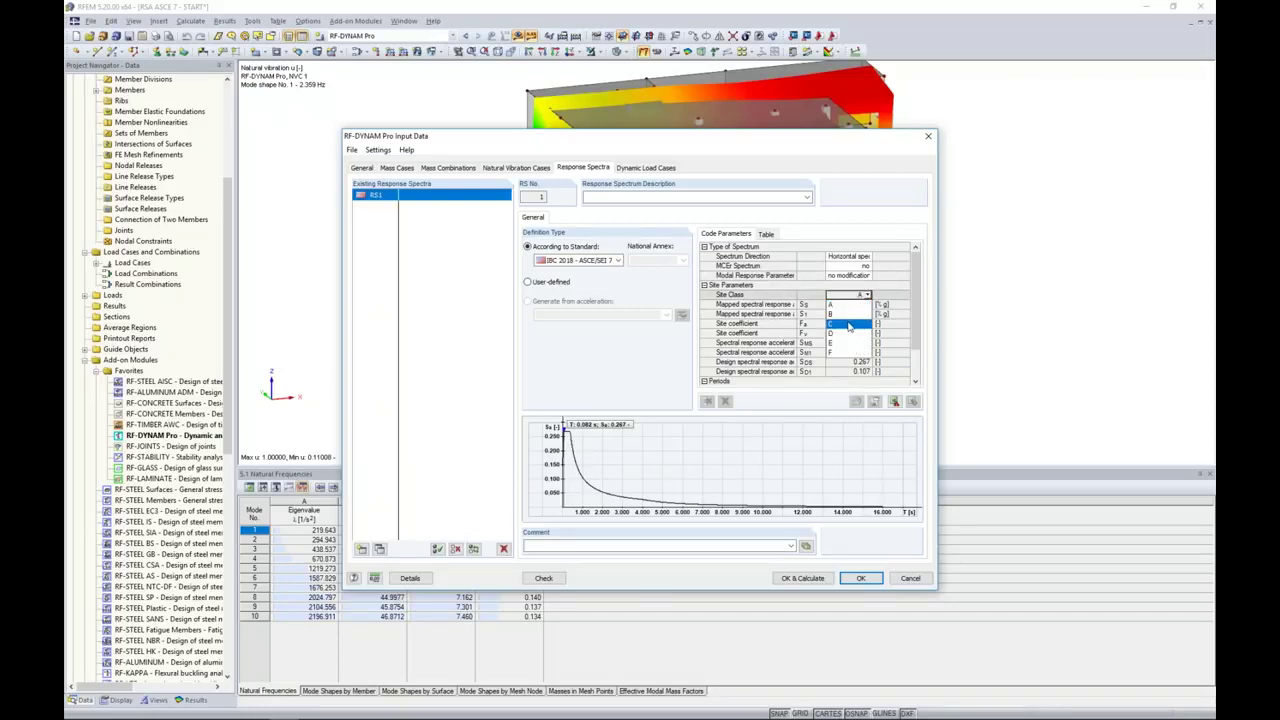
pyautogui.click(848, 327)
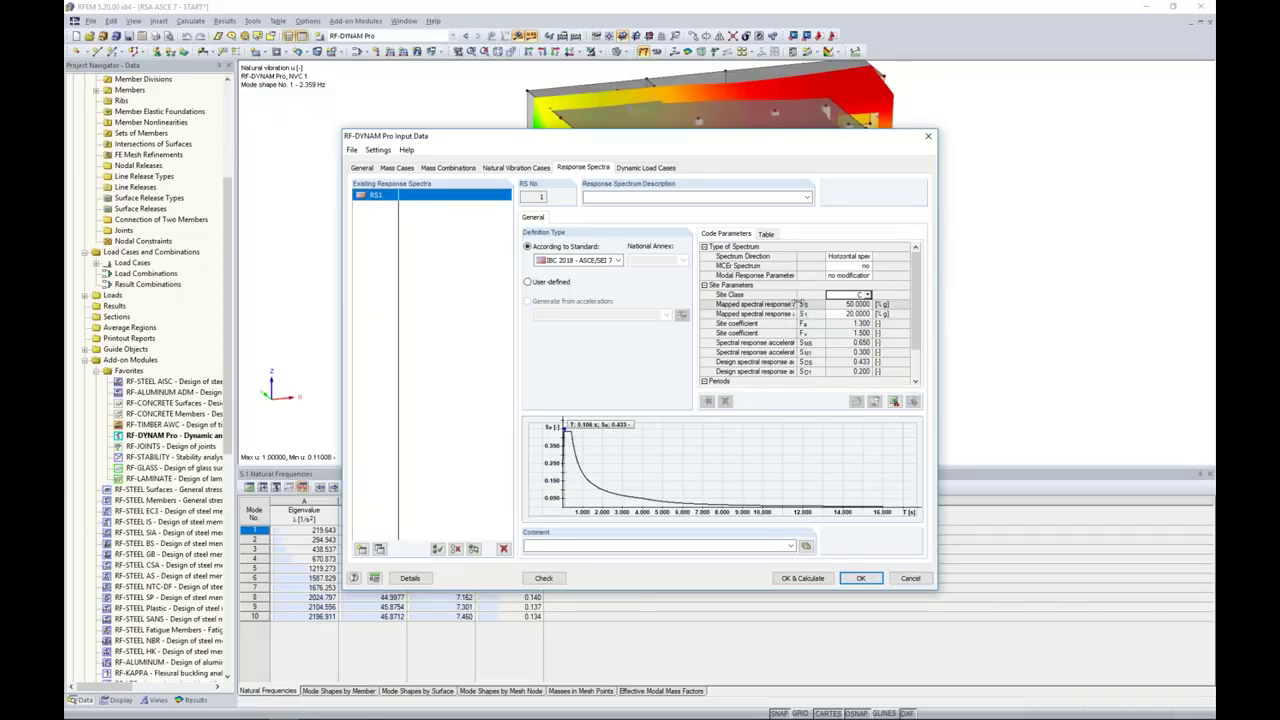
pyautogui.moveTo(797, 300)
pyautogui.mouseDown()
pyautogui.moveTo(908, 292)
pyautogui.moveTo(808, 290)
pyautogui.mouseUp()
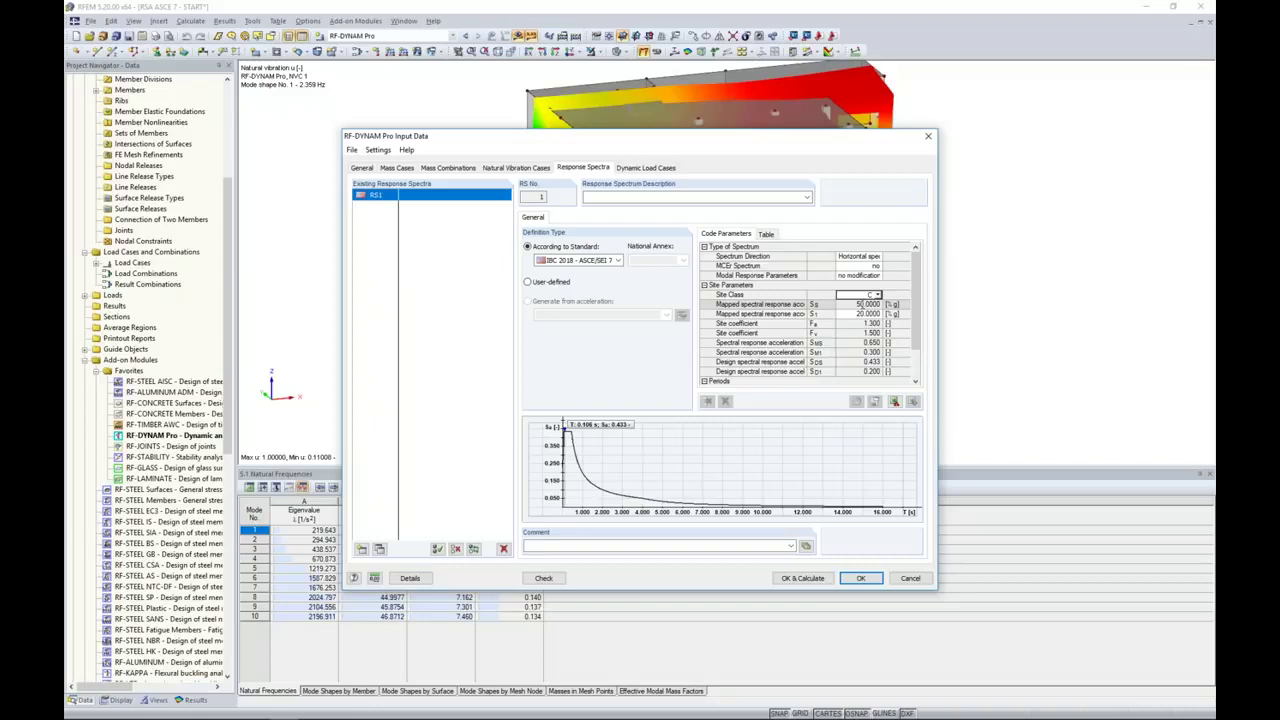
# - Switch to Chrome and open the Snow, Wind and Seismic Zoning Maps page on the Dlubal website
pyautogui.moveTo(313, 713)
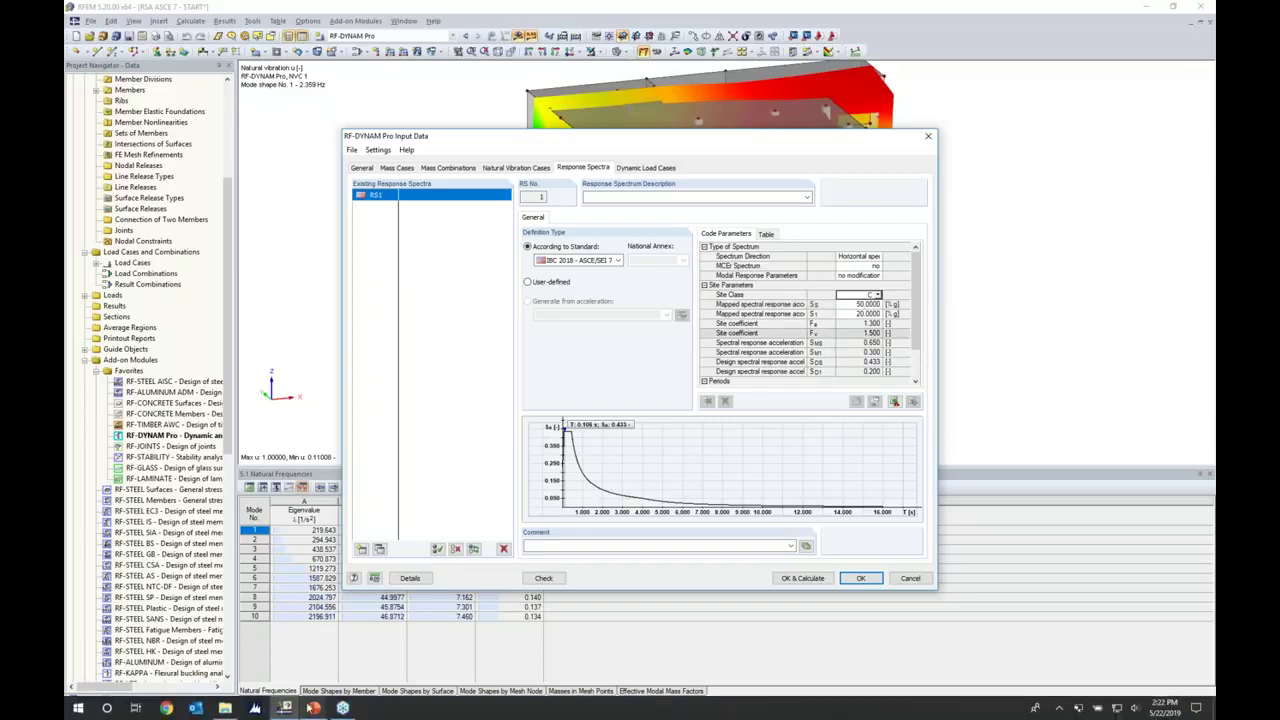
pyautogui.click(170, 710)
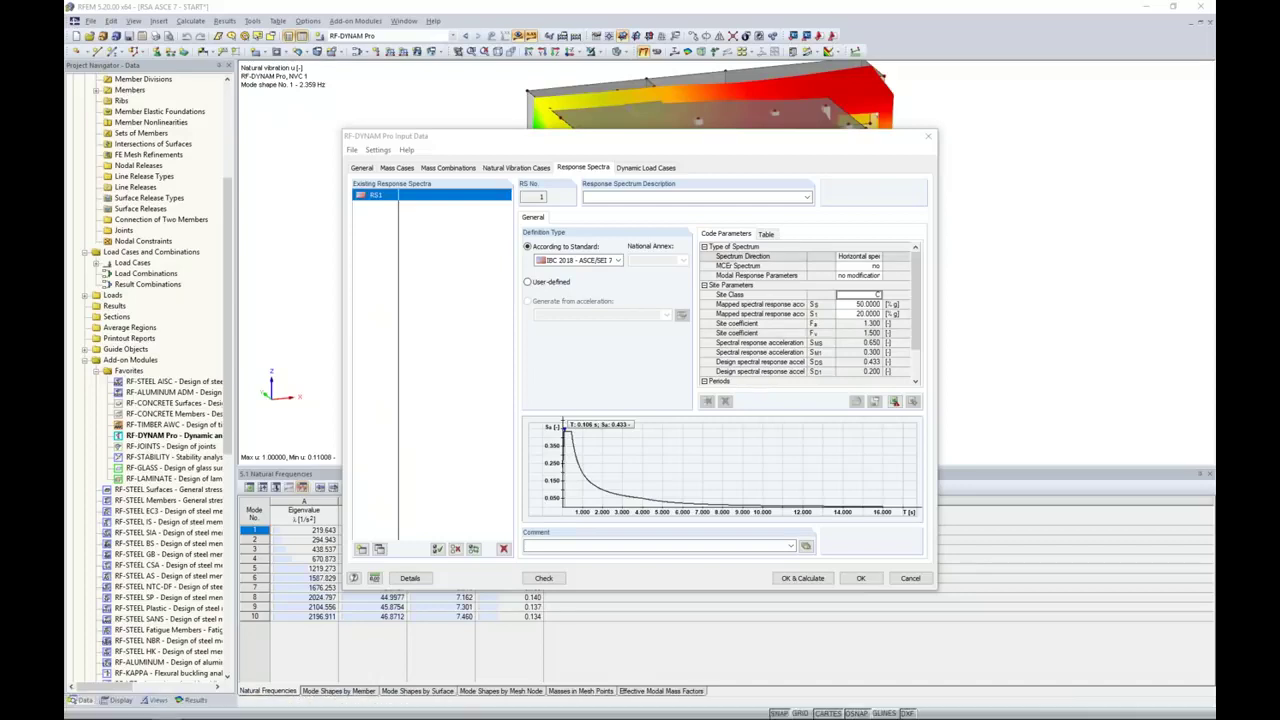
pyautogui.click(318, 134)
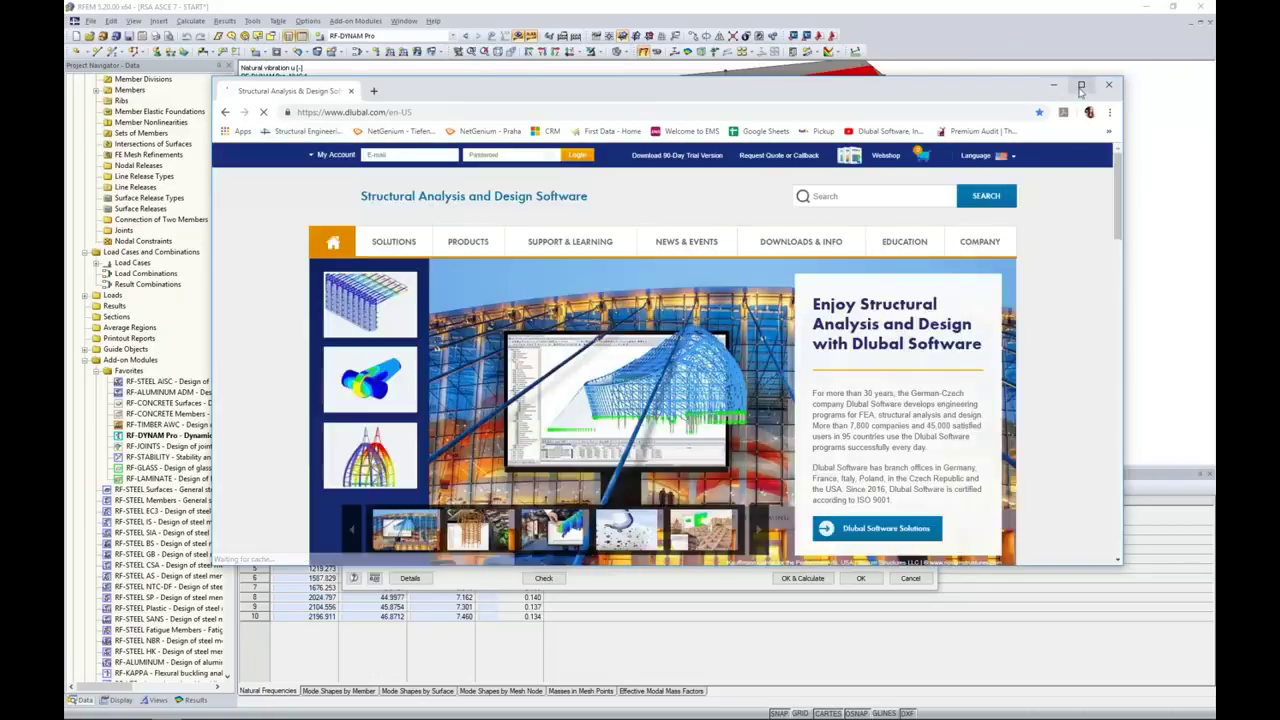
pyautogui.click(1080, 88)
pyautogui.moveTo(379, 164)
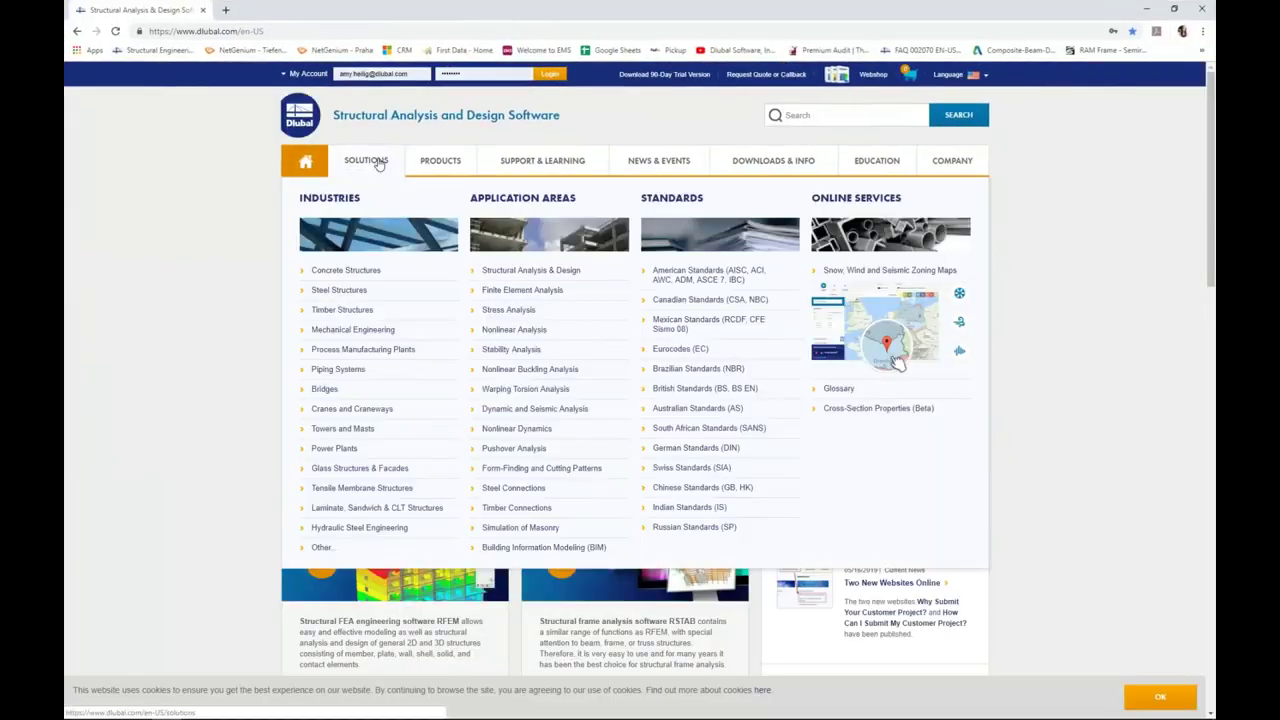
pyautogui.click(839, 271)
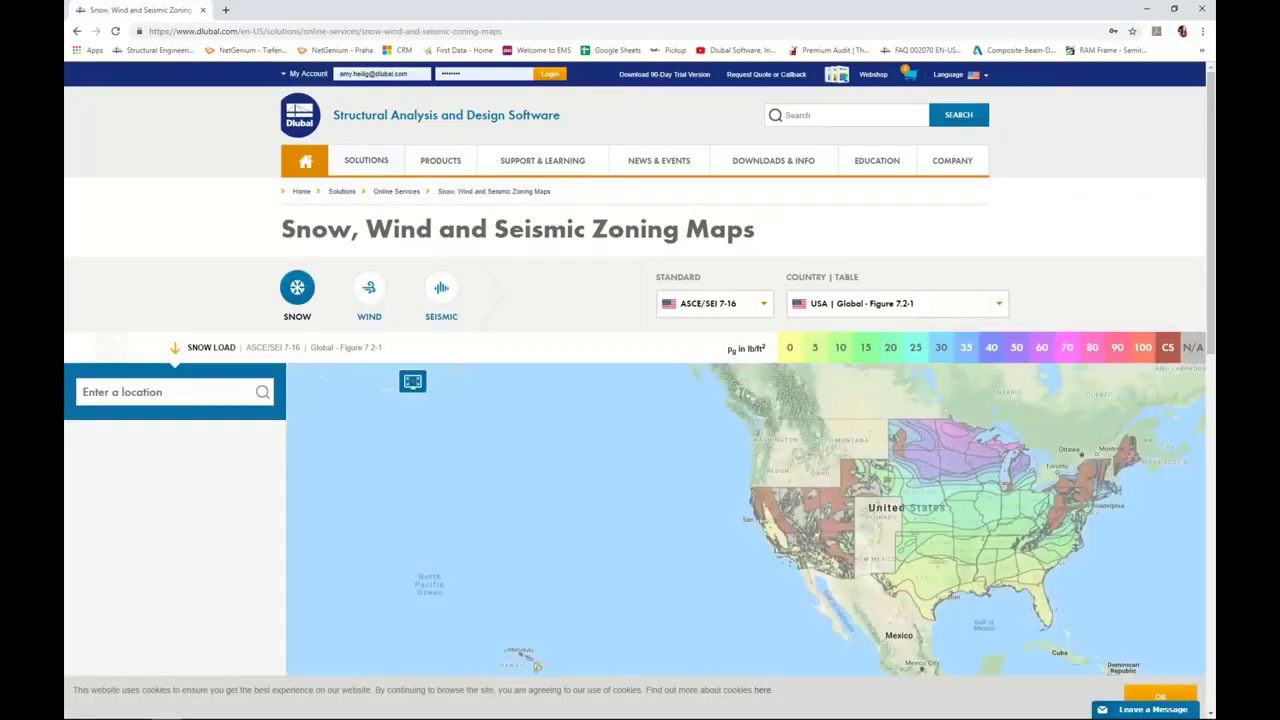
# - Pick a location in Washington, DC on the snow load zoning map and examine its data
pyautogui.click(1072, 505)
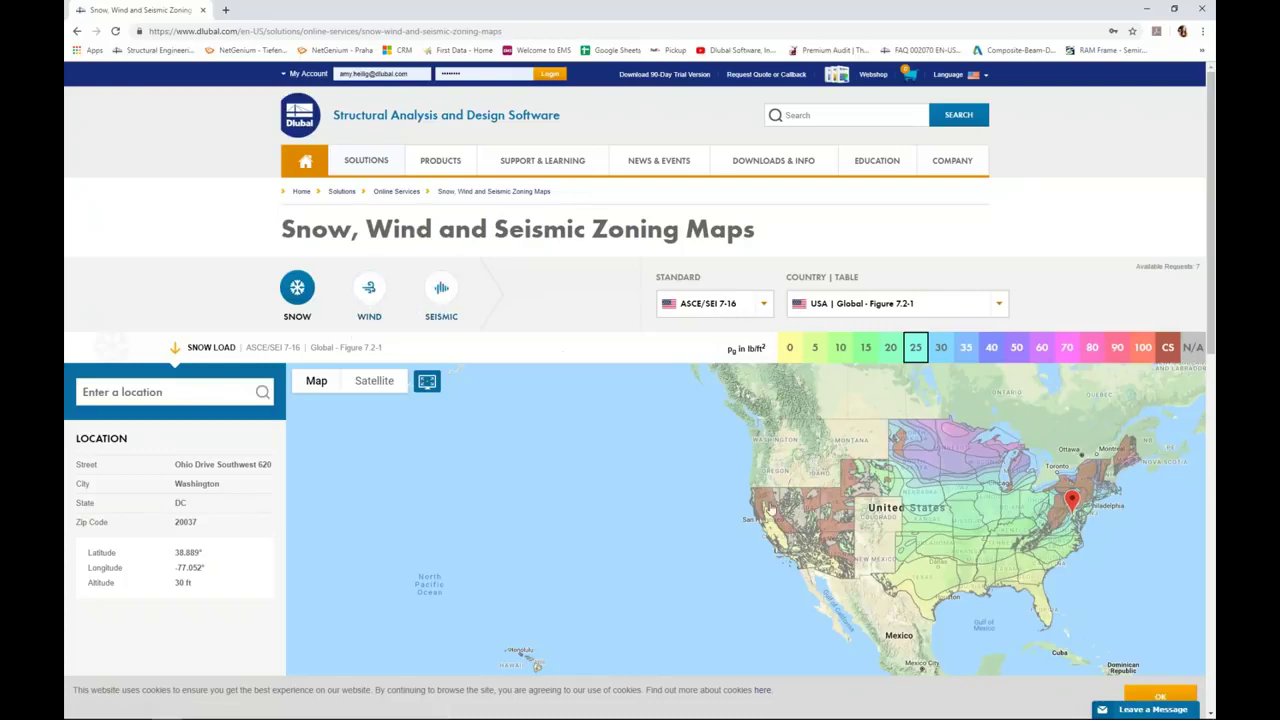
pyautogui.scroll(-2, 766, 506)
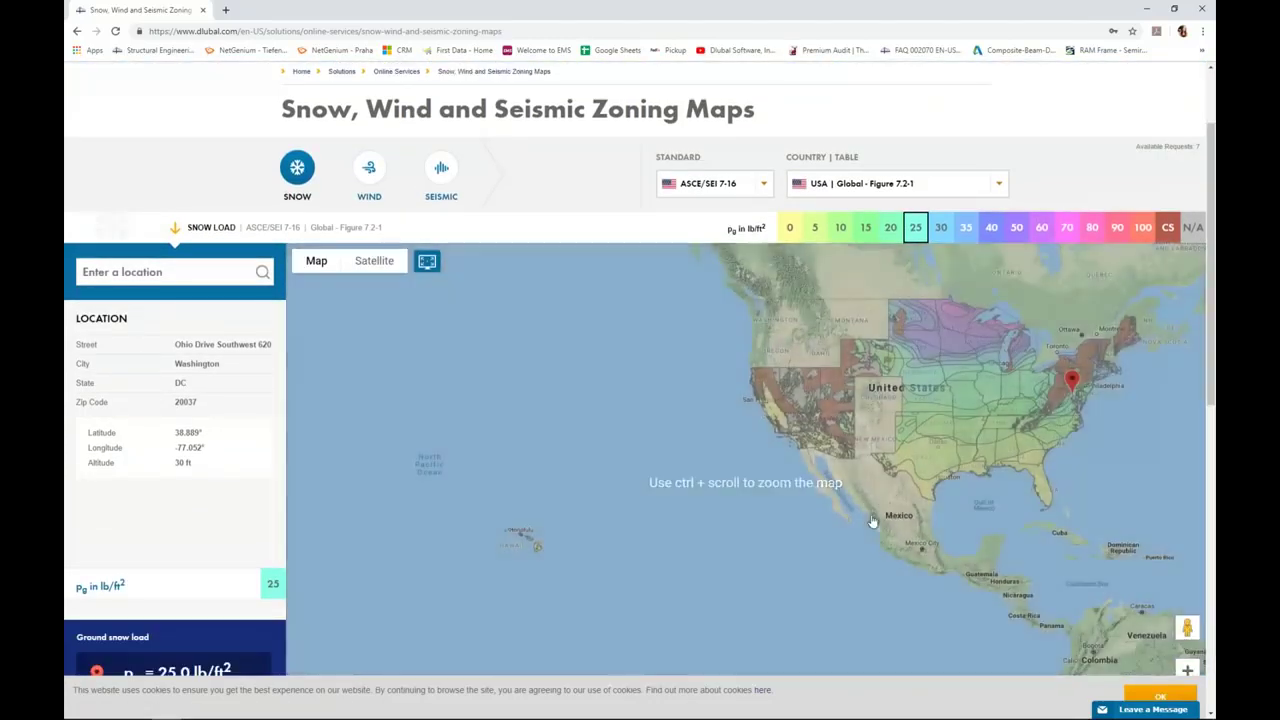
pyautogui.moveTo(871, 520); pyautogui.dragTo(791, 546)
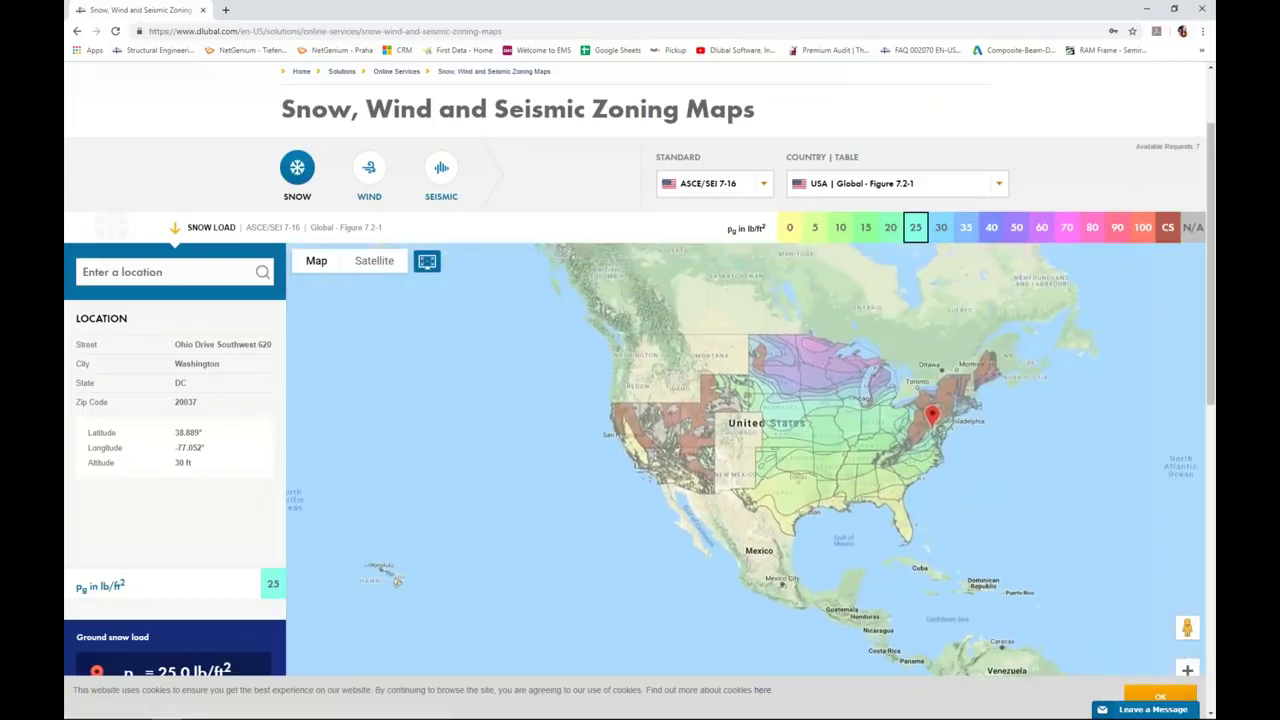
# - Search the zoning map for the location Denver, CO, USA
pyautogui.click(170, 279)
pyautogui.write('Denver')
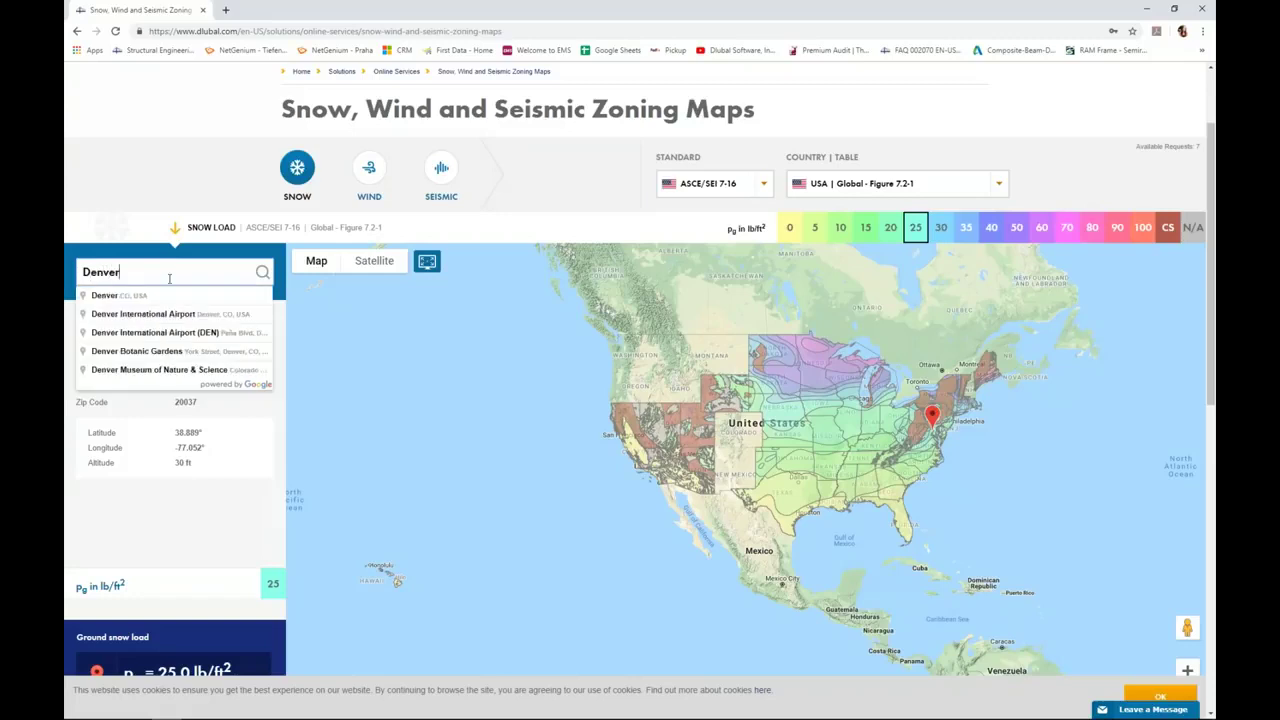
pyautogui.click(118, 295)
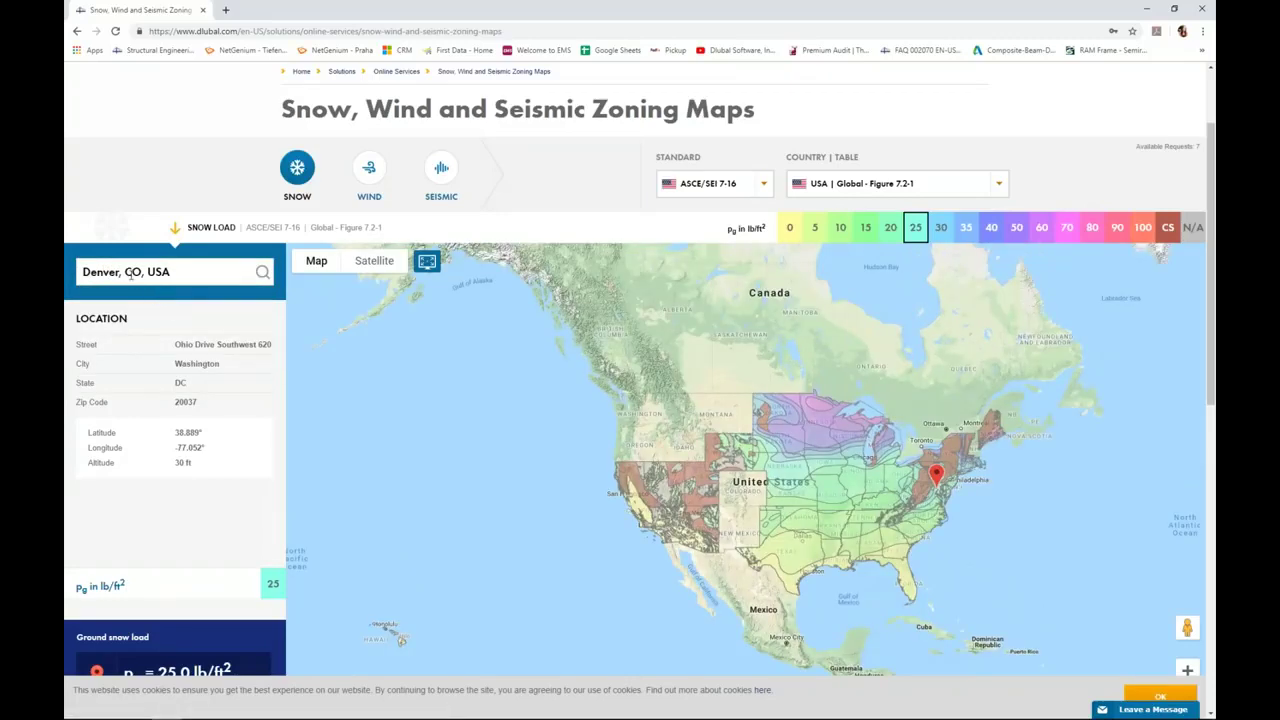
pyautogui.press('Return')
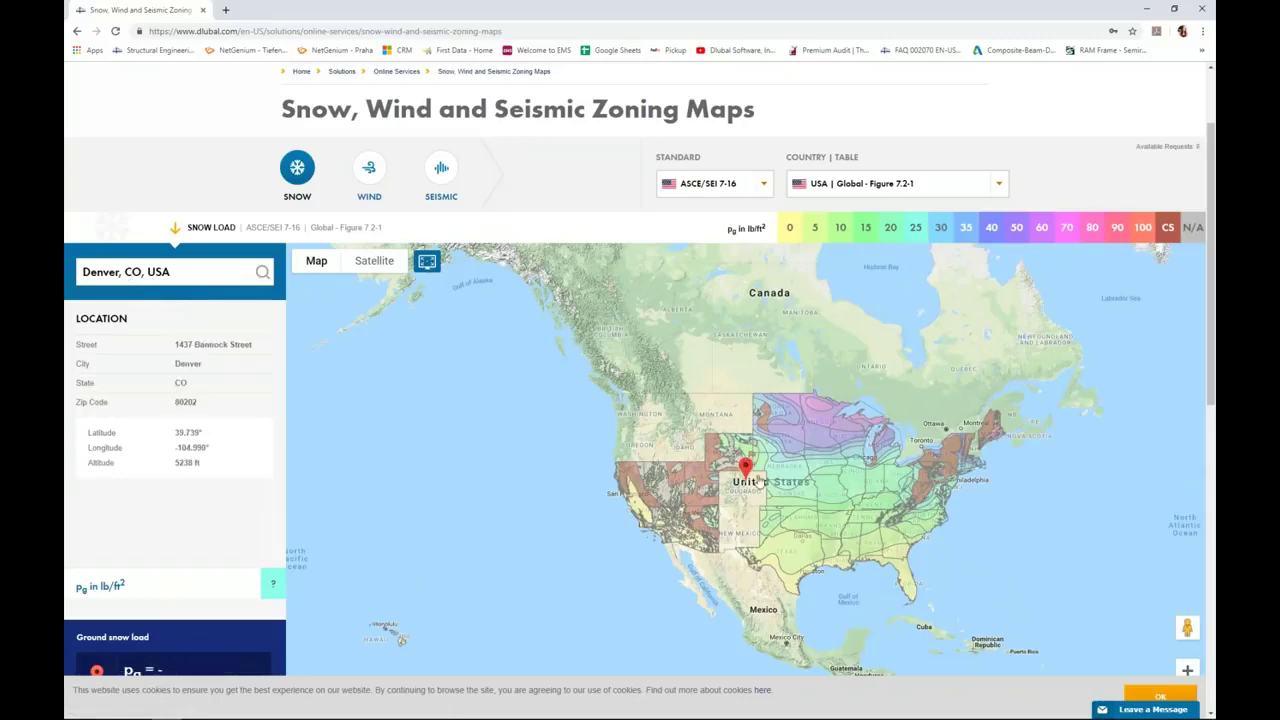
# - Display the ASCE/SEI 7-16 seismic zoning map for parameter Ss around Denver
pyautogui.scroll(3, 750, 498)
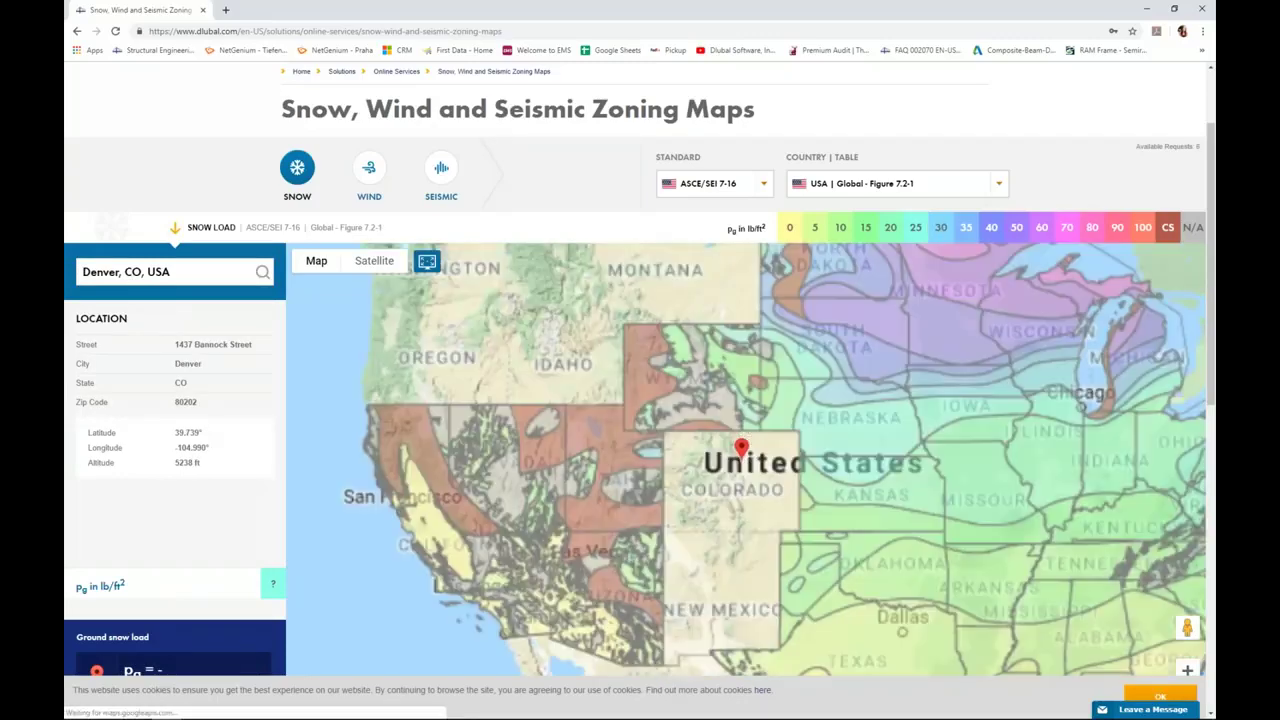
pyautogui.scroll(2, 750, 498)
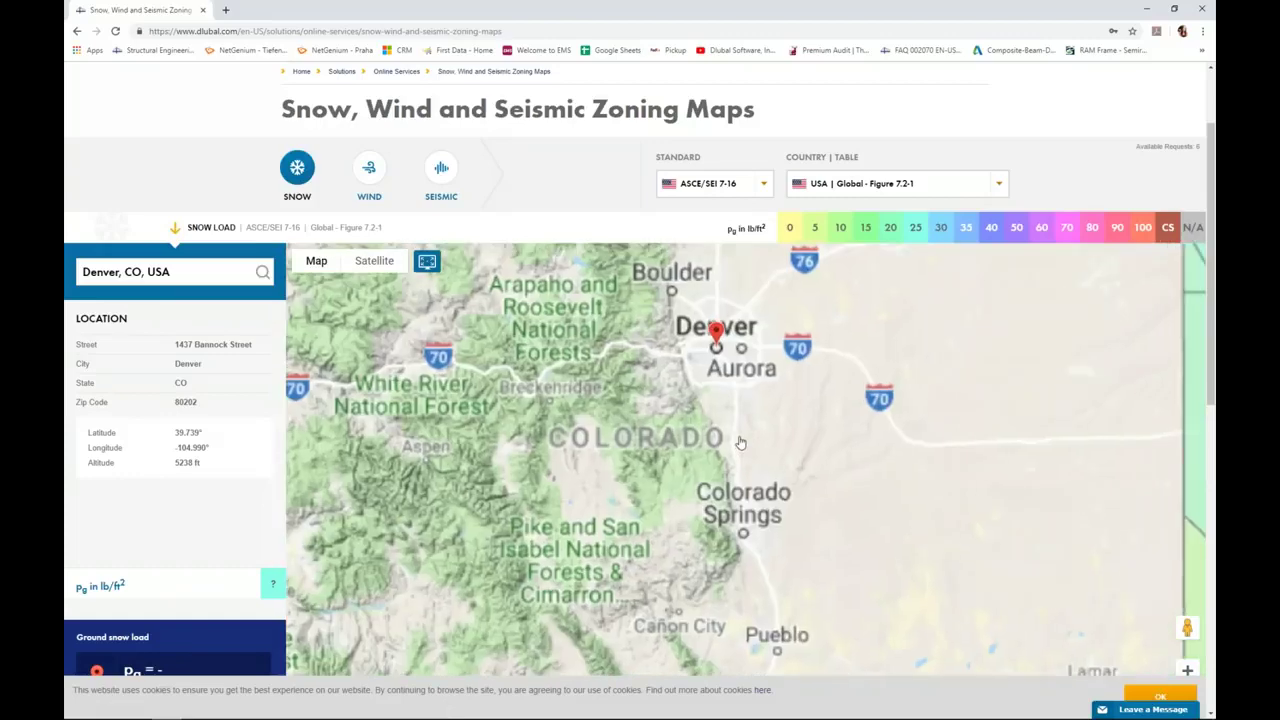
pyautogui.click(440, 172)
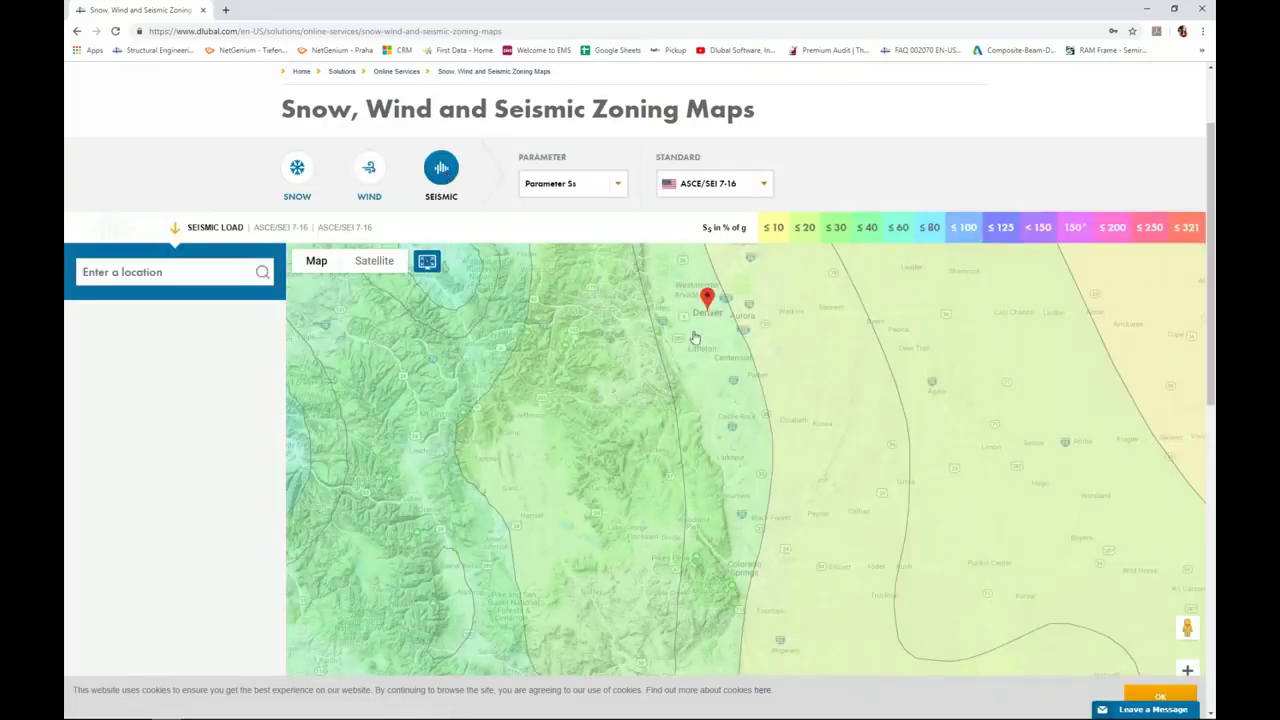
pyautogui.moveTo(450, 320); pyautogui.dragTo(442, 416)
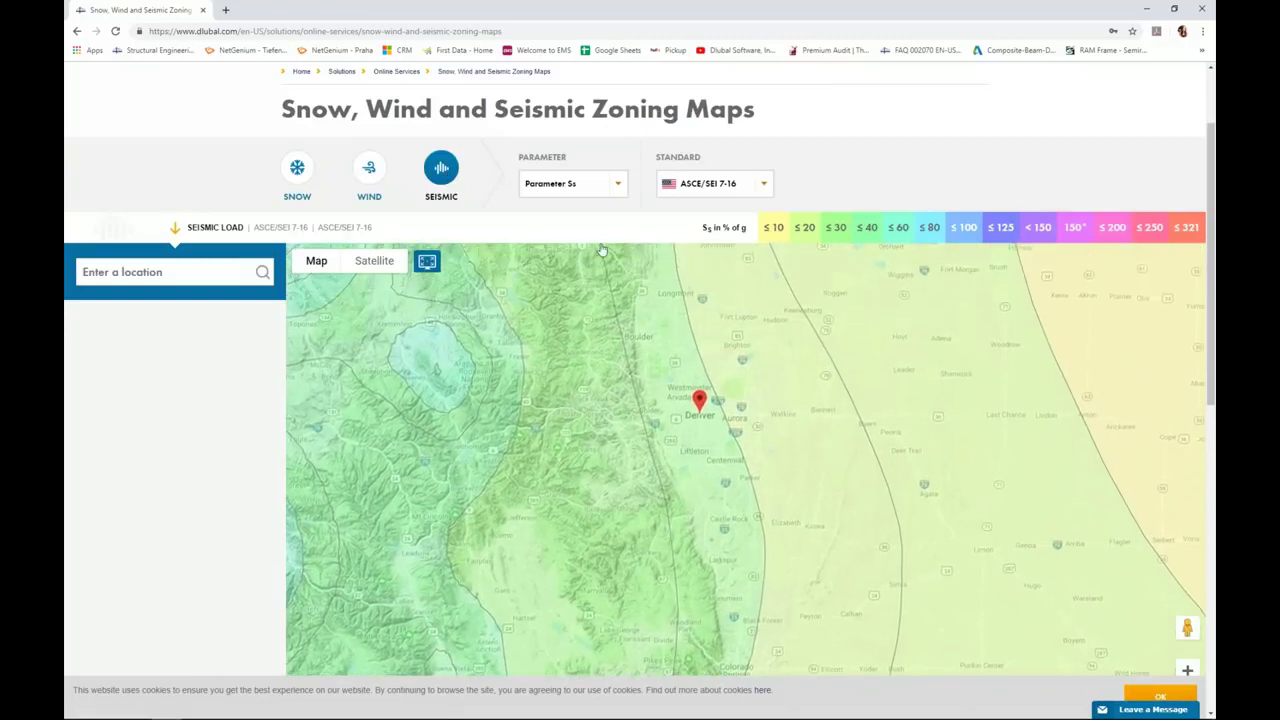
# - Read the Denver ground motion data for Parameter Ss on the ASCE/SEI 7-16 seismic zoning map
pyautogui.click(448, 173)
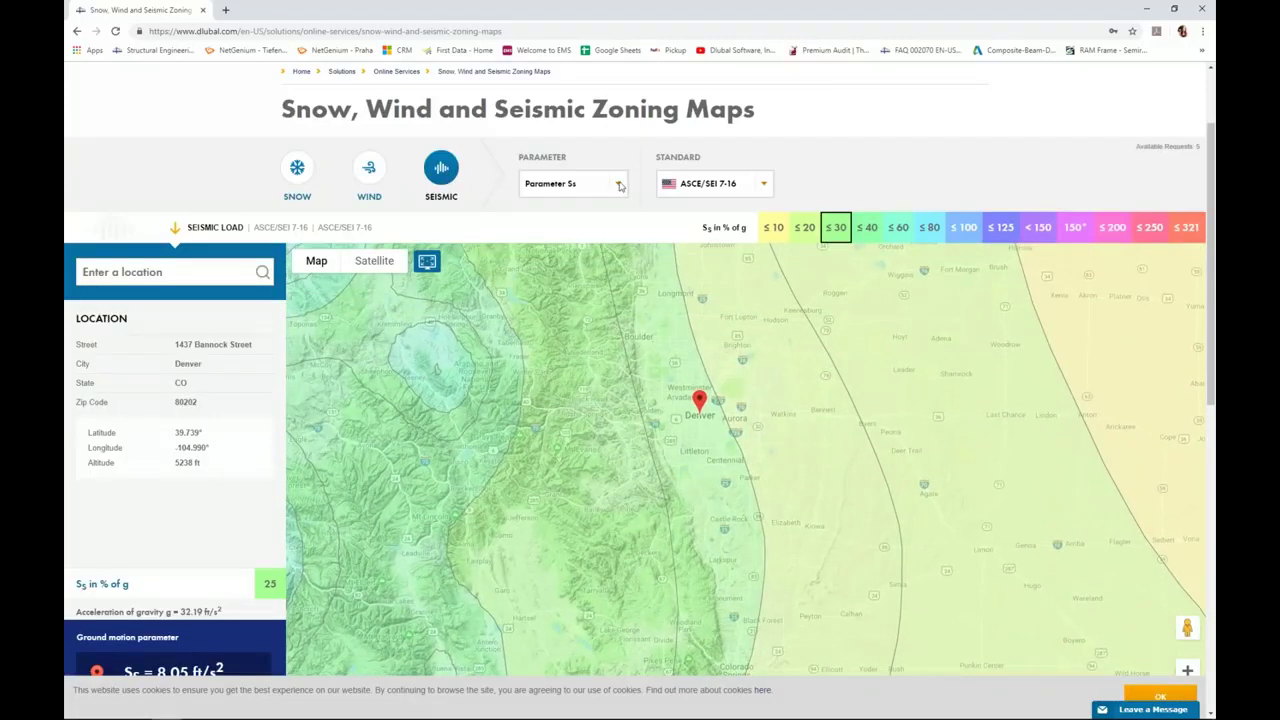
pyautogui.click(620, 185)
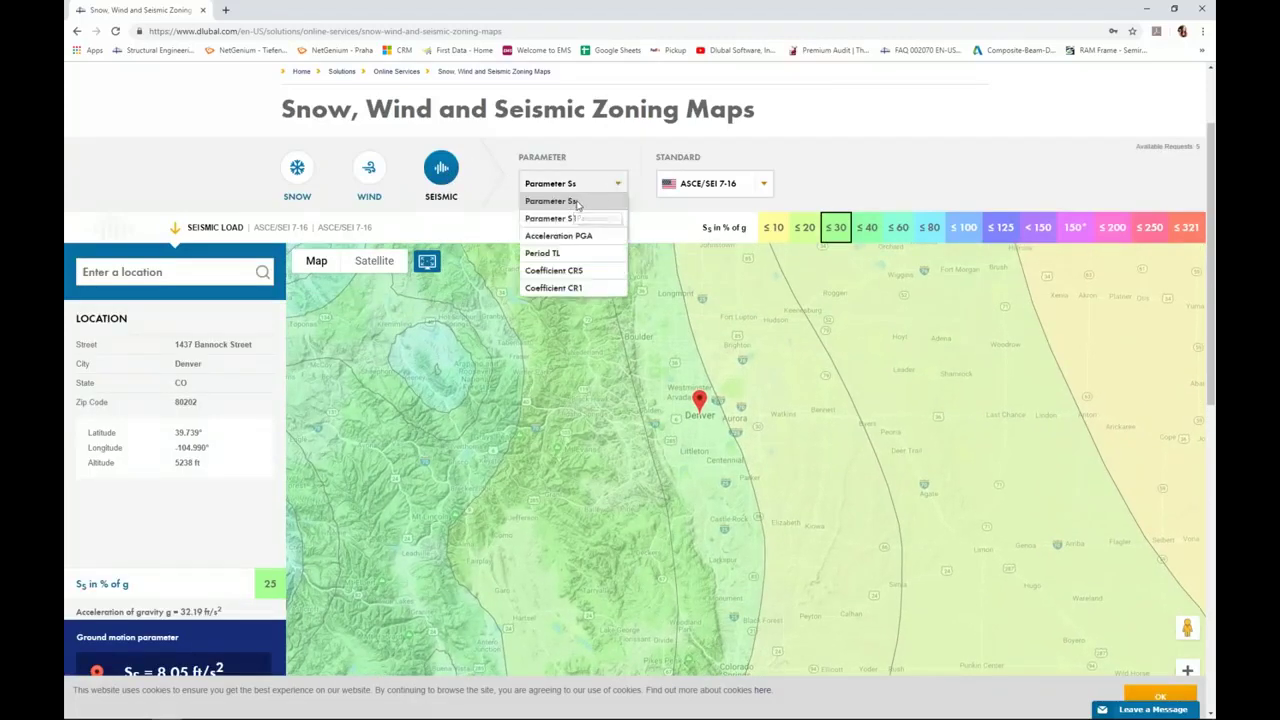
pyautogui.click(577, 202)
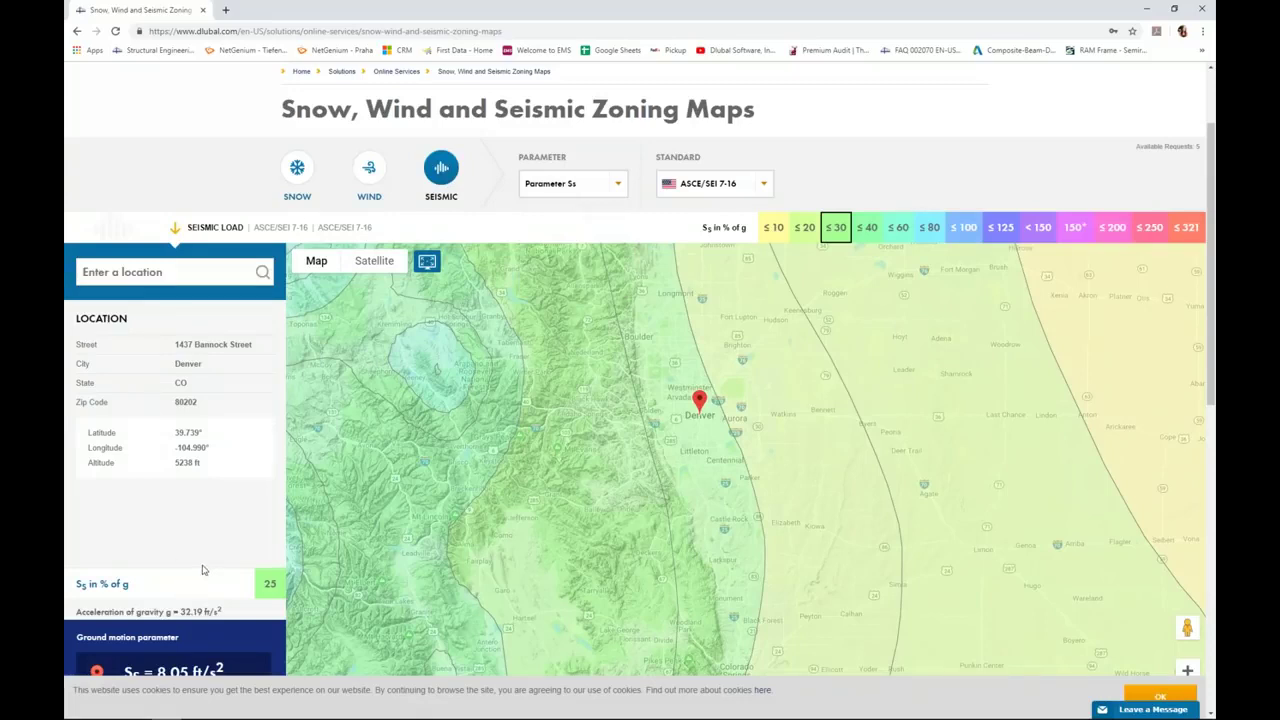
pyautogui.scroll(-1, 202, 570)
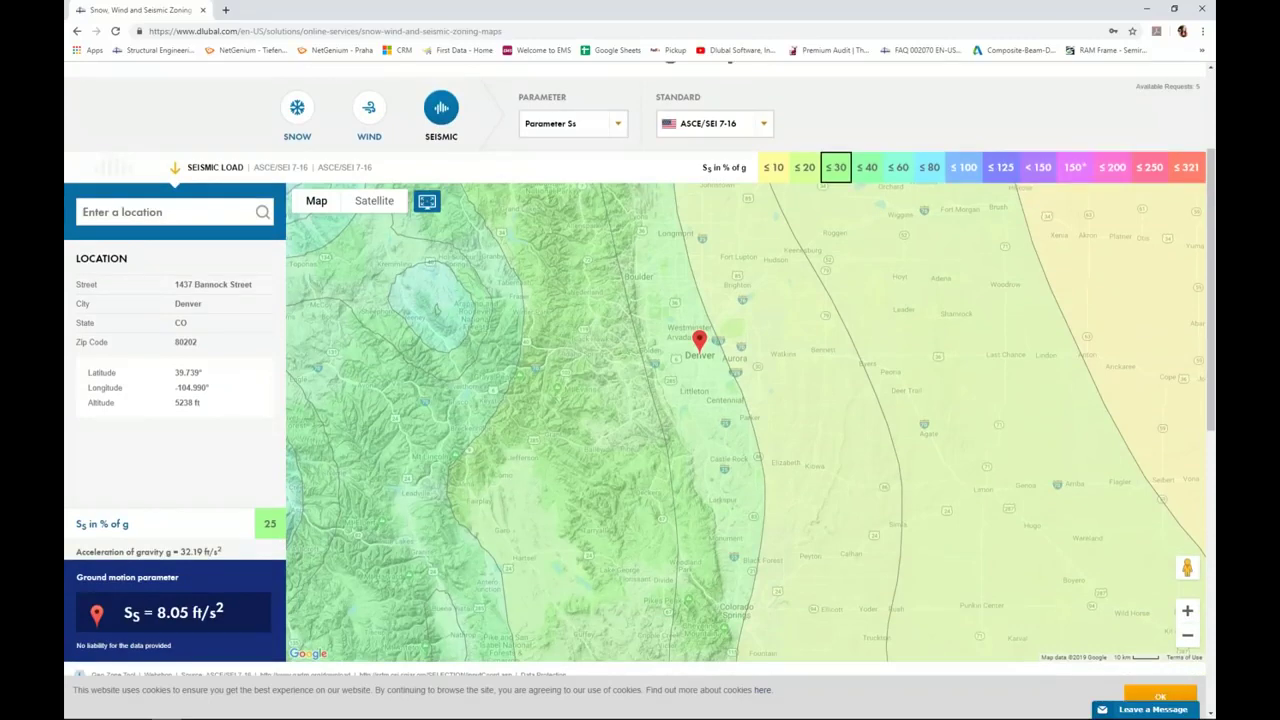
# - Look up Parameter S1 and Period TL for Denver on the seismic zoning map
pyautogui.click(616, 126)
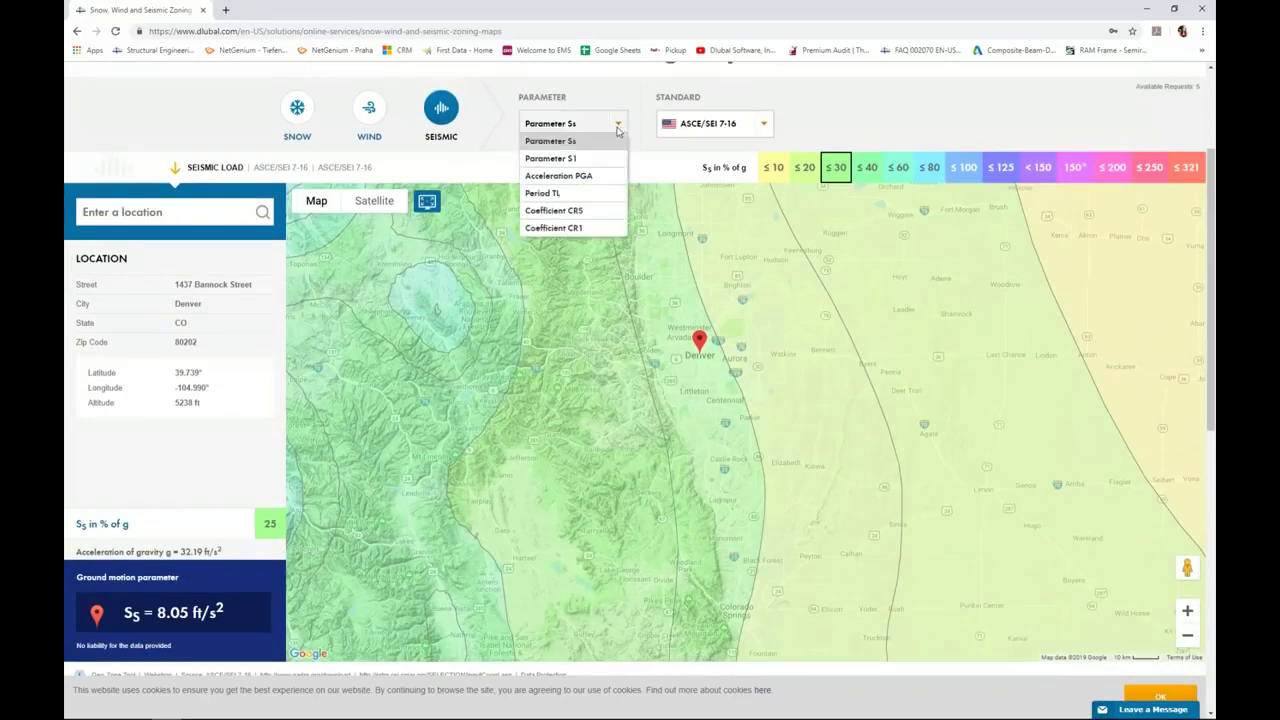
pyautogui.click(597, 159)
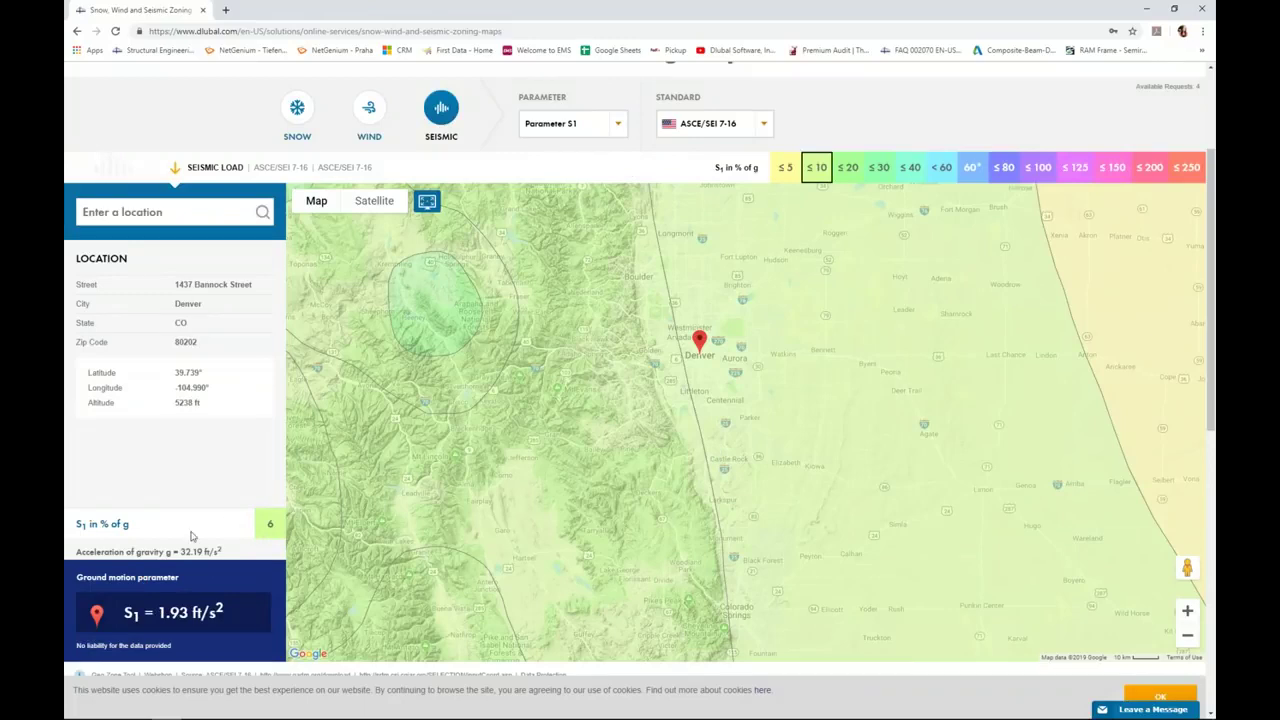
pyautogui.click(622, 126)
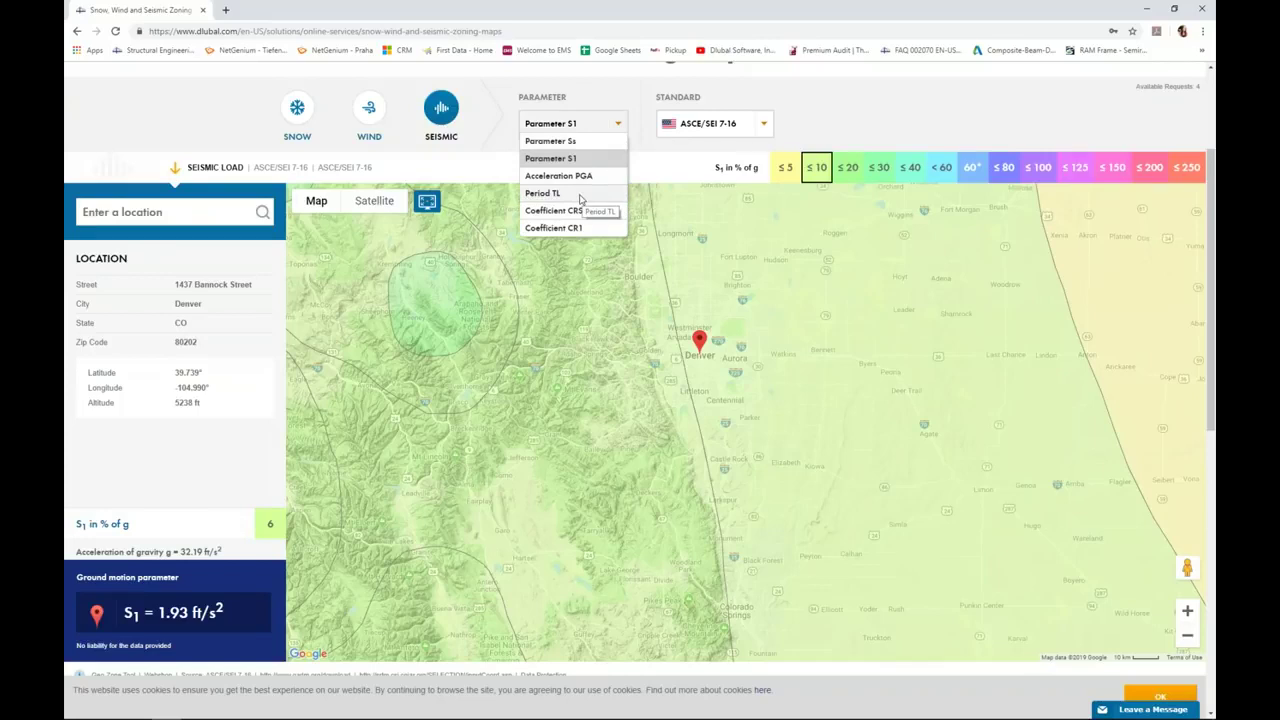
pyautogui.click(580, 194)
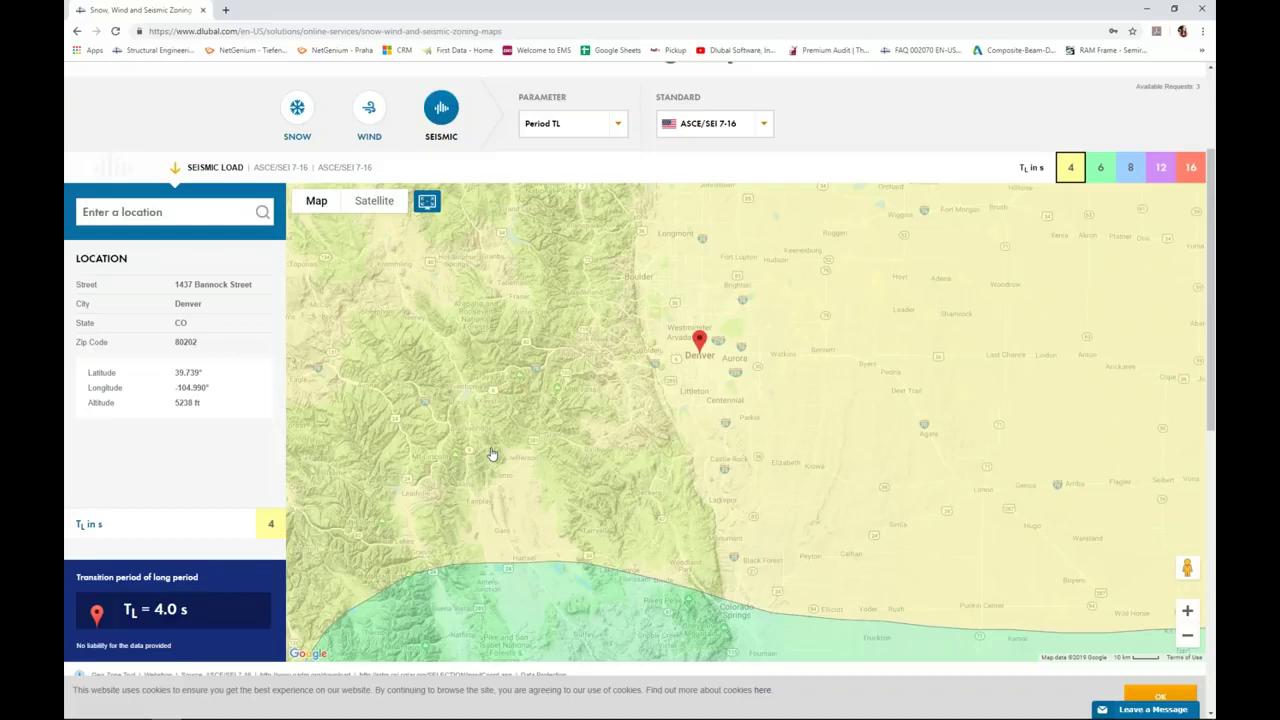
# - Switch to RFEM and set the mapped spectral response accelerations of spectrum RS1 to Ss 25 %g and S1 6 %g
pyautogui.press('super+Tab')
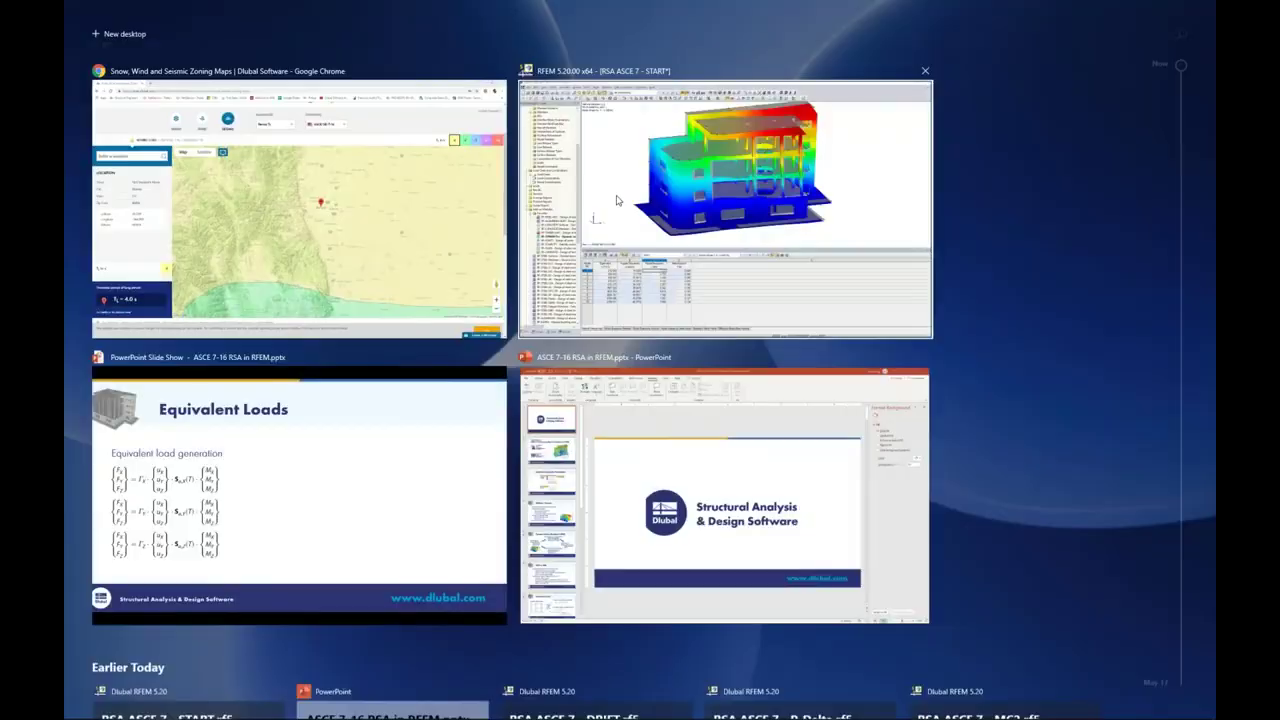
pyautogui.click(616, 195)
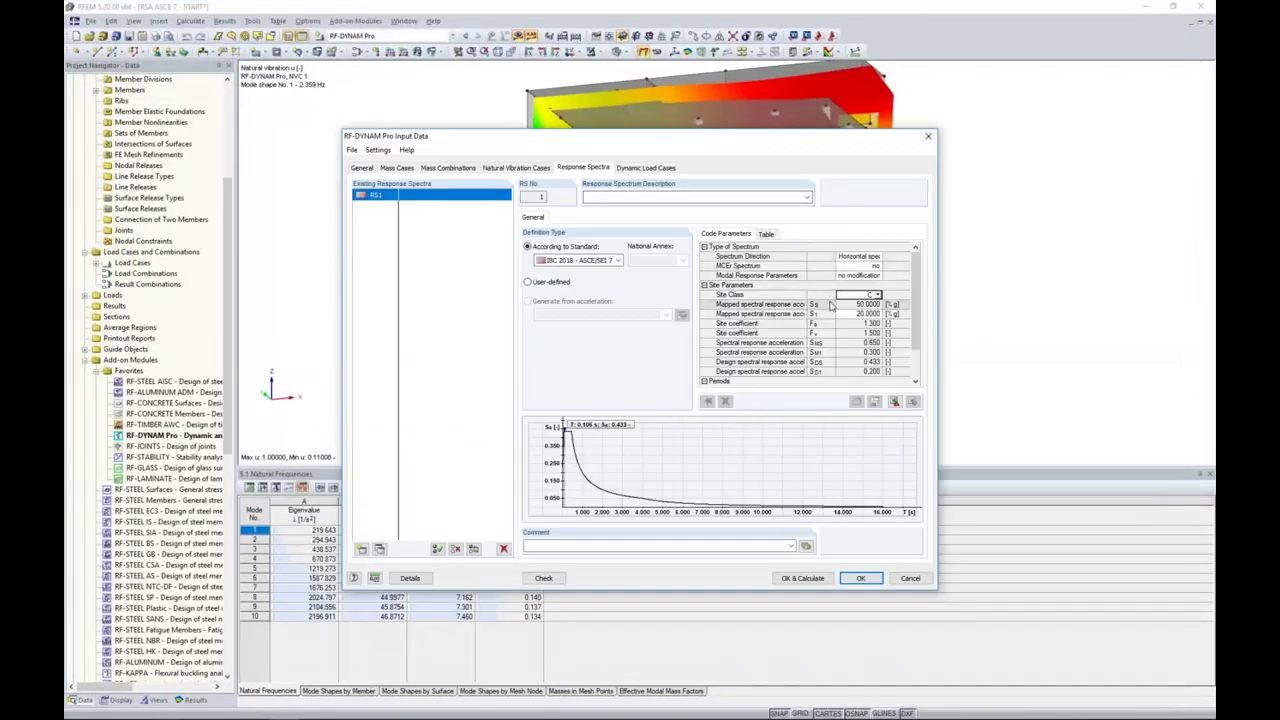
pyautogui.click(849, 304)
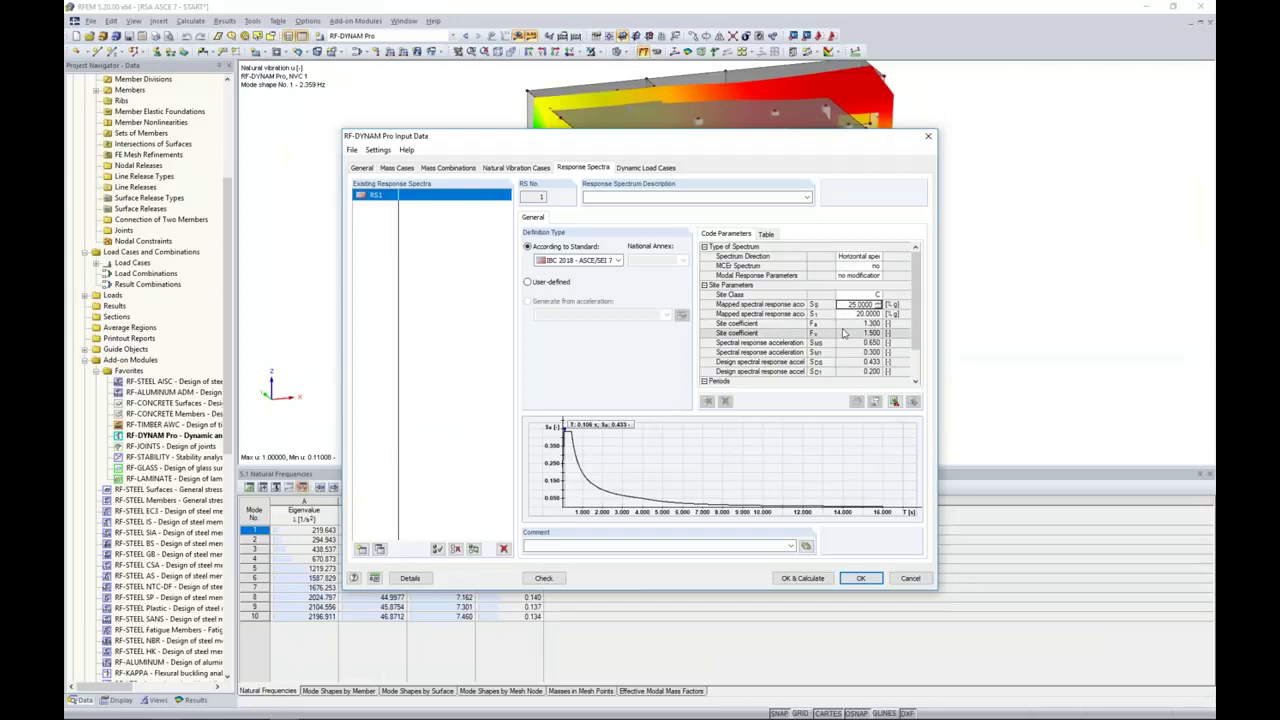
pyautogui.press('Return')
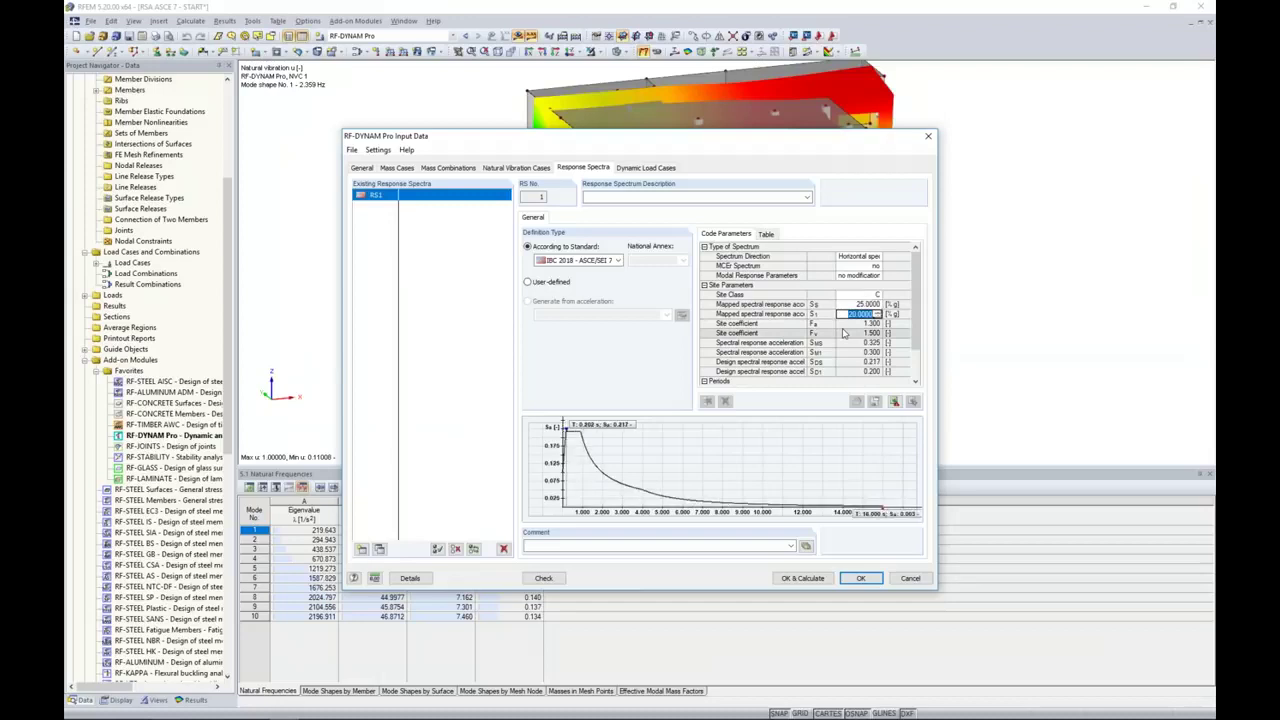
pyautogui.write('6')
# - Check the long-period transition period TL and examine the period-acceleration table of spectrum RS1
pyautogui.moveTo(916, 313); pyautogui.dragTo(916, 331)
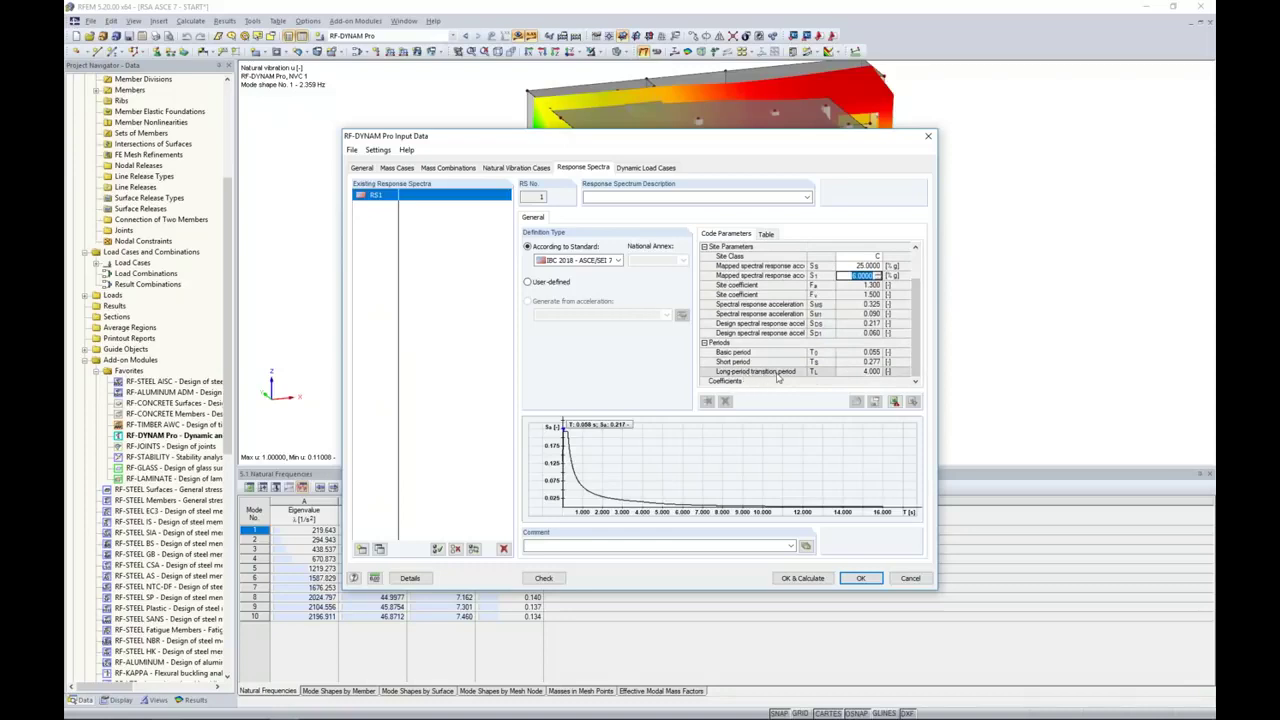
pyautogui.click(850, 372)
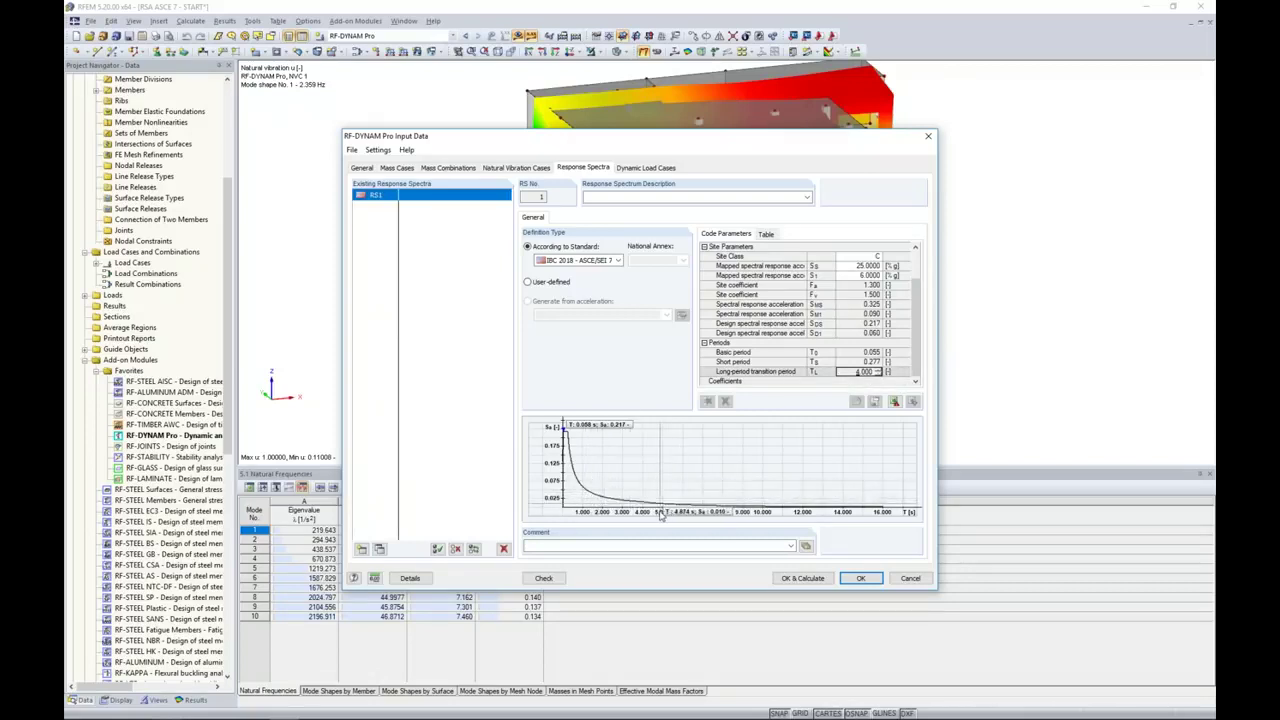
pyautogui.click(766, 234)
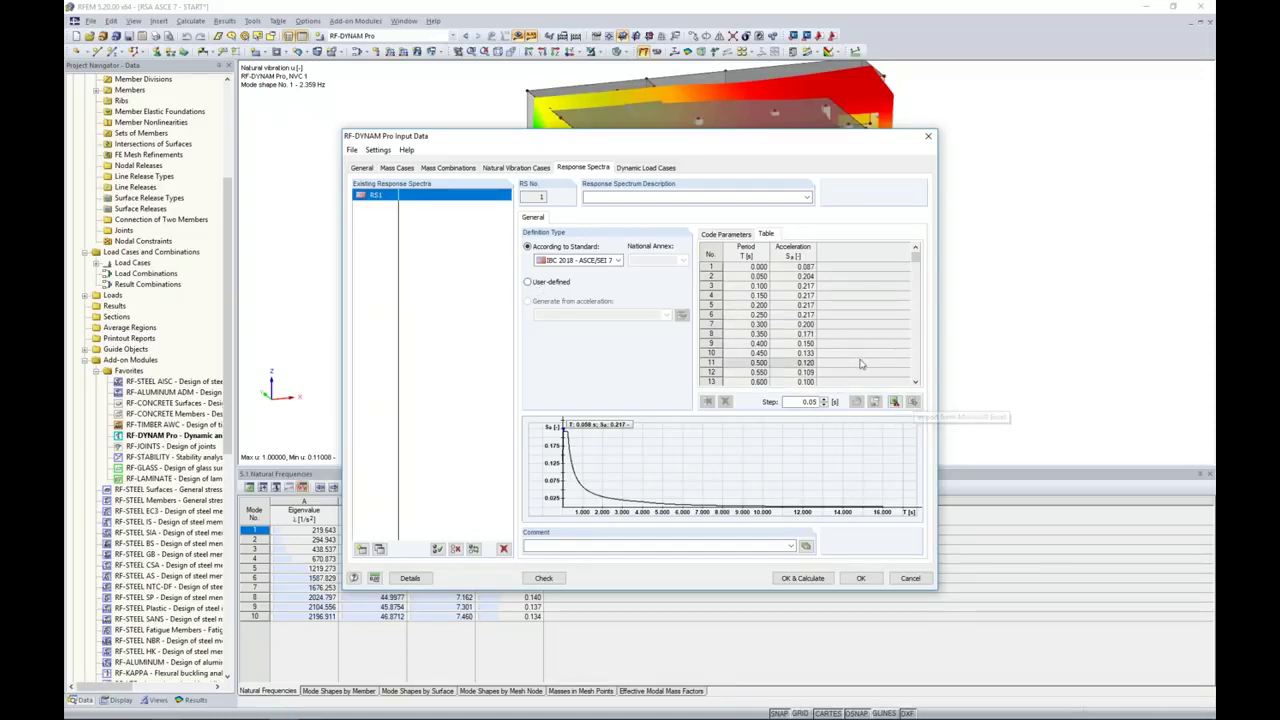
# - Assign natural vibration case NVC1 to dynamic load case DLC1
pyautogui.click(631, 168)
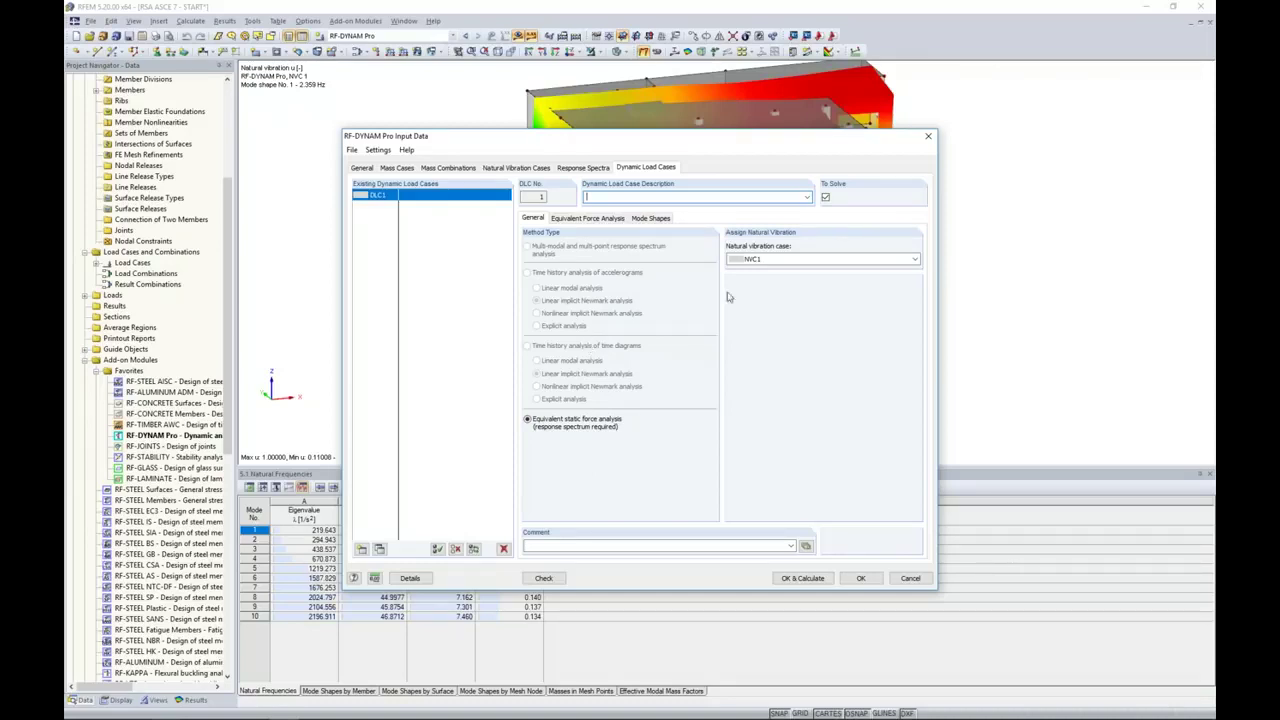
pyautogui.click(760, 260)
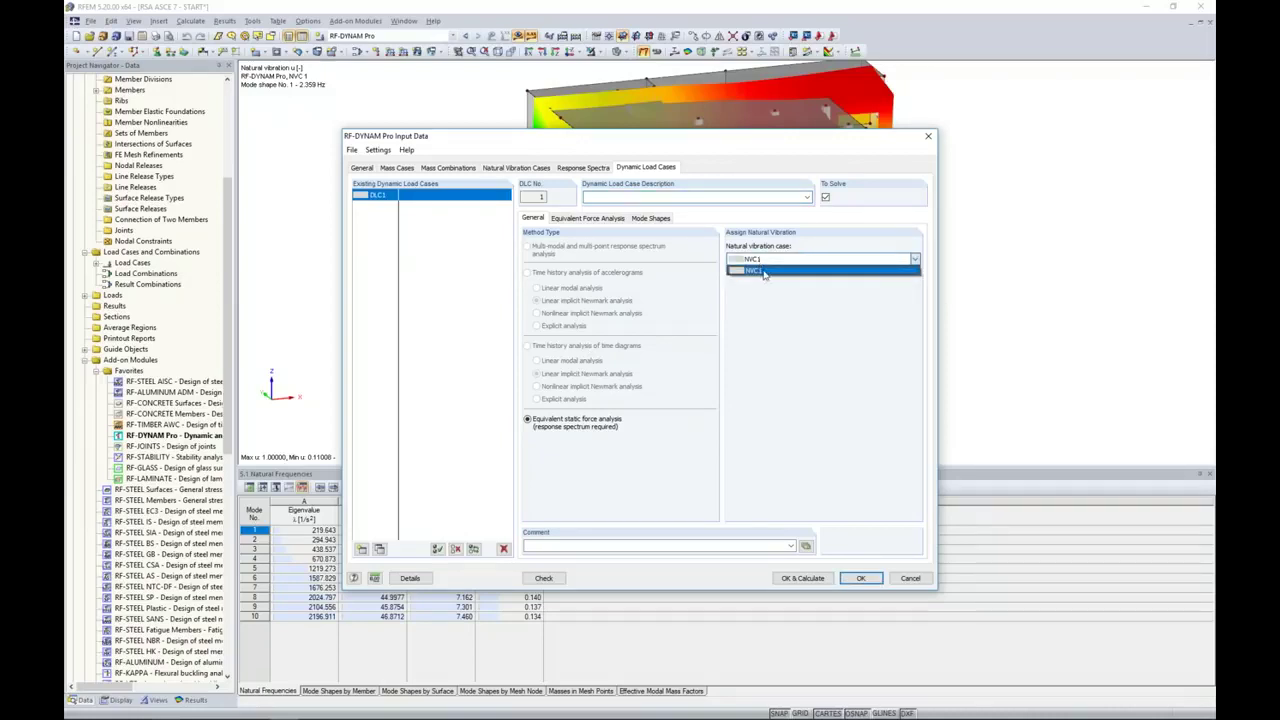
pyautogui.click(762, 271)
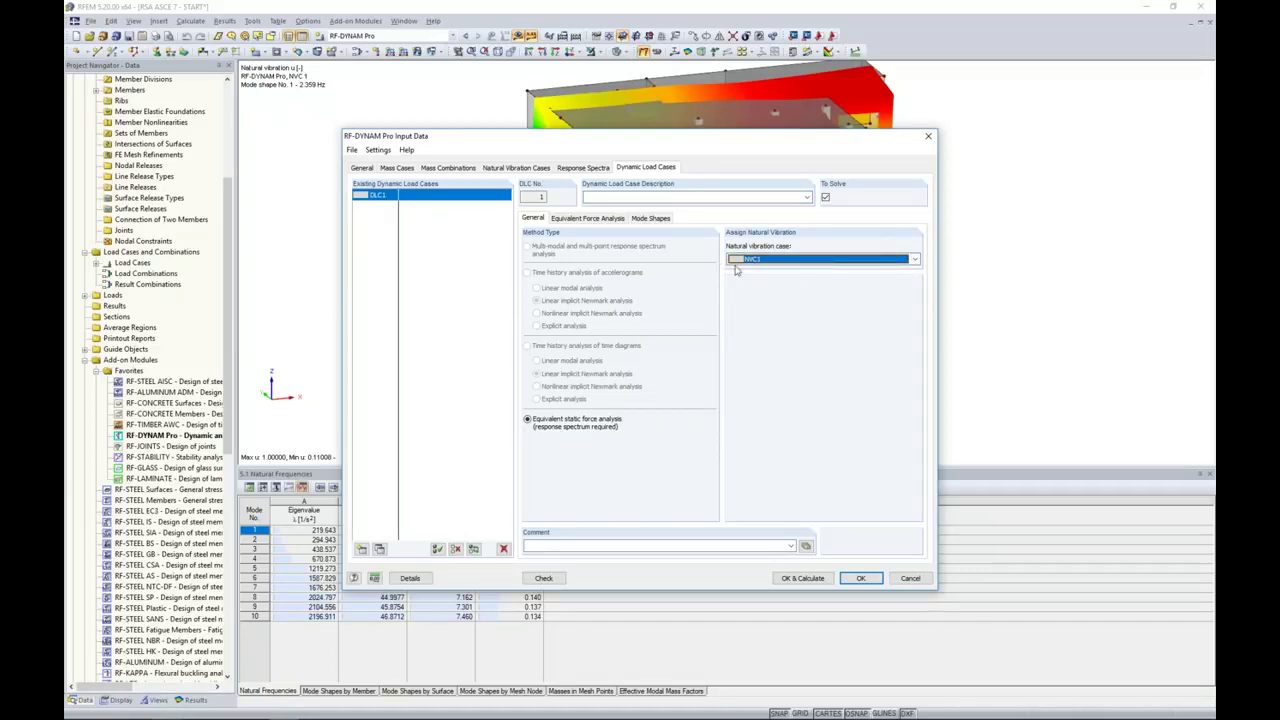
# - Assign response spectrum RS1 to the X and Y directions in the equivalent force analysis of DLC1
pyautogui.click(584, 219)
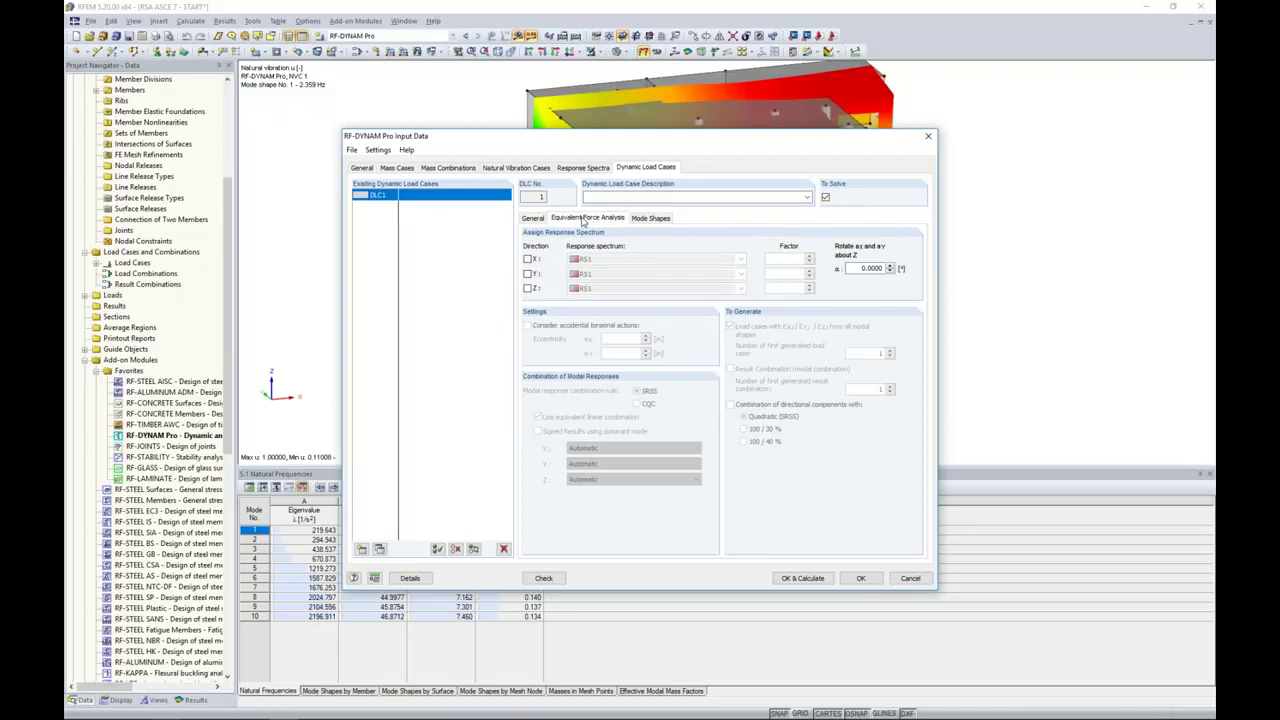
pyautogui.click(528, 259)
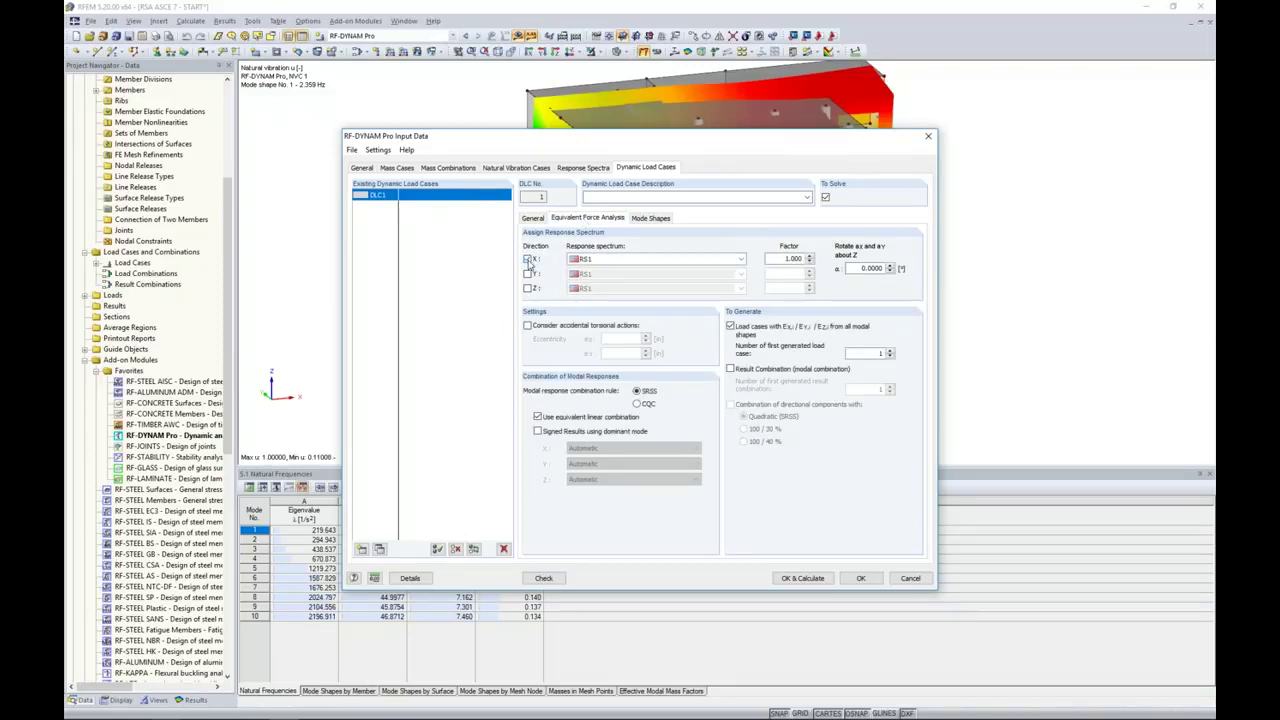
pyautogui.click(528, 273)
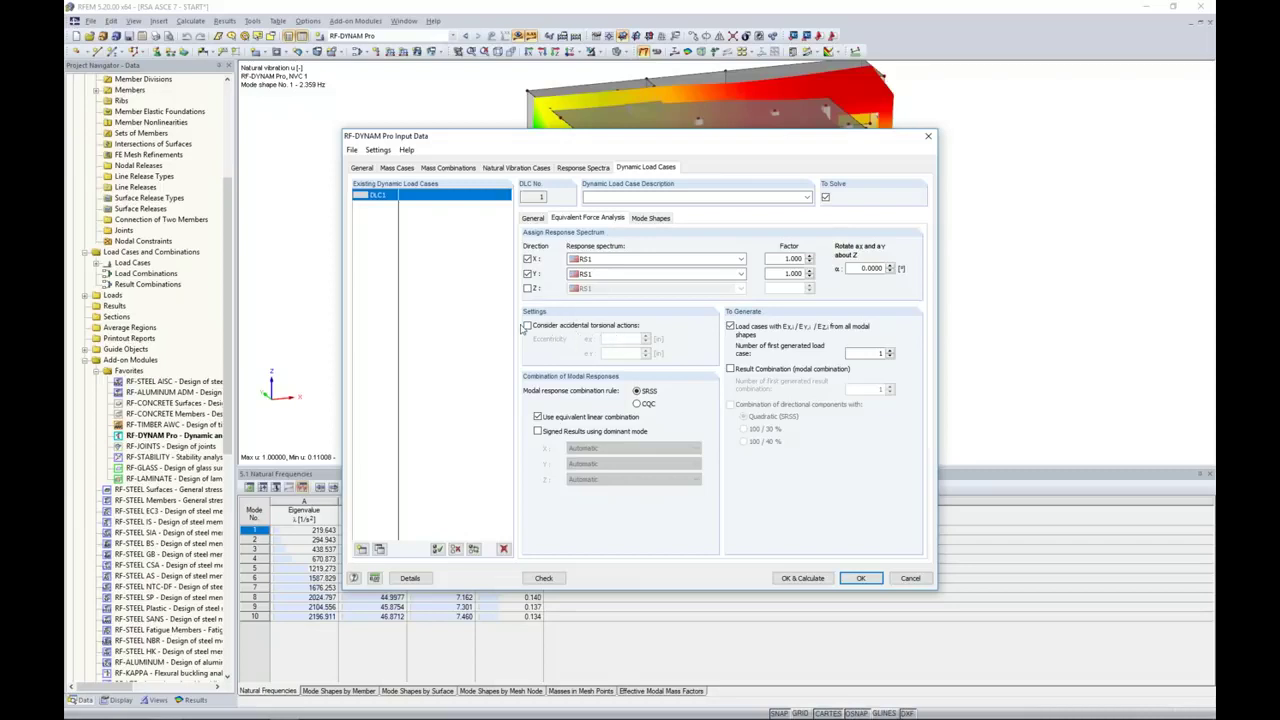
# - Consider accidental torsional actions in DLC1 and set the eccentricity ex to 47 in
pyautogui.click(527, 326)
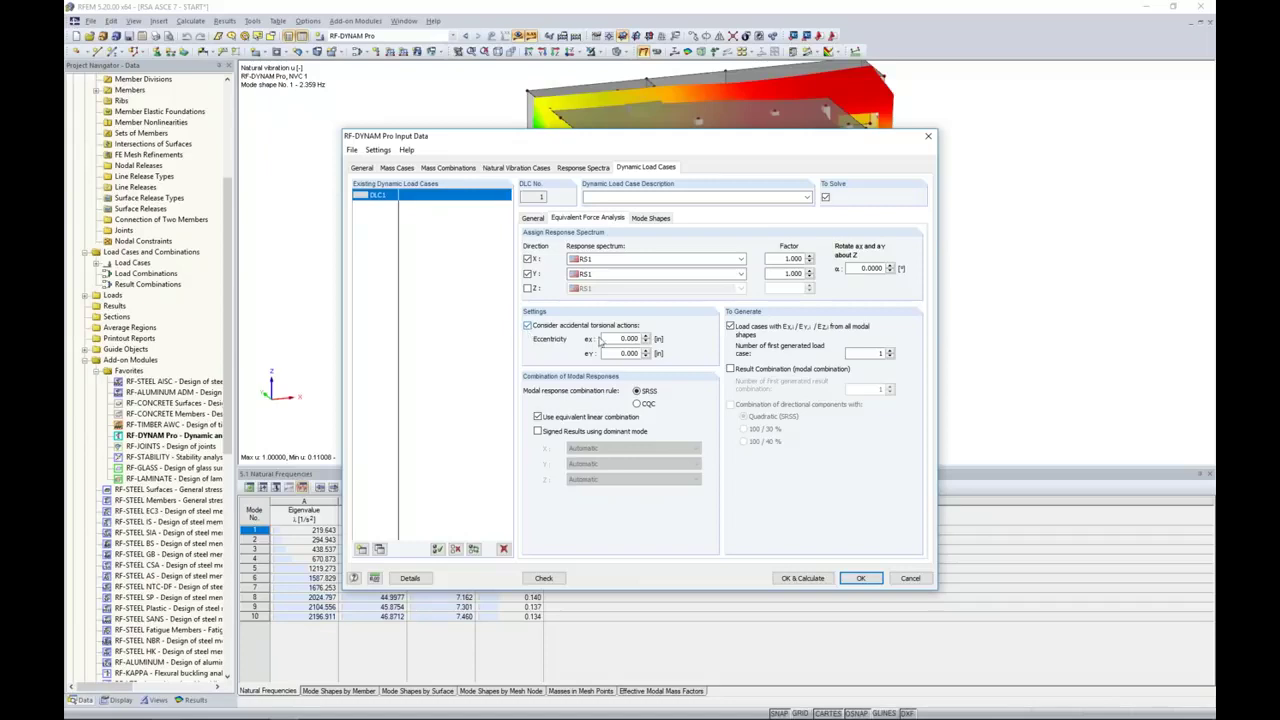
pyautogui.moveTo(646, 142); pyautogui.dragTo(841, 168)
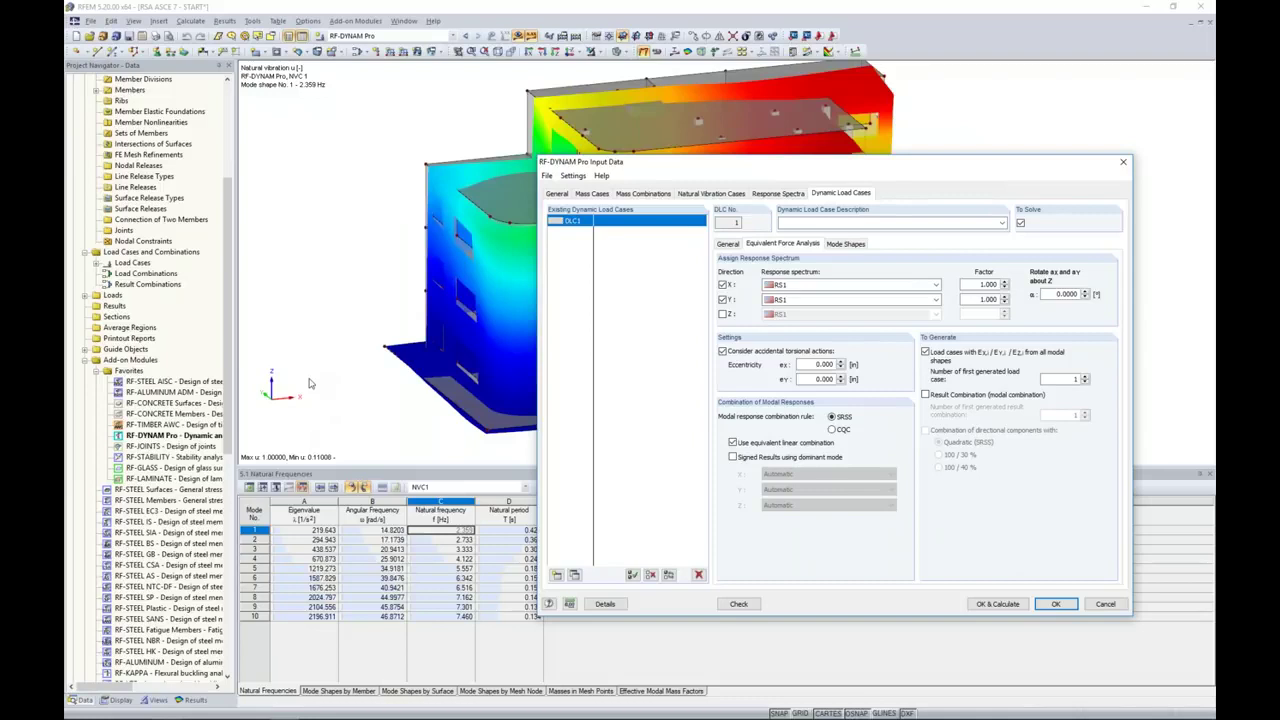
pyautogui.moveTo(648, 166); pyautogui.dragTo(536, 172)
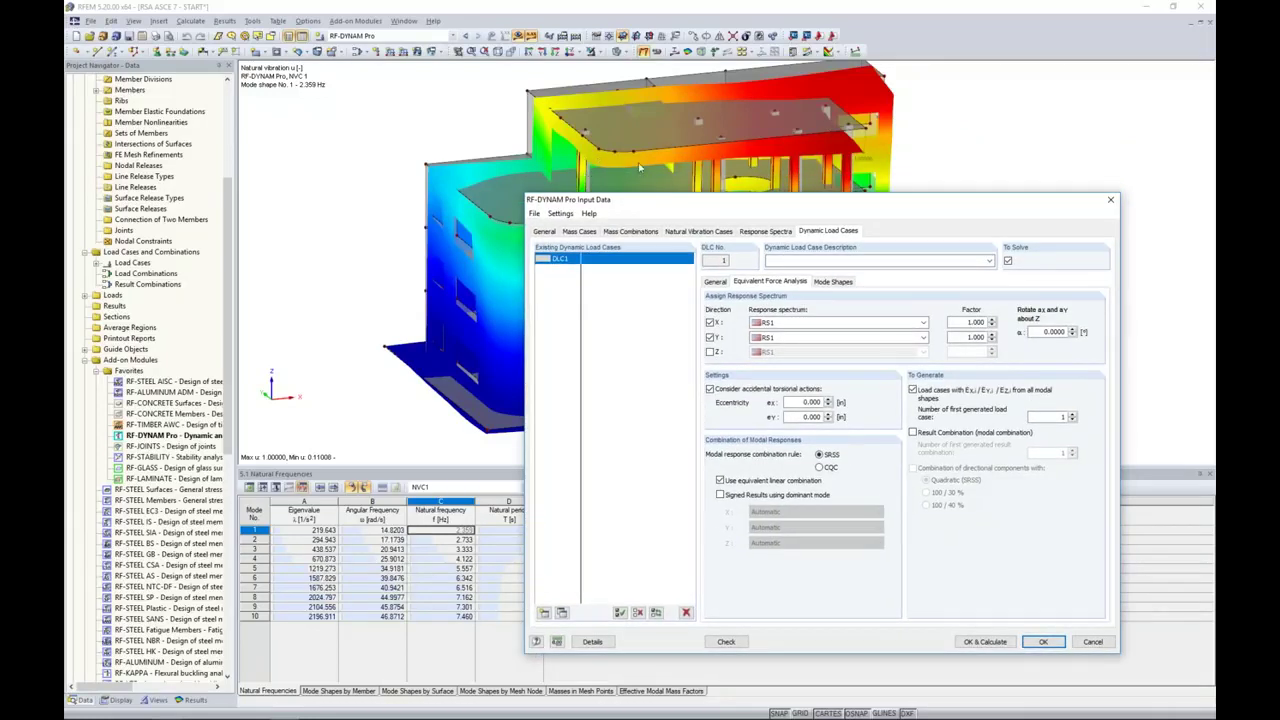
pyautogui.moveTo(765, 200); pyautogui.dragTo(697, 131)
pyautogui.doubleClick(730, 334)
pyautogui.write('47')
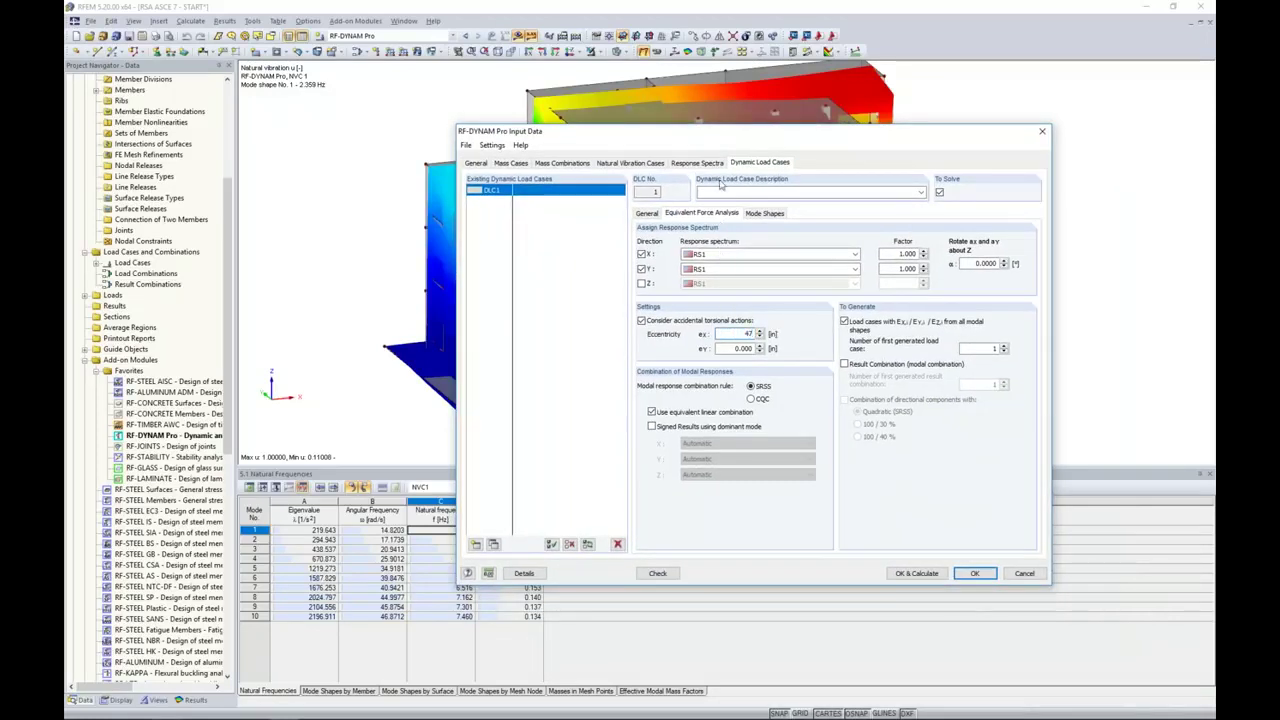
# - Set the accidental torsion eccentricity ey to 24 in
pyautogui.moveTo(724, 137); pyautogui.dragTo(842, 136)
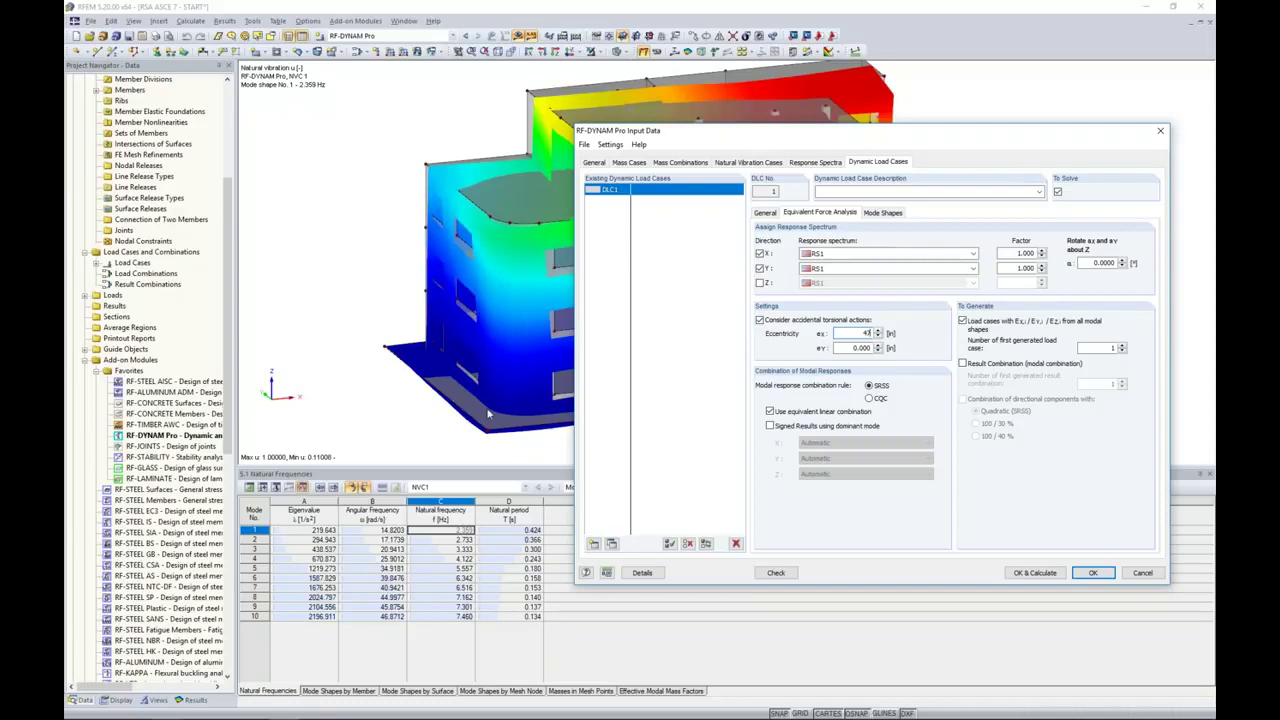
pyautogui.moveTo(797, 130); pyautogui.dragTo(592, 111)
pyautogui.press('Tab')
pyautogui.write('24')
pyautogui.click(648, 315)
pyautogui.click(649, 315)
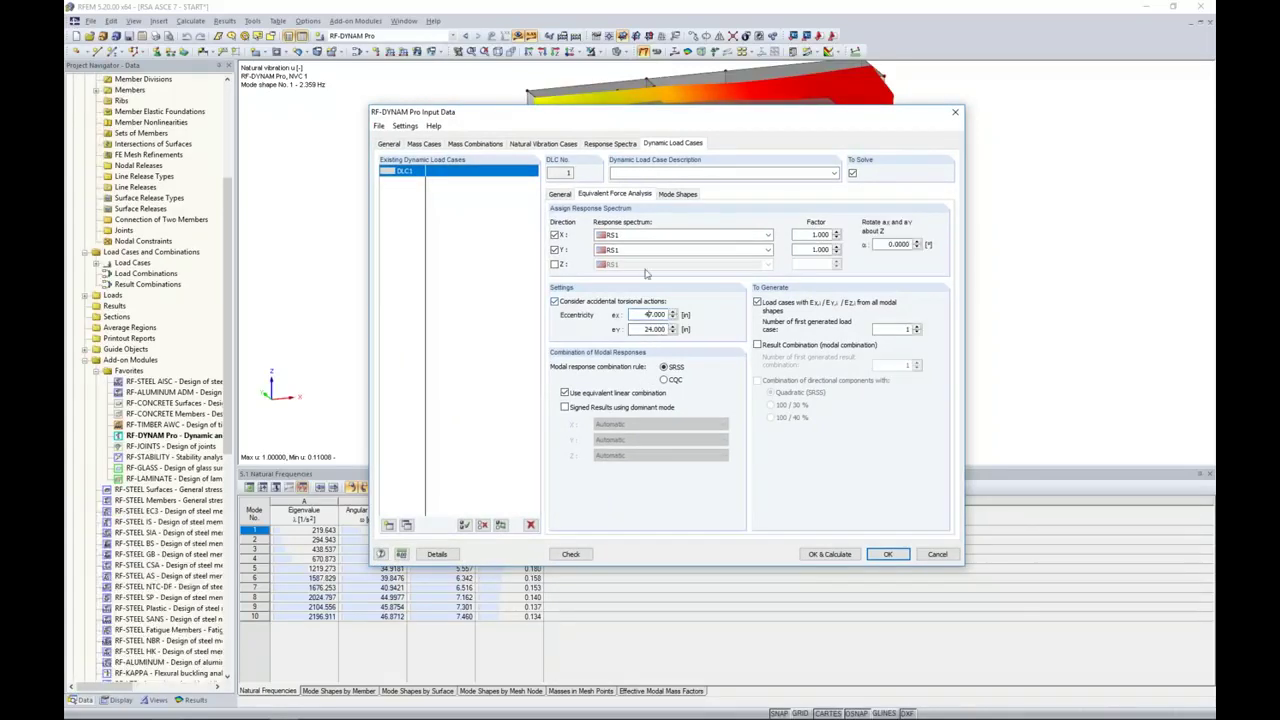
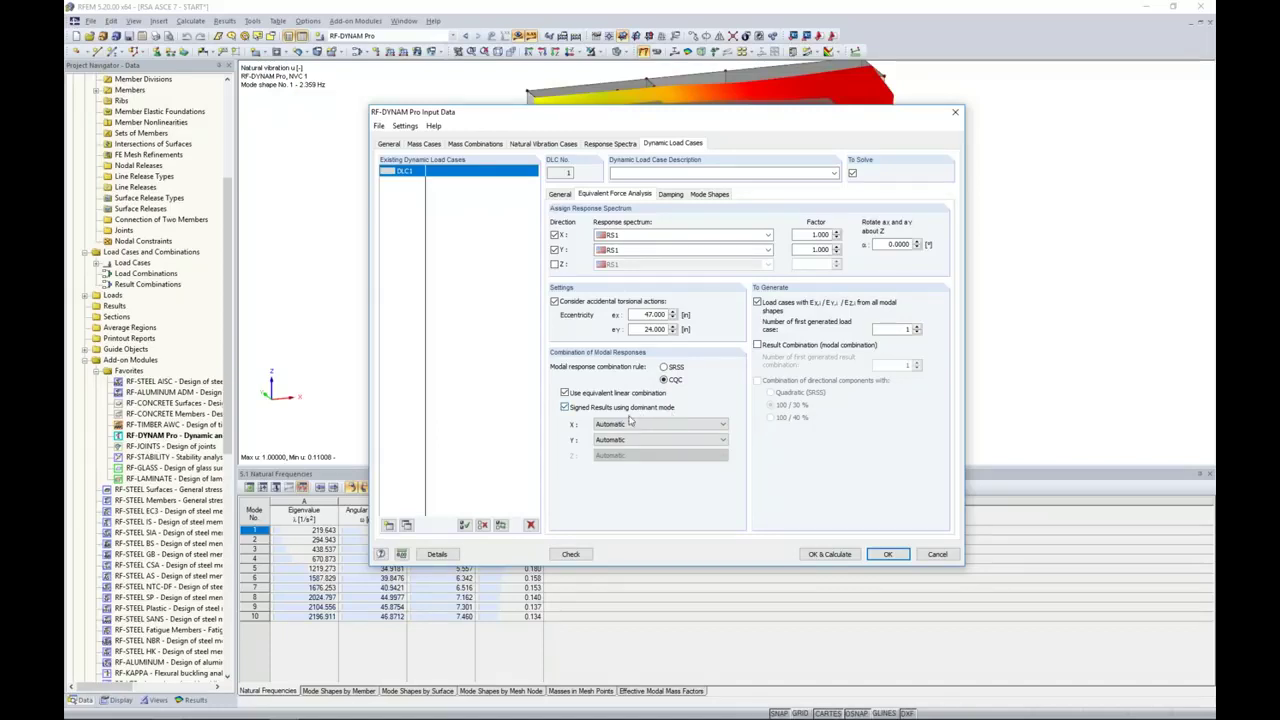
# - Keep the X dominant mode on Automatic and generate the modal result combination and the 100 / 30 % combination of directional components
pyautogui.click(625, 426)
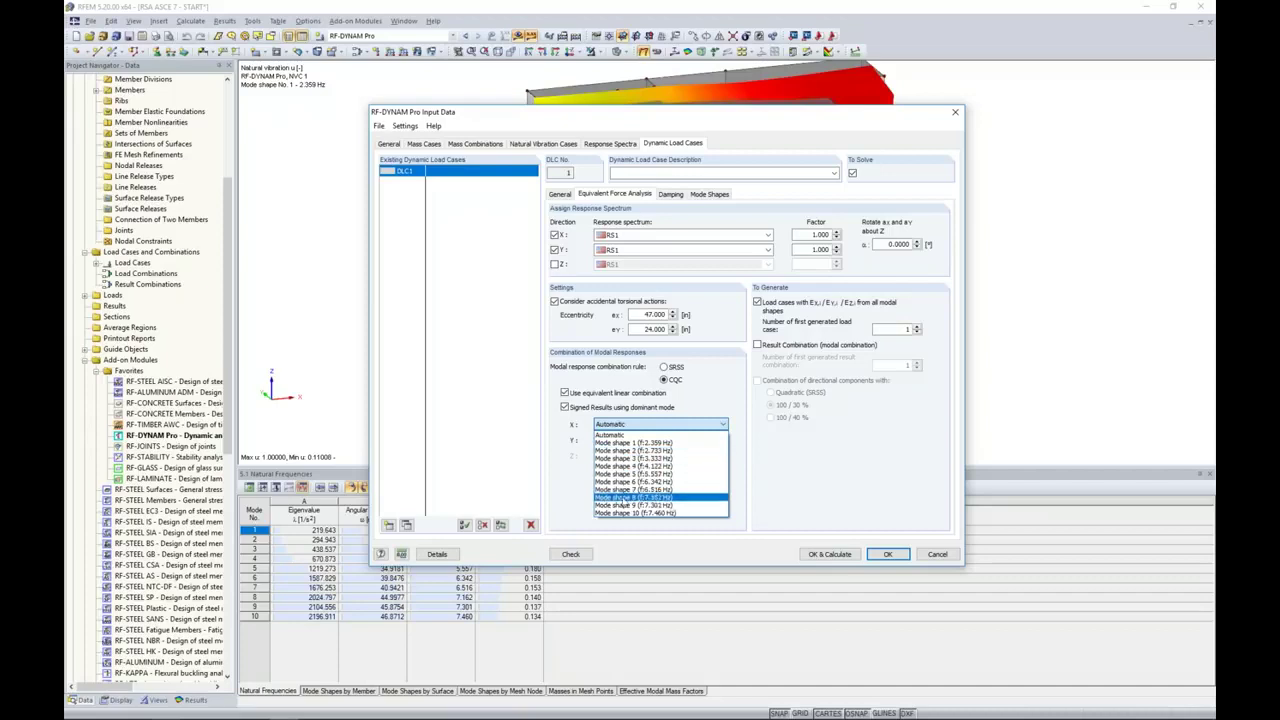
pyautogui.click(575, 489)
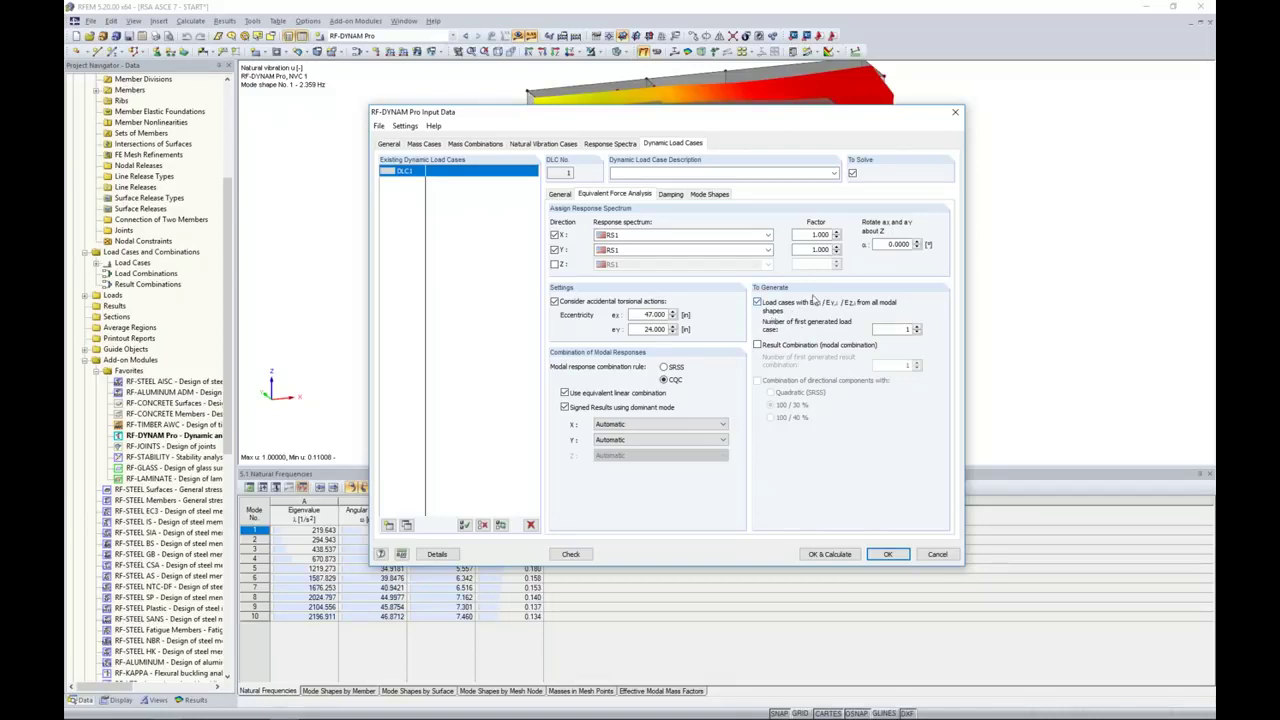
pyautogui.click(757, 345)
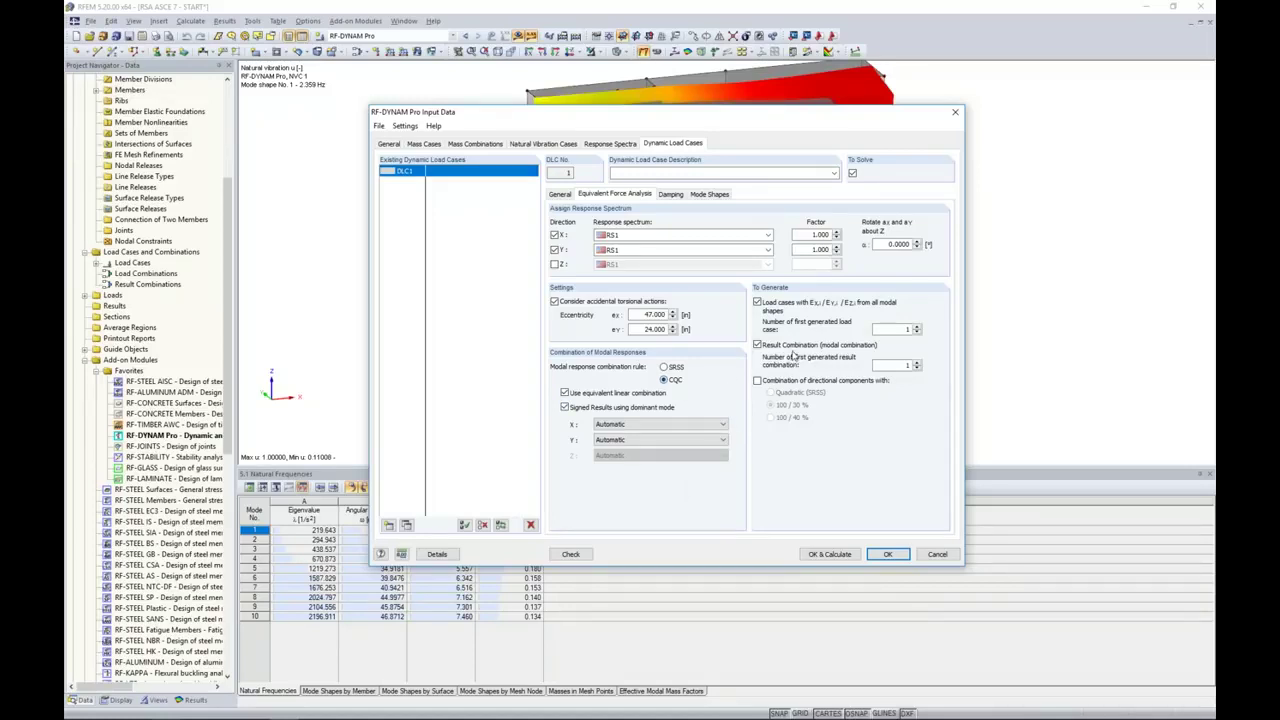
pyautogui.click(758, 381)
# - Change the load count above which generated equivalent loads are not displayed in the calculation details, and calculate the dynamic load case
pyautogui.click(445, 554)
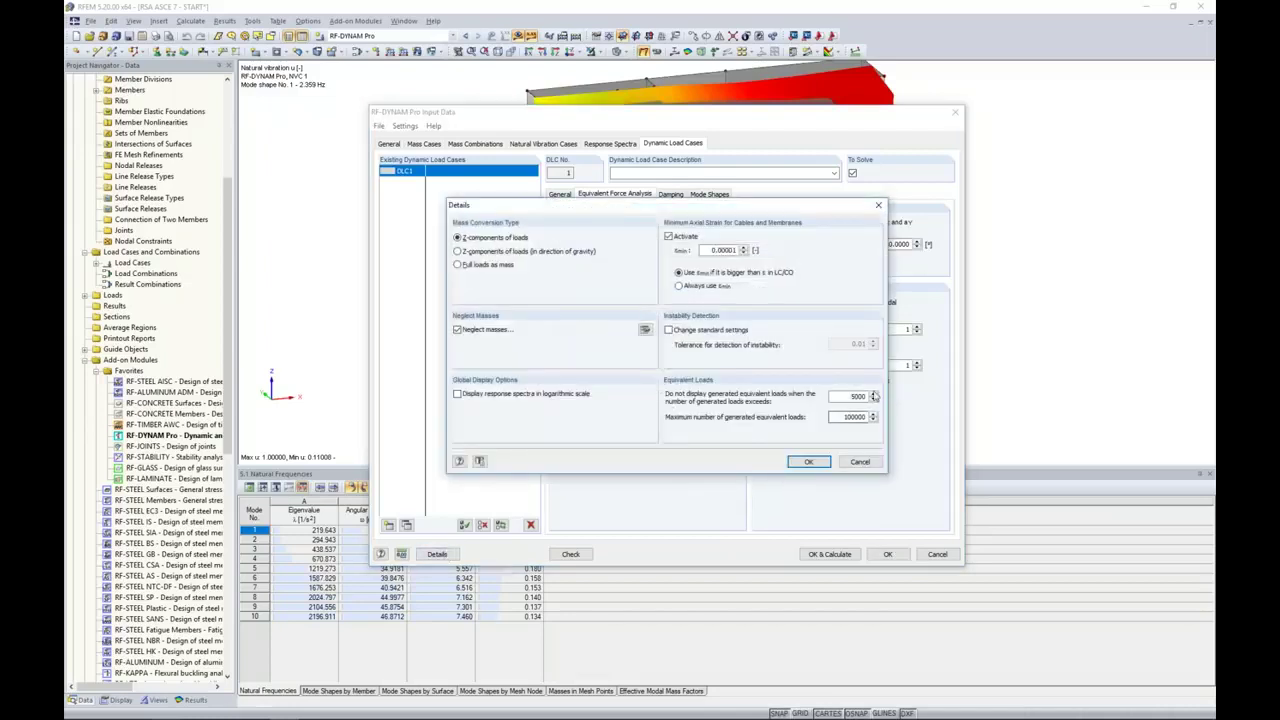
pyautogui.moveTo(848, 397); pyautogui.dragTo(878, 398)
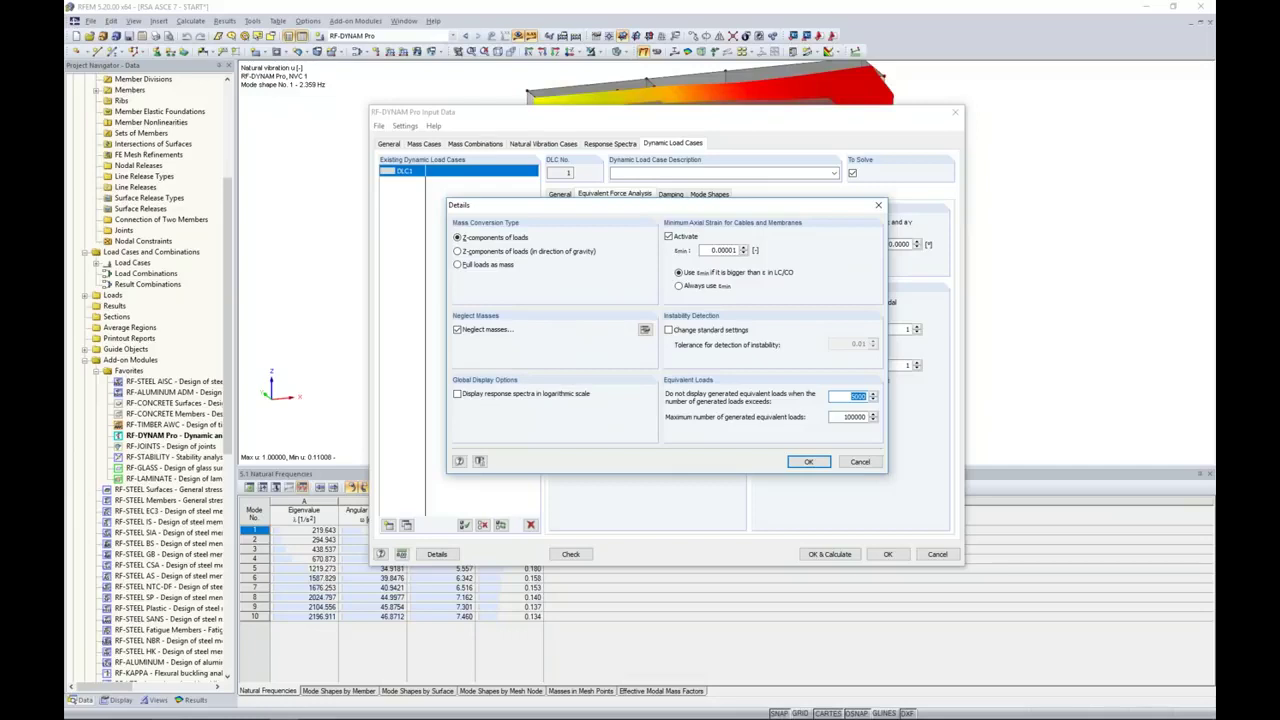
pyautogui.write('6')
pyautogui.click(808, 461)
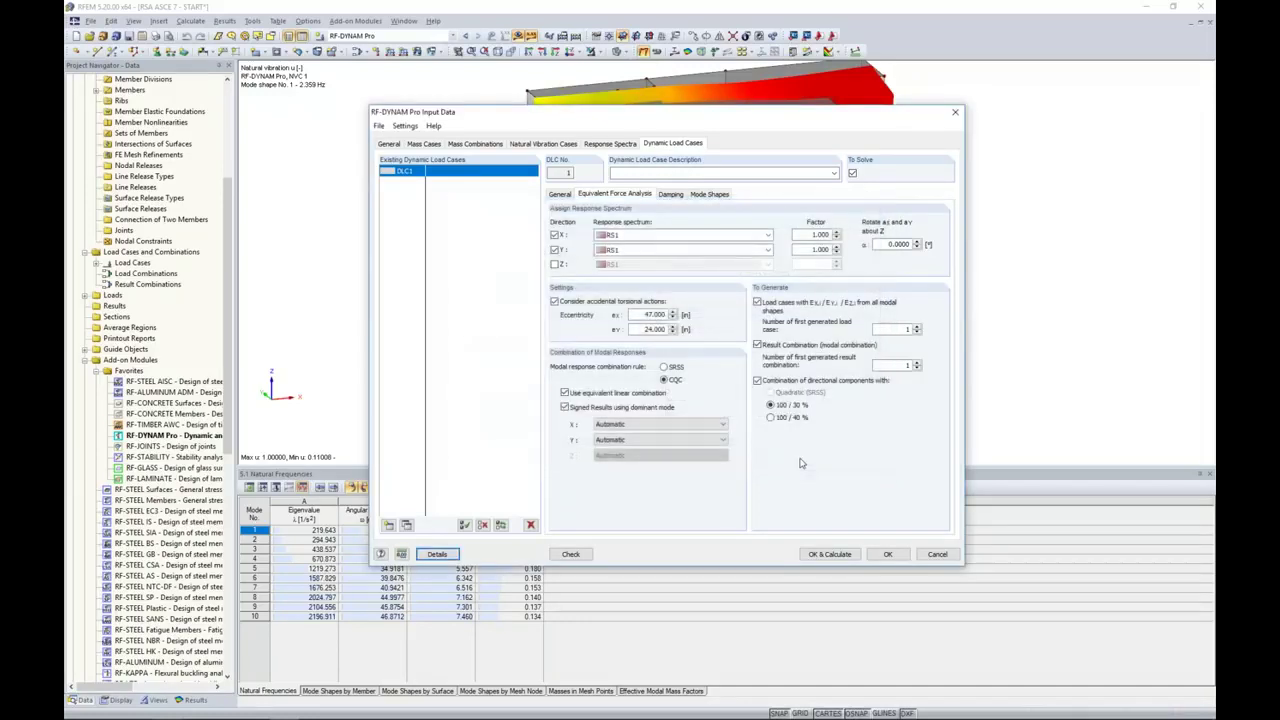
pyautogui.click(831, 554)
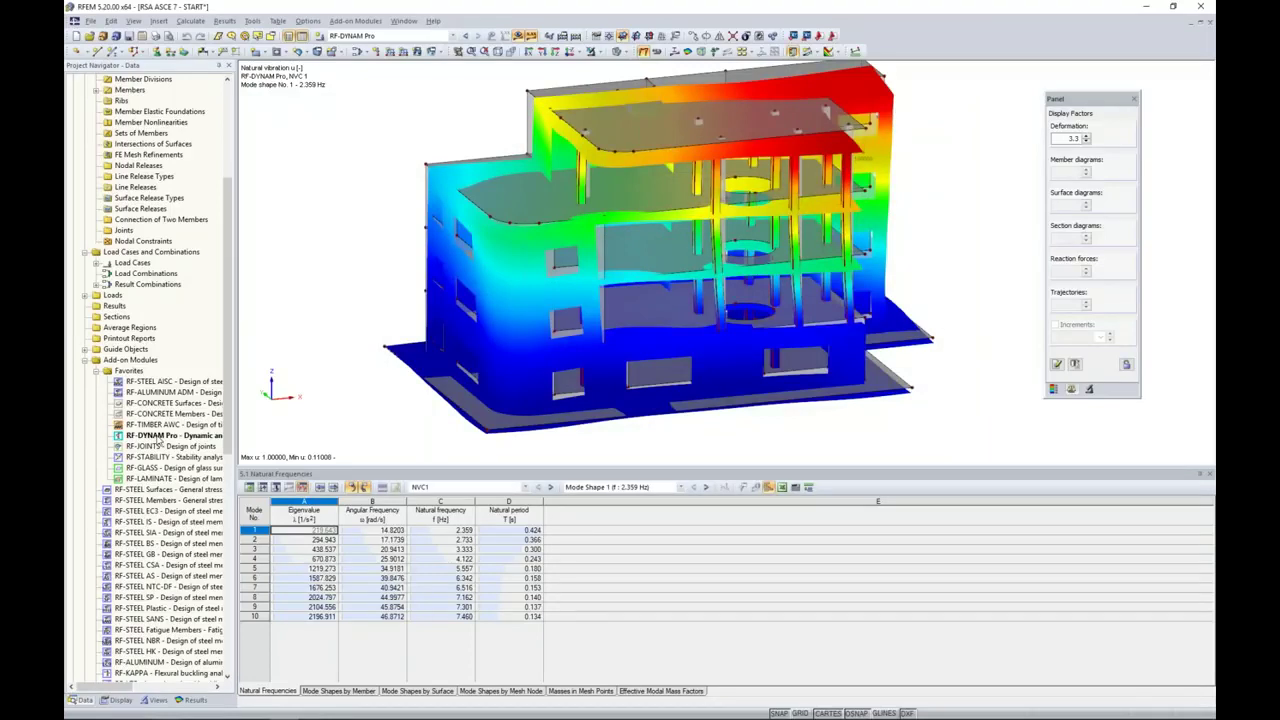
# - Assign Lehr's damping with D = 0.05 to dynamic load case DLC1 in RF-DYNAM Pro
pyautogui.doubleClick(157, 438)
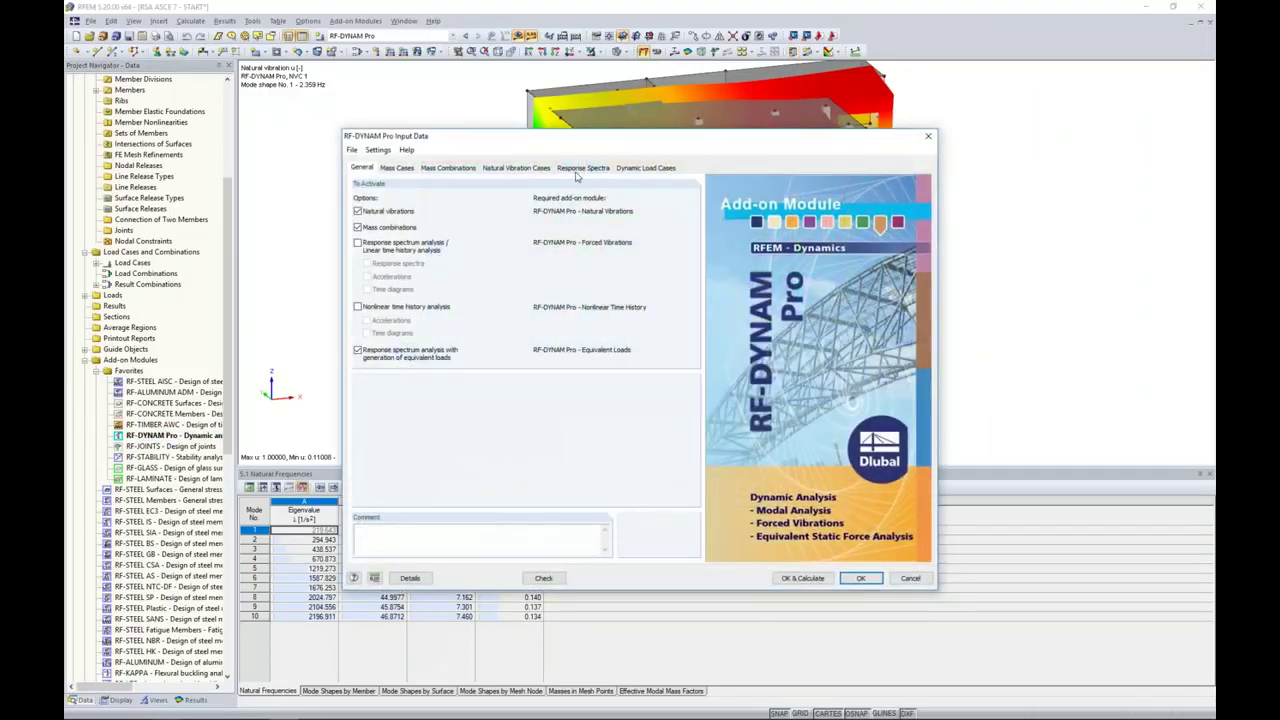
pyautogui.click(644, 168)
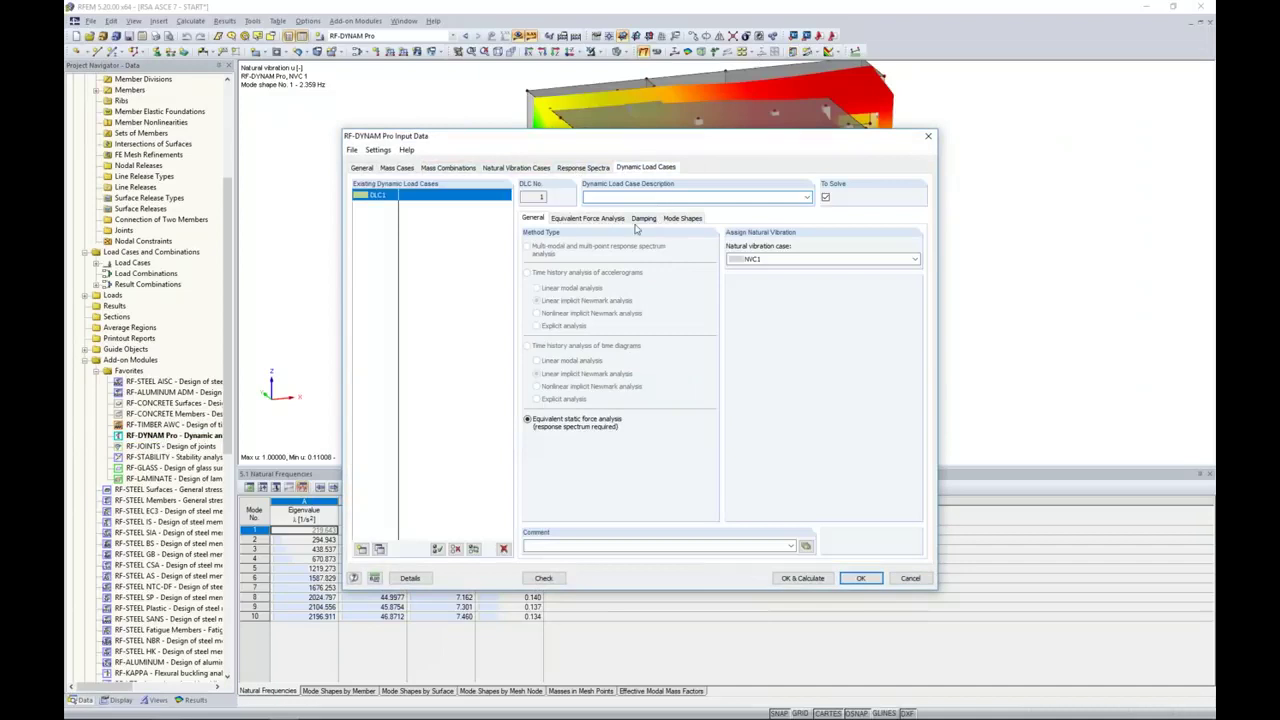
pyautogui.click(642, 218)
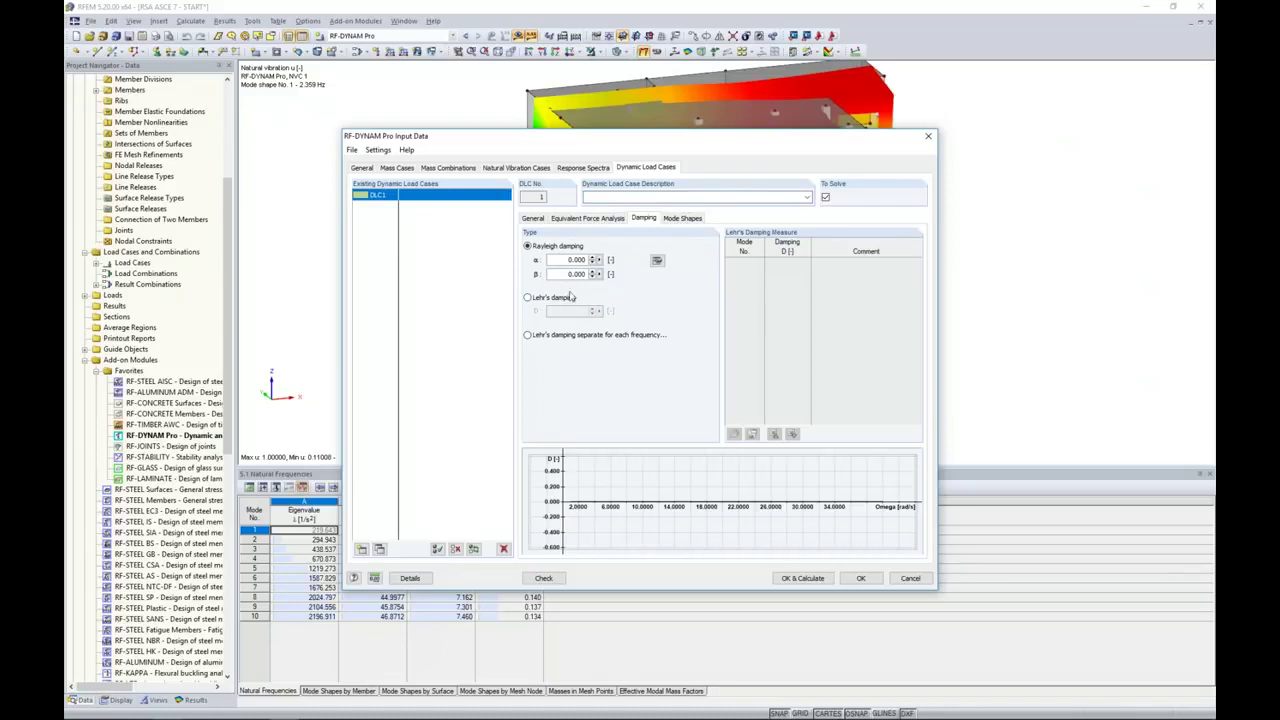
pyautogui.click(612, 222)
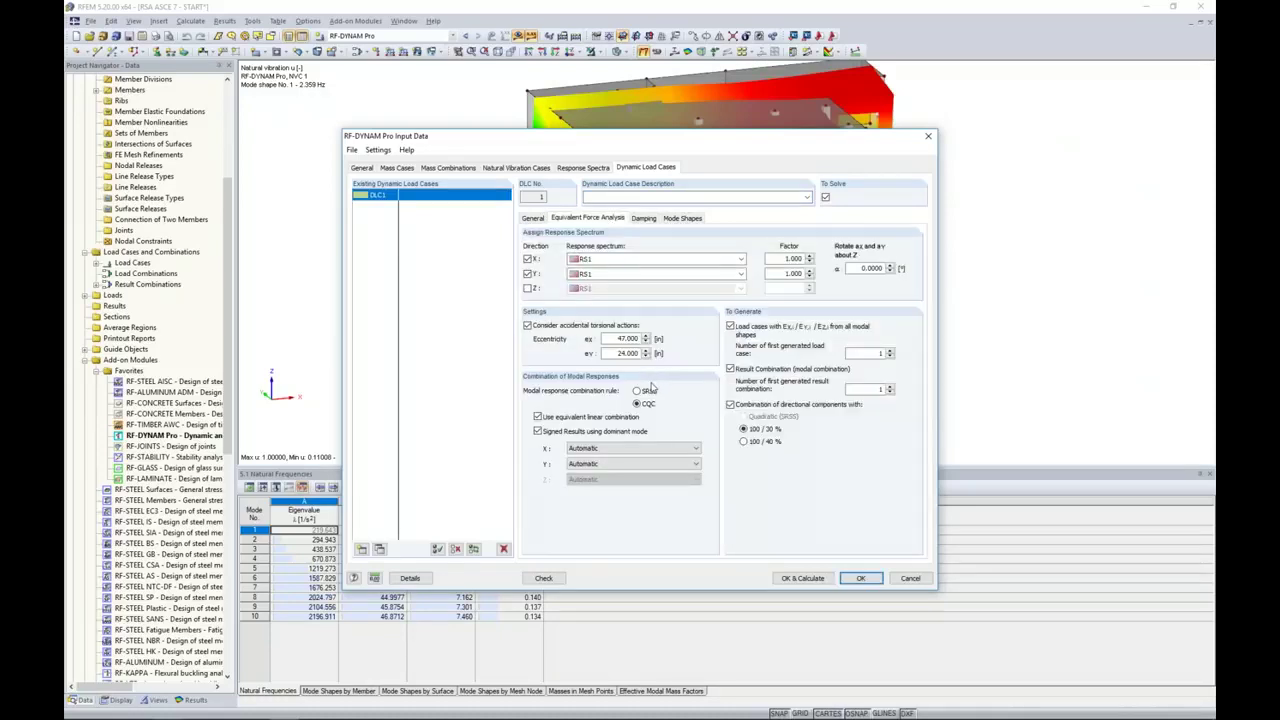
pyautogui.click(648, 222)
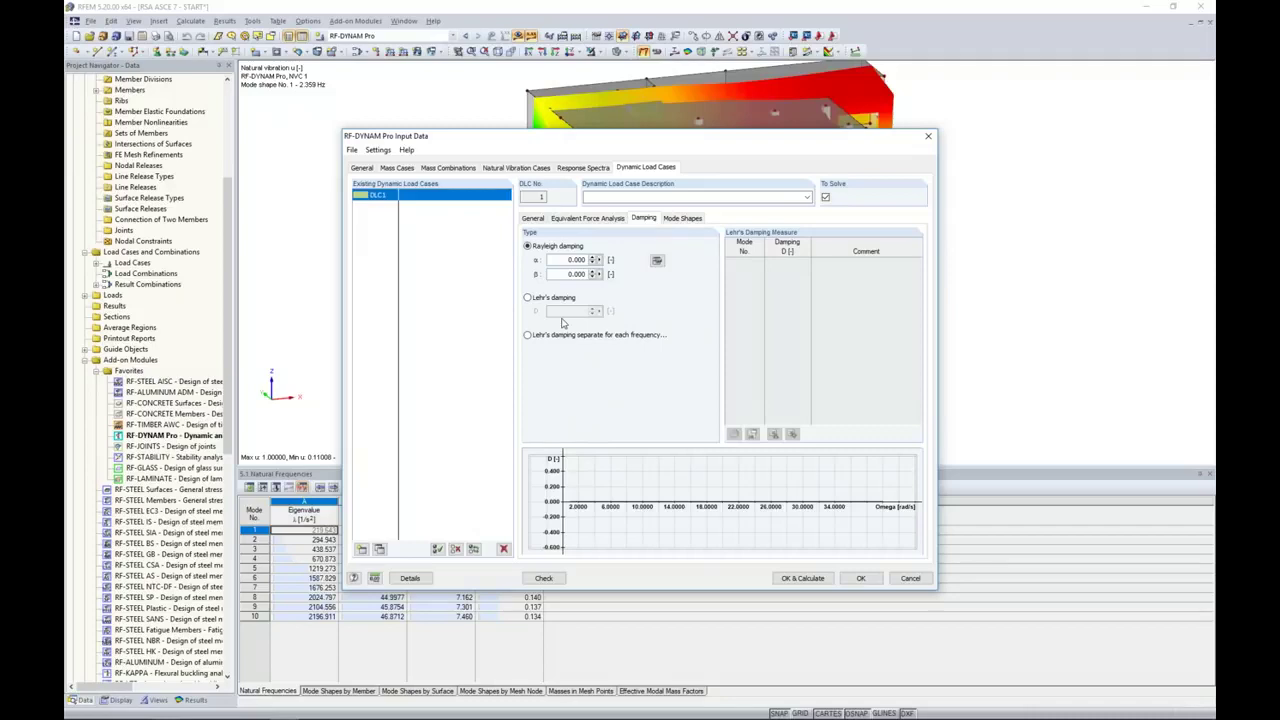
pyautogui.click(529, 298)
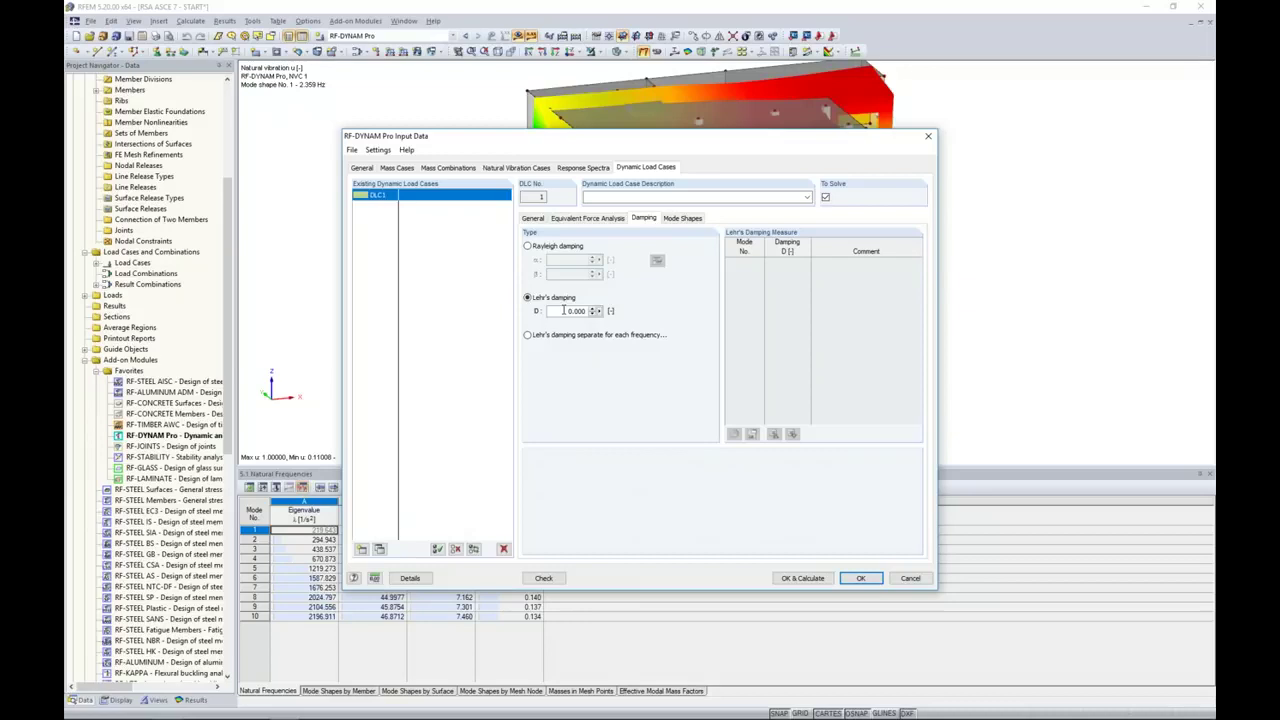
pyautogui.doubleClick(566, 311)
pyautogui.write('0.05')
pyautogui.click(528, 335)
pyautogui.click(786, 281)
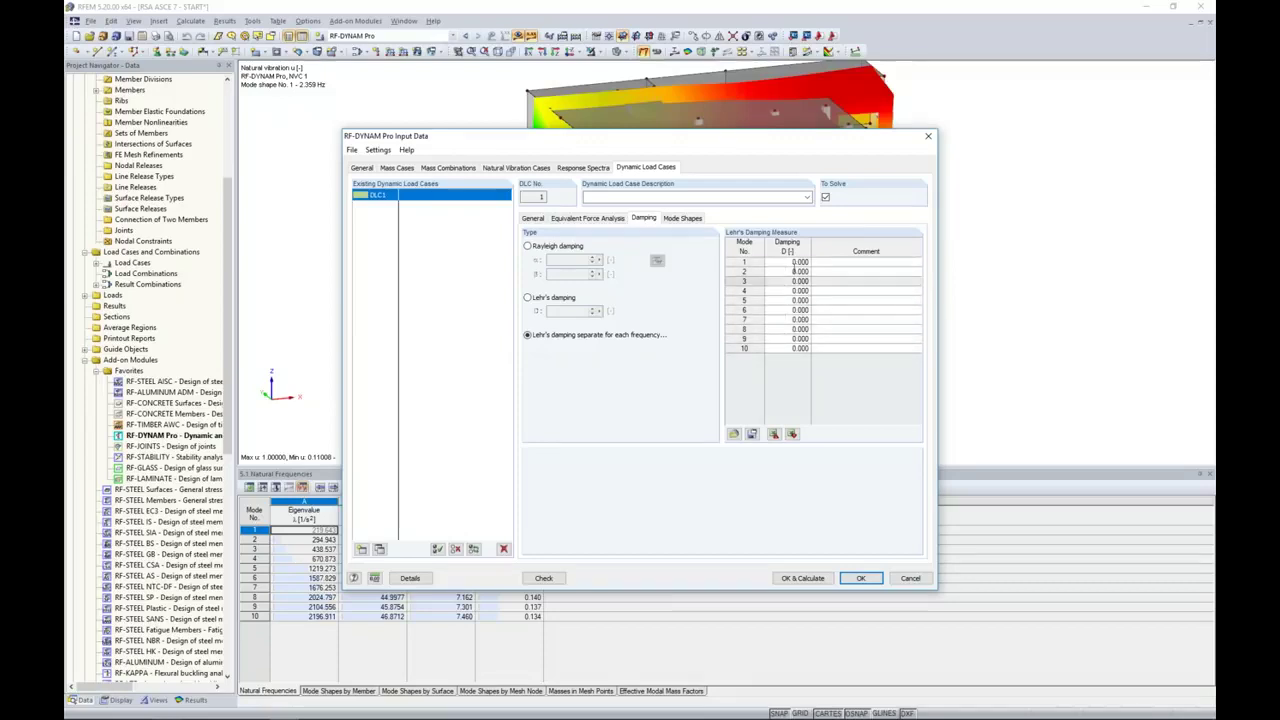
pyautogui.click(529, 299)
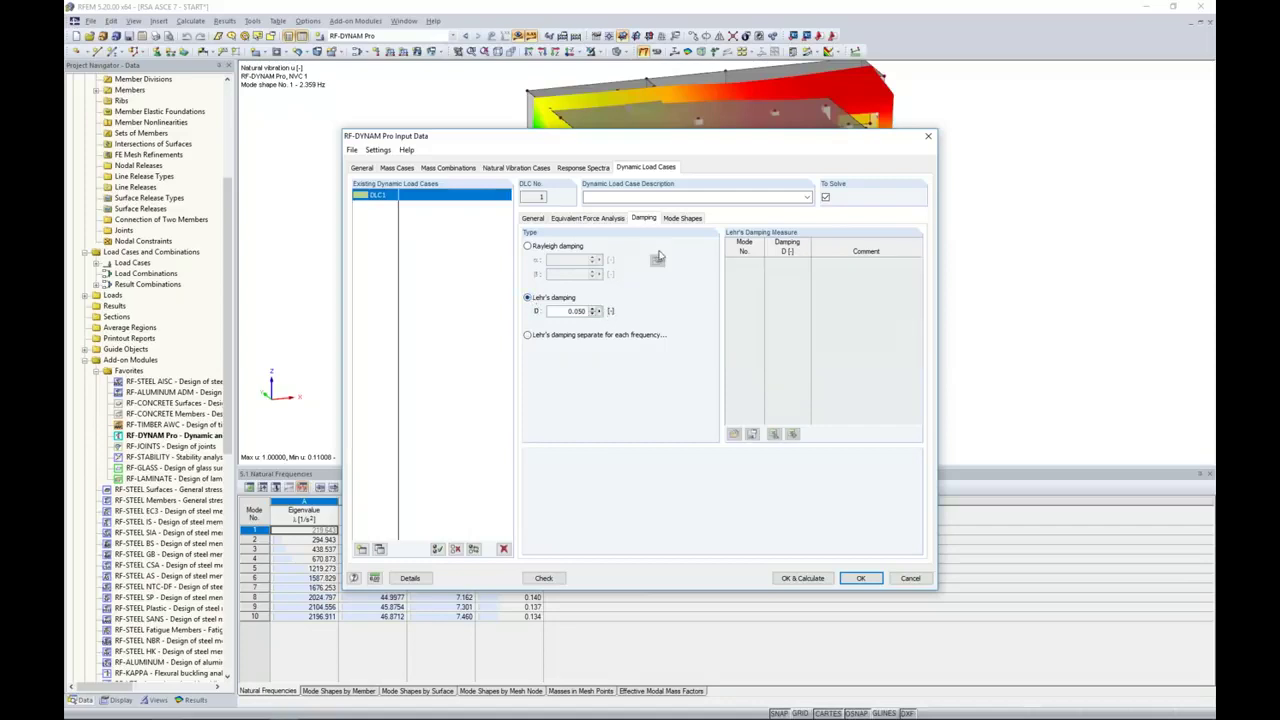
# - Deselect DLC1 mode shapes with an effective modal mass factor below 0.03 and calculate the dynamic load case
pyautogui.click(681, 218)
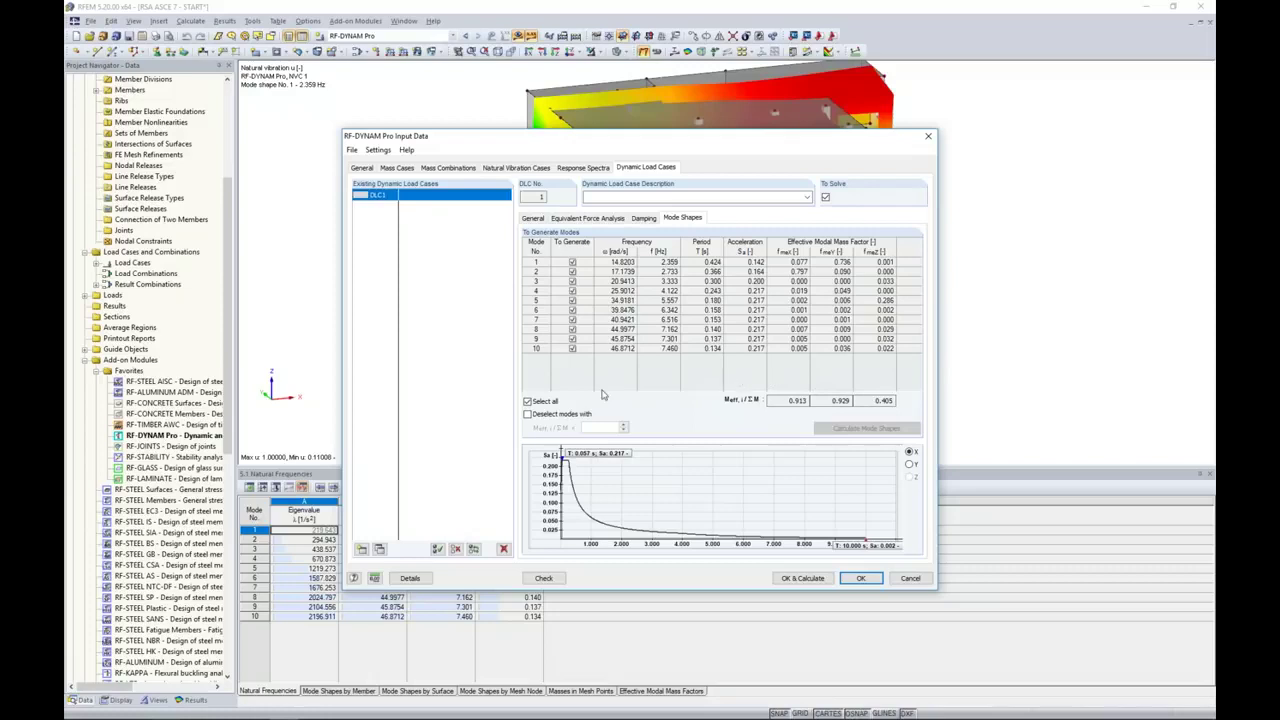
pyautogui.click(527, 414)
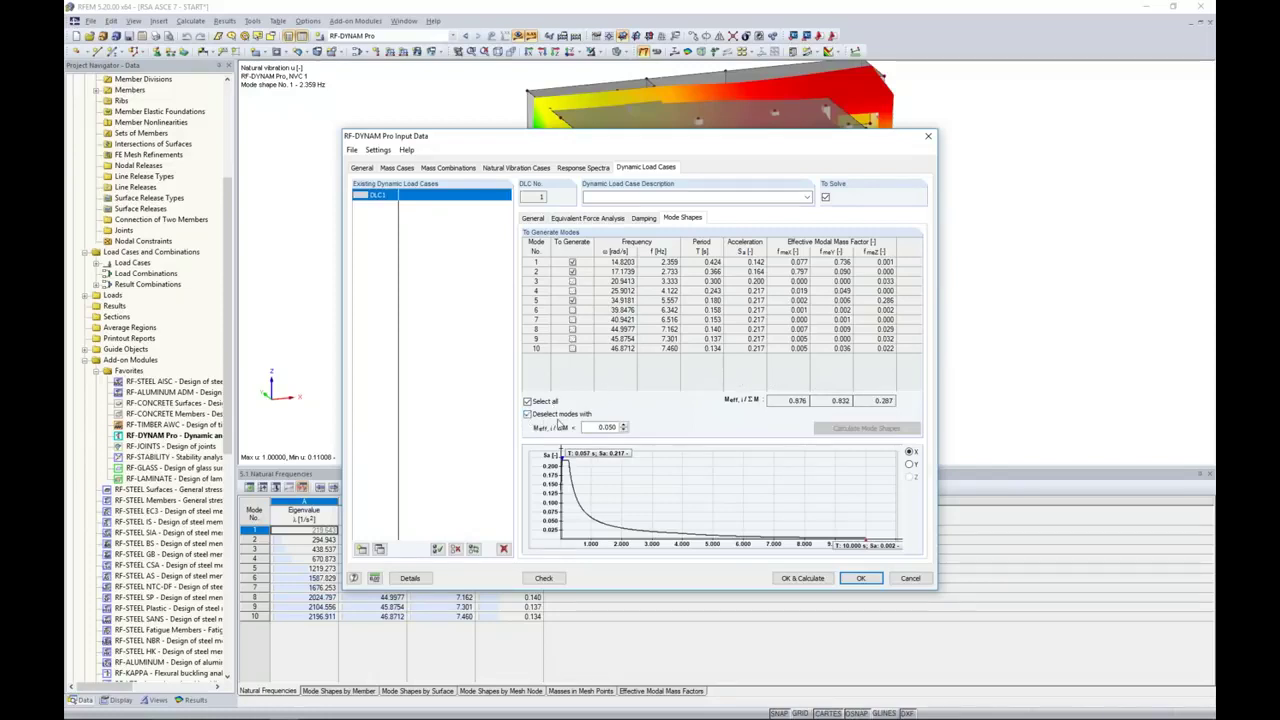
pyautogui.moveTo(579, 428); pyautogui.dragTo(649, 433)
pyautogui.write('0.03')
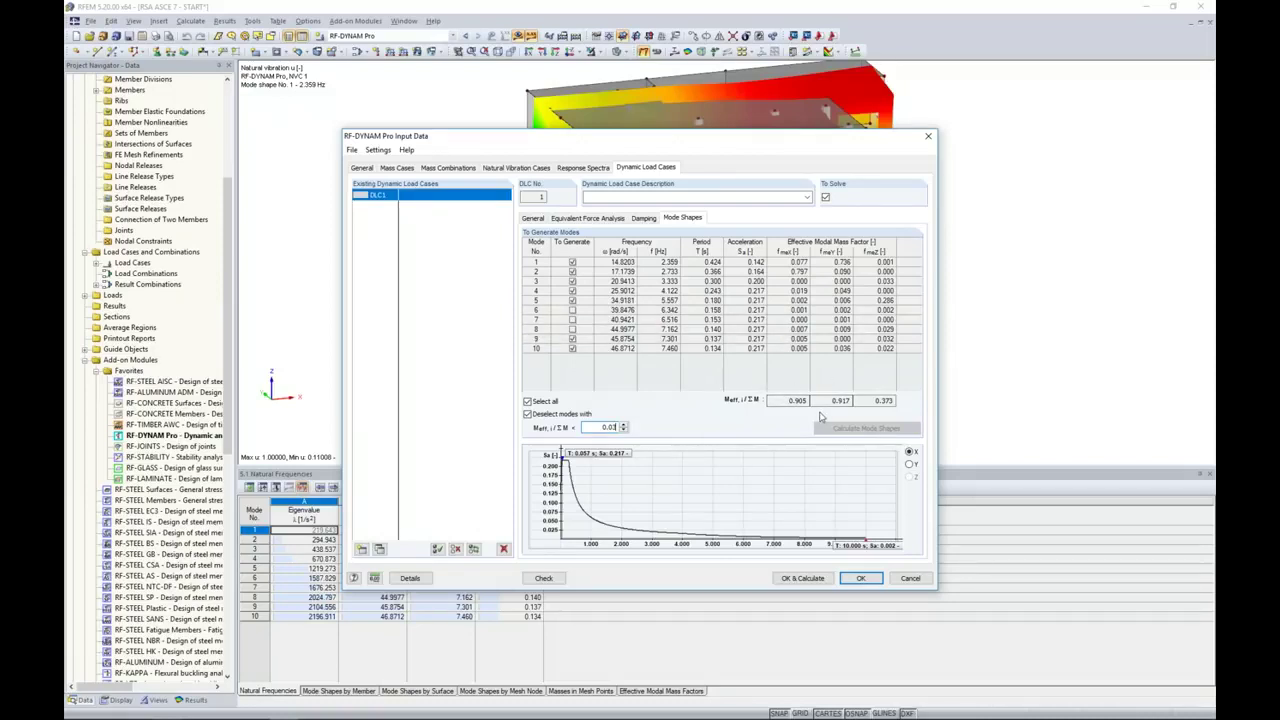
pyautogui.press('Tab')
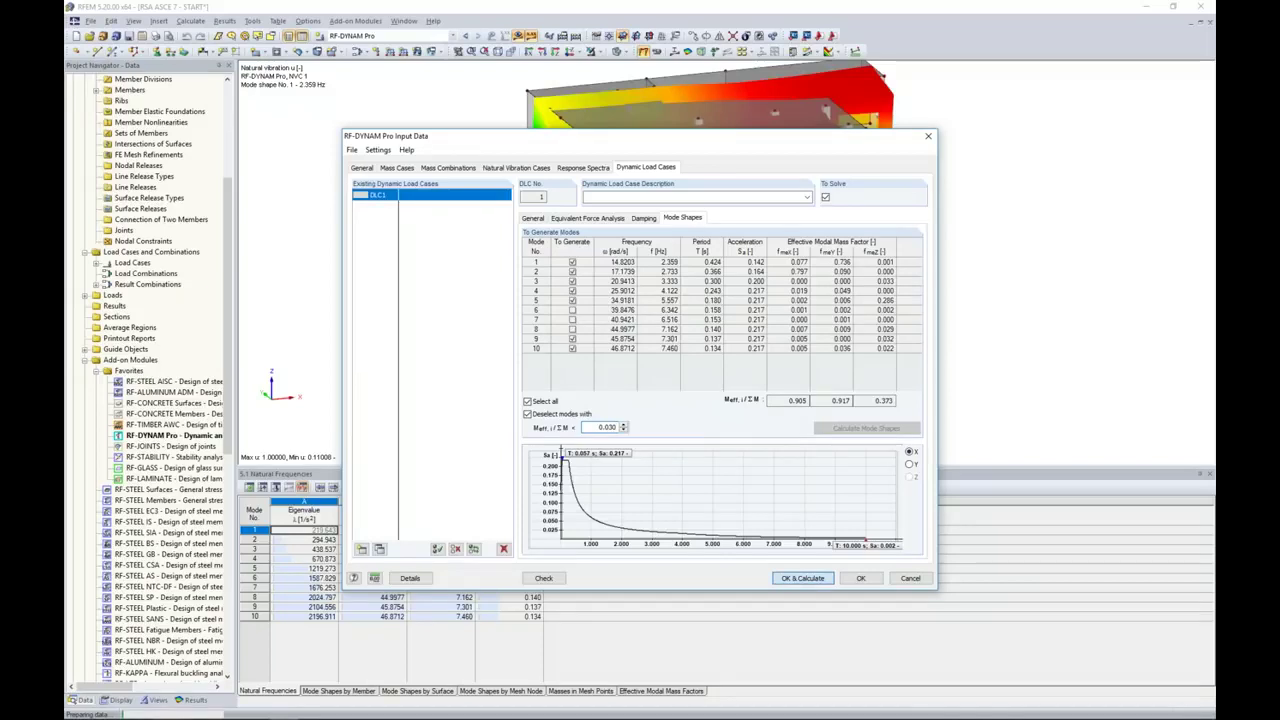
pyautogui.click(803, 578)
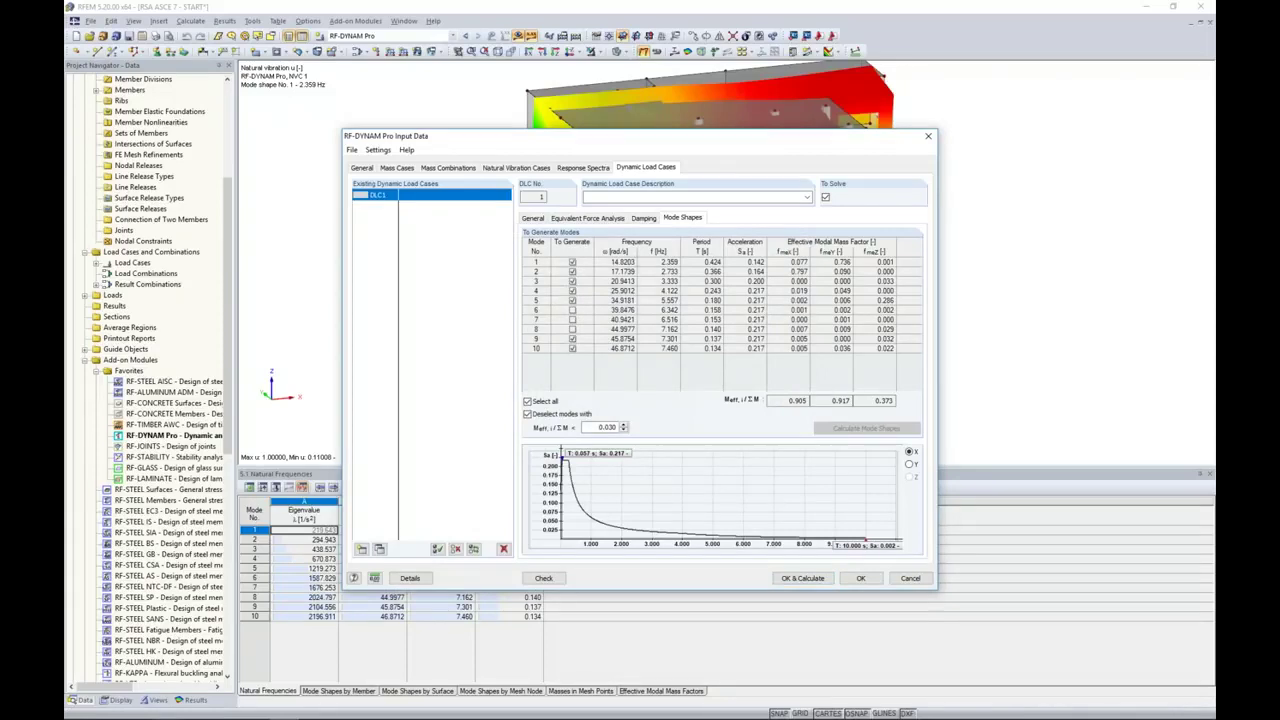
pyautogui.click(803, 578)
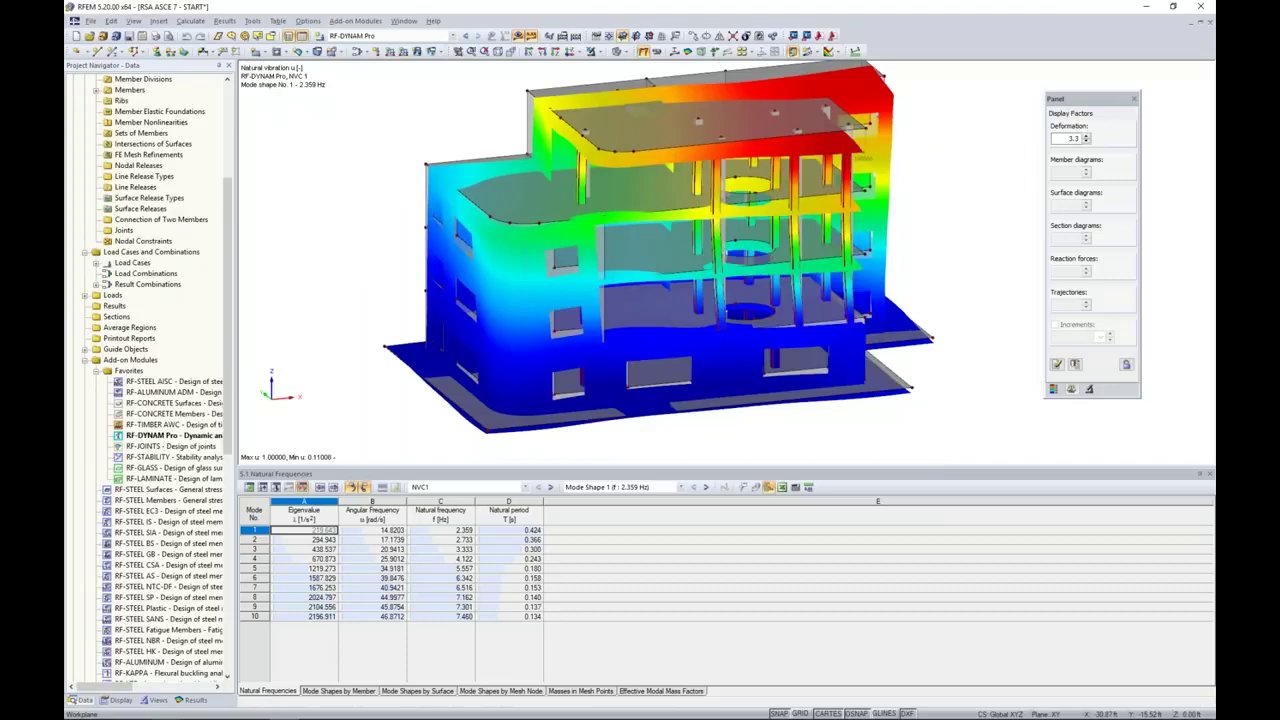
# - Show the equivalent loads of DLC1 for X-excitation, filtered to mode shape 1
pyautogui.click(525, 487)
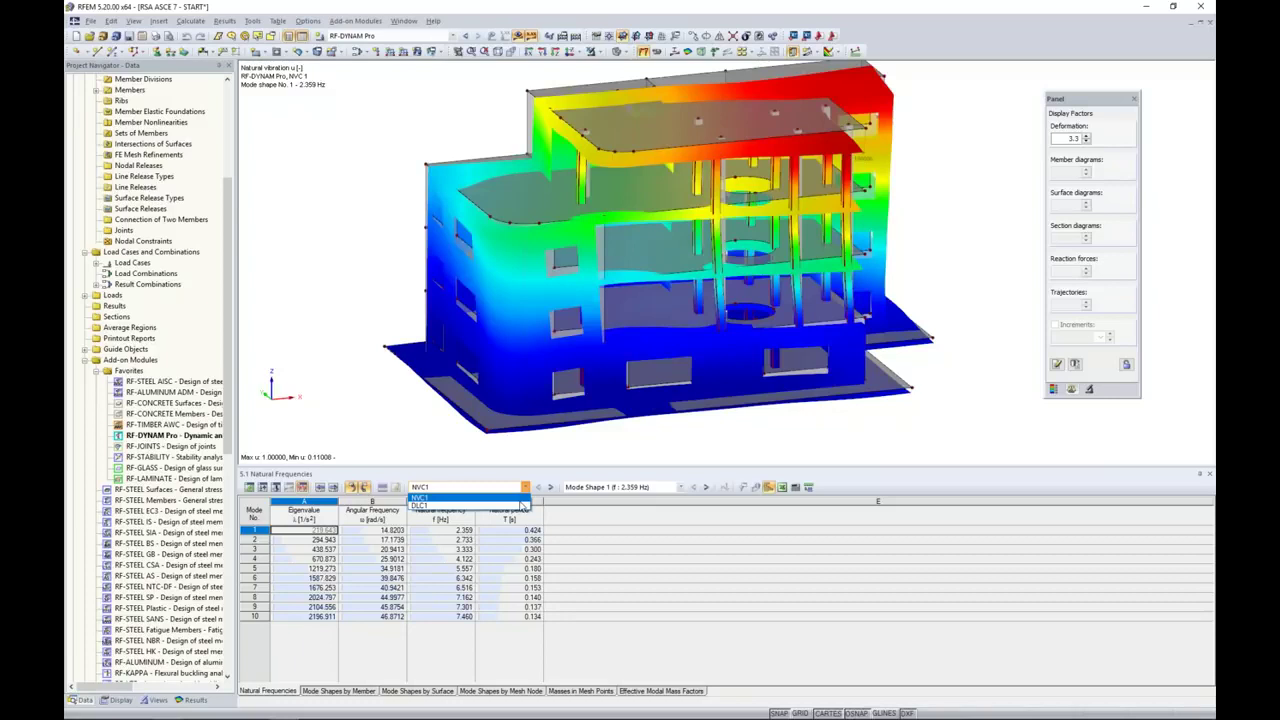
pyautogui.click(518, 505)
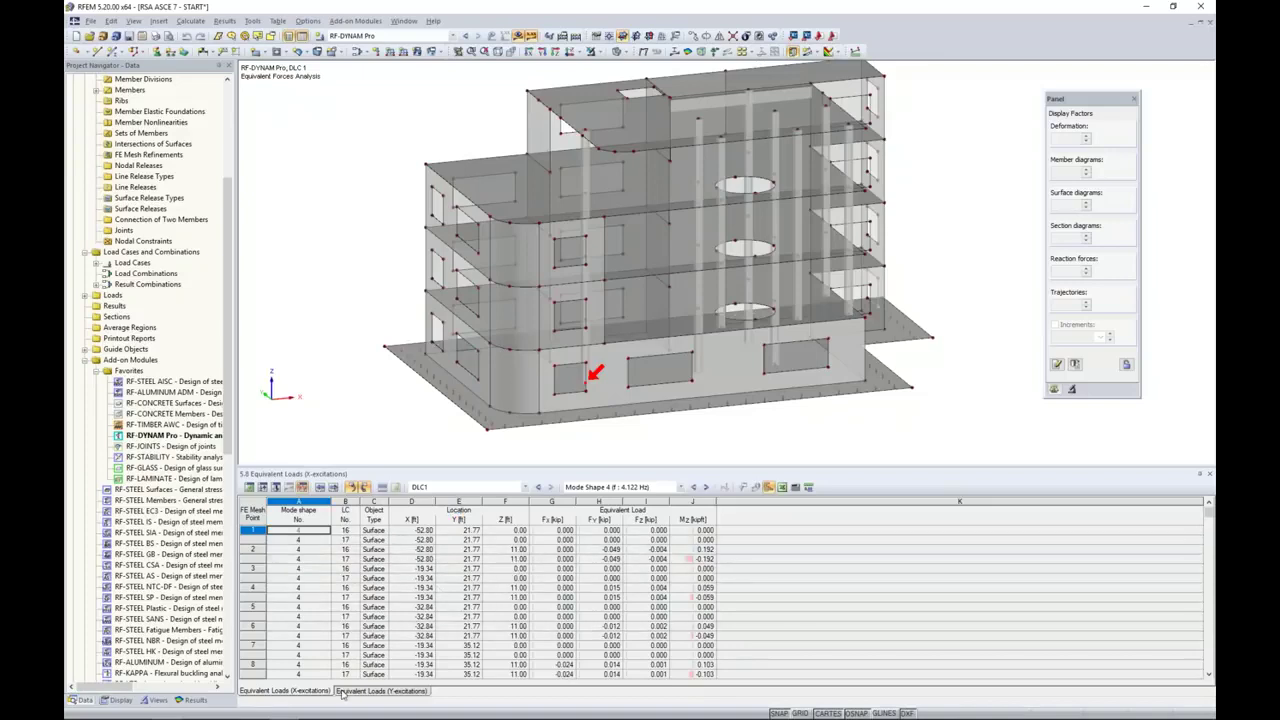
pyautogui.click(681, 488)
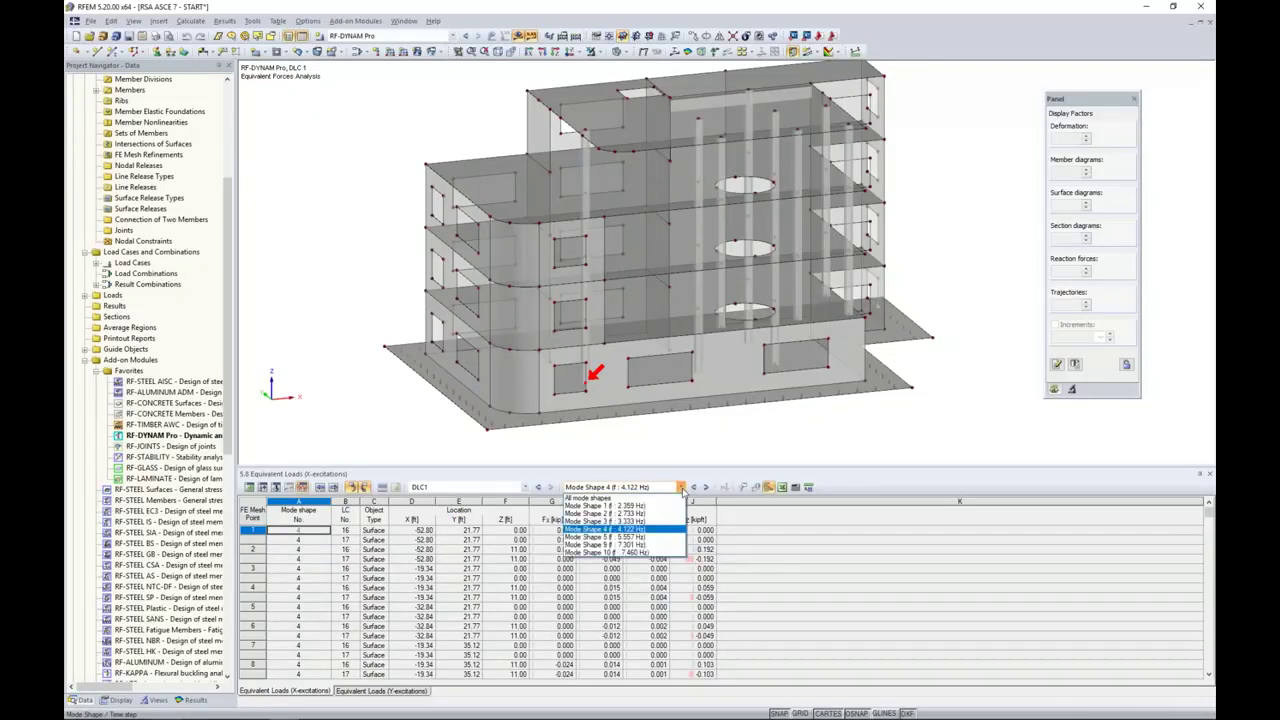
pyautogui.click(657, 506)
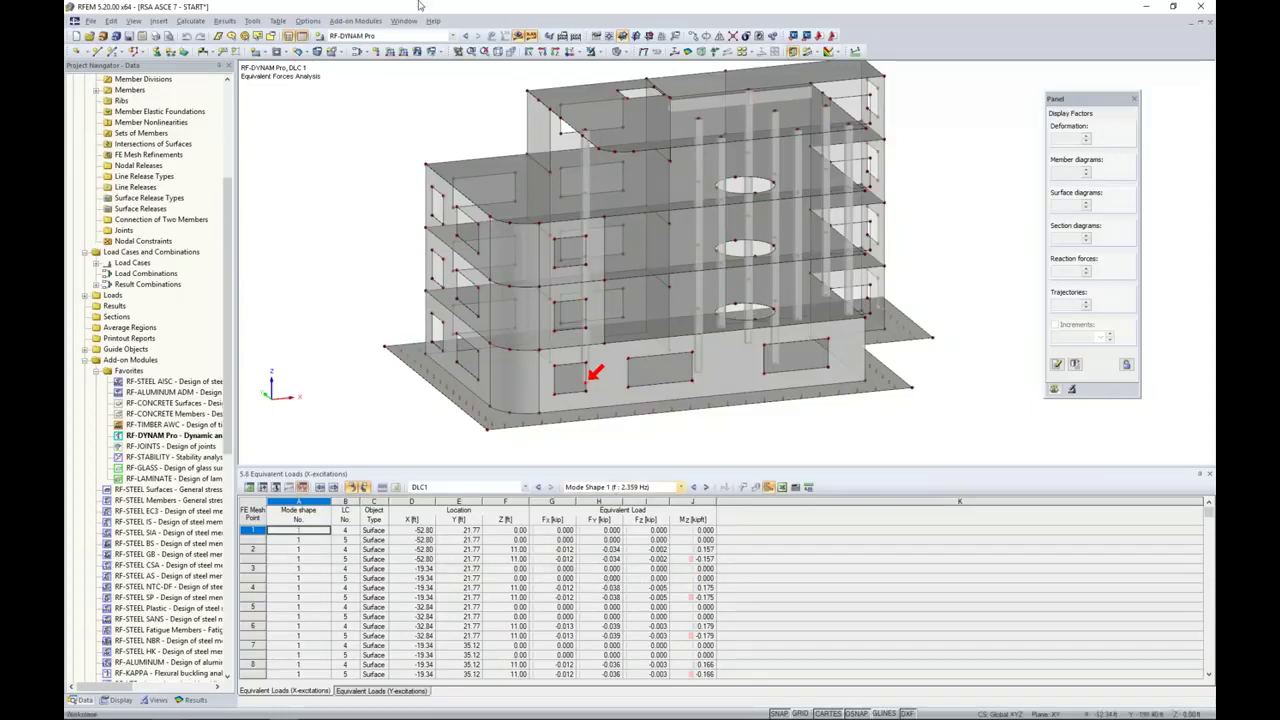
# - Examine the generated load cases for mode shape 1 in the X and Y directions with positive and negative torsion
pyautogui.click(357, 52)
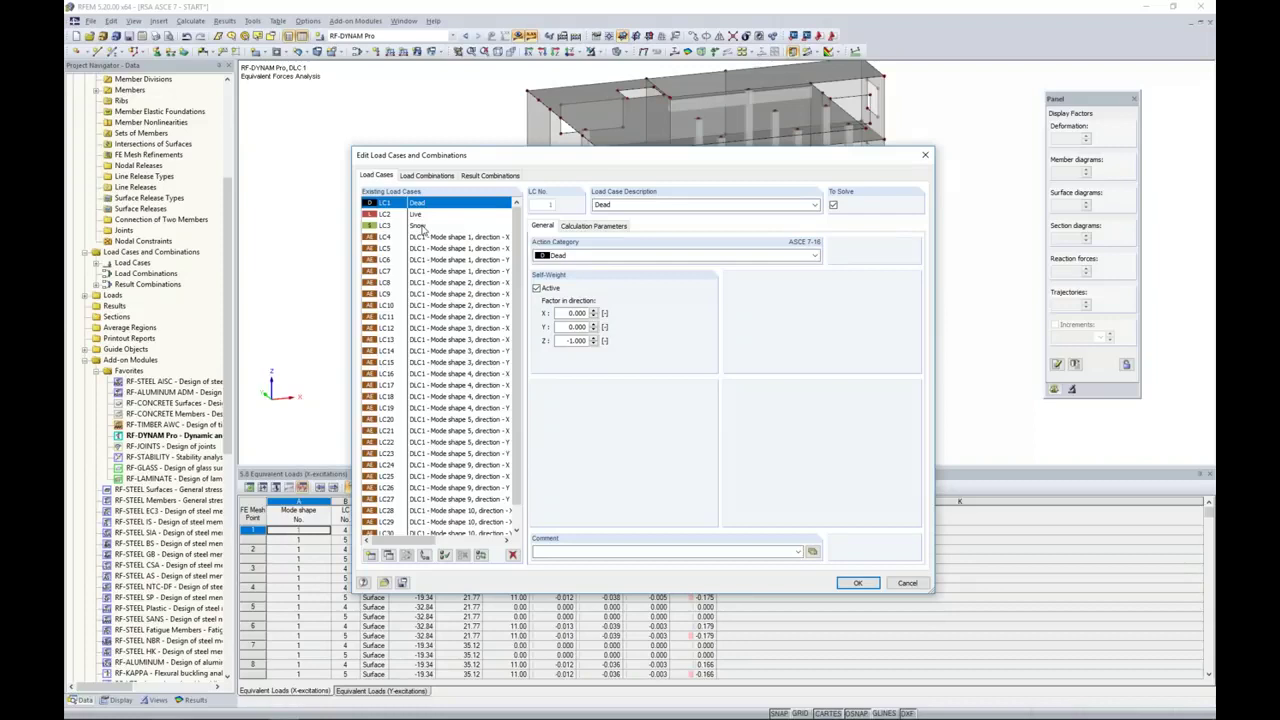
pyautogui.moveTo(413, 541); pyautogui.dragTo(448, 541)
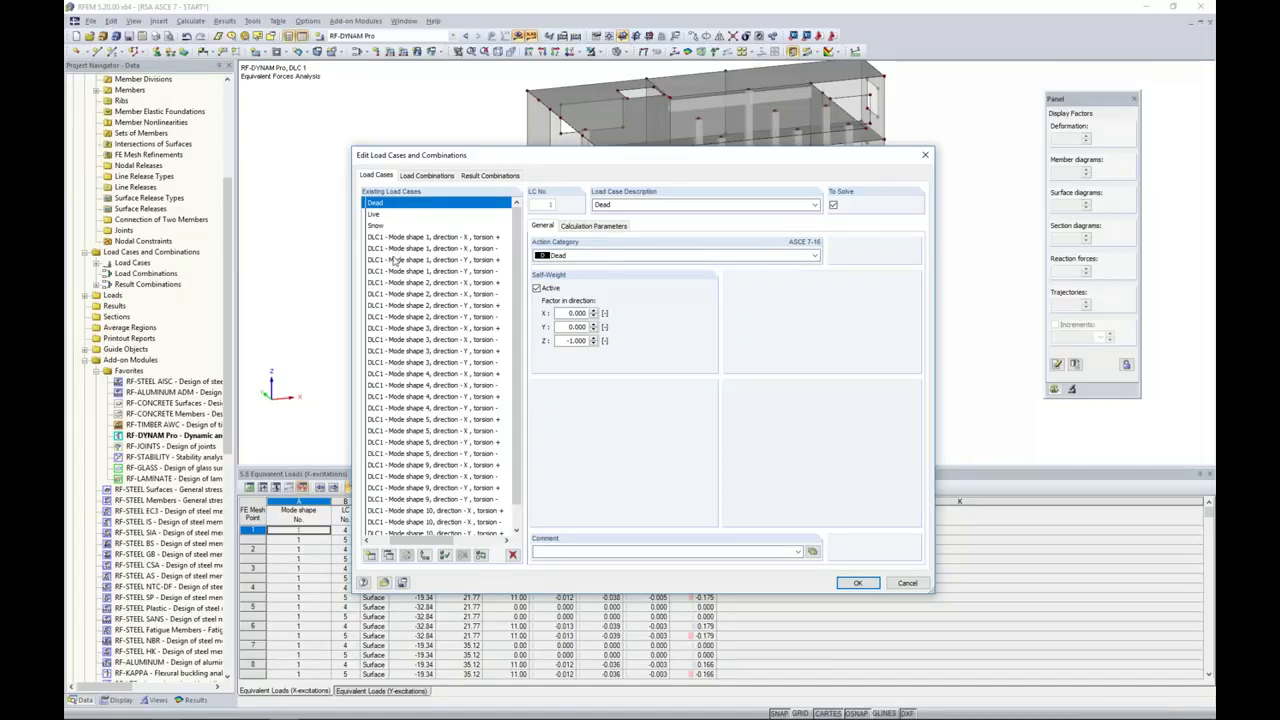
pyautogui.click(397, 237)
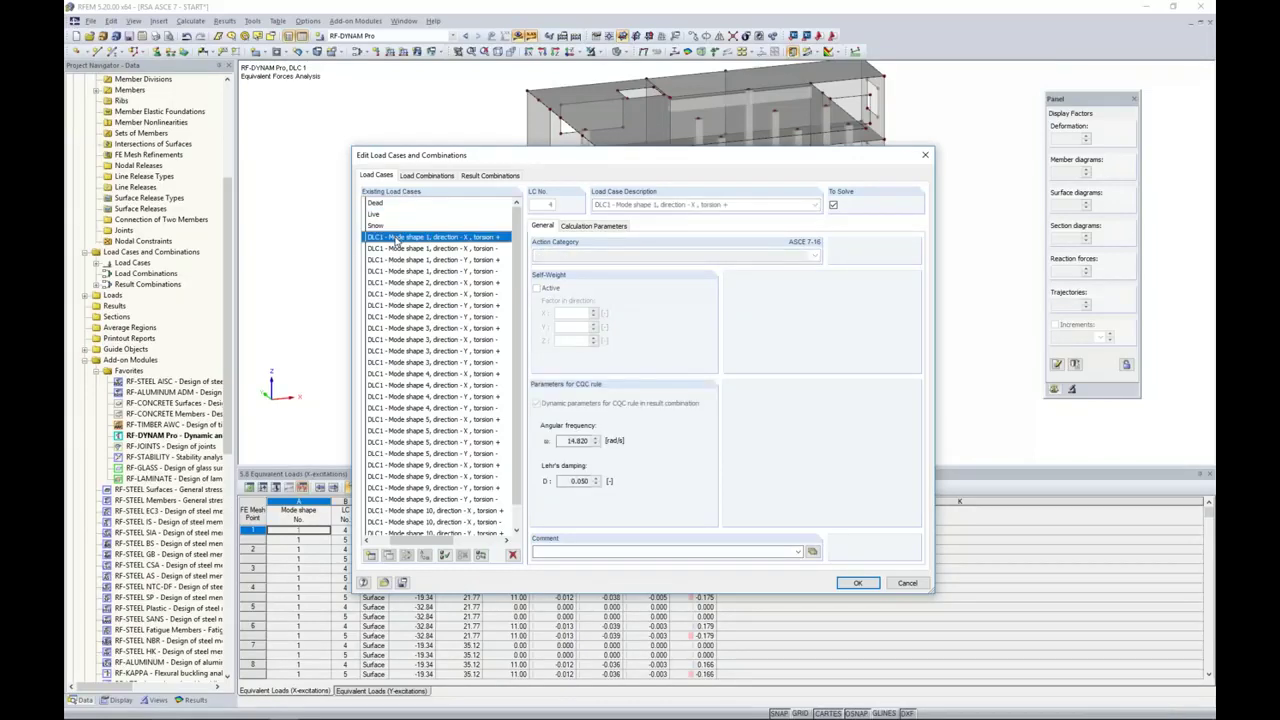
pyautogui.click(484, 248)
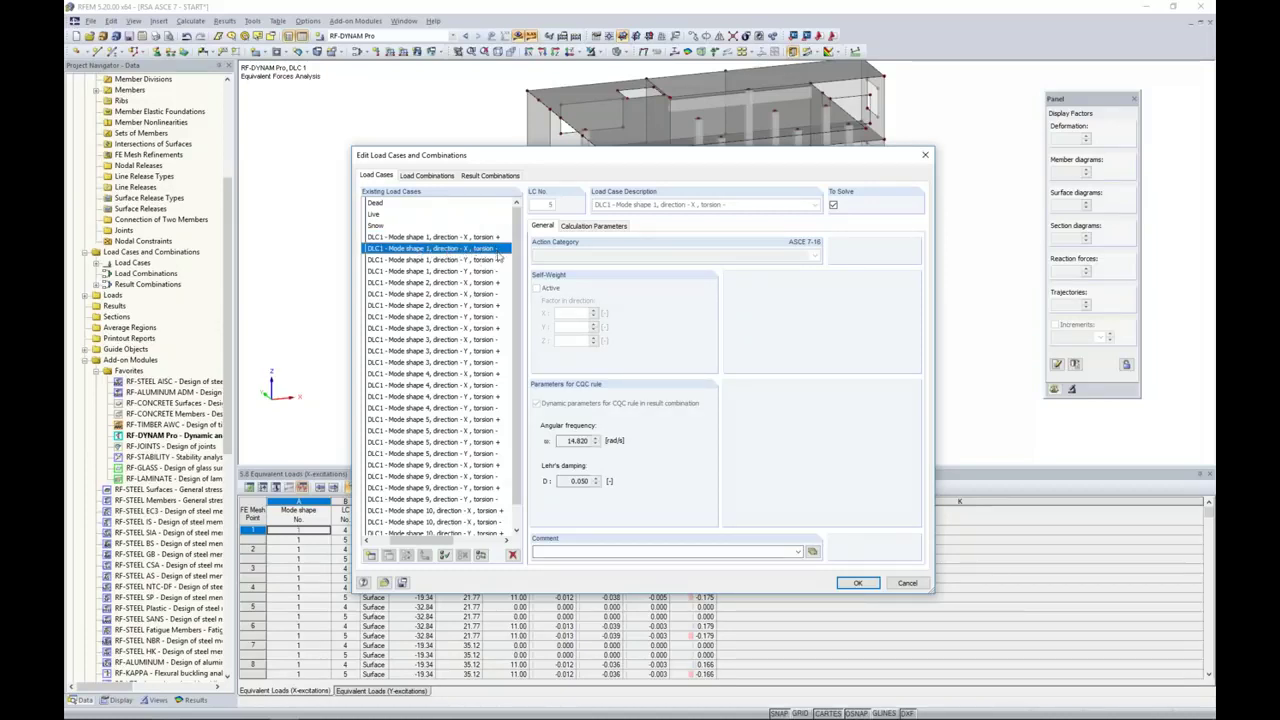
pyautogui.click(444, 261)
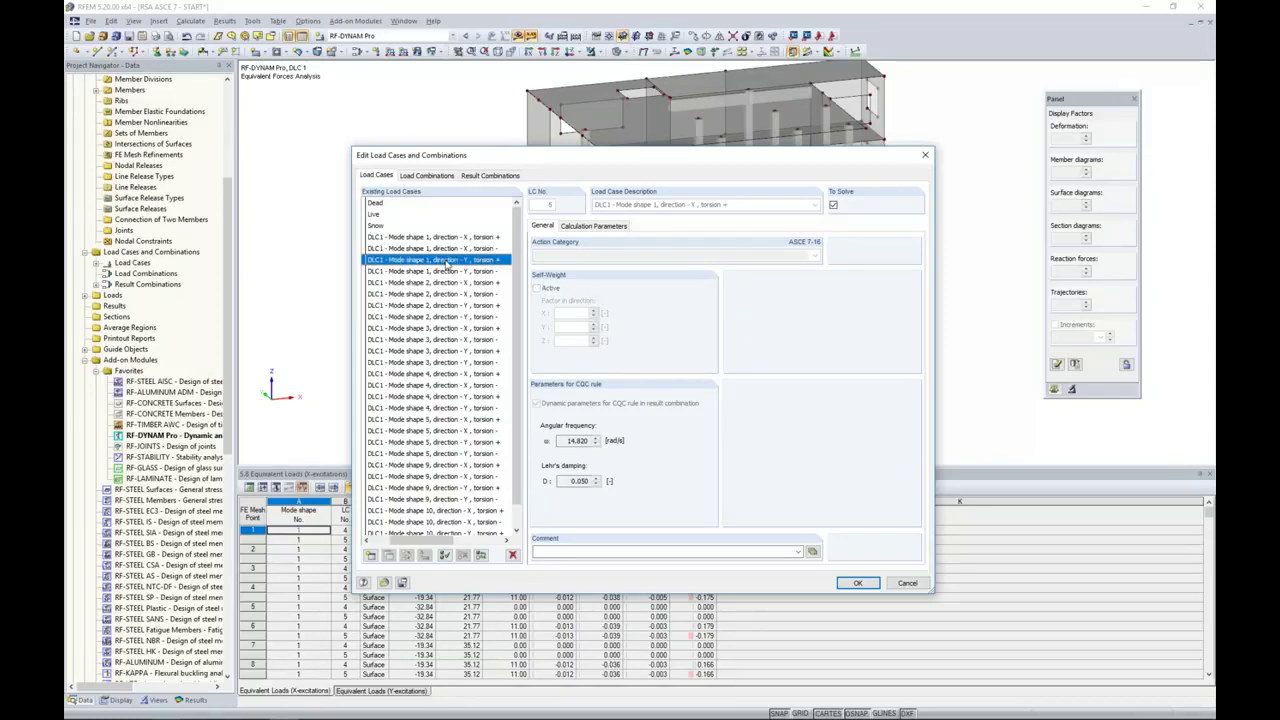
pyautogui.moveTo(516, 247); pyautogui.dragTo(516, 284)
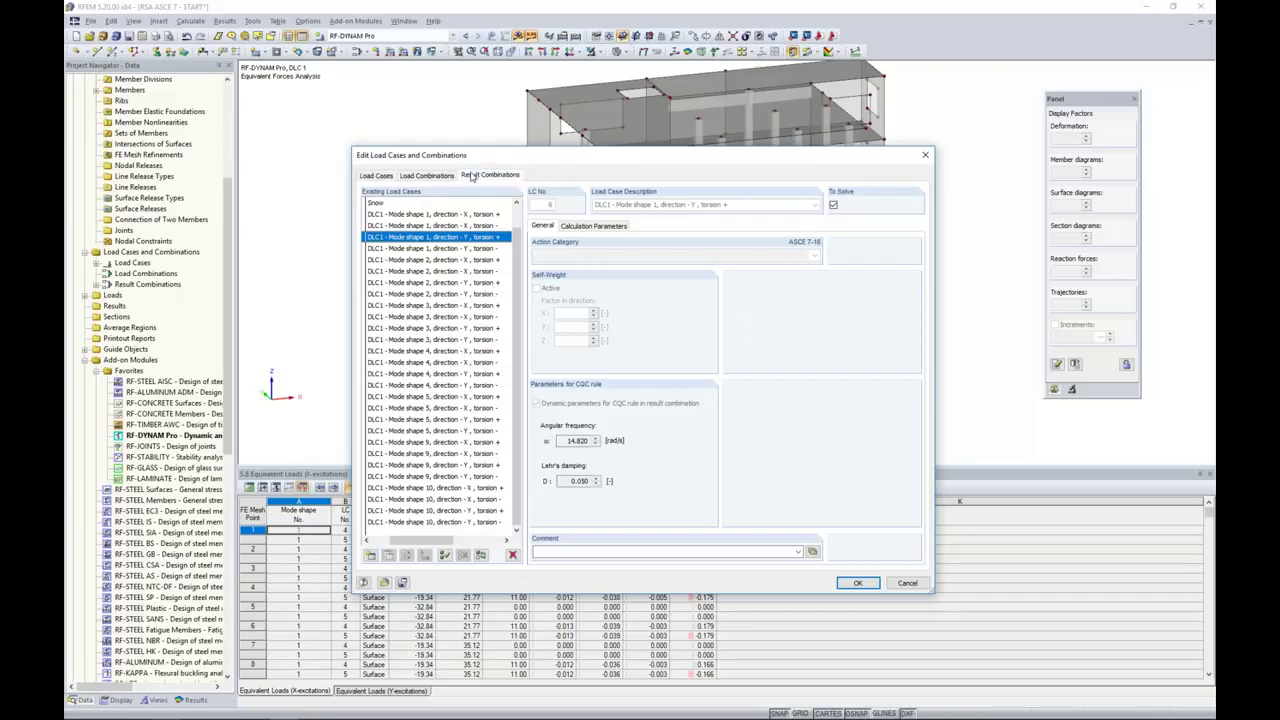
# - Examine the load cases and calculation parameters of result combination RC1, the result envelope in X
pyautogui.click(478, 177)
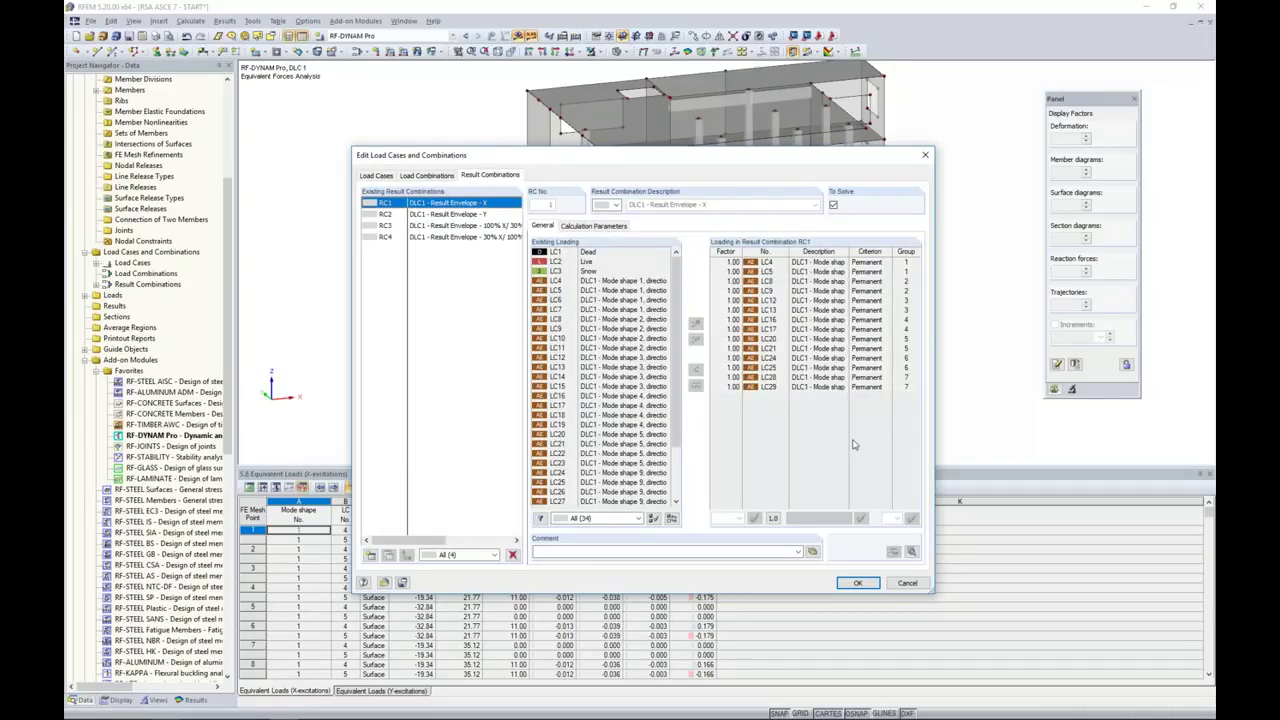
pyautogui.moveTo(851, 251); pyautogui.dragTo(898, 253)
pyautogui.moveTo(786, 506); pyautogui.dragTo(808, 506)
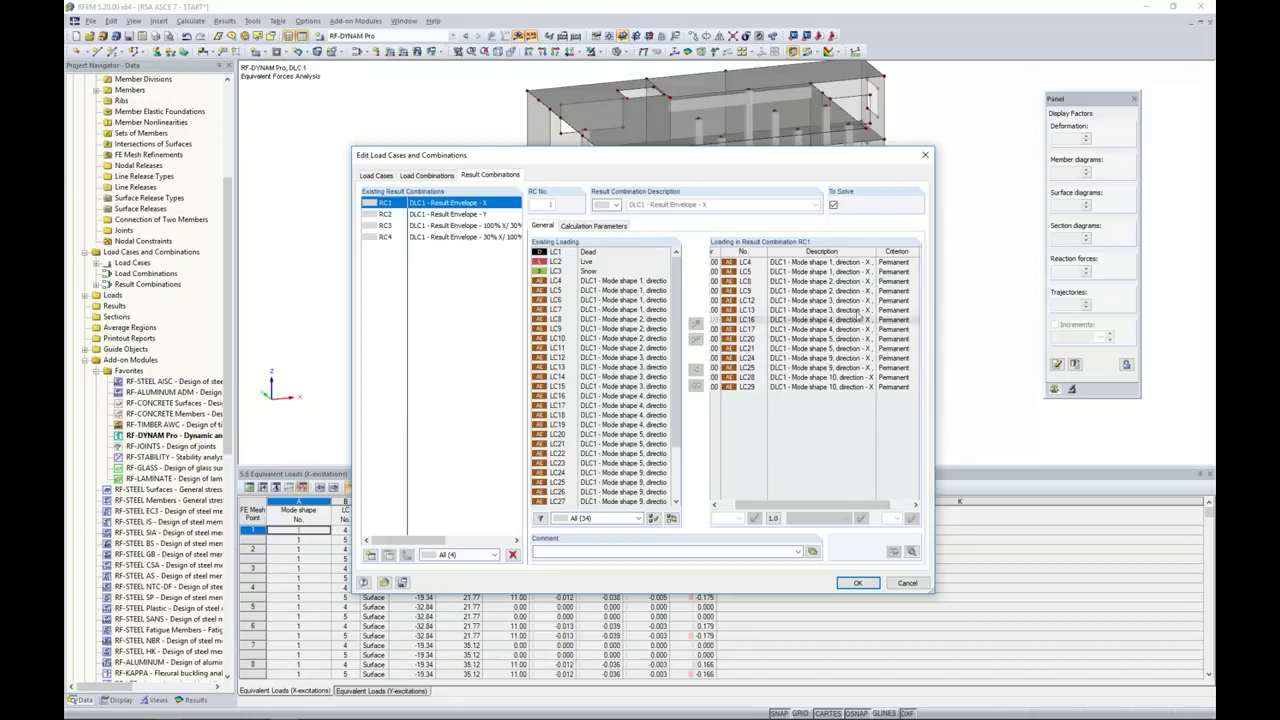
pyautogui.moveTo(875, 252); pyautogui.dragTo(900, 252)
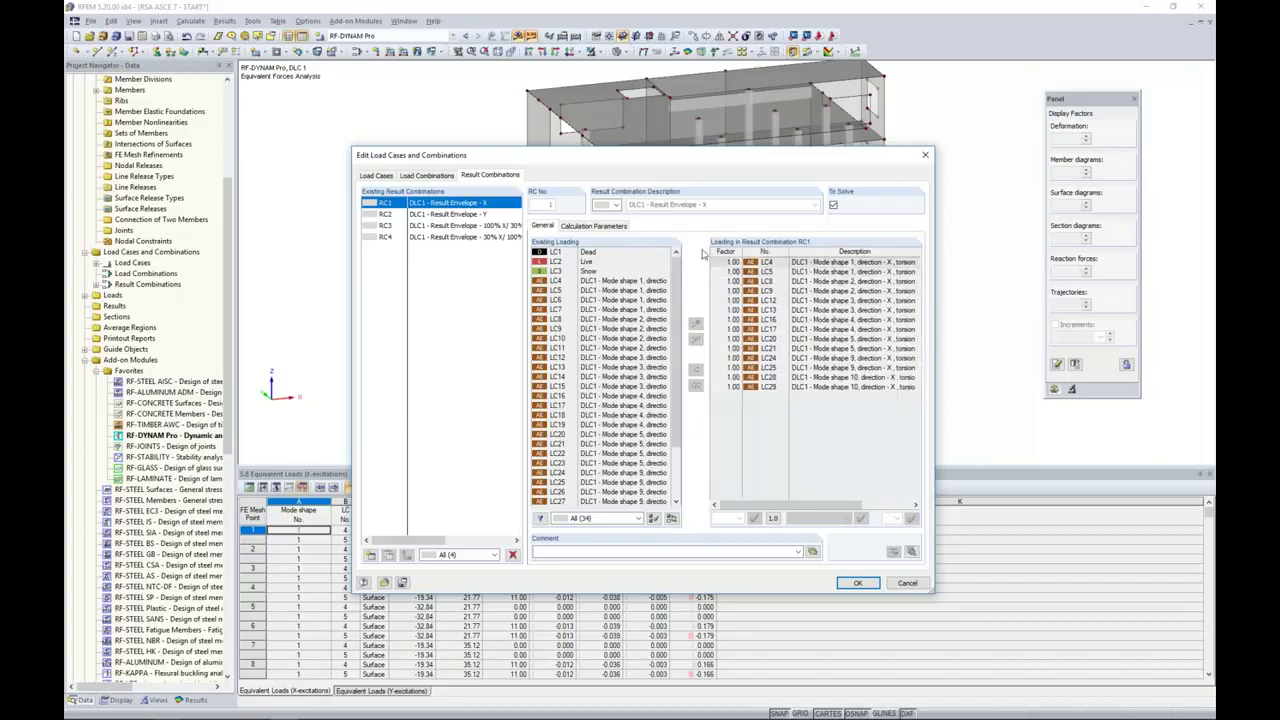
pyautogui.click(594, 226)
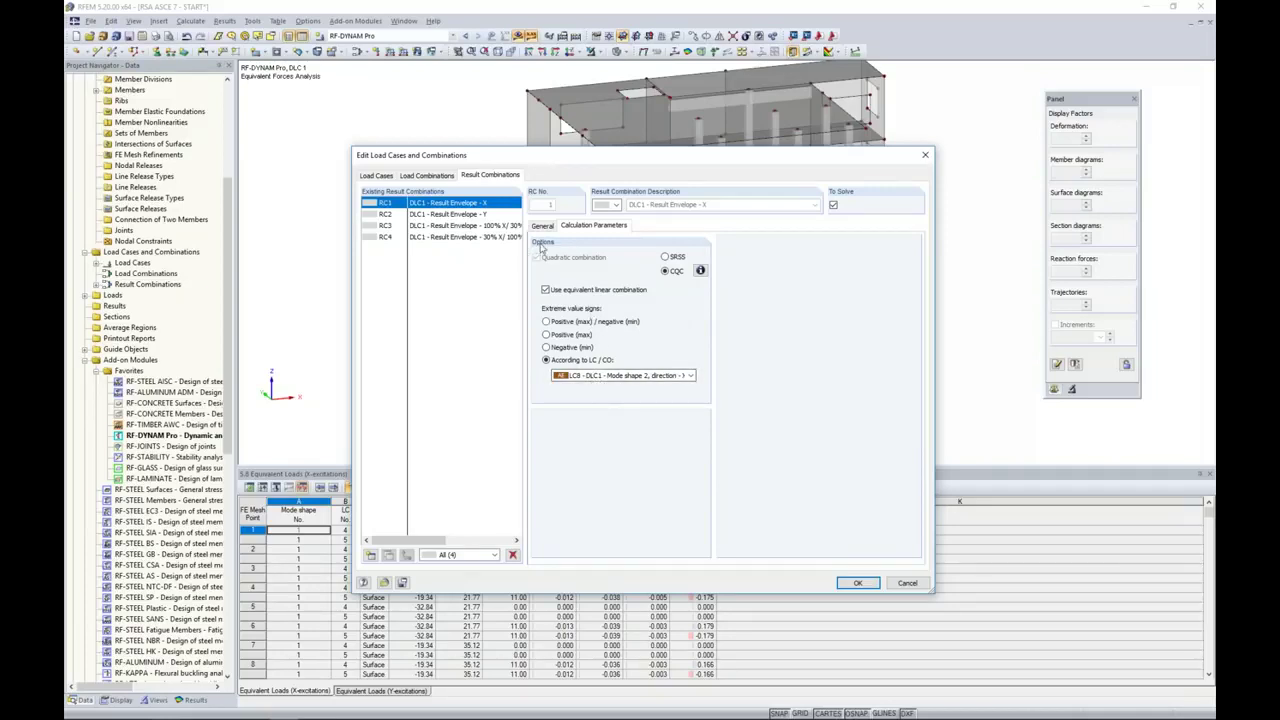
# - Examine the load cases and calculation parameters of result combination RC2, the result envelope in Y
pyautogui.click(476, 215)
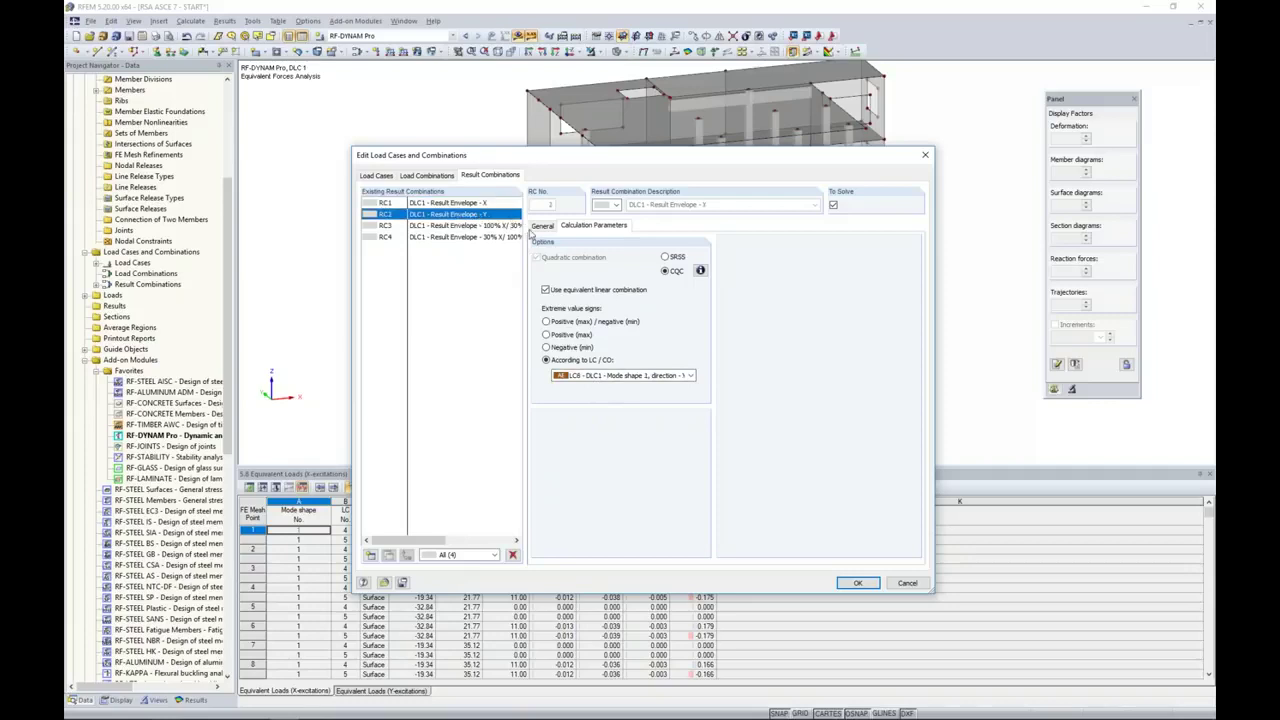
pyautogui.click(538, 226)
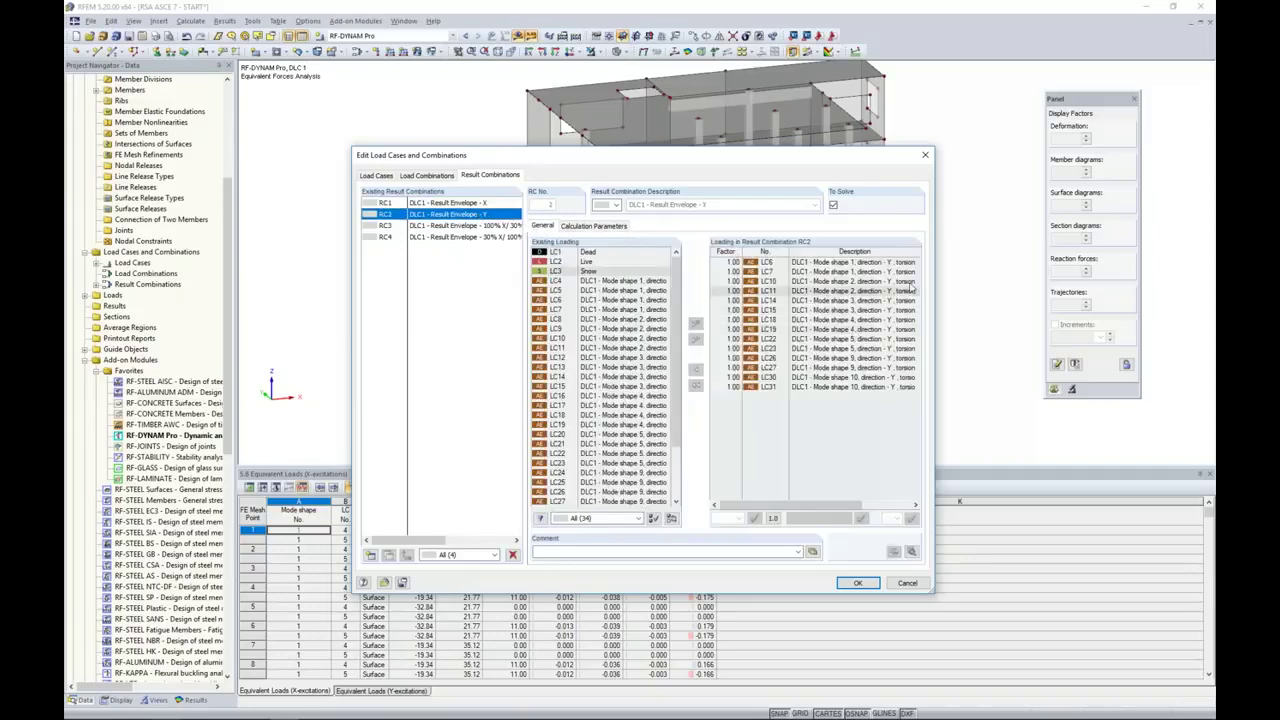
pyautogui.moveTo(920, 252); pyautogui.dragTo(897, 252)
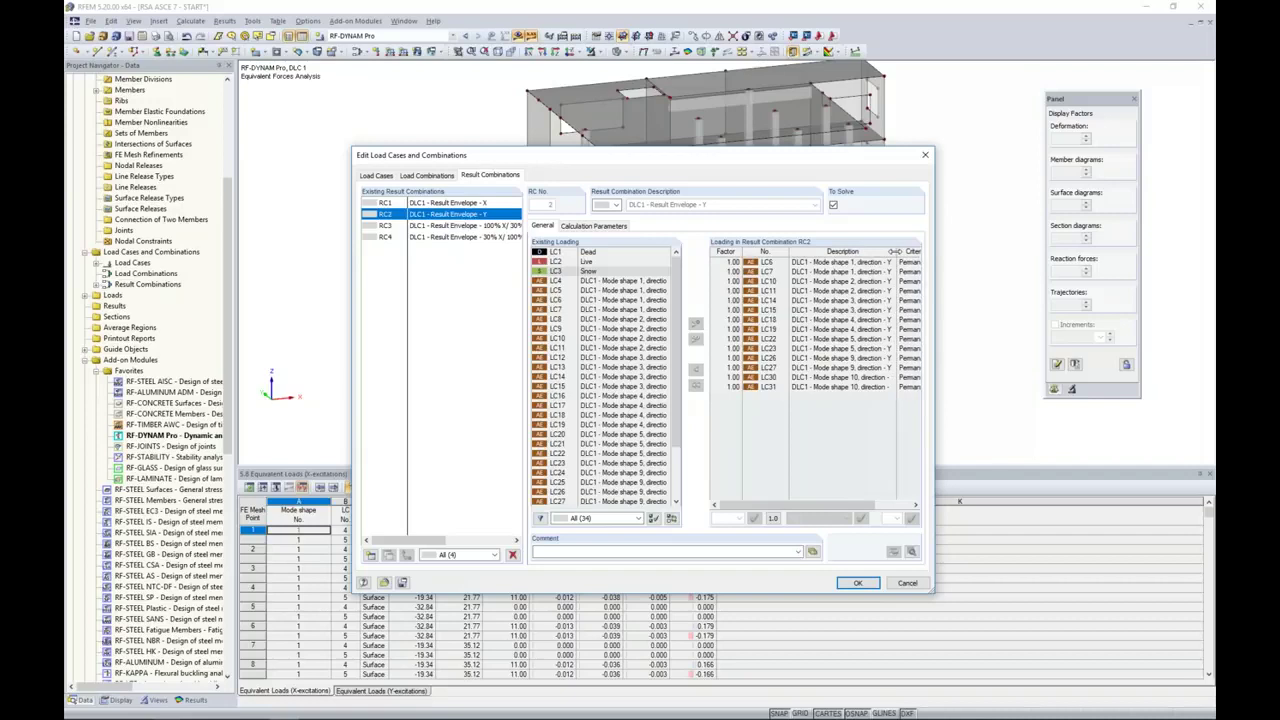
pyautogui.moveTo(808, 504); pyautogui.dragTo(826, 504)
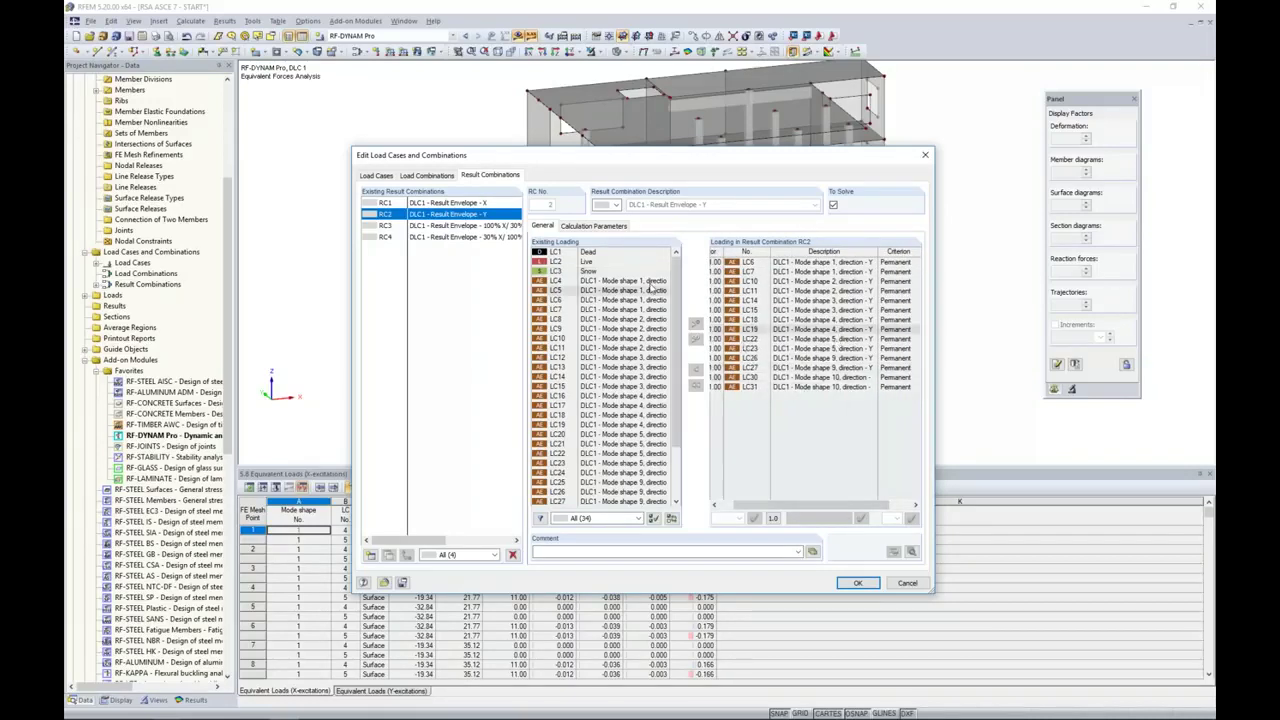
pyautogui.click(596, 226)
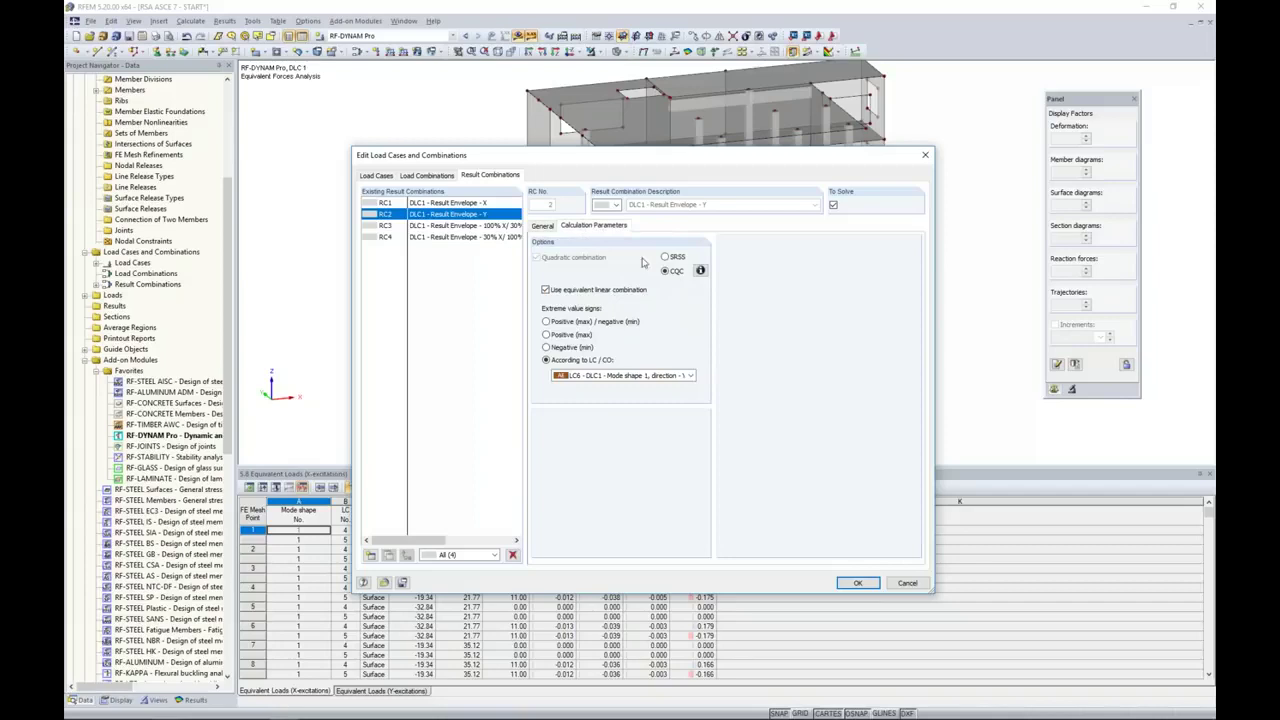
pyautogui.click(543, 226)
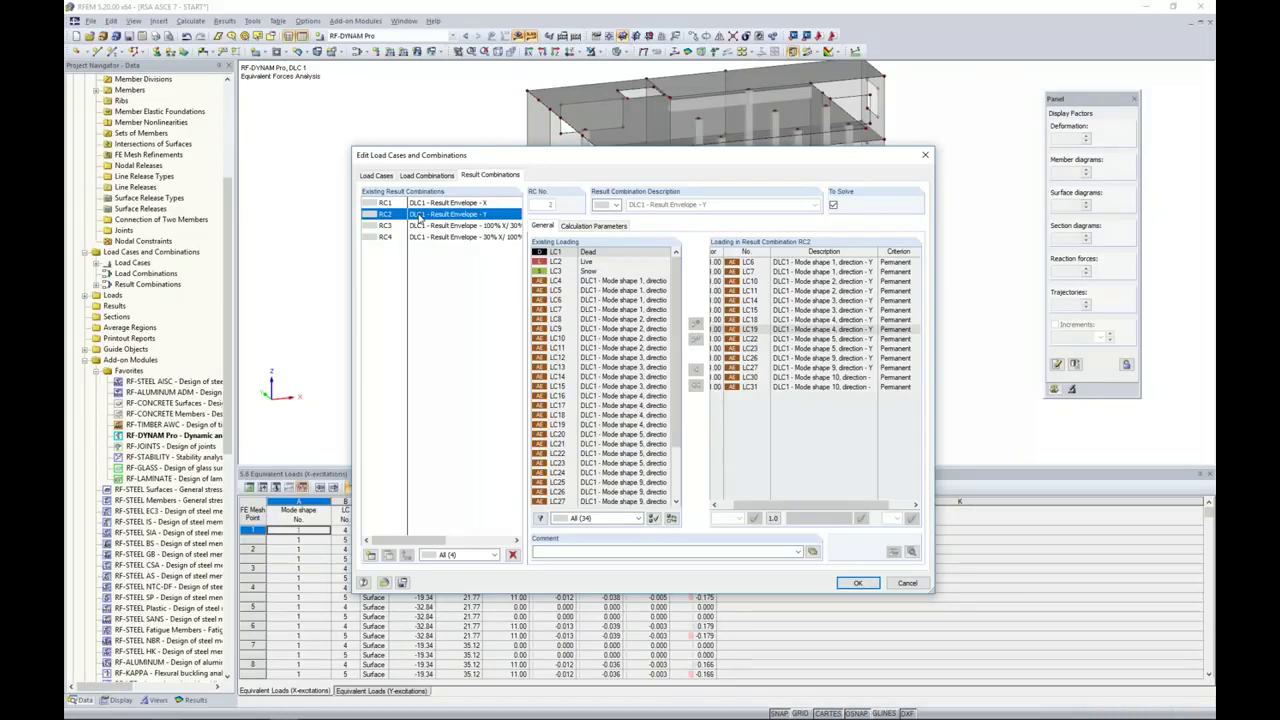
# - Examine the RC1 and RC2 factors in the 100% X/30% Y and 30% X/100% Y result combinations and close the load case settings
pyautogui.click(420, 226)
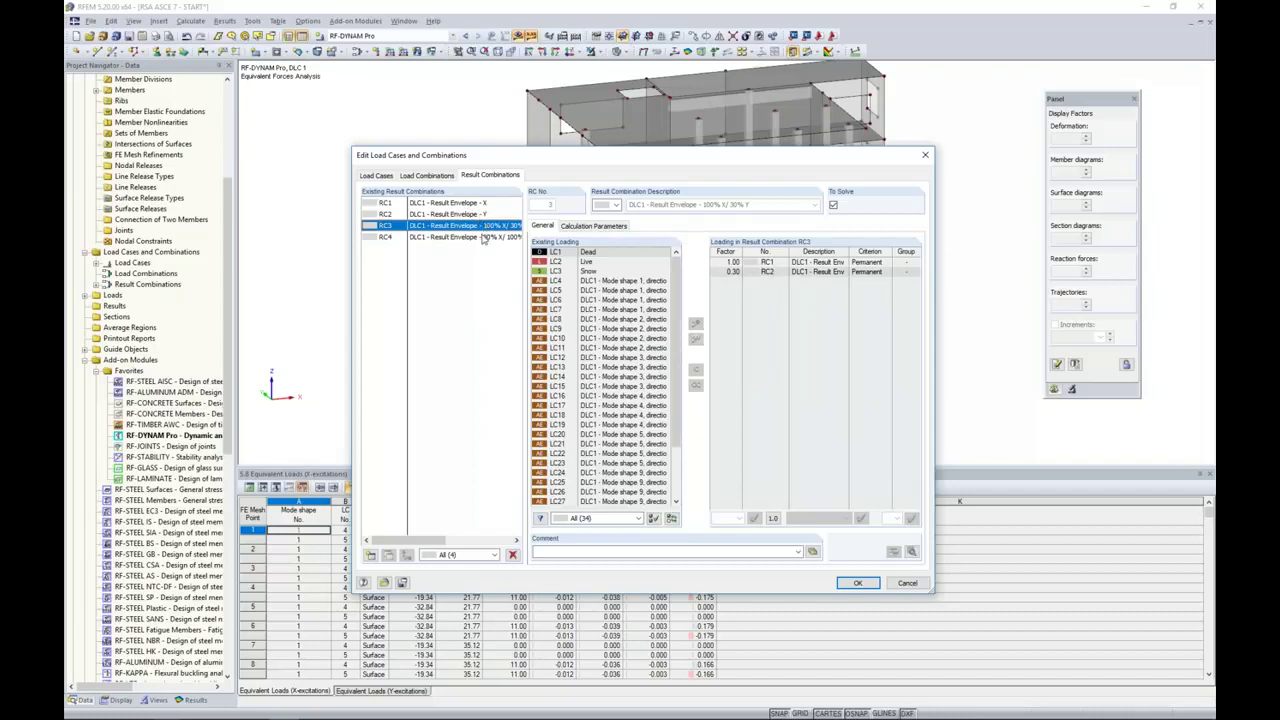
pyautogui.click(481, 238)
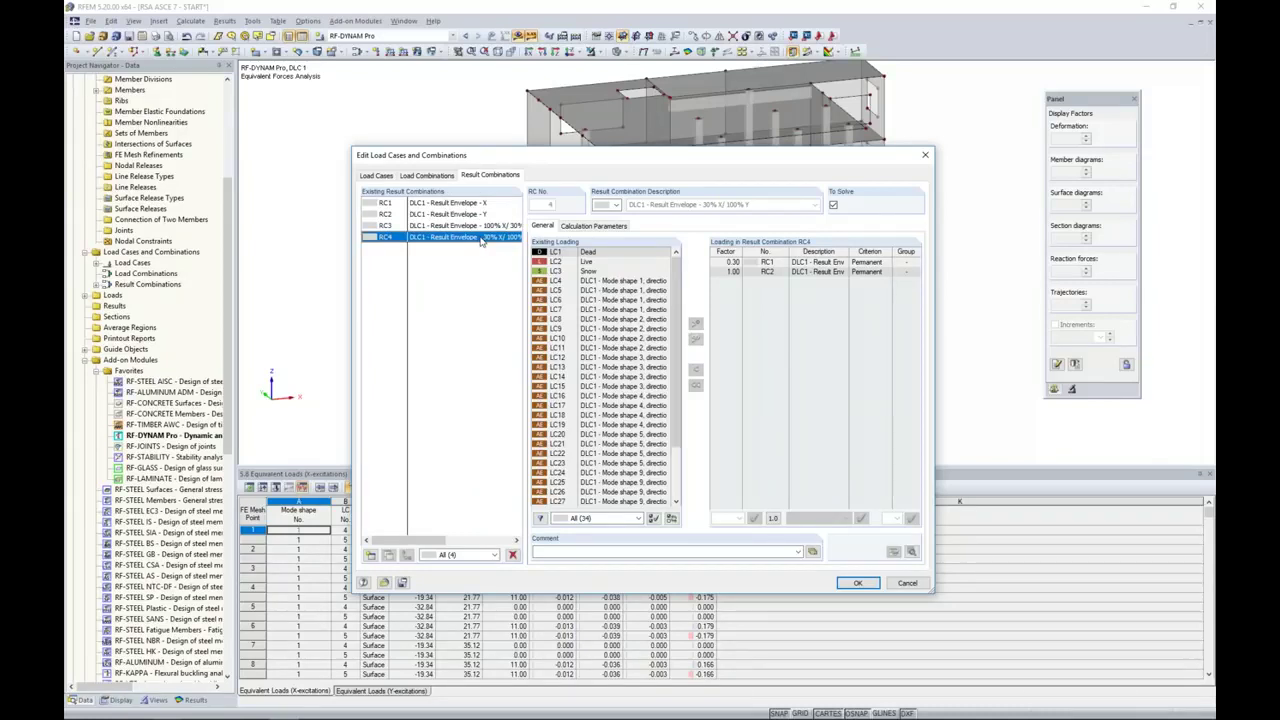
pyautogui.click(856, 583)
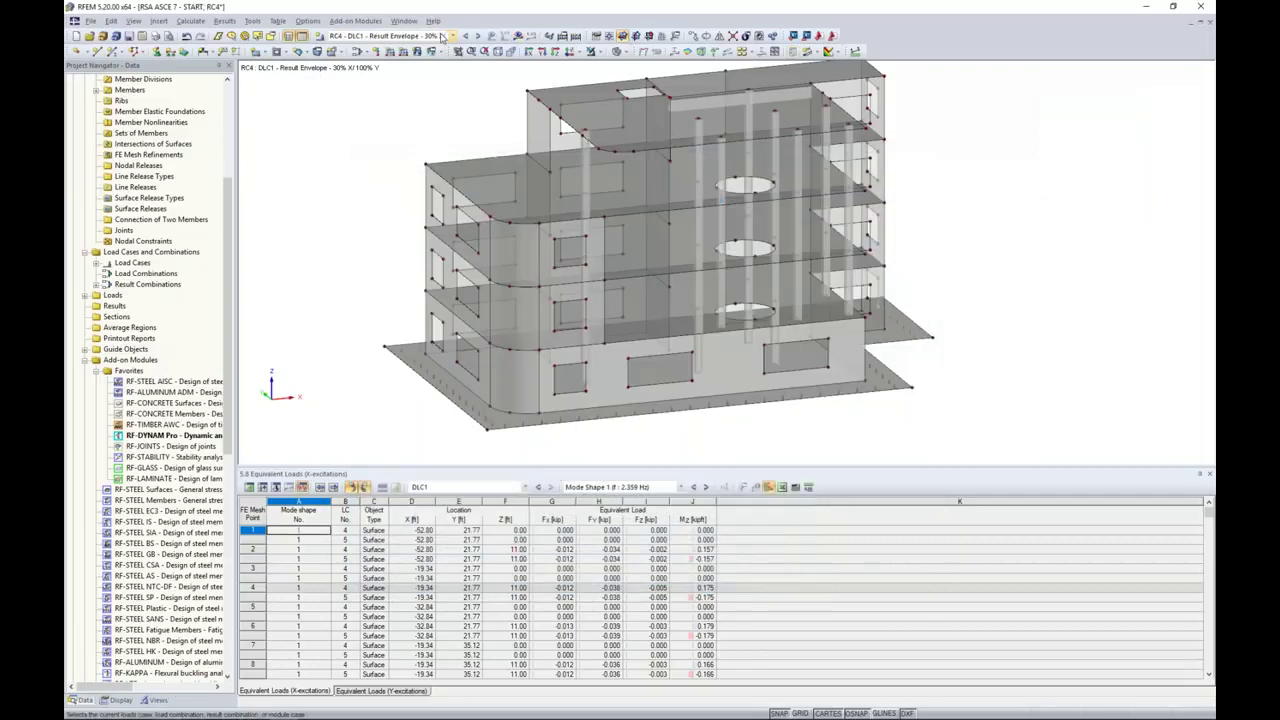
# - Show load case LC4, mode shape 1 in X with positive torsion, and examine its equivalent loads along a column
pyautogui.click(443, 37)
pyautogui.scroll(5, 477, 79)
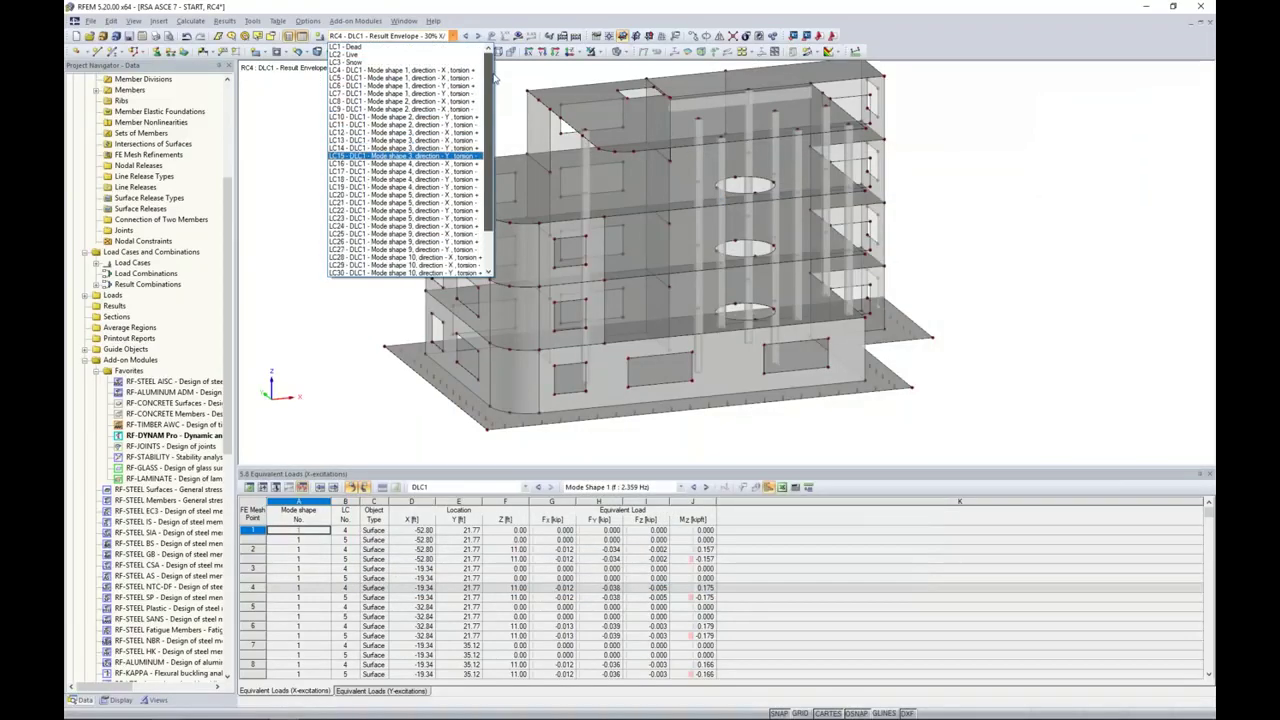
pyautogui.click(472, 71)
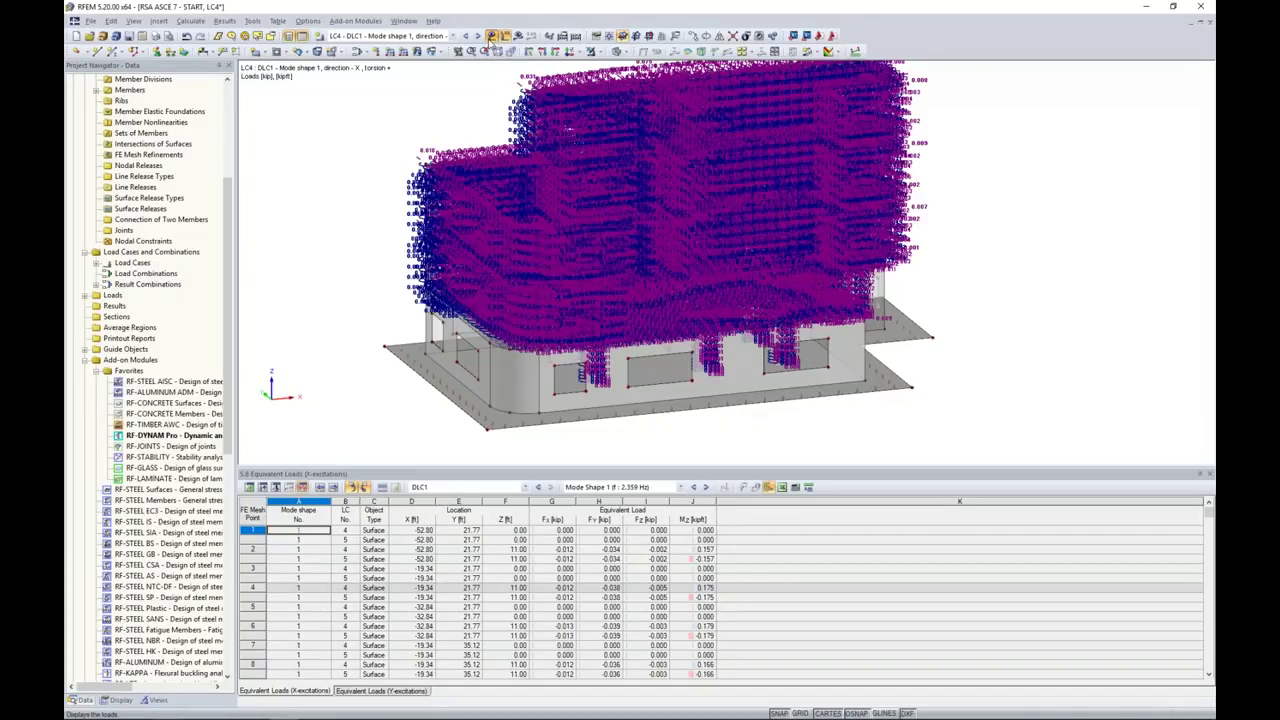
pyautogui.moveTo(931, 297); pyautogui.dragTo(918, 324, button='middle')
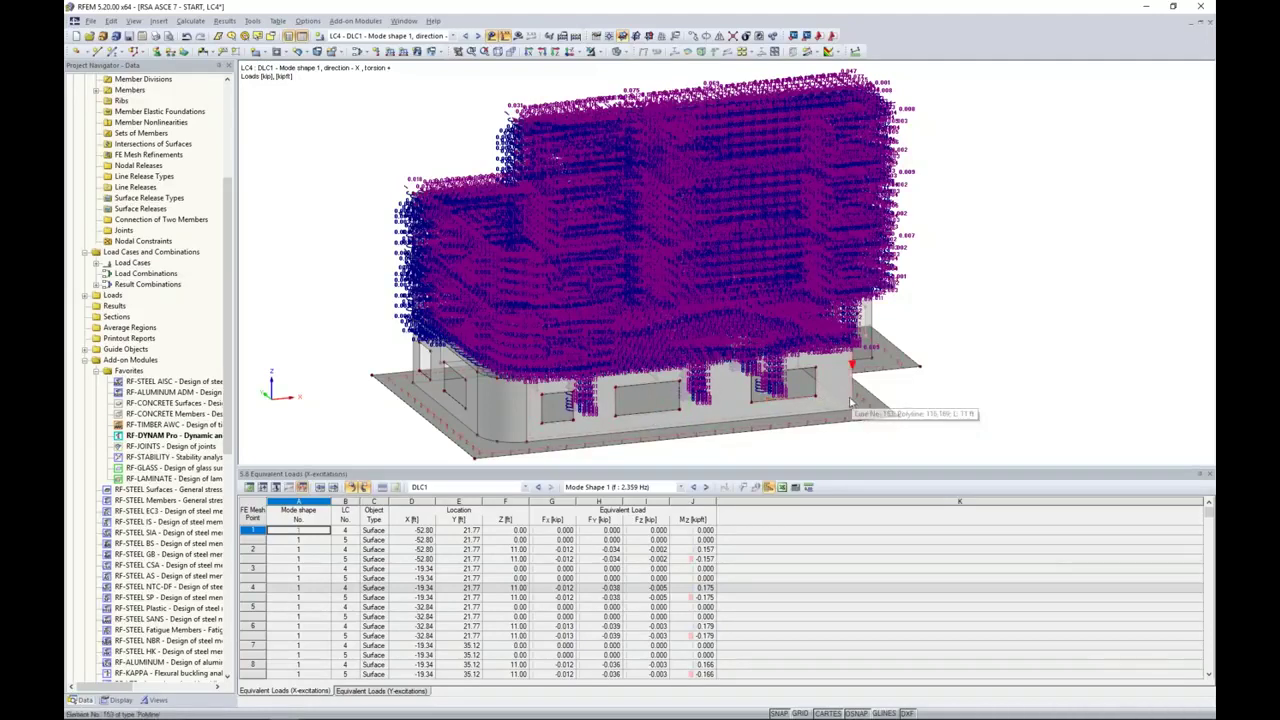
pyautogui.keyDown('ctrl'); pyautogui.moveTo(823, 312); pyautogui.dragTo(1014, 329, button='middle'); pyautogui.keyUp('ctrl')
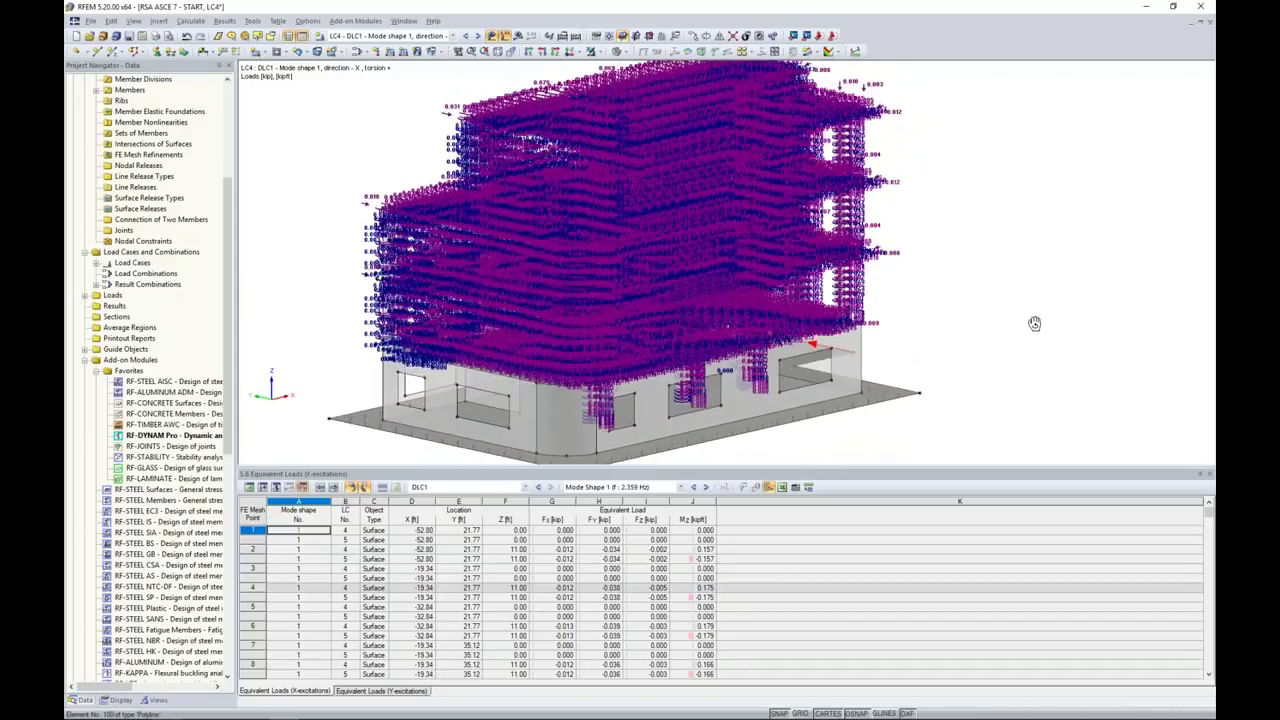
pyautogui.scroll(5, 845, 285)
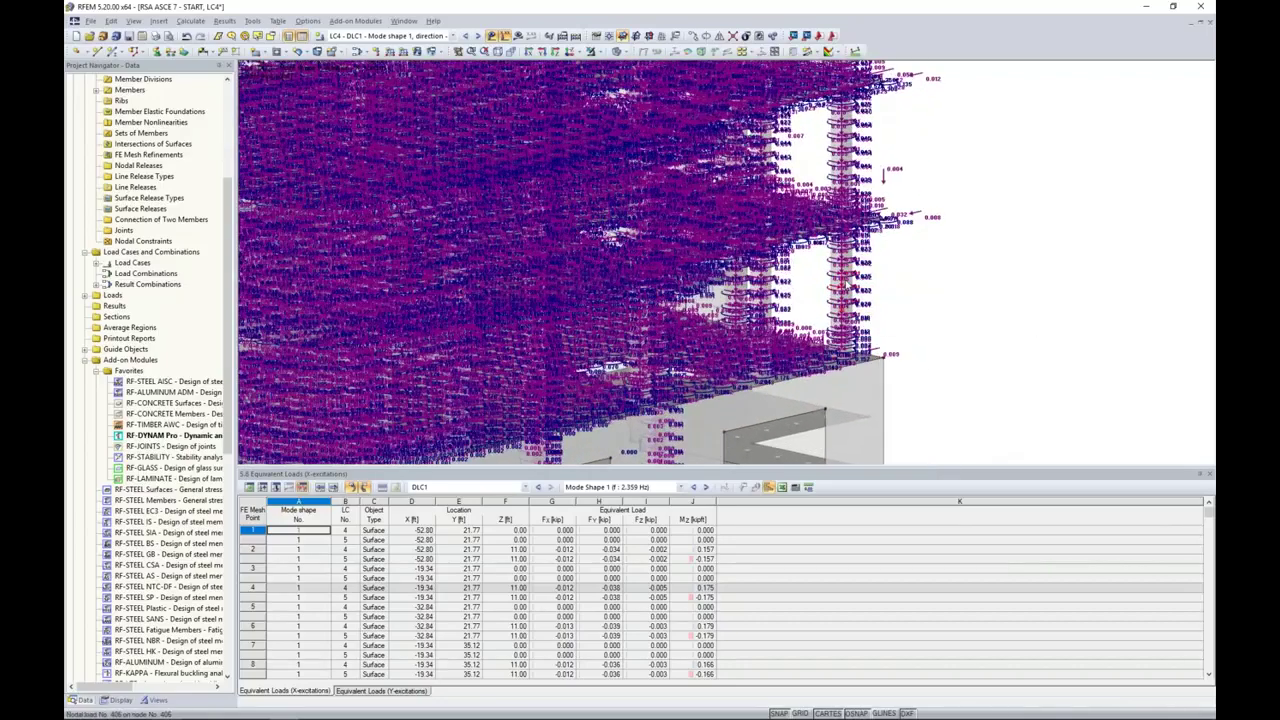
pyautogui.scroll(6, 845, 285)
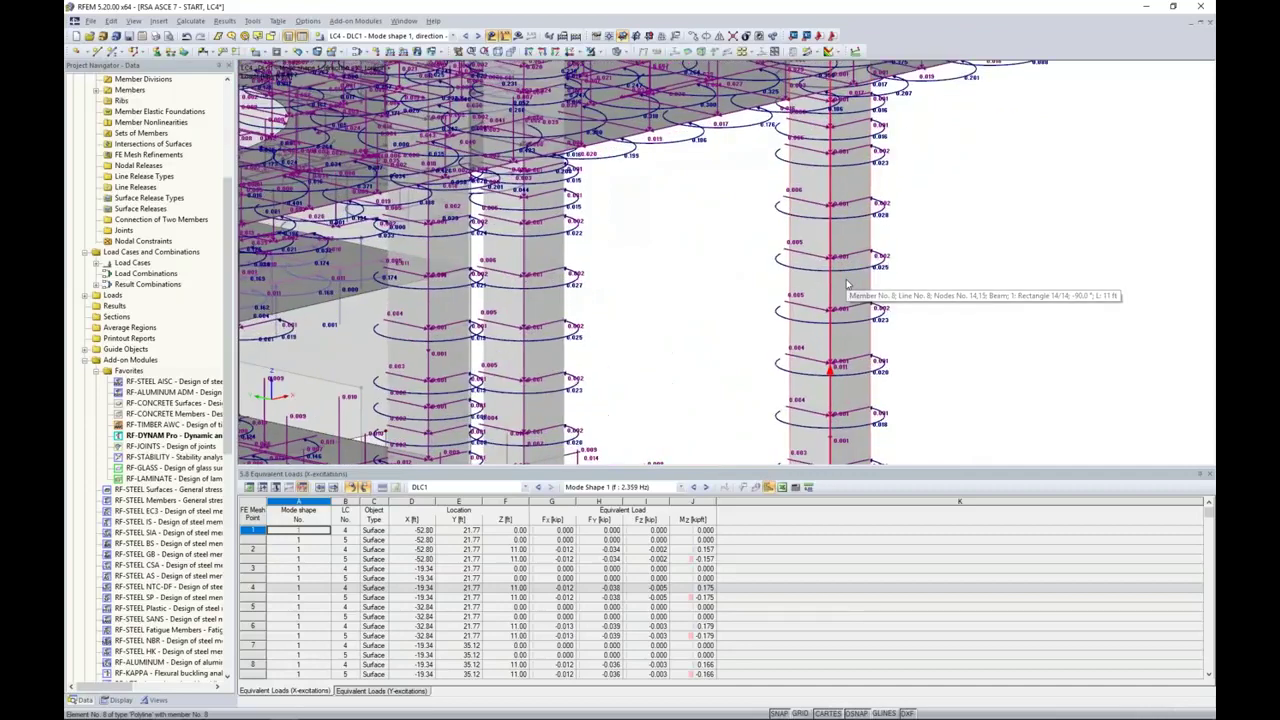
pyautogui.scroll(3, 845, 285)
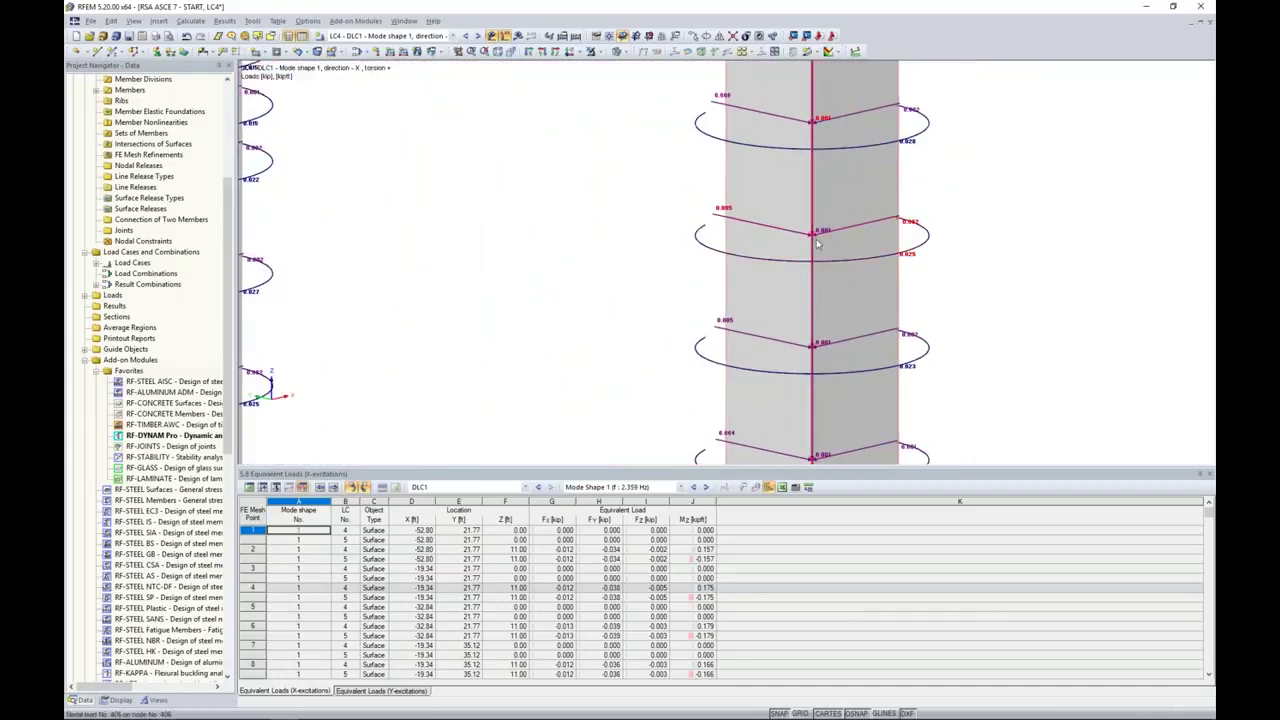
pyautogui.moveTo(816, 238)
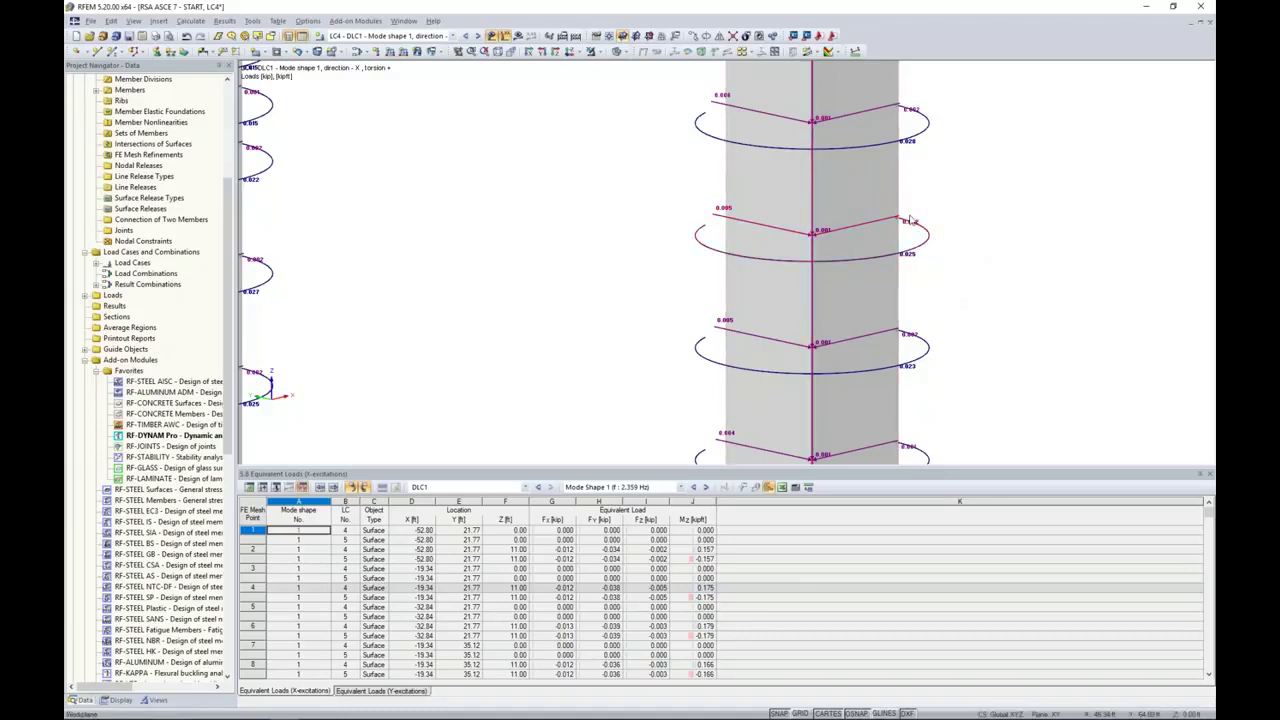
# - Compare the column's loads in LC5, mode shape 1 in X with negative torsion, and hide the load display
pyautogui.click(477, 35)
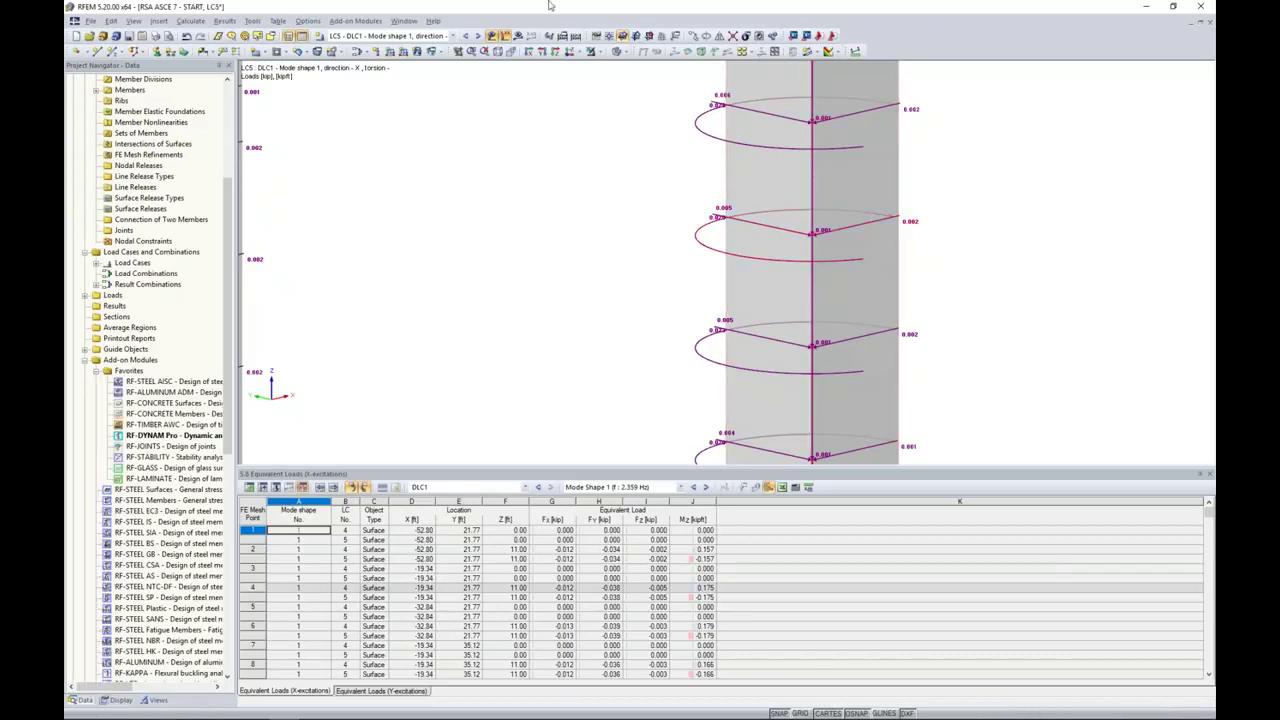
pyautogui.click(491, 35)
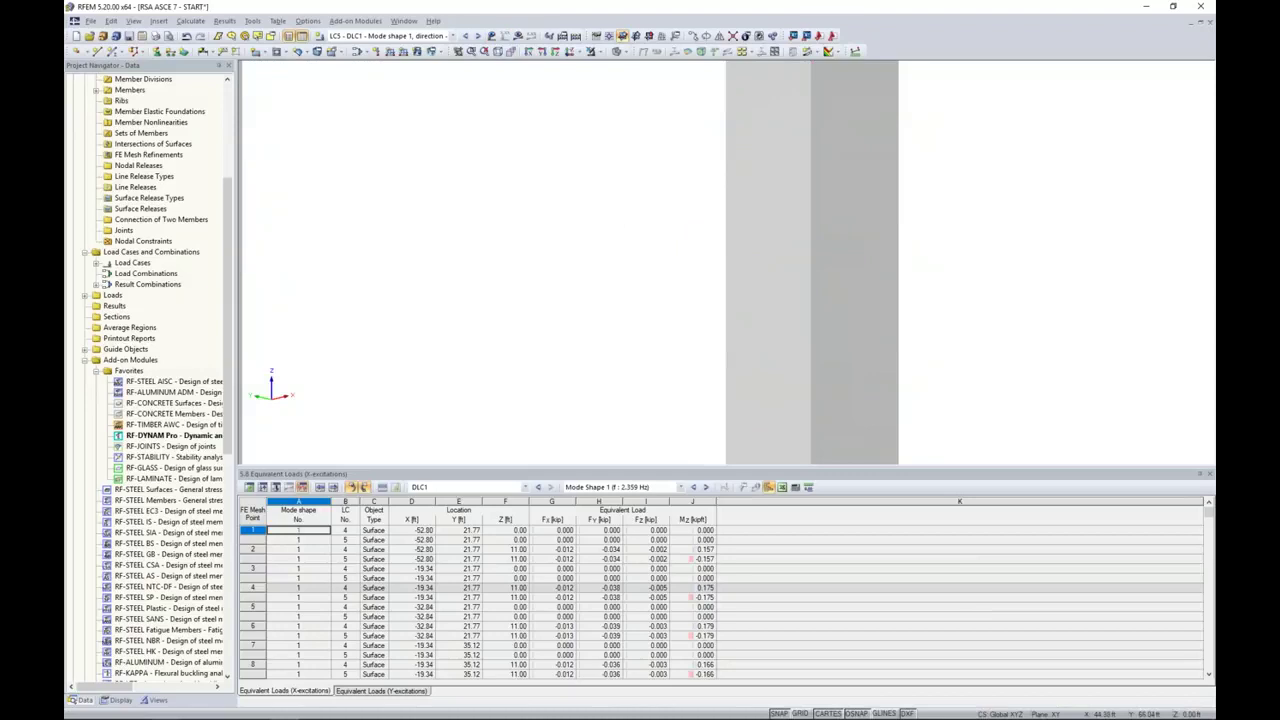
pyautogui.scroll(-15, 520, 110)
pyautogui.moveTo(654, 210); pyautogui.dragTo(632, 254, button='middle')
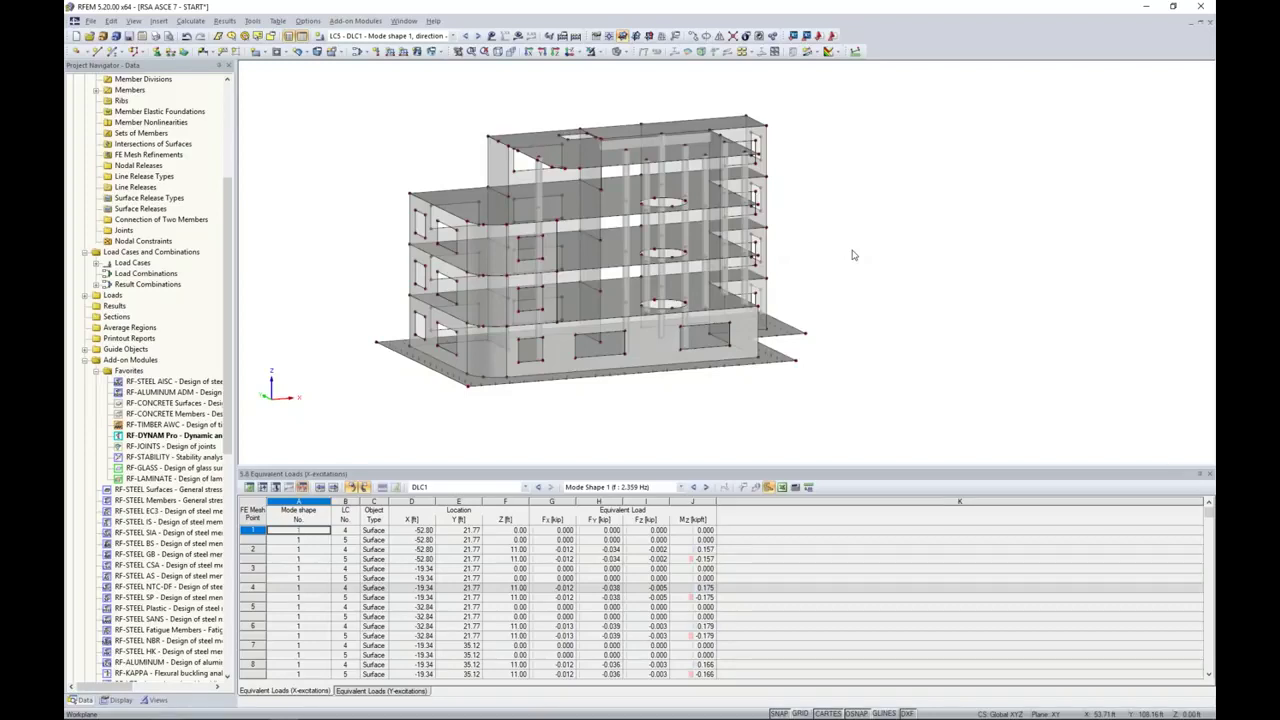
# - Switch to the open model RSA ASCE 7 - MC2
pyautogui.click(193, 21)
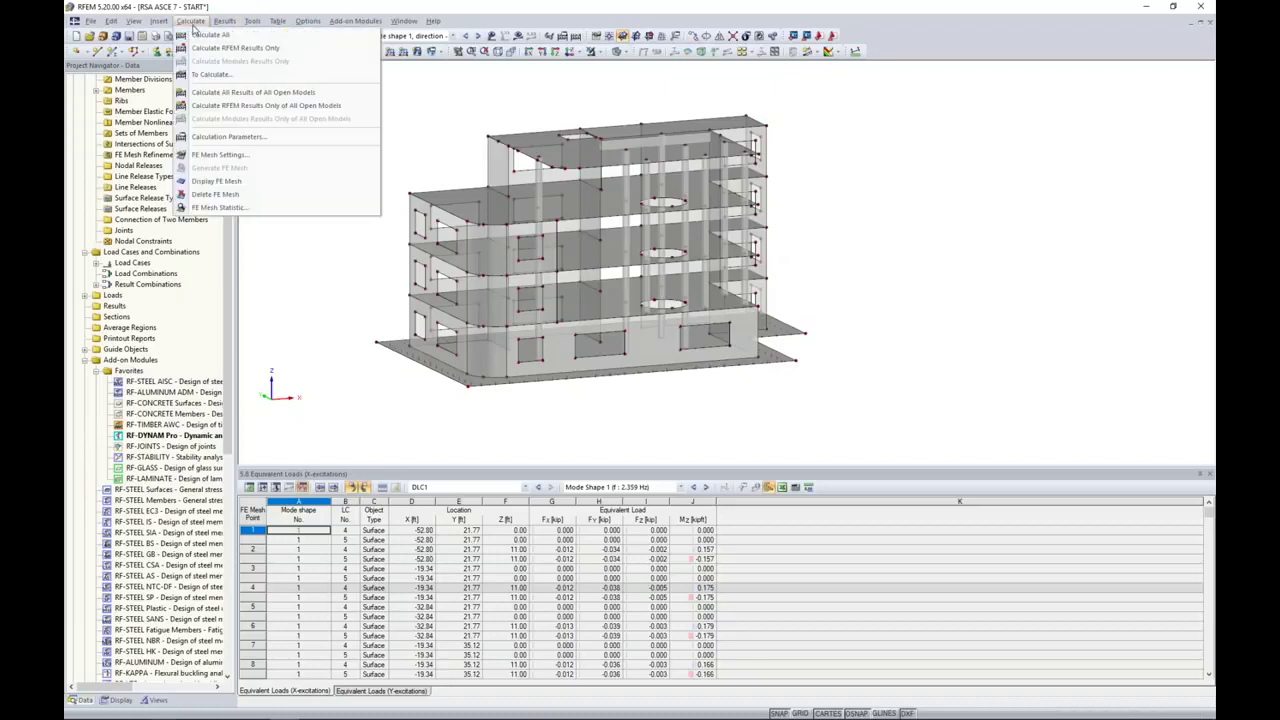
pyautogui.click(404, 21)
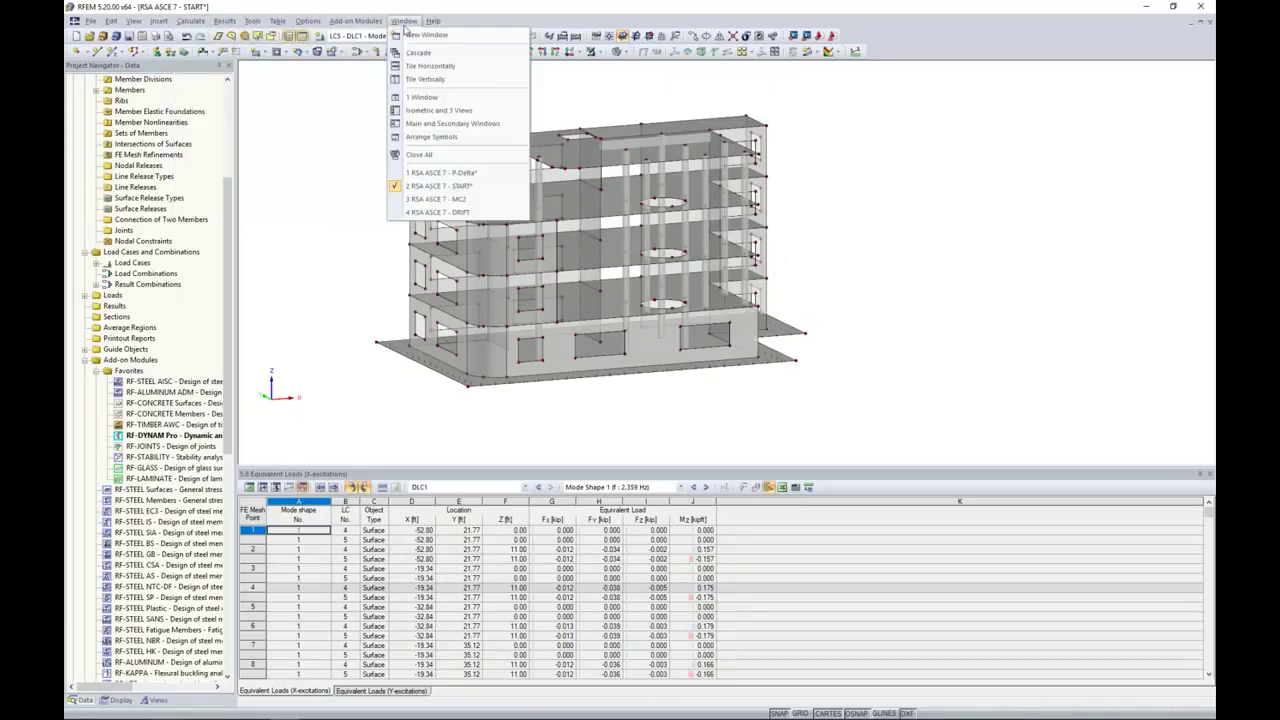
pyautogui.click(434, 200)
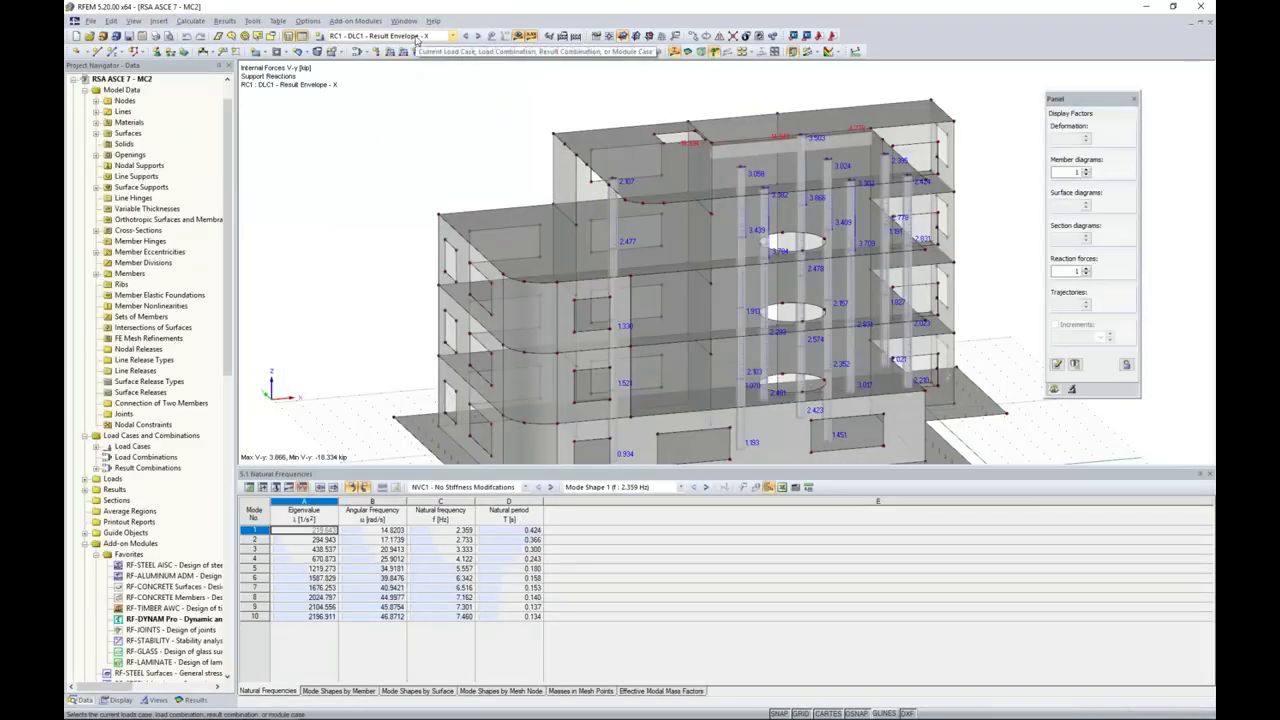
# - Show the global deformations u for result combination RC1, the result envelope in X
pyautogui.scroll(-2, 432, 200)
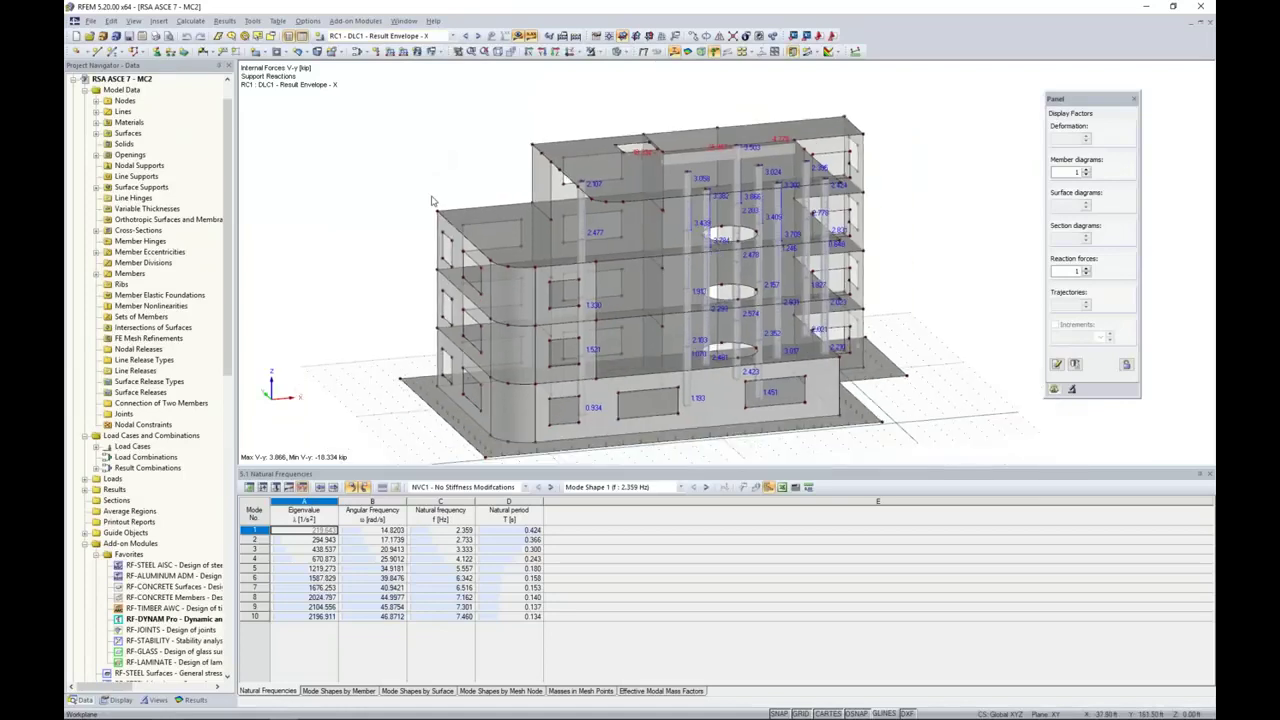
pyautogui.click(194, 699)
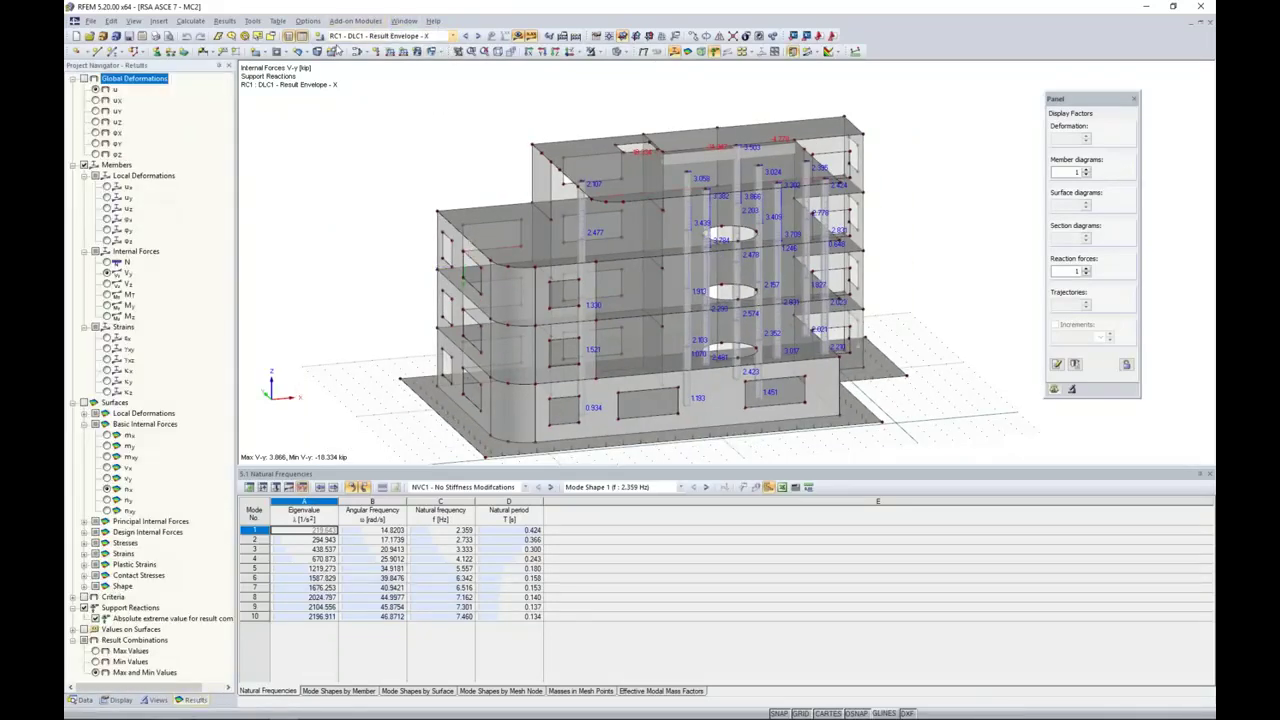
pyautogui.click(451, 37)
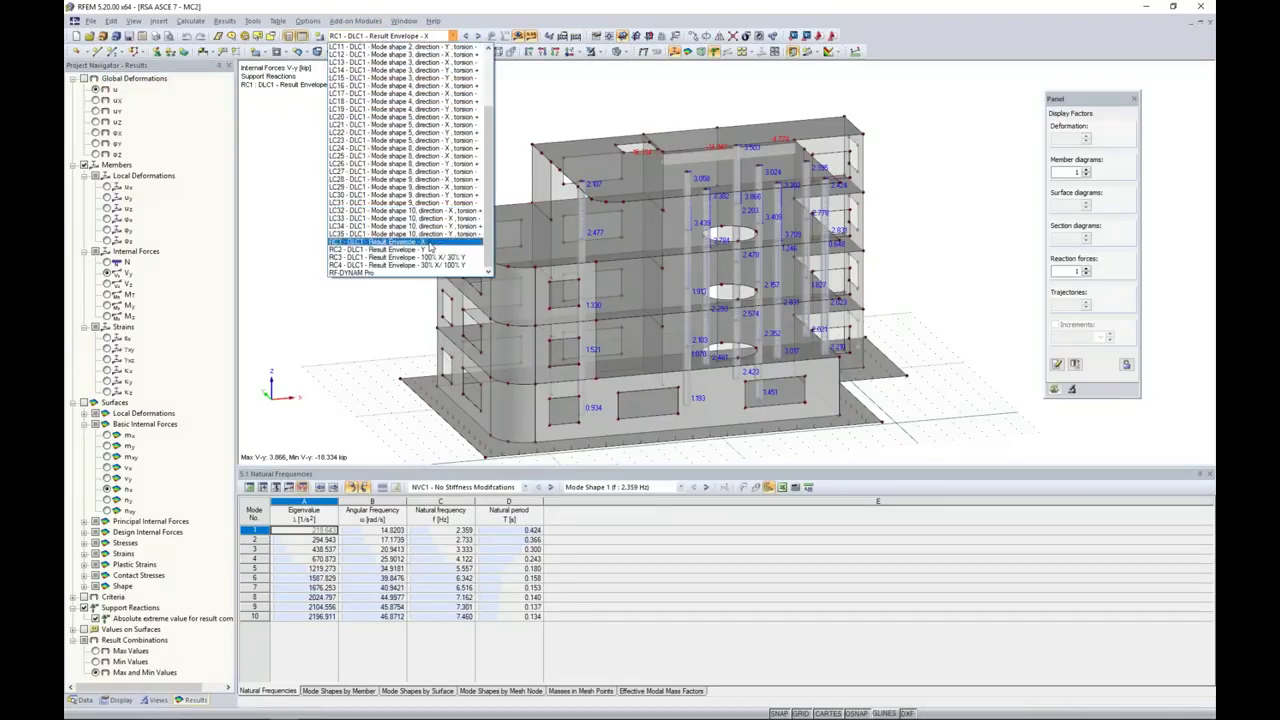
pyautogui.click(431, 244)
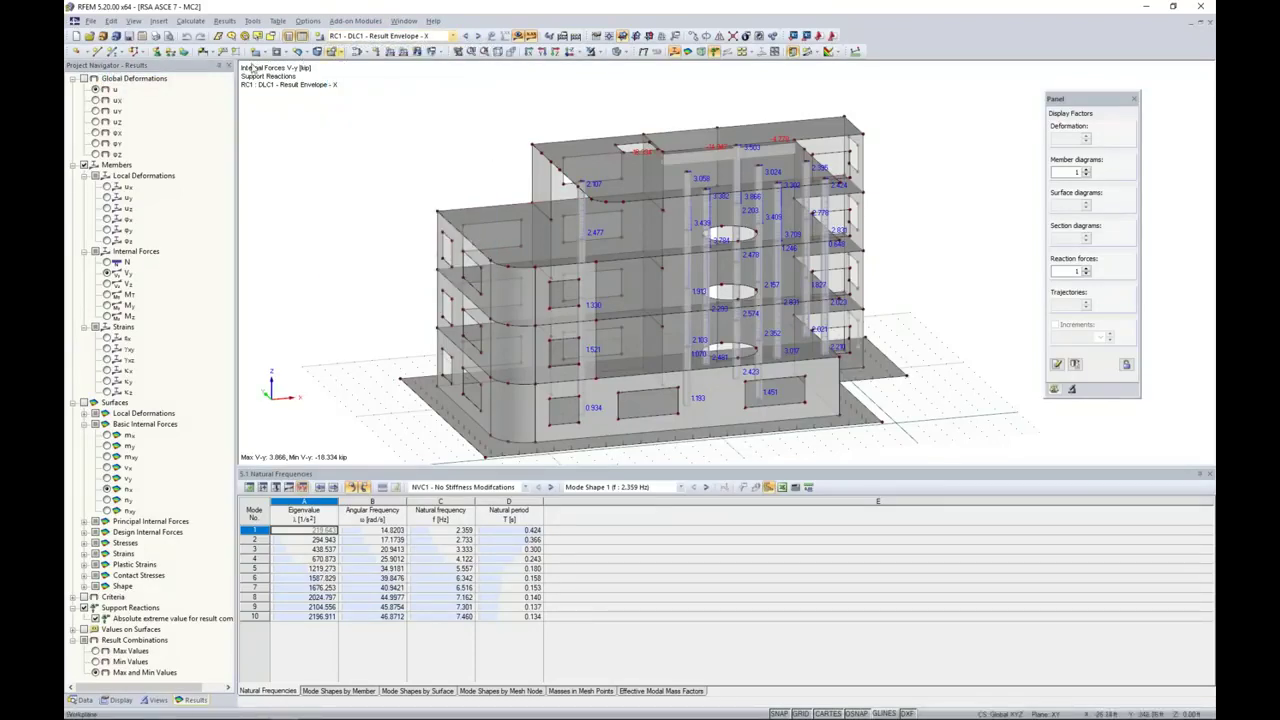
pyautogui.click(85, 79)
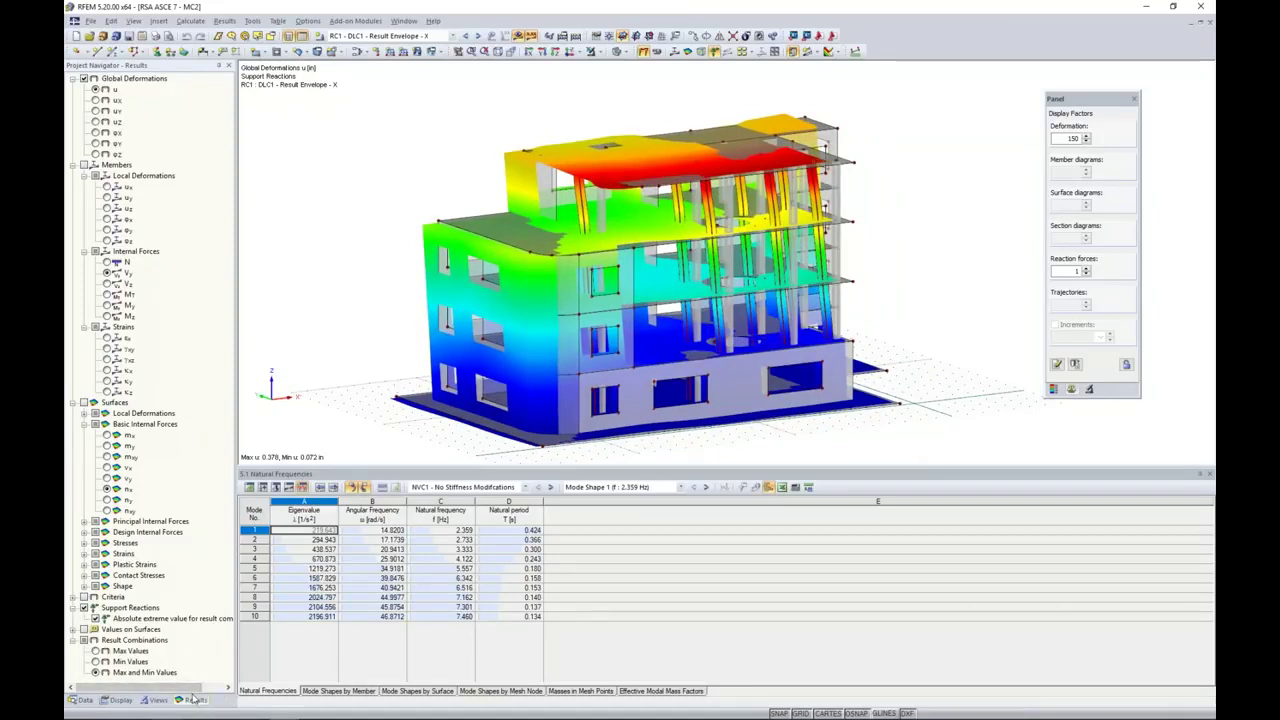
# - Show the members' axial forces N instead of the deformations, with a member diagram factor of 1.5
pyautogui.click(84, 165)
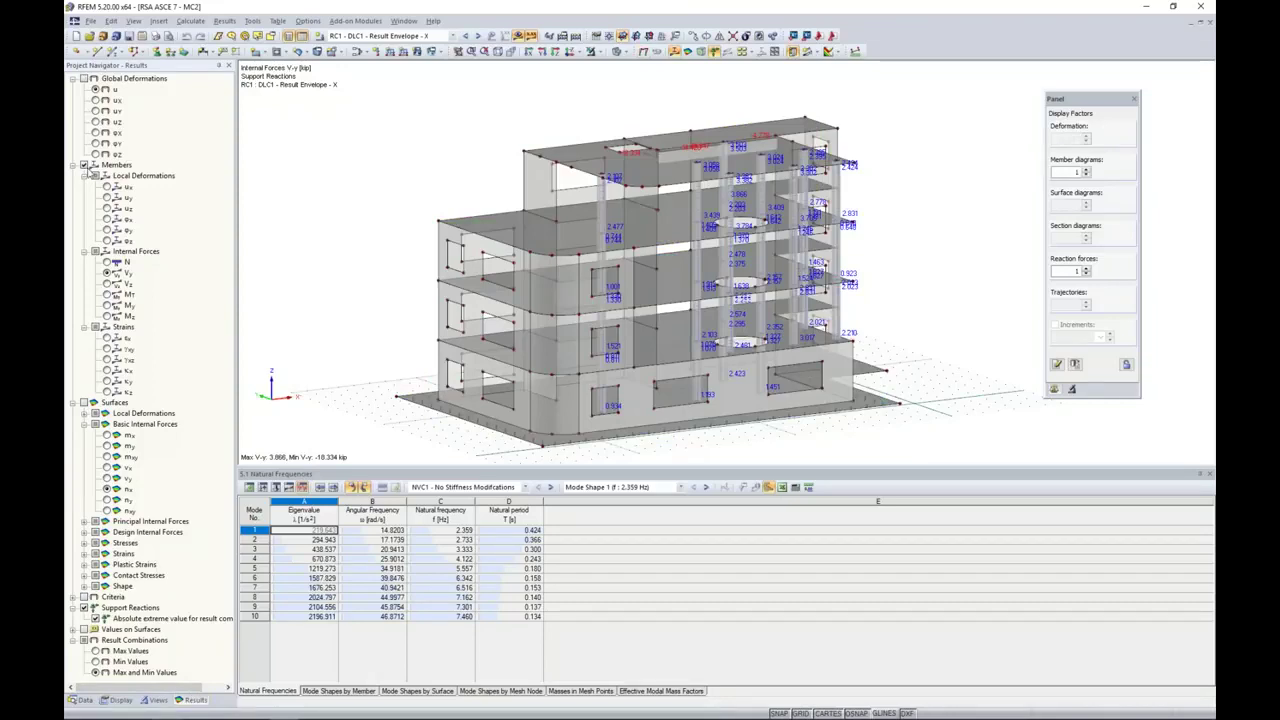
pyautogui.click(107, 262)
pyautogui.keyDown('ctrl'); pyautogui.moveTo(908, 256); pyautogui.dragTo(982, 251, button='middle'); pyautogui.keyUp('ctrl')
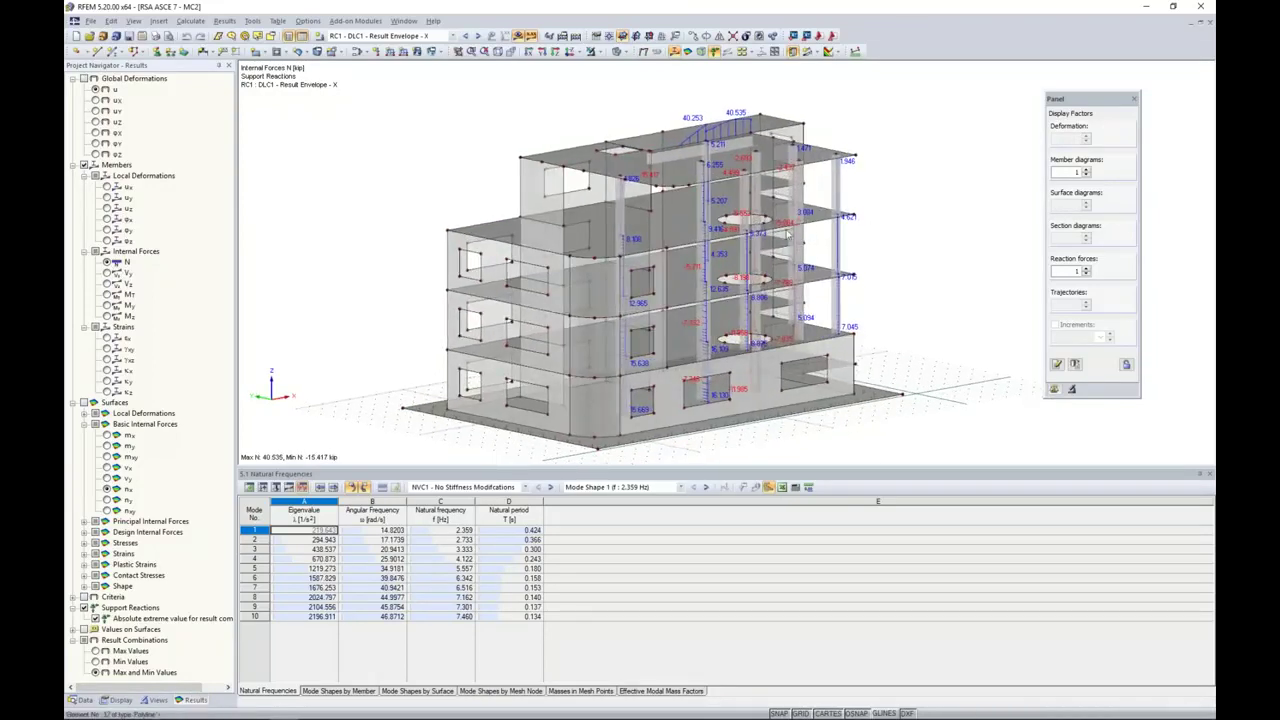
pyautogui.scroll(6, 782, 236)
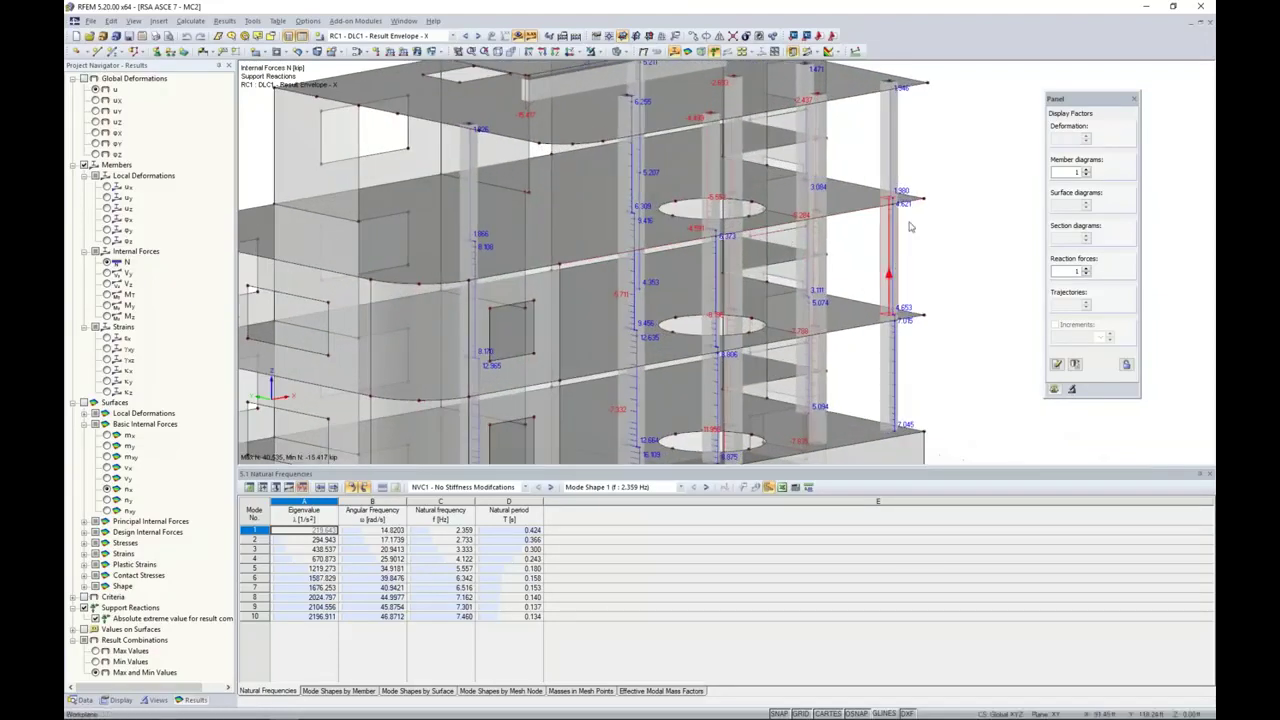
pyautogui.click(1086, 169)
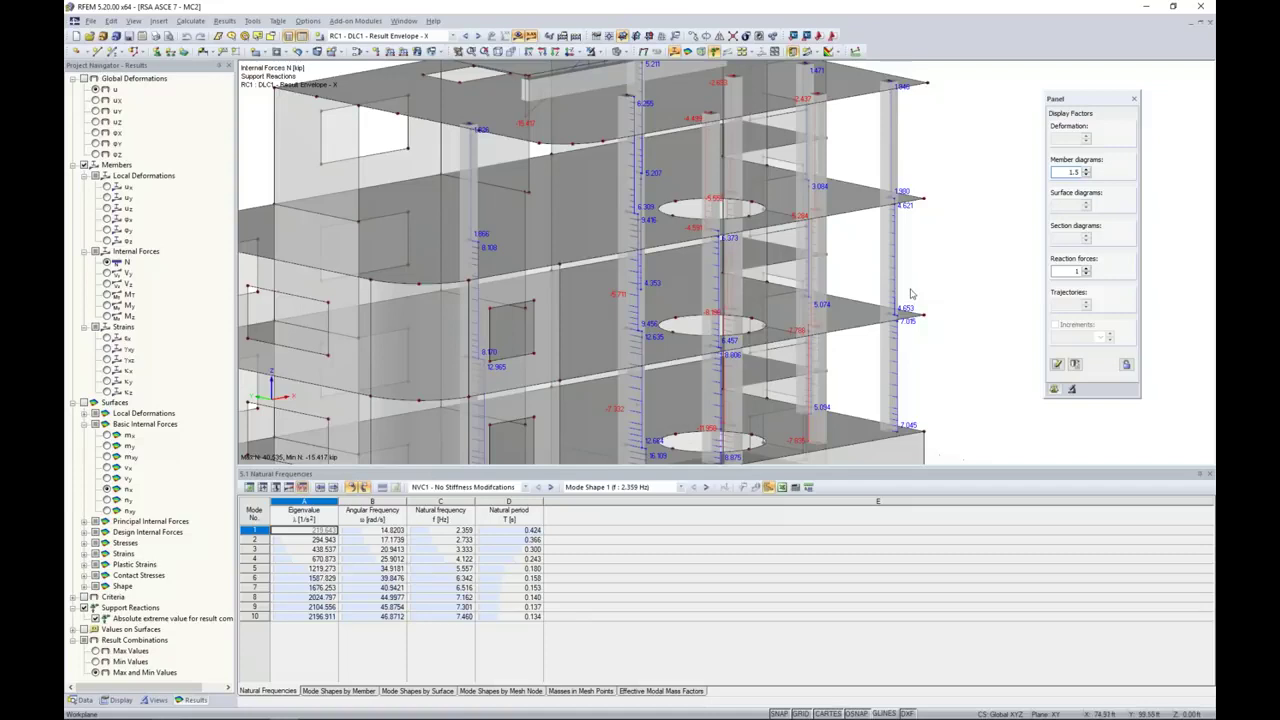
# - View the member shear forces Vz, followed by the bending moments My with a member diagram factor of 1.25
pyautogui.click(107, 284)
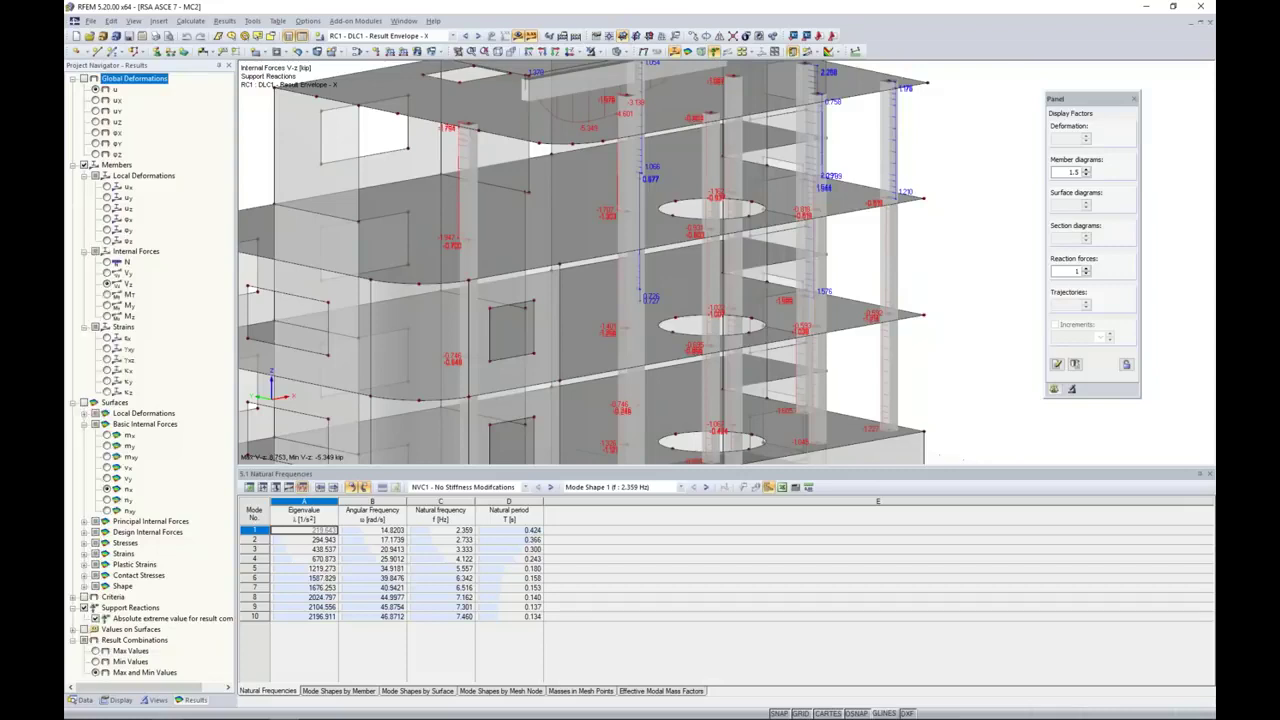
pyautogui.click(107, 305)
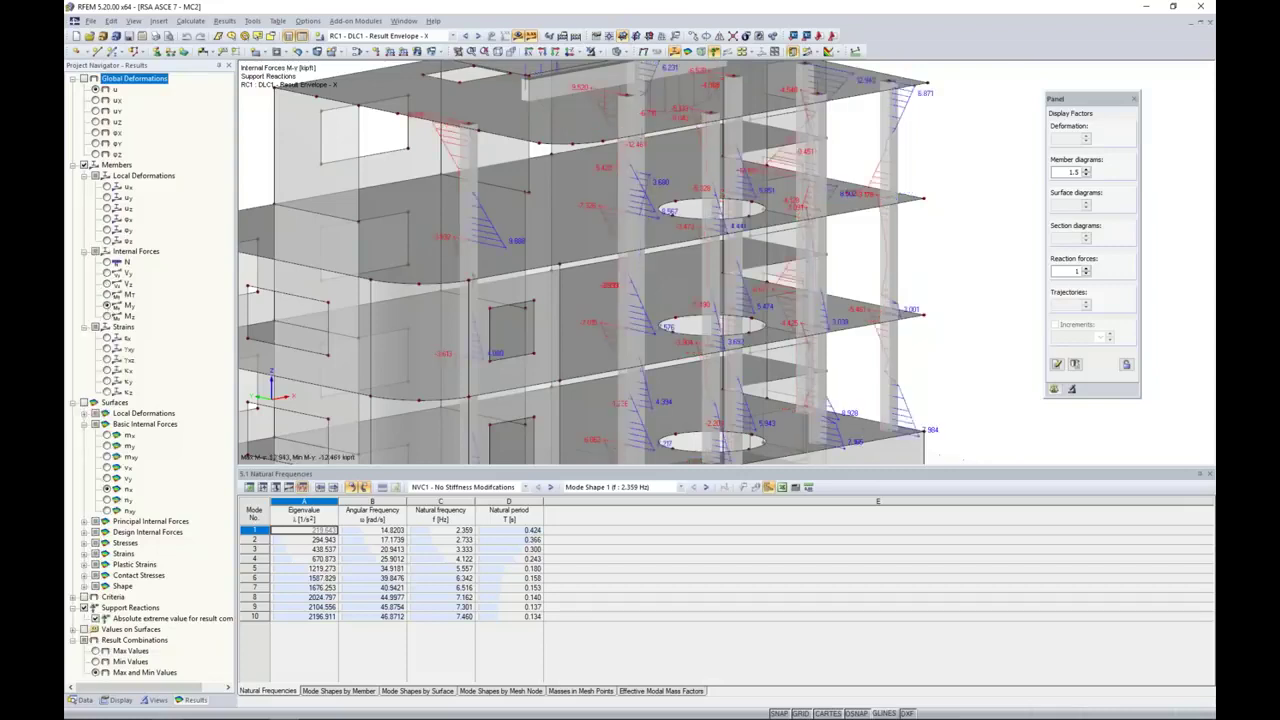
pyautogui.click(1086, 175)
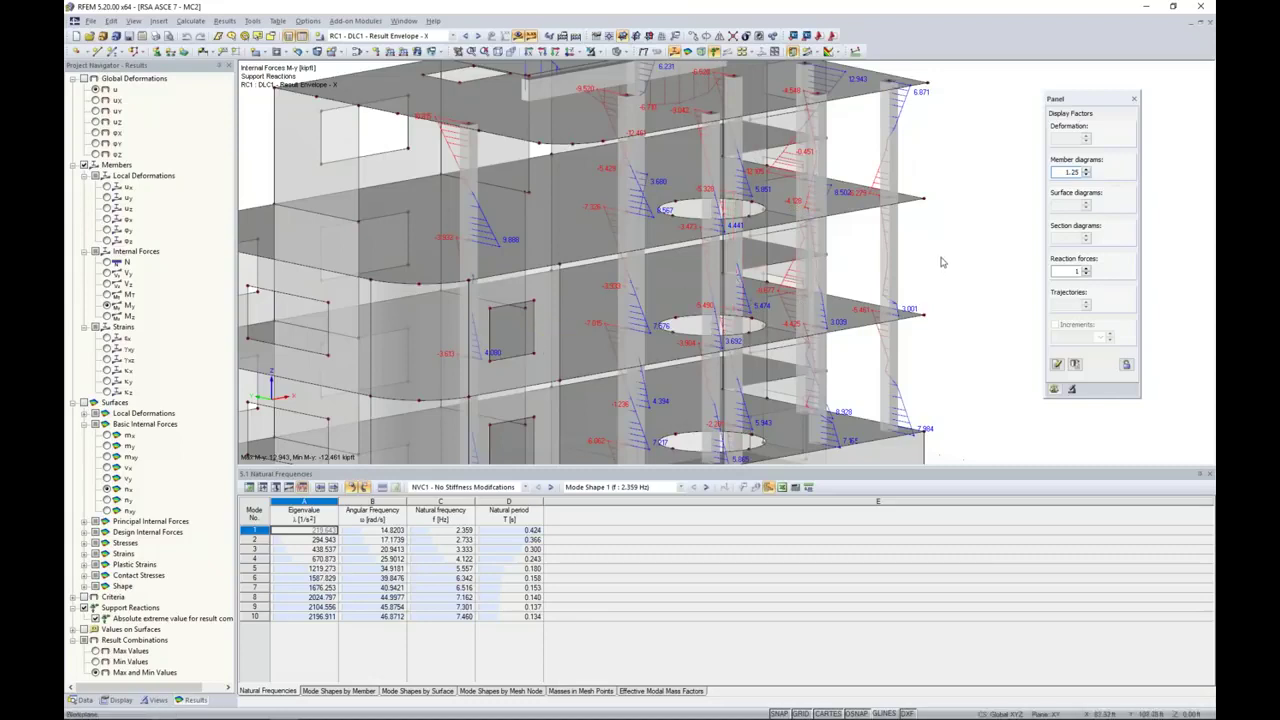
# - Replace the member results with the surfaces' basic internal forces nx and examine them over the whole building
pyautogui.click(133, 78)
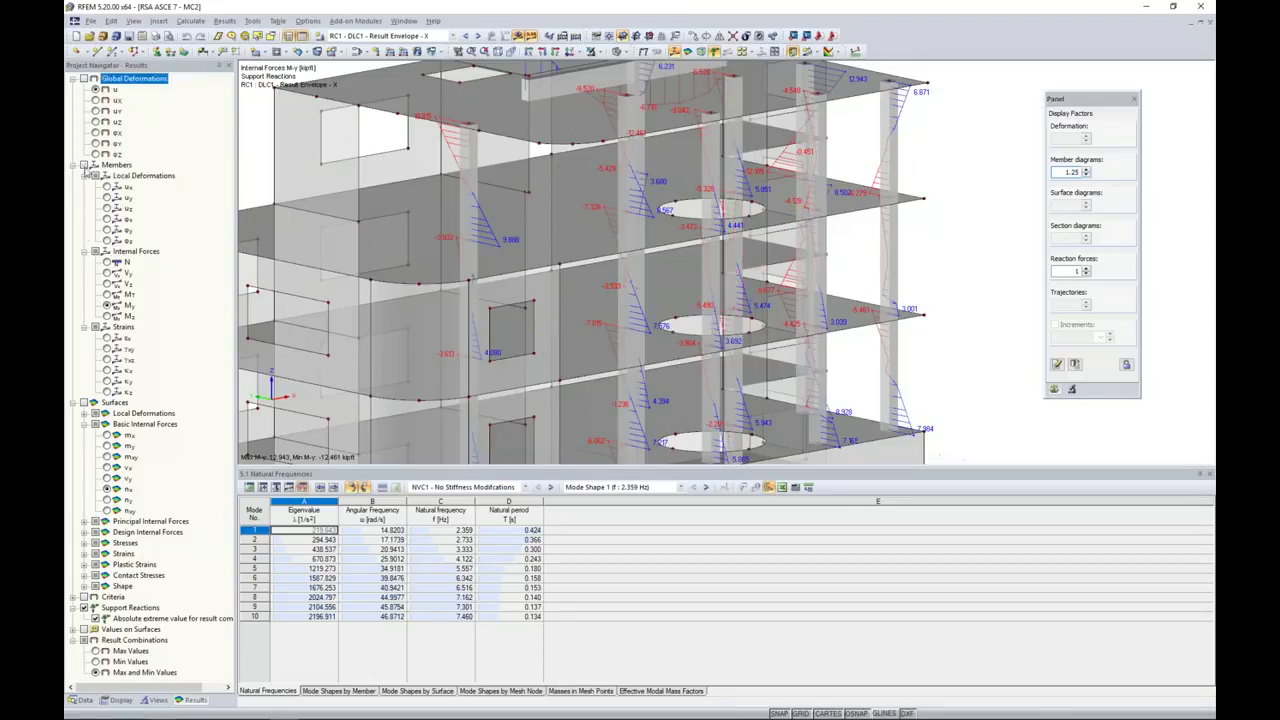
pyautogui.click(84, 402)
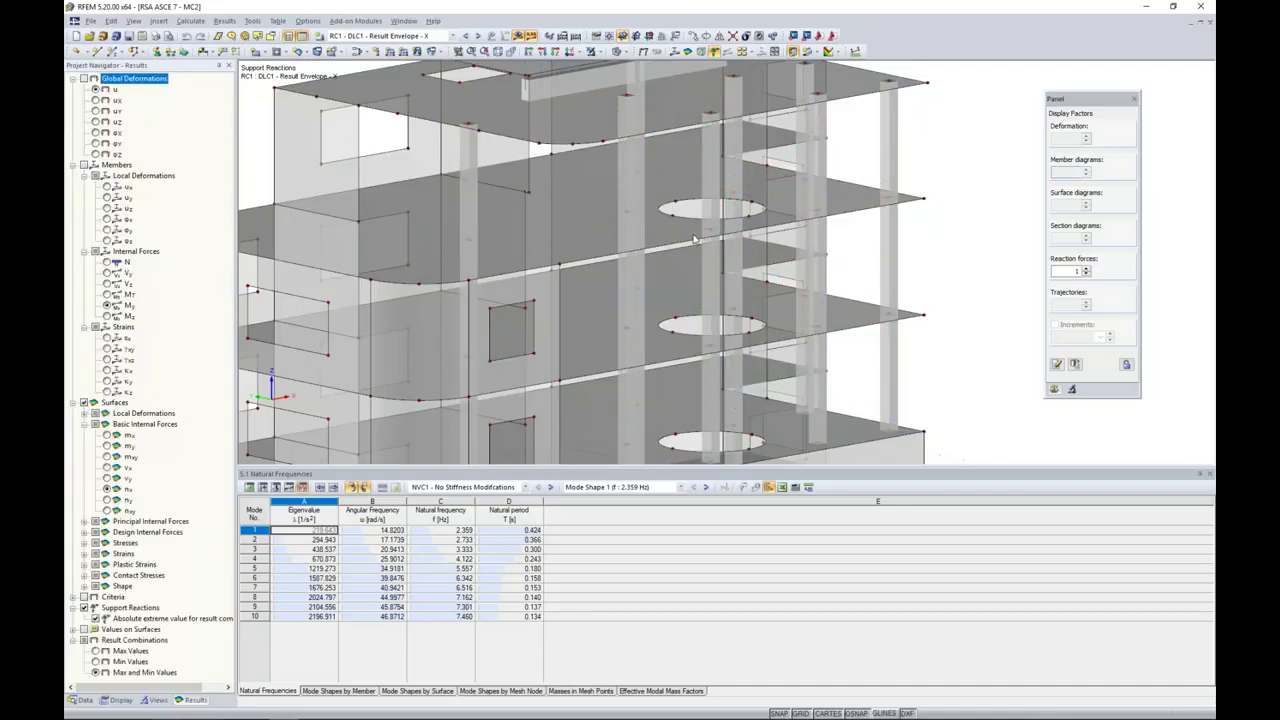
pyautogui.scroll(-5, 847, 288)
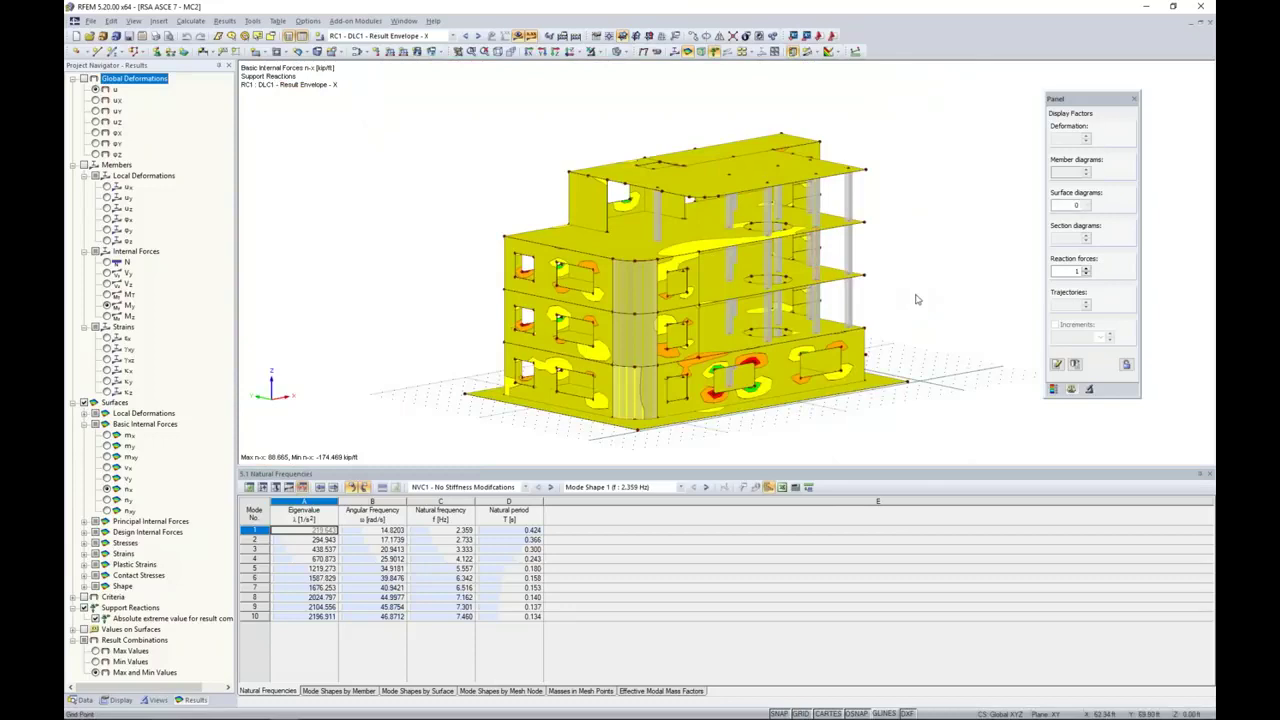
pyautogui.keyDown('ctrl'); pyautogui.moveTo(917, 300); pyautogui.dragTo(871, 294, button='middle'); pyautogui.keyUp('ctrl')
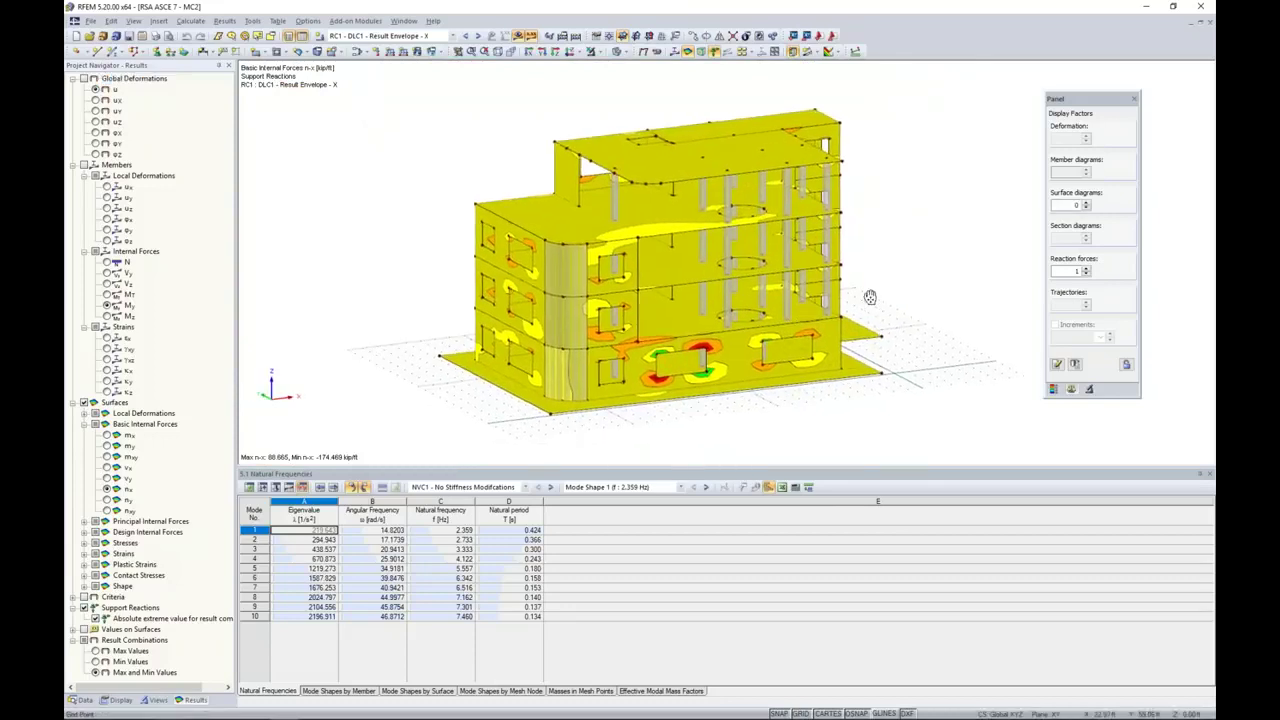
pyautogui.scroll(2, 793, 378)
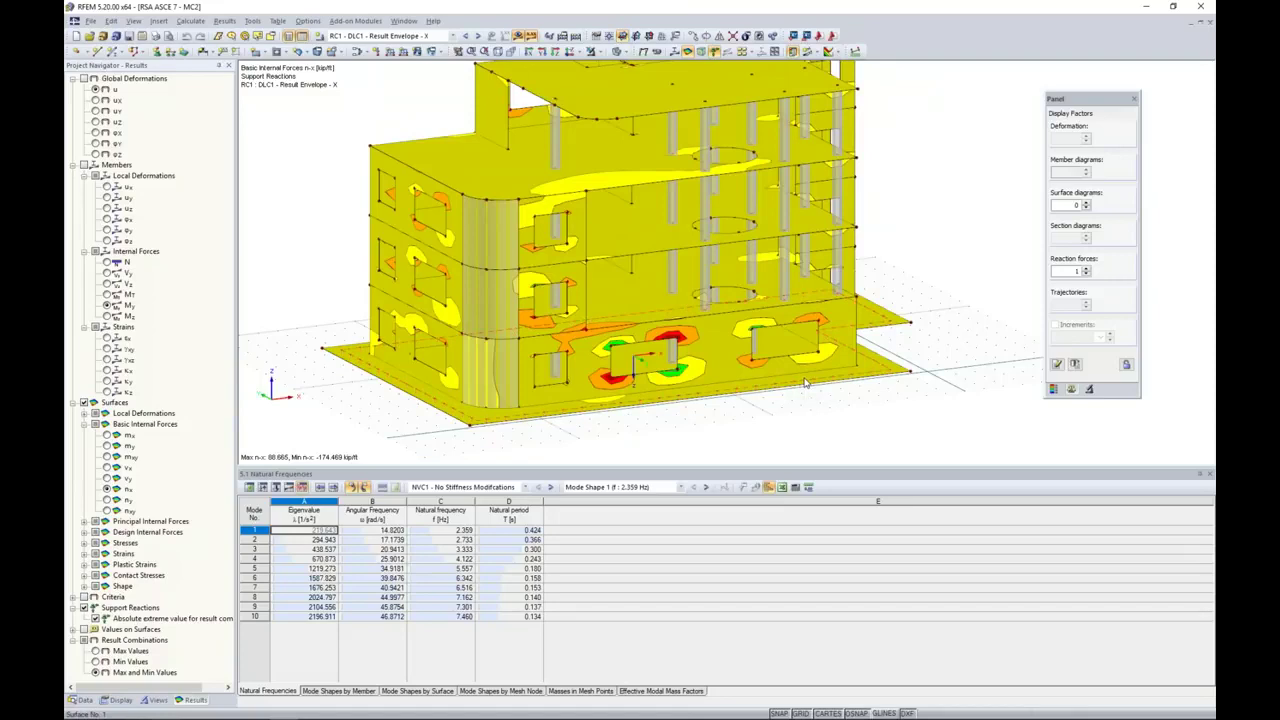
# - Isolate the foundation slab in visibility mode to show only its basic internal forces nx
pyautogui.click(807, 332)
pyautogui.click(596, 51)
pyautogui.click(640, 63)
pyautogui.click(325, 277)
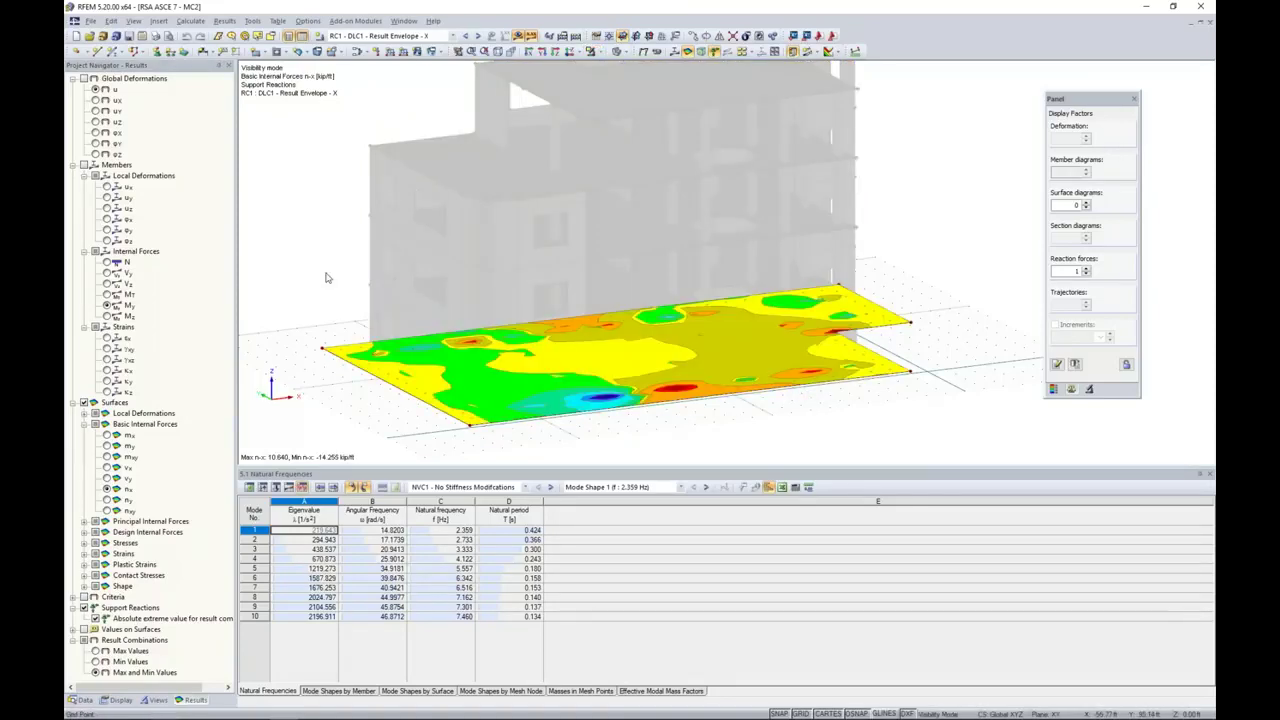
# - View the foundation slab's basic internal forces mx, my and vx, and return to nx
pyautogui.click(106, 435)
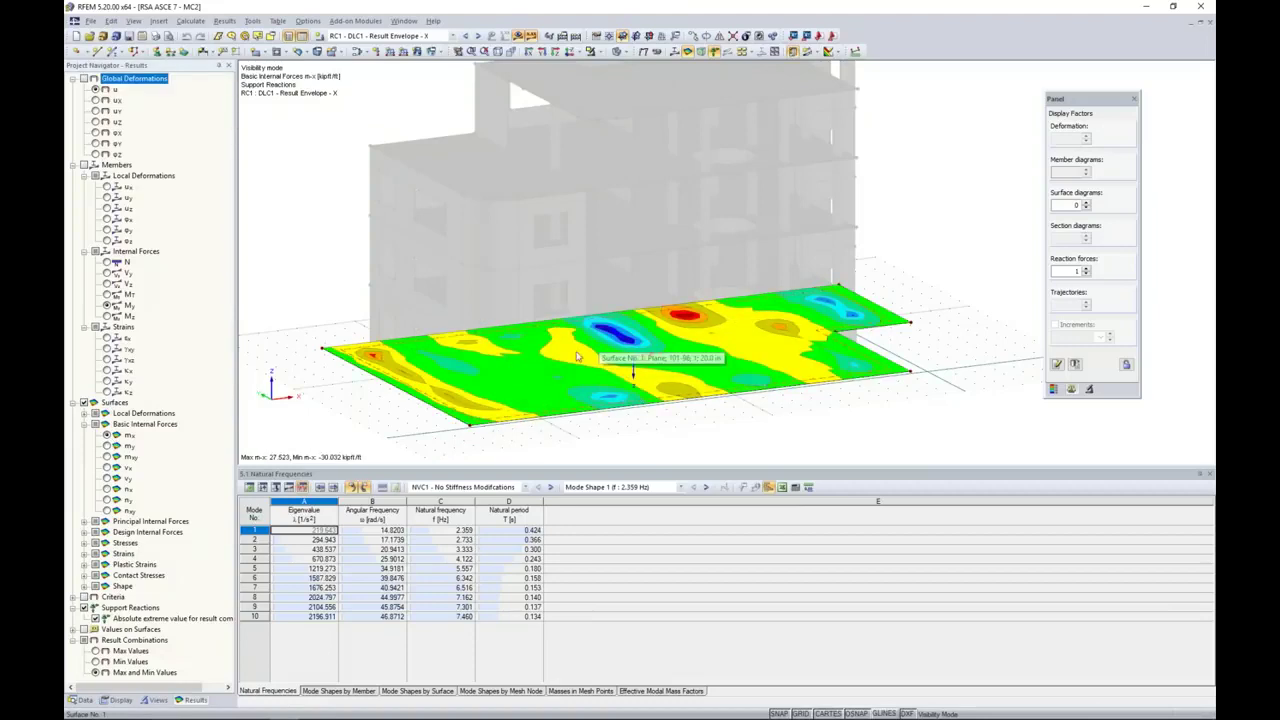
pyautogui.press('Down')
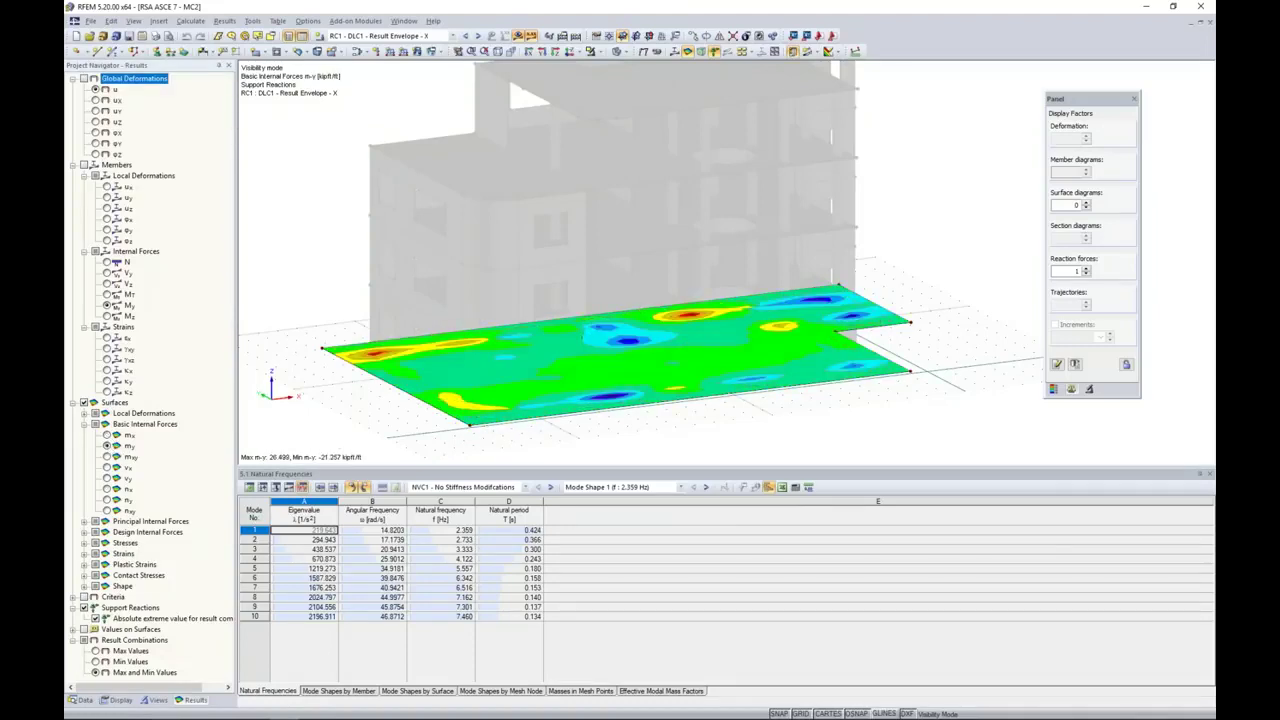
pyautogui.click(107, 467)
pyautogui.click(108, 489)
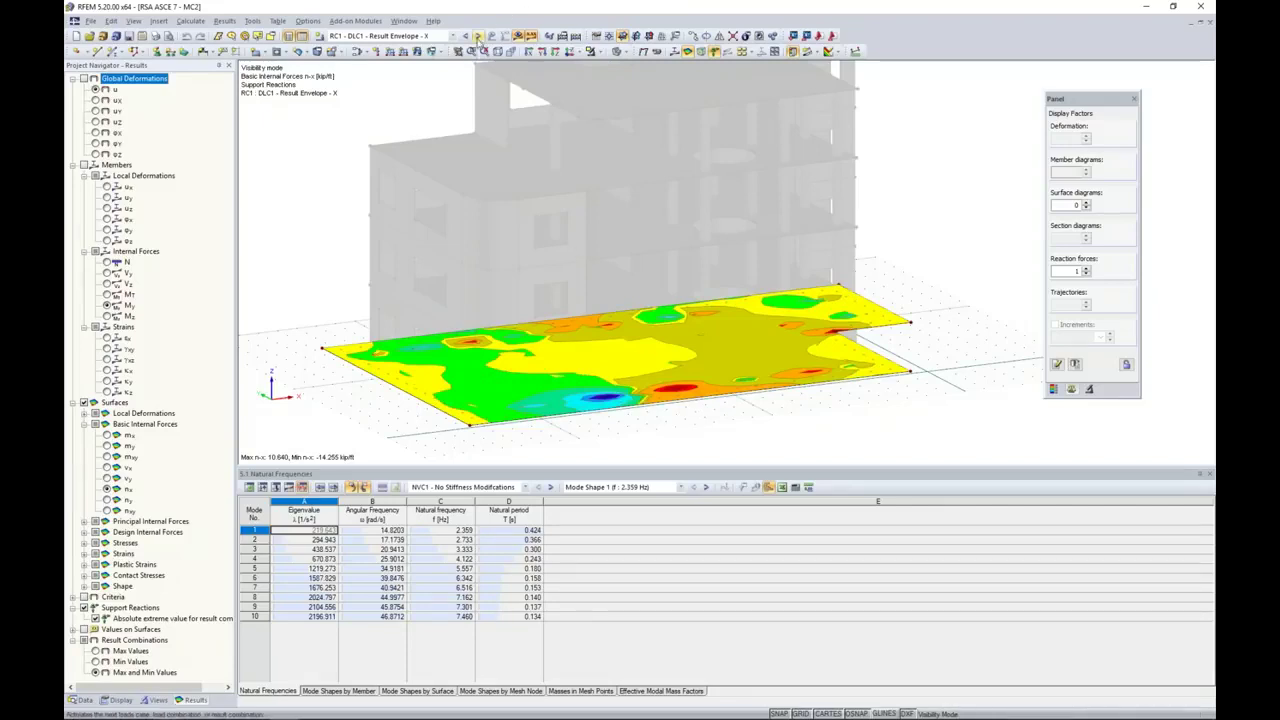
# - Switch the slab's nx results to RC2, the result envelope in Y, and look through the available load cases and result combinations
pyautogui.scroll(-1, 454, 43)
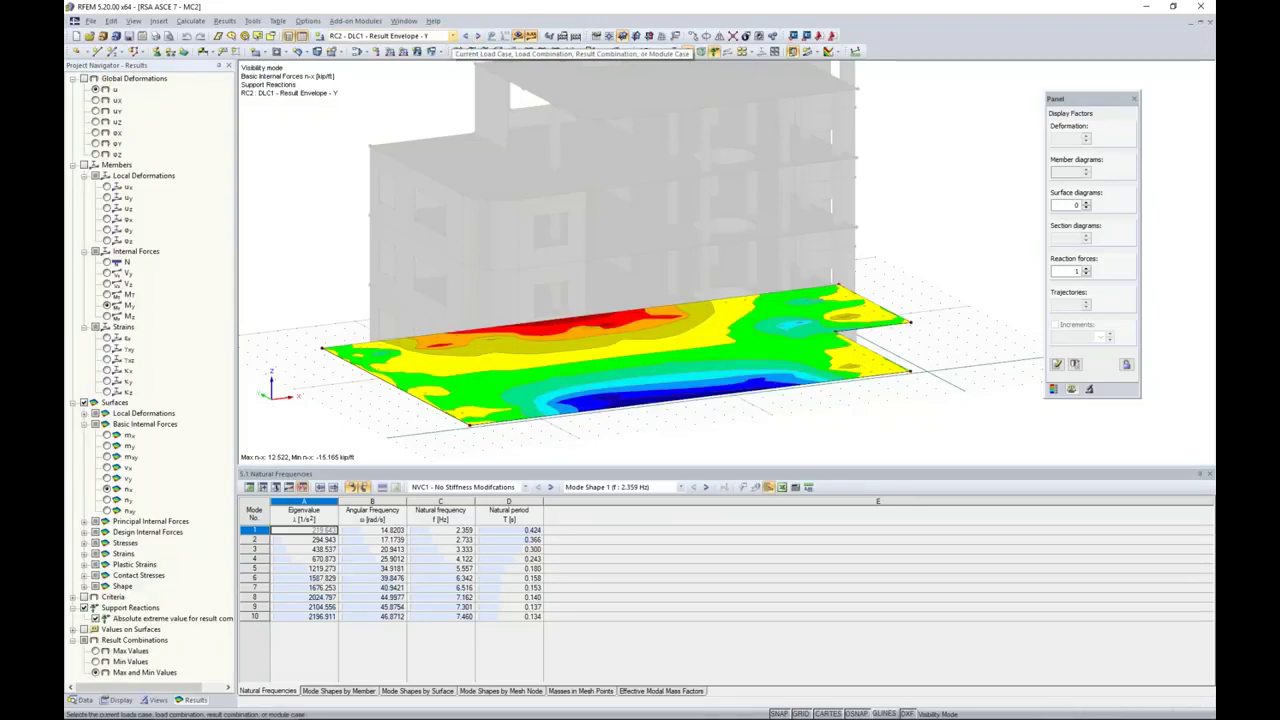
pyautogui.click(368, 38)
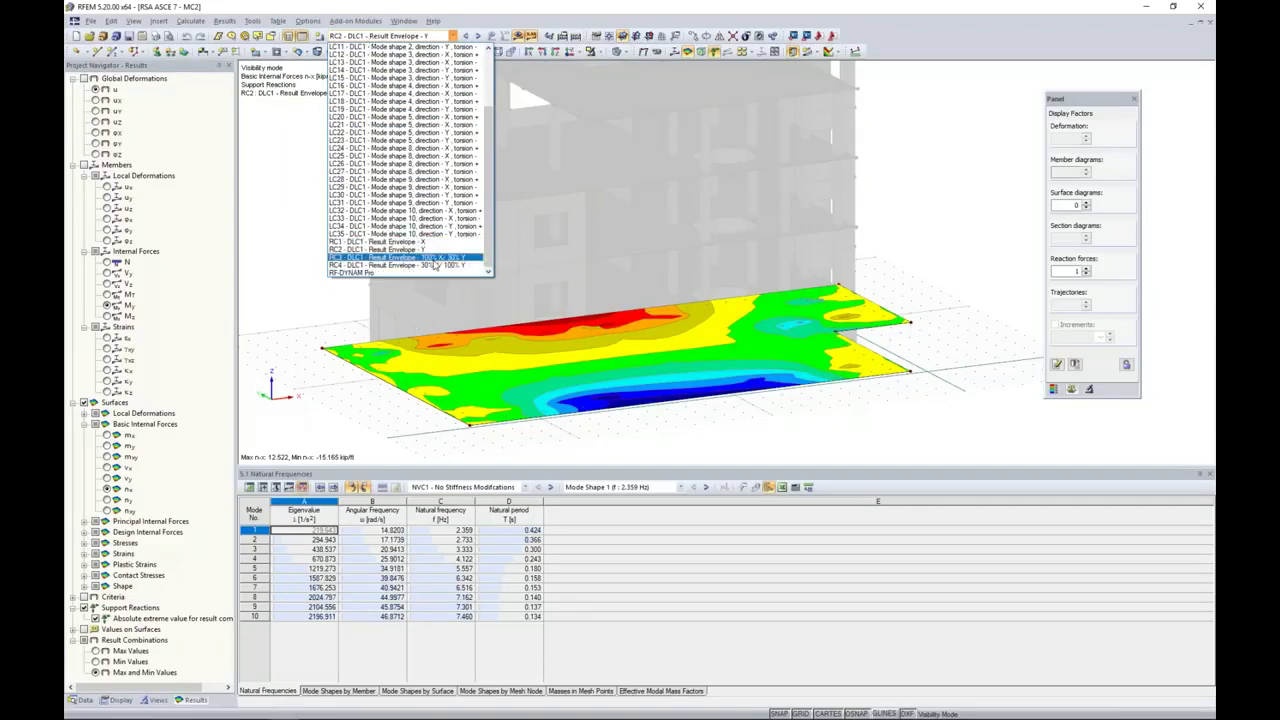
pyautogui.click(308, 237)
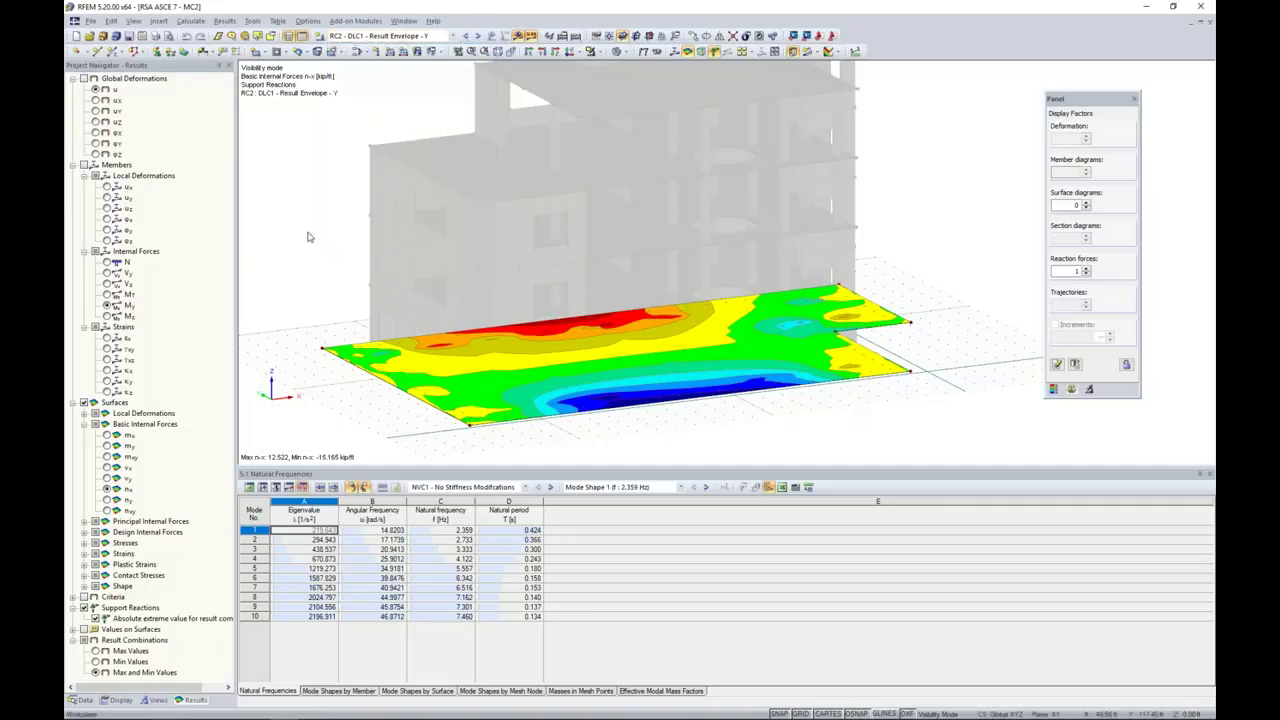
pyautogui.click(453, 37)
pyautogui.click(454, 38)
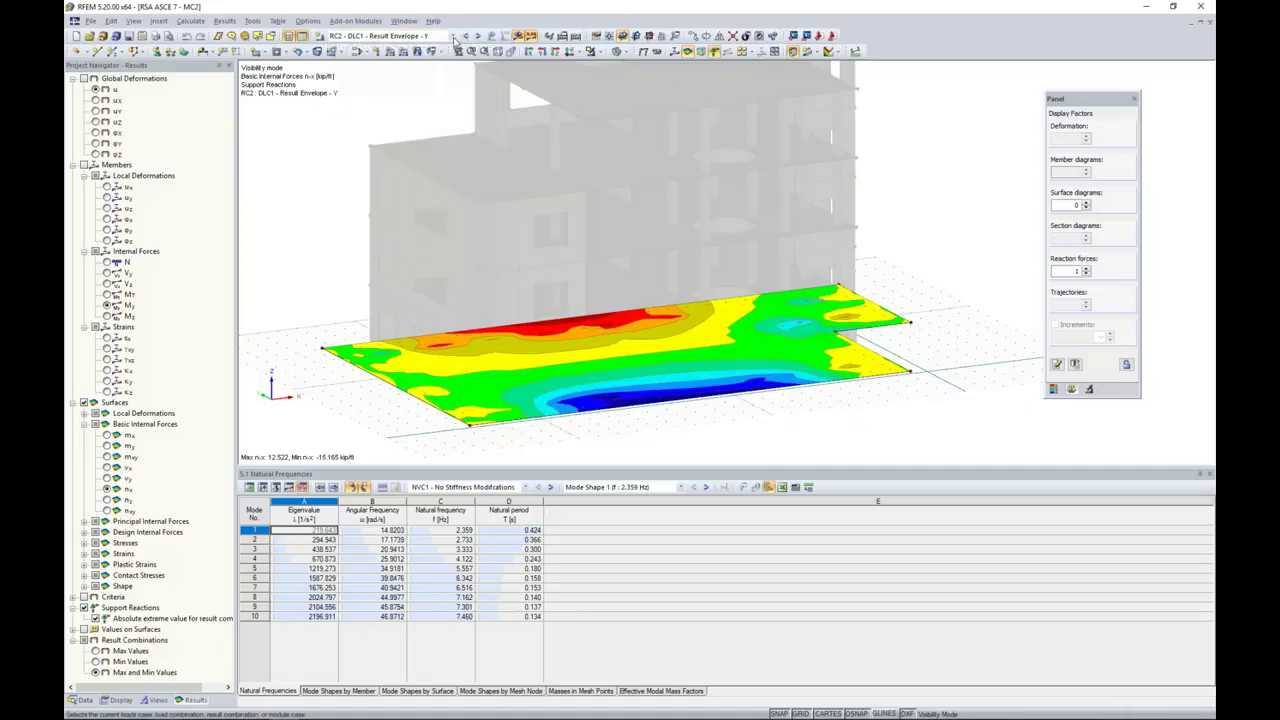
# - Cancel the visibility mode to bring back the whole building and turn off the surface results
pyautogui.click(599, 54)
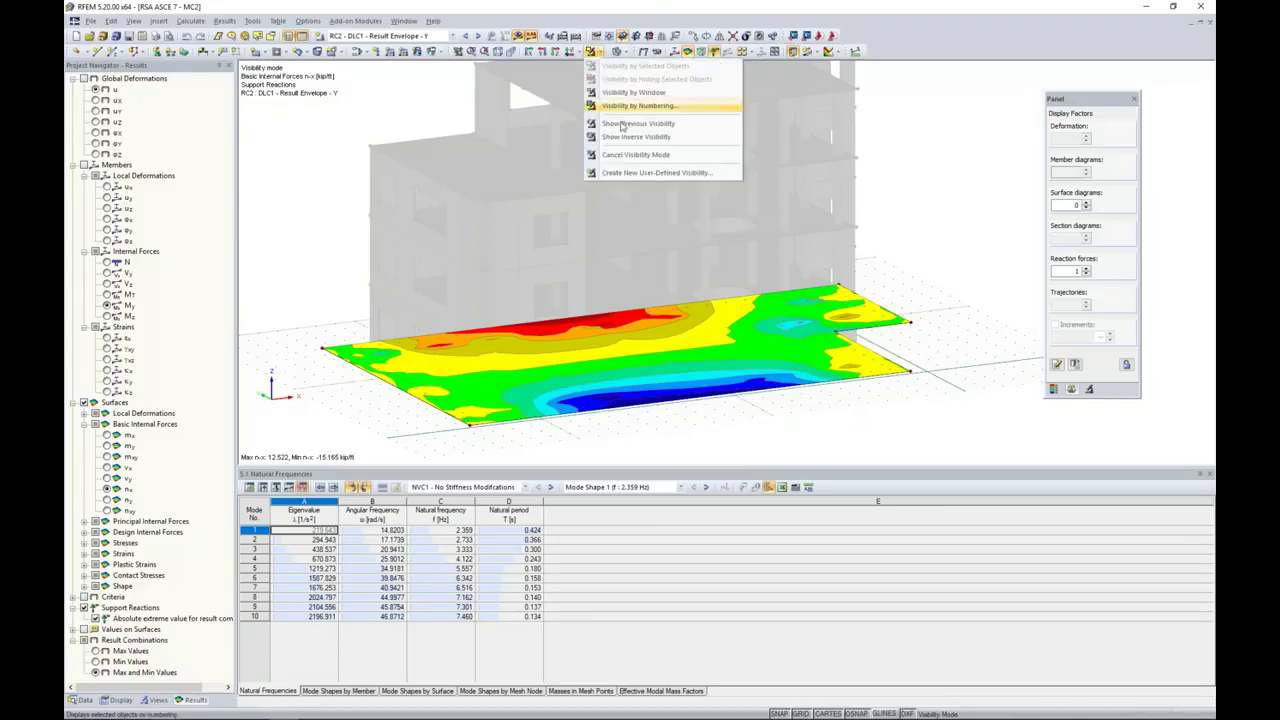
pyautogui.click(622, 158)
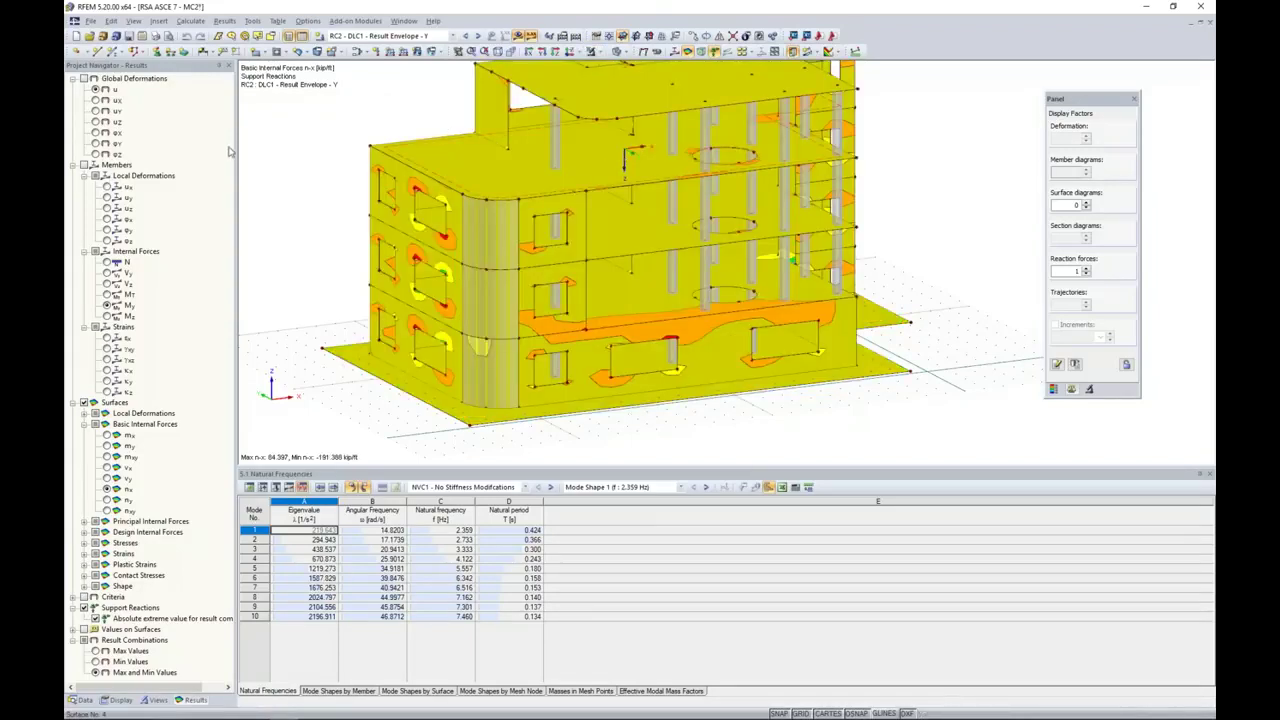
pyautogui.click(85, 403)
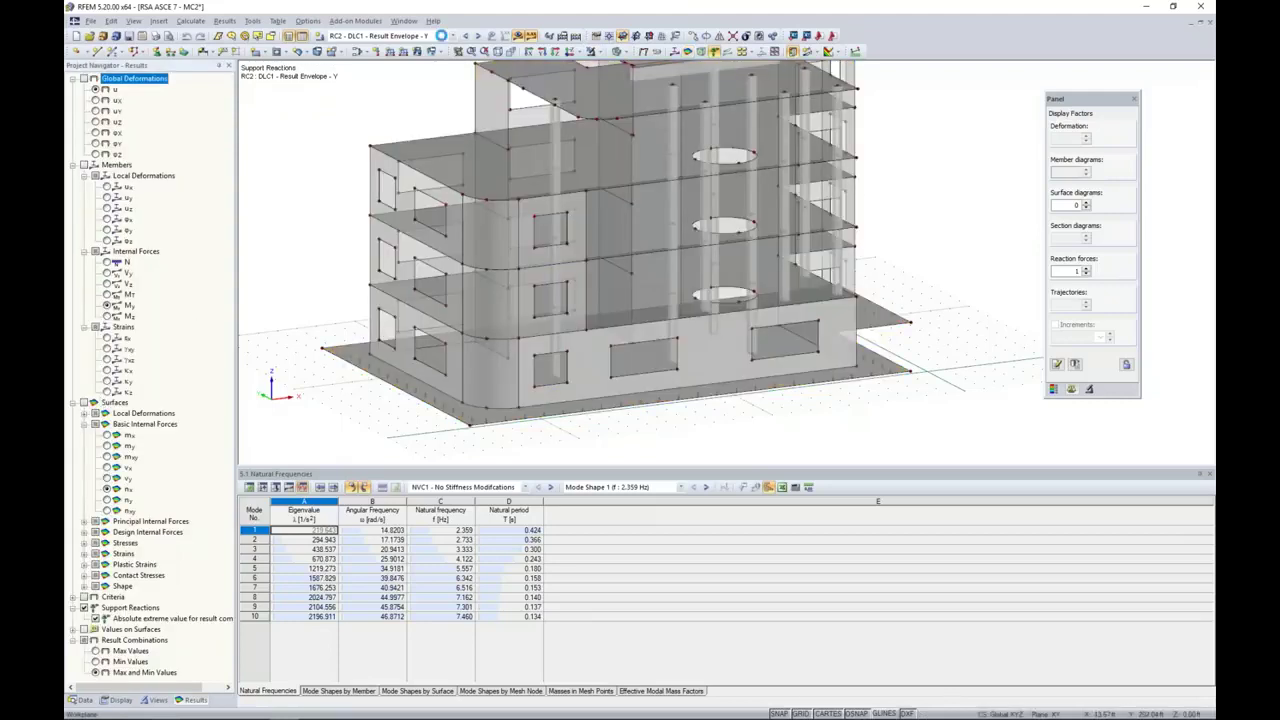
# - Display load case LC4 with mode shape 1, direction X and positive torsion
pyautogui.click(453, 37)
pyautogui.scroll(5, 452, 150)
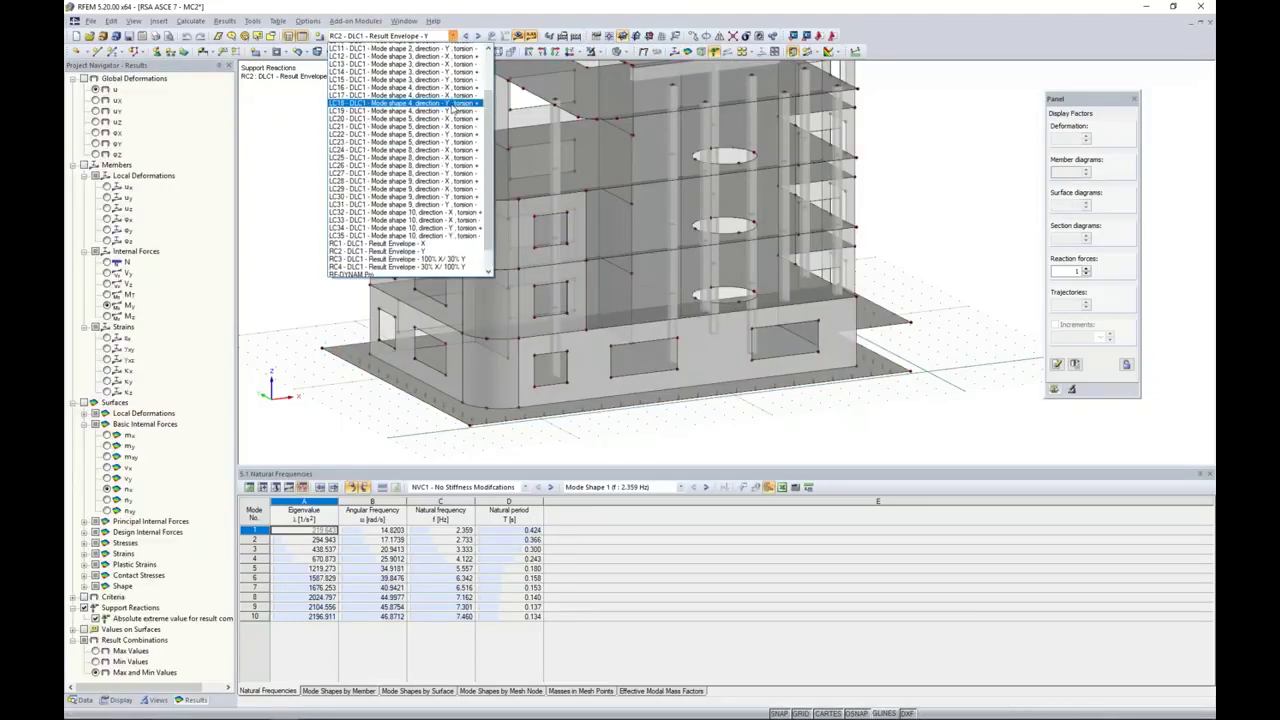
pyautogui.click(450, 70)
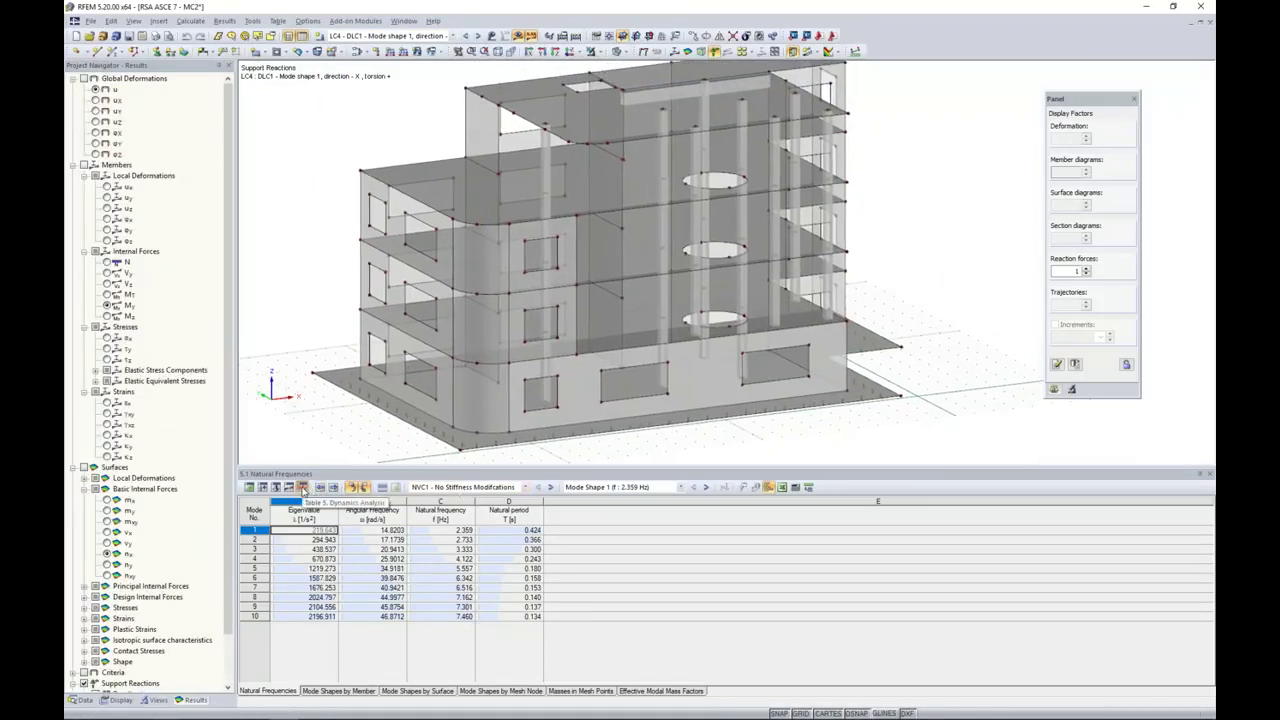
# - Examine DLC1's equivalent loads from X-excitations down to the sum row, for mode shape 3 and for mode shape 1
pyautogui.click(525, 487)
pyautogui.click(512, 506)
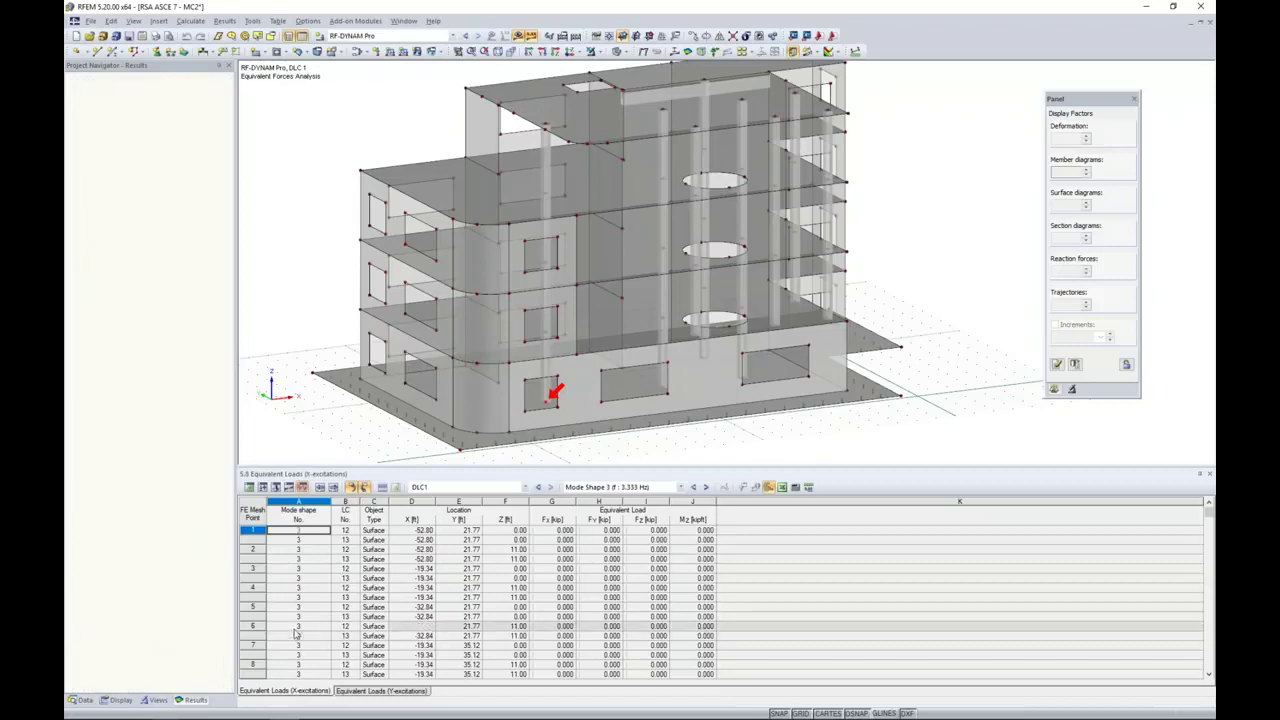
pyautogui.moveTo(1208, 518); pyautogui.dragTo(1203, 678)
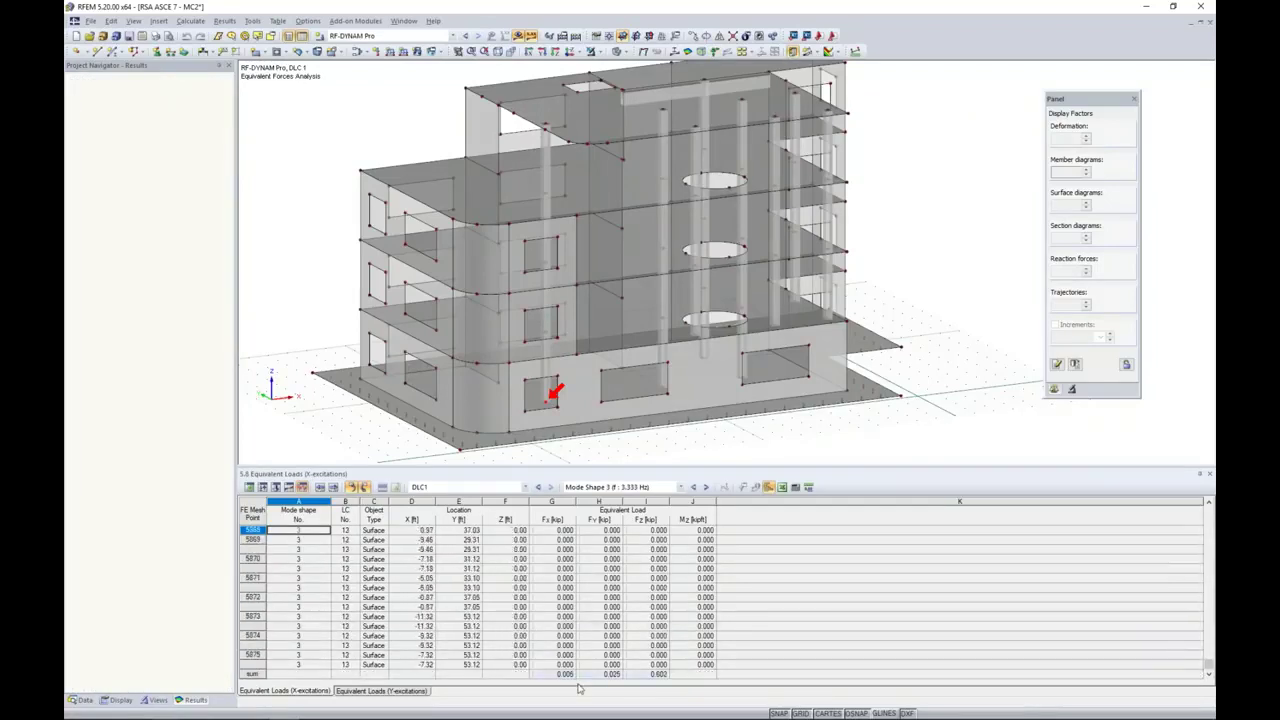
pyautogui.click(681, 487)
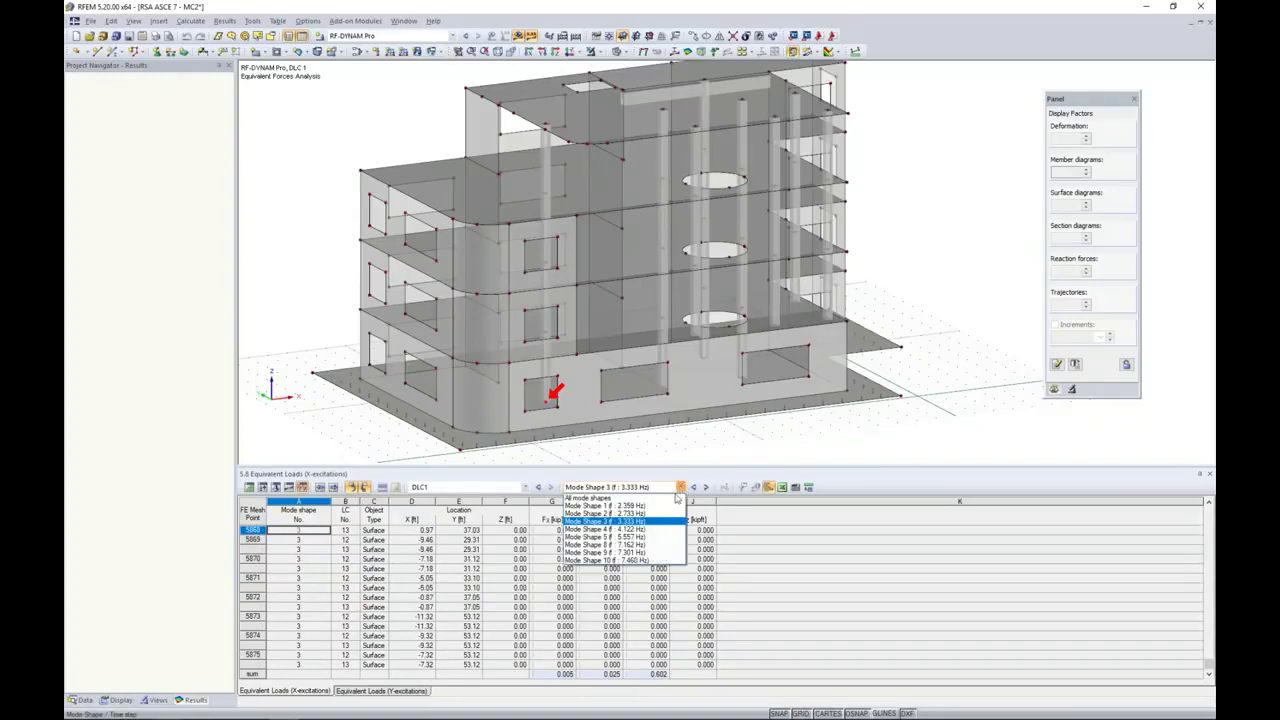
pyautogui.click(605, 505)
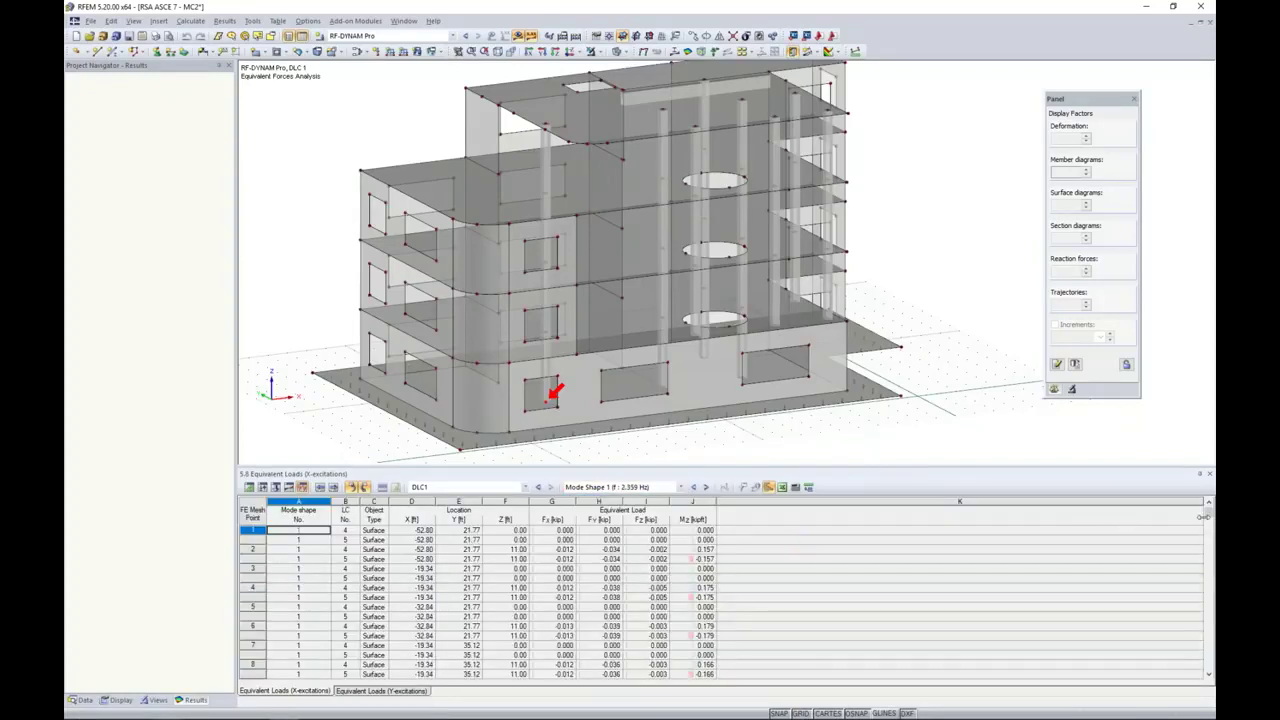
pyautogui.moveTo(1208, 512); pyautogui.dragTo(1208, 668)
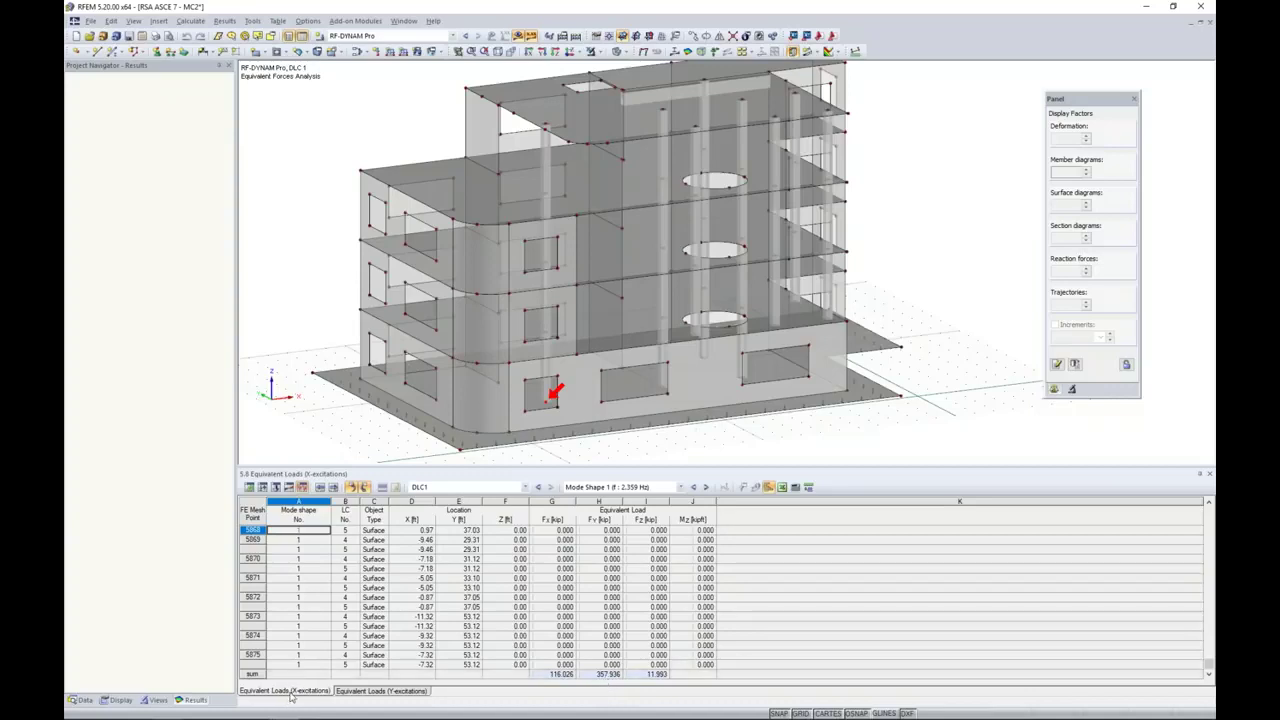
# - Examine DLC1's equivalent loads from Y-excitations for mode shape 1 down to the sum row
pyautogui.click(363, 699)
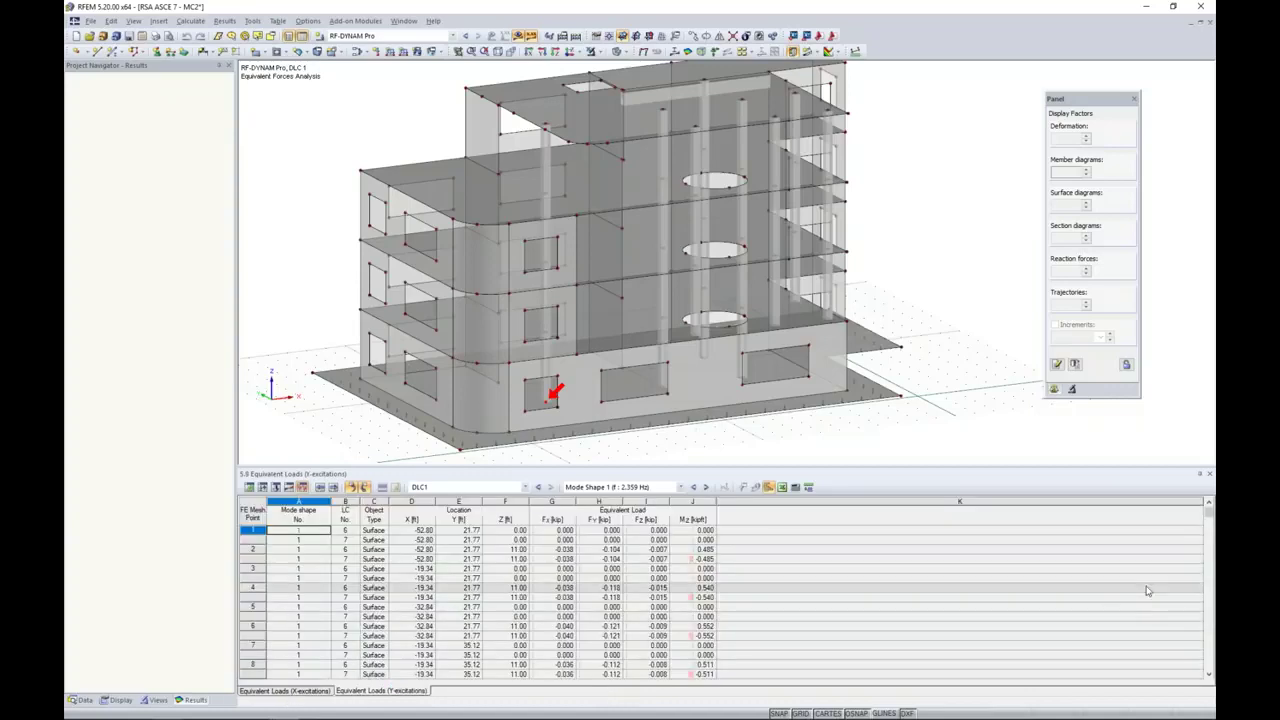
pyautogui.moveTo(1208, 512); pyautogui.dragTo(1208, 668)
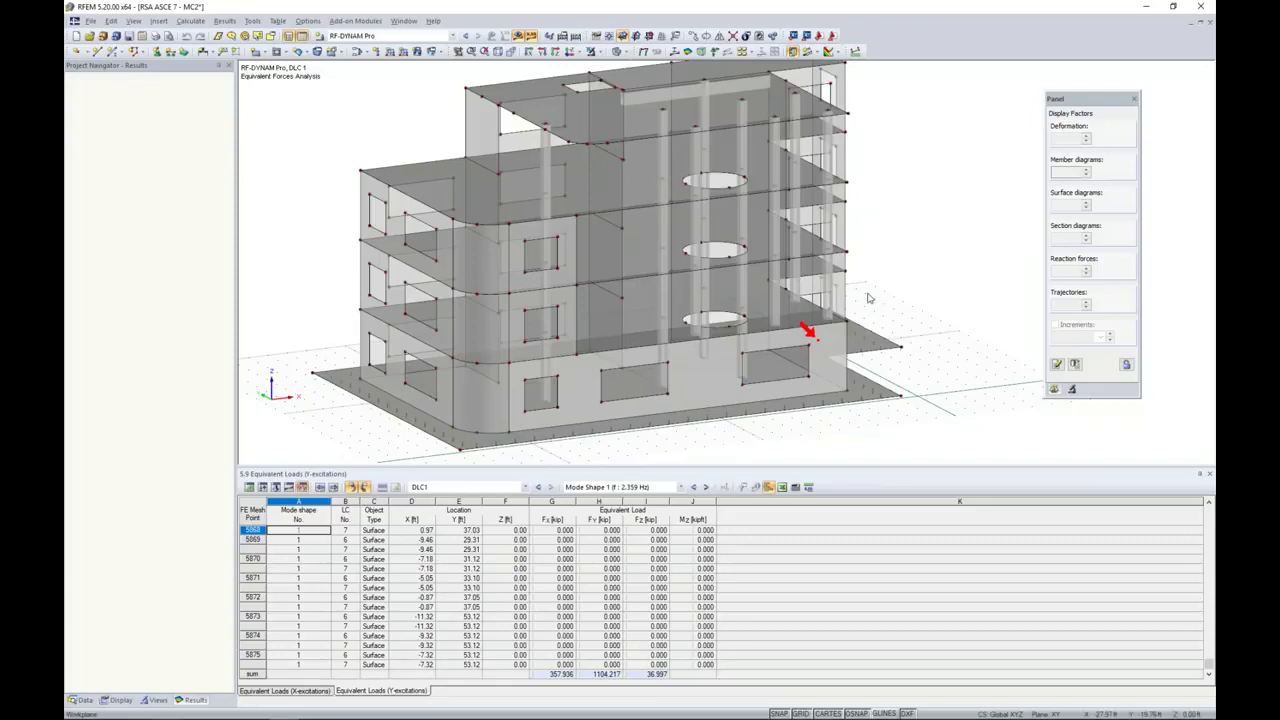
pyautogui.scroll(-3, 876, 314)
pyautogui.moveTo(894, 310); pyautogui.dragTo(842, 280, button='middle')
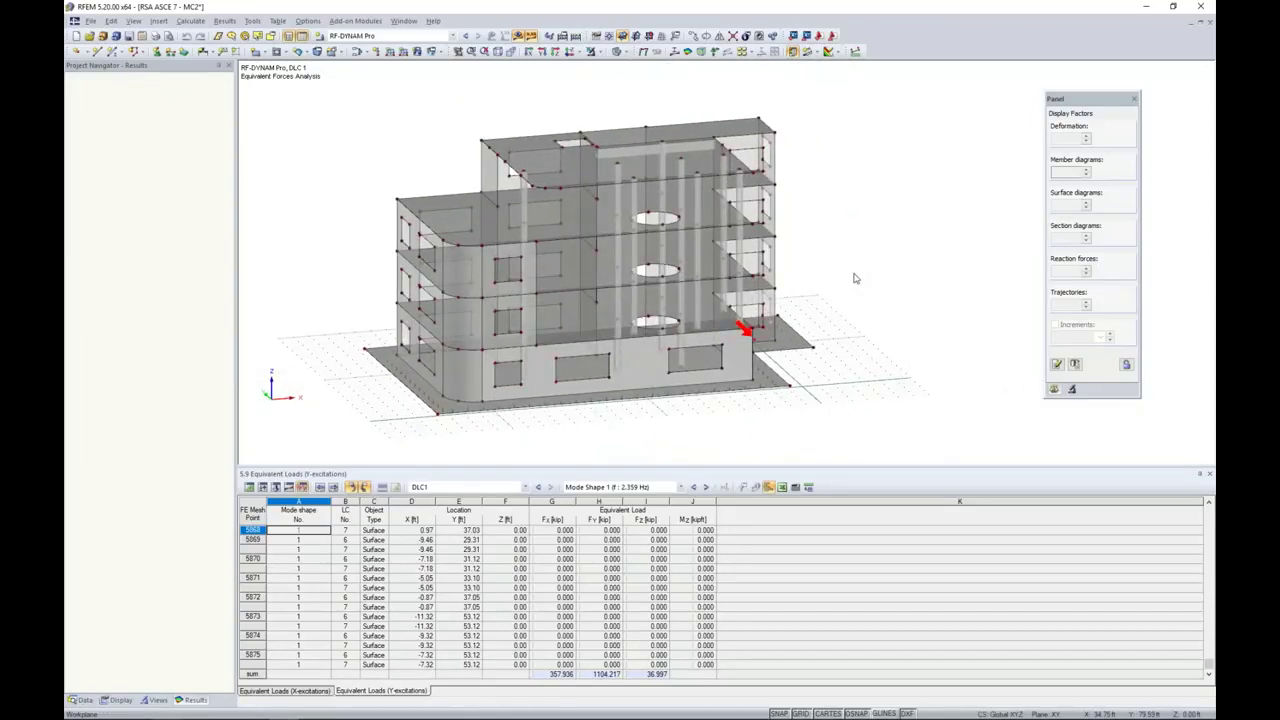
# - Switch to result combination RC1 and copy a full-height interior column line to the free area beside the building, accepting deletion of the results
pyautogui.click(453, 35)
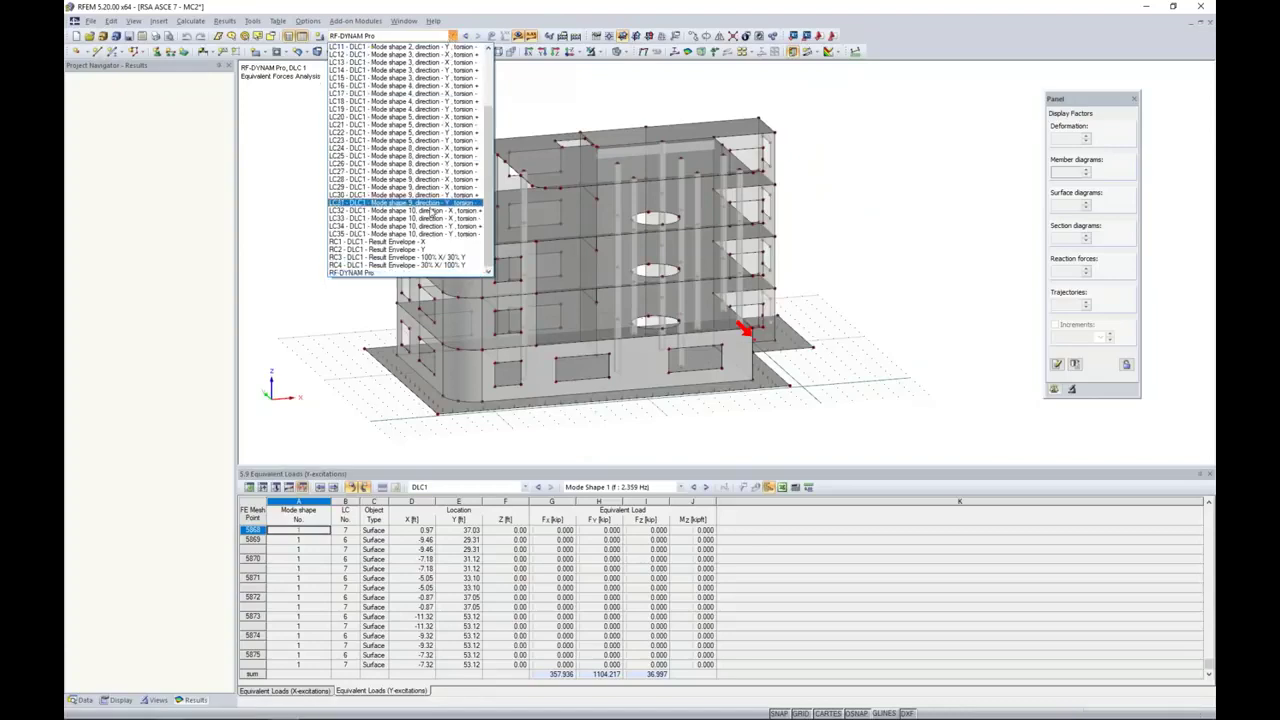
pyautogui.click(421, 243)
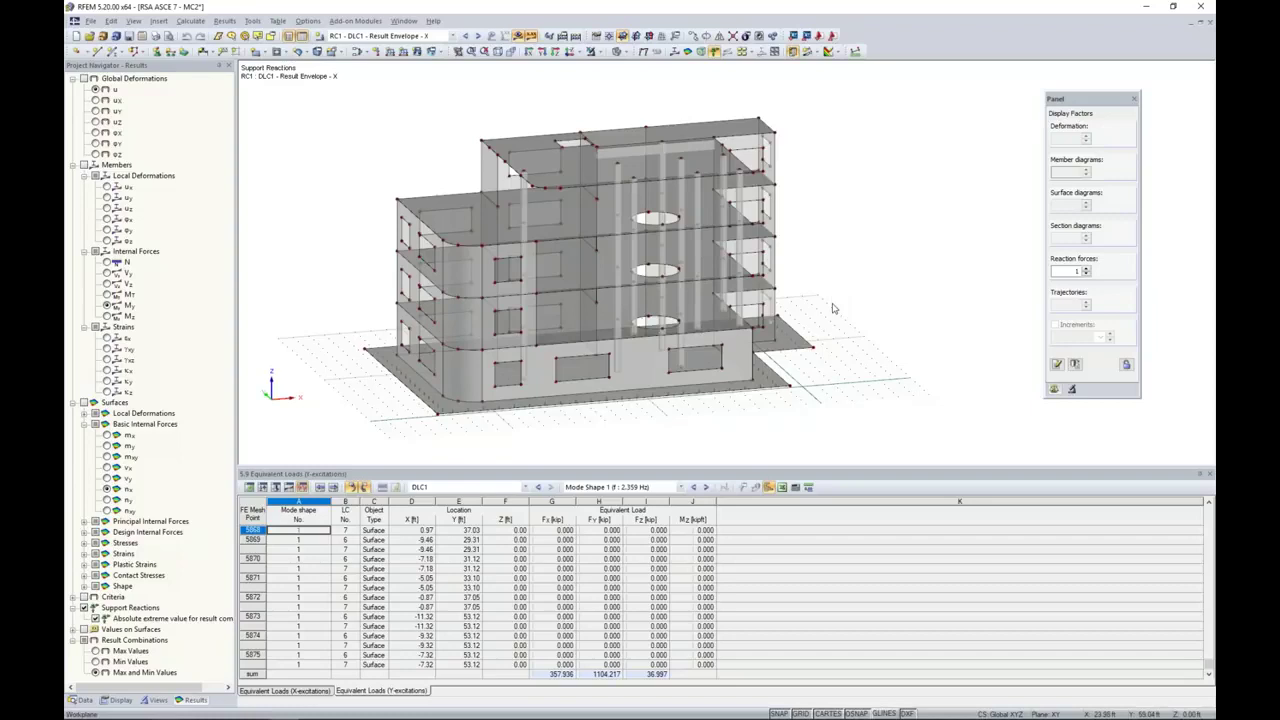
pyautogui.keyDown('ctrl'); pyautogui.moveTo(832, 307); pyautogui.dragTo(855, 317, button='middle'); pyautogui.keyUp('ctrl')
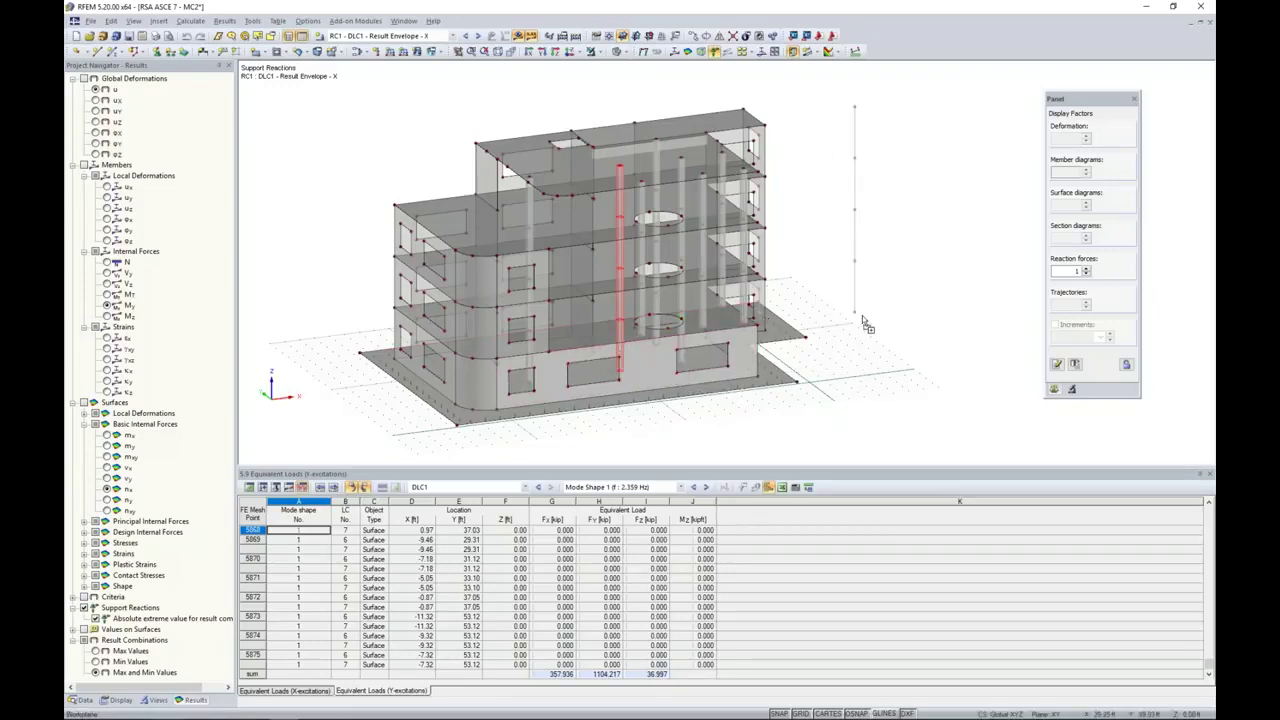
pyautogui.click(915, 402)
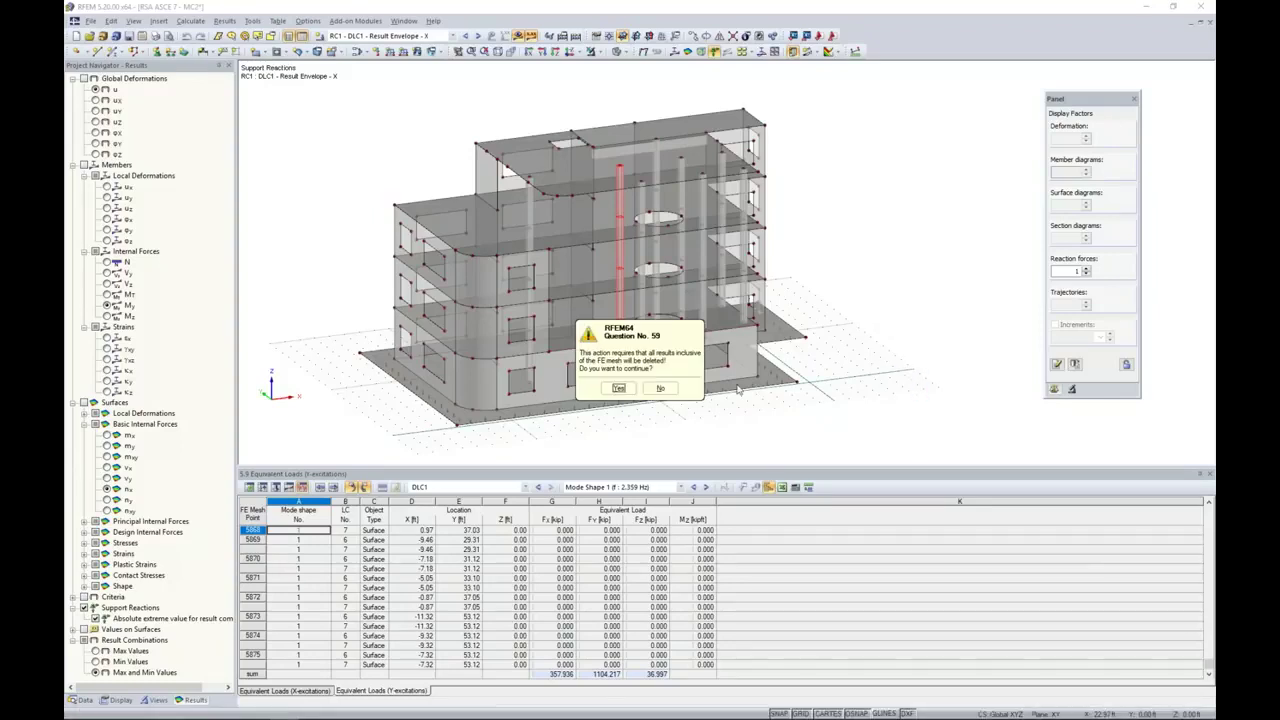
pyautogui.click(618, 388)
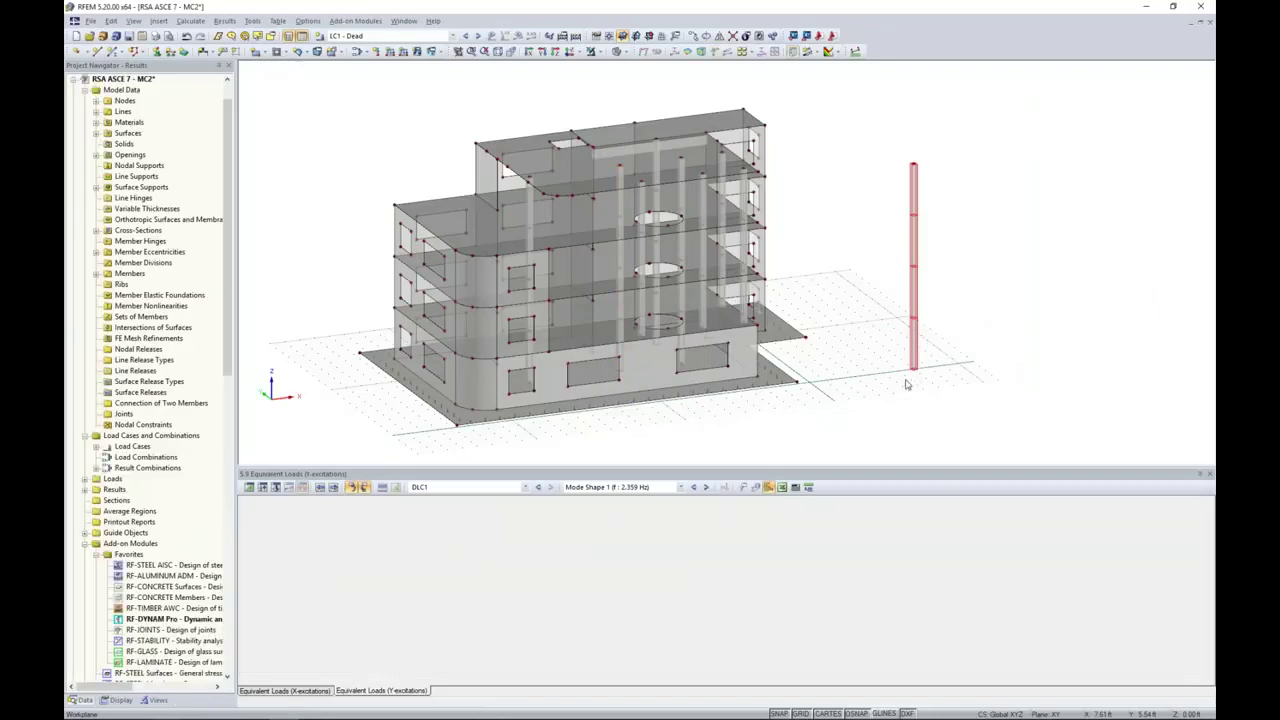
pyautogui.keyDown('ctrl'); pyautogui.moveTo(907, 385); pyautogui.dragTo(813, 377, button='middle'); pyautogui.keyUp('ctrl')
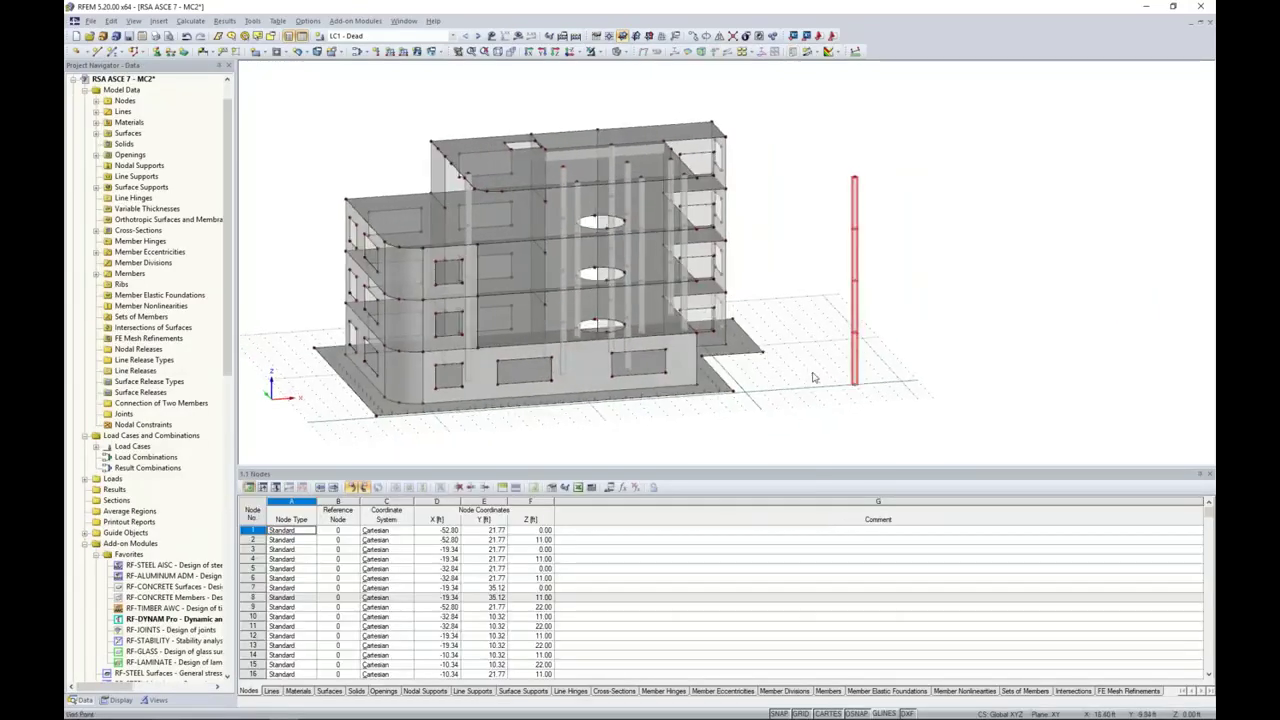
# - Set the member type of the four copied column members beside the building to Result Beam
pyautogui.click(816, 378)
pyautogui.moveTo(881, 397); pyautogui.dragTo(833, 152)
pyautogui.rightClick(855, 189)
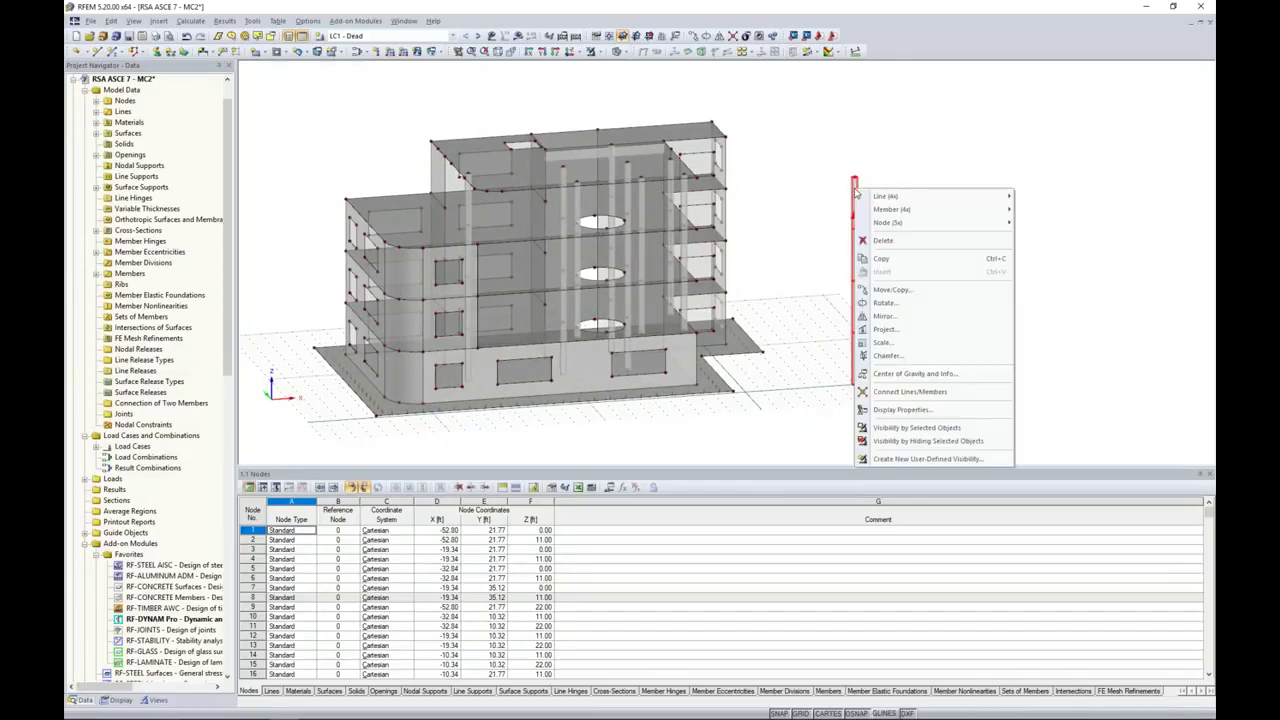
pyautogui.moveTo(873, 210)
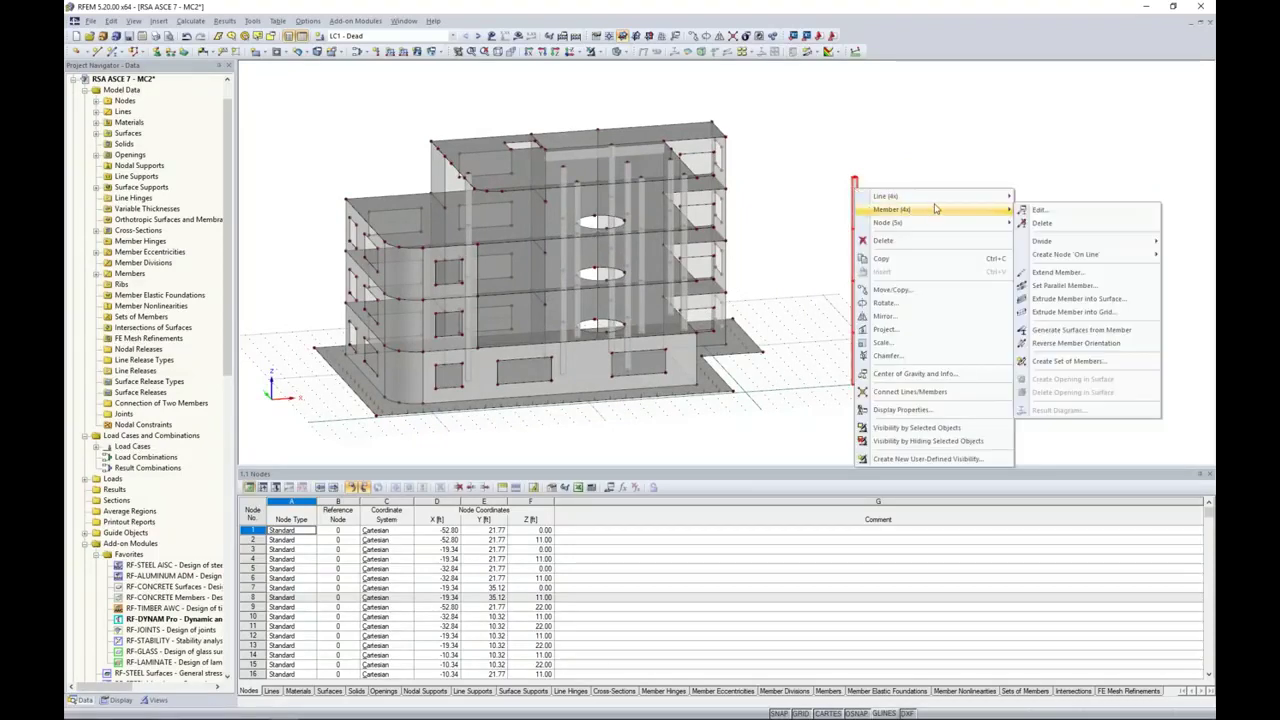
pyautogui.click(1034, 210)
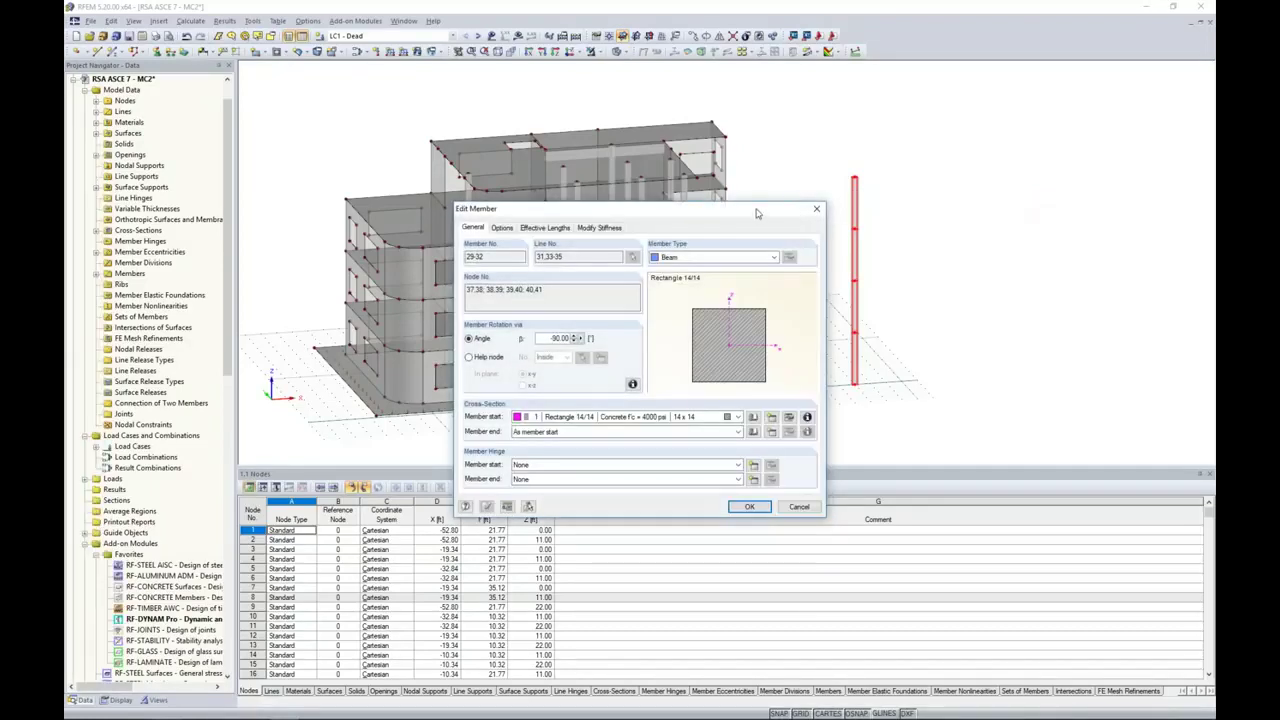
pyautogui.moveTo(760, 214); pyautogui.dragTo(673, 154)
pyautogui.click(688, 197)
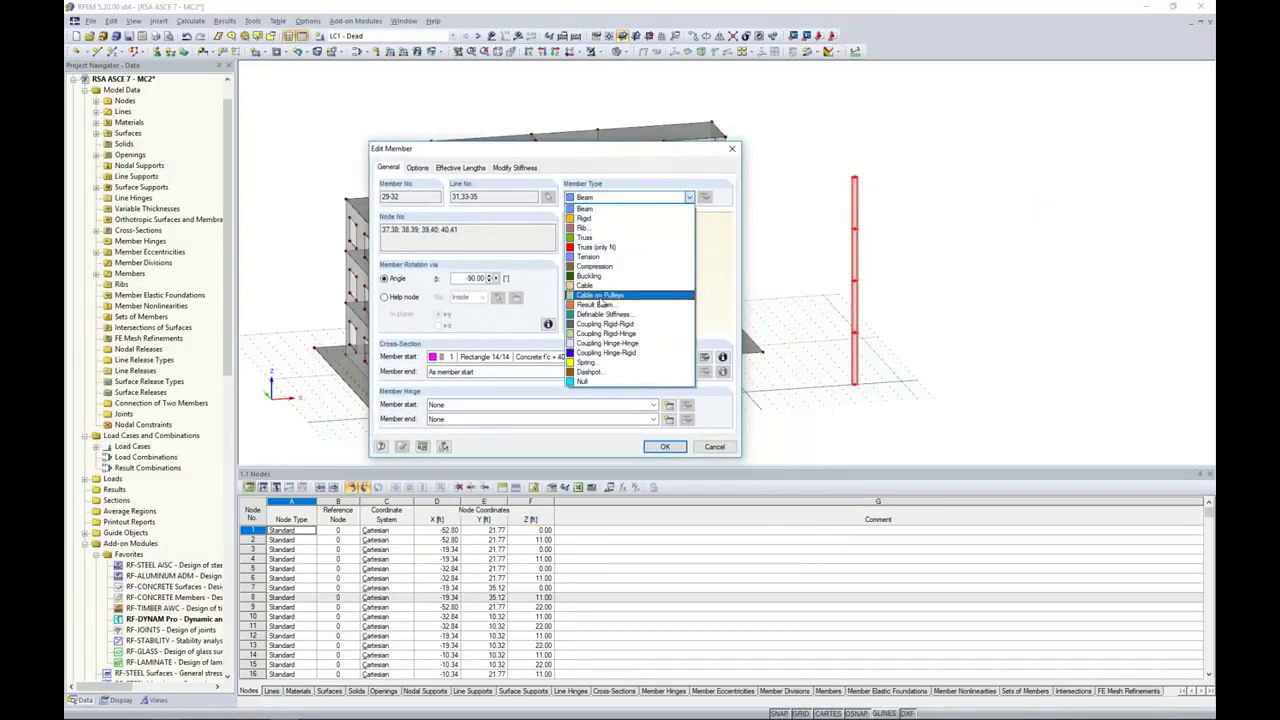
pyautogui.click(600, 305)
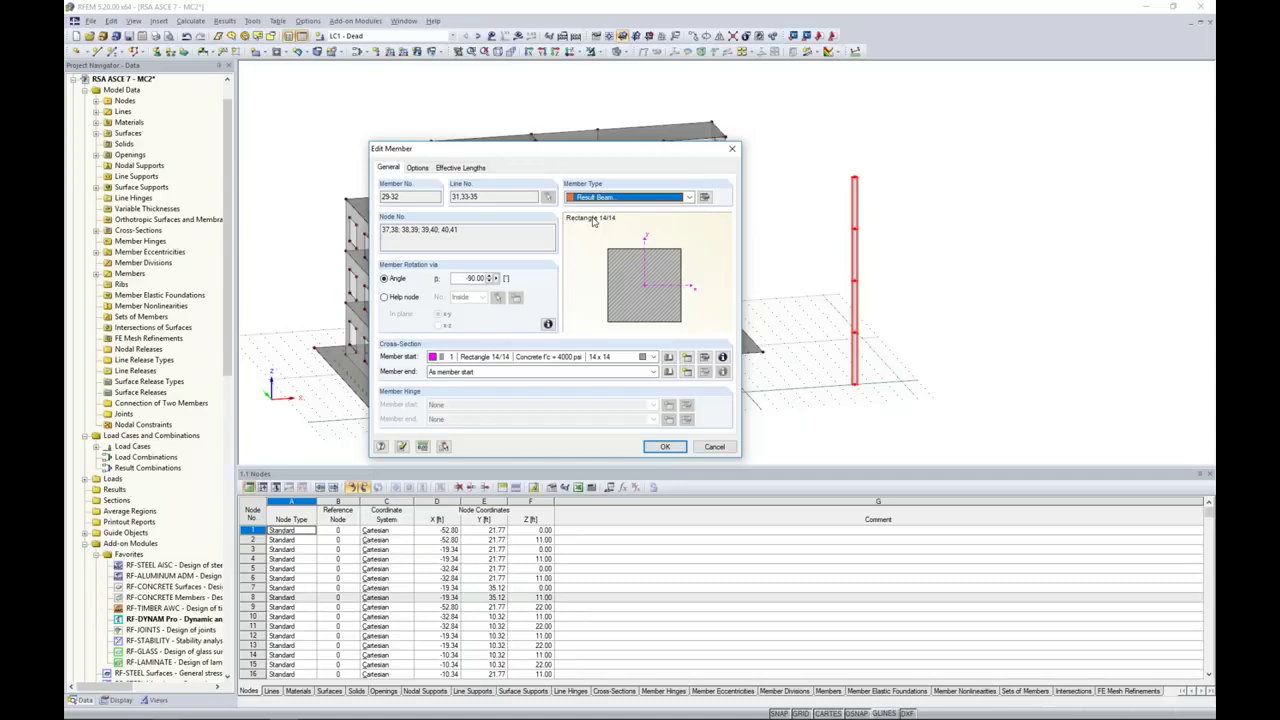
# - Set the result beam members to integrate stresses and forces from listed including objects, keeping all surfaces, solids and members included
pyautogui.moveTo(593, 152); pyautogui.dragTo(517, 306)
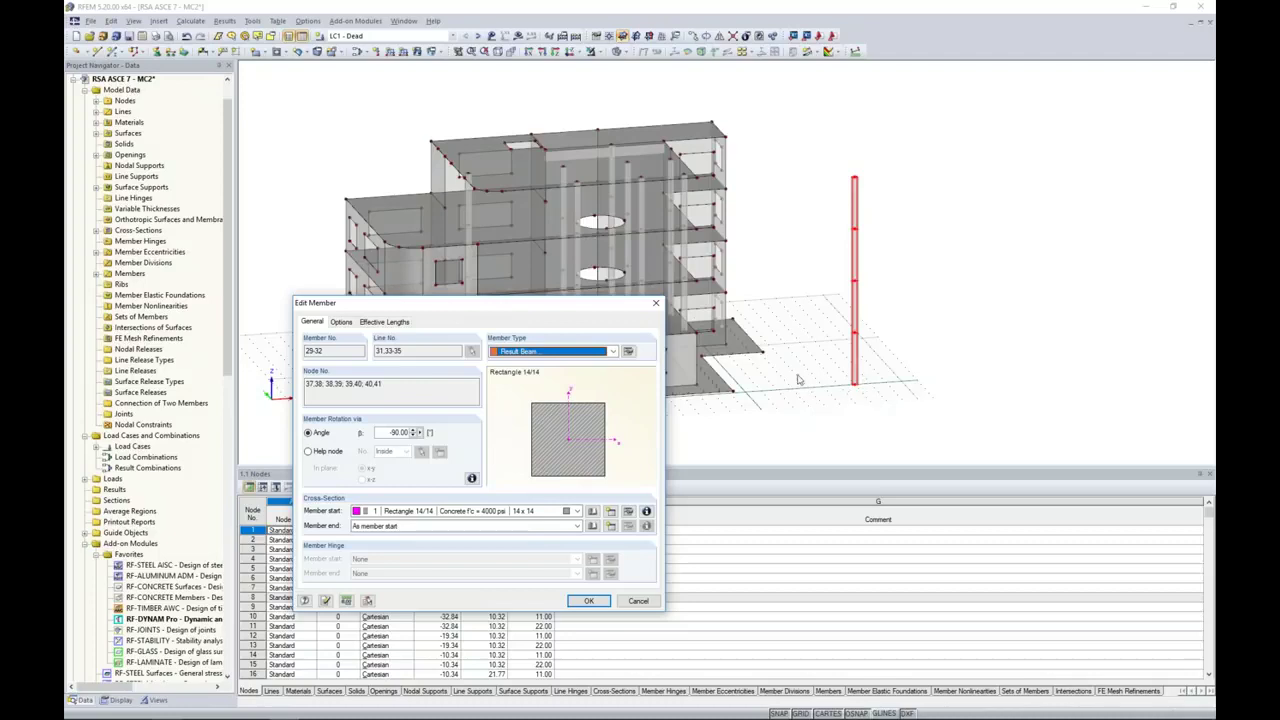
pyautogui.moveTo(604, 309); pyautogui.dragTo(676, 201)
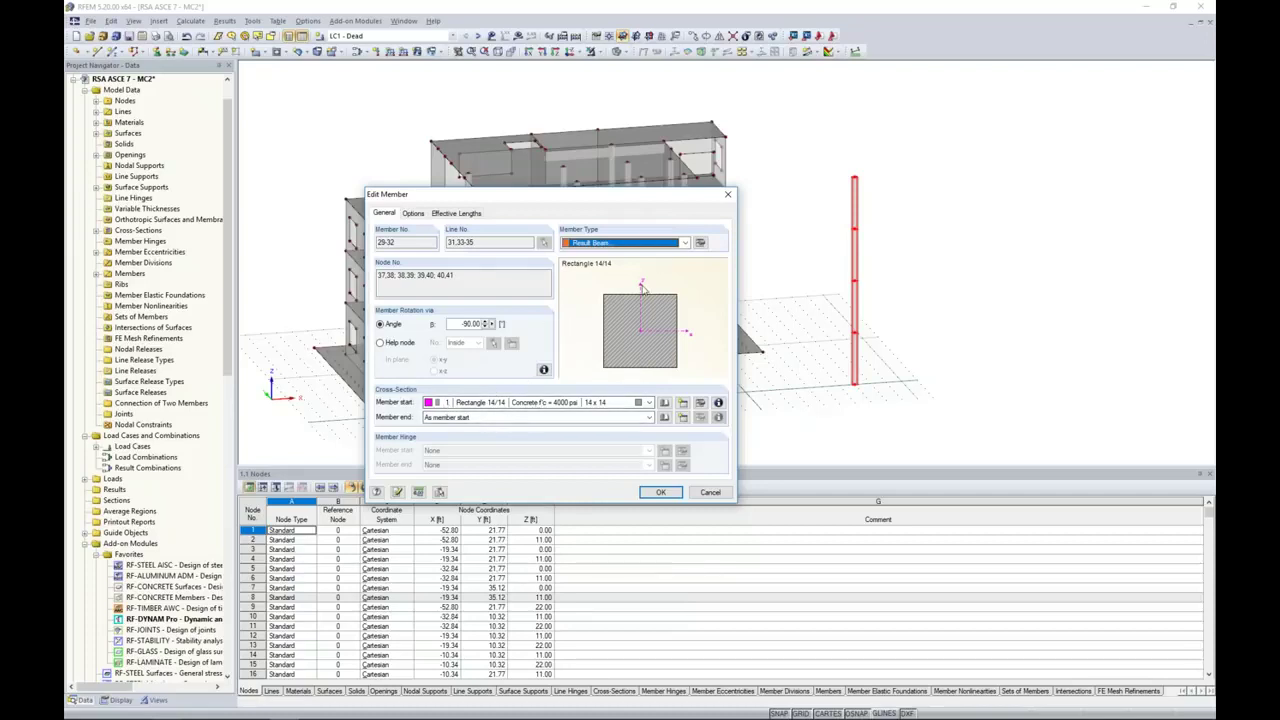
pyautogui.click(701, 243)
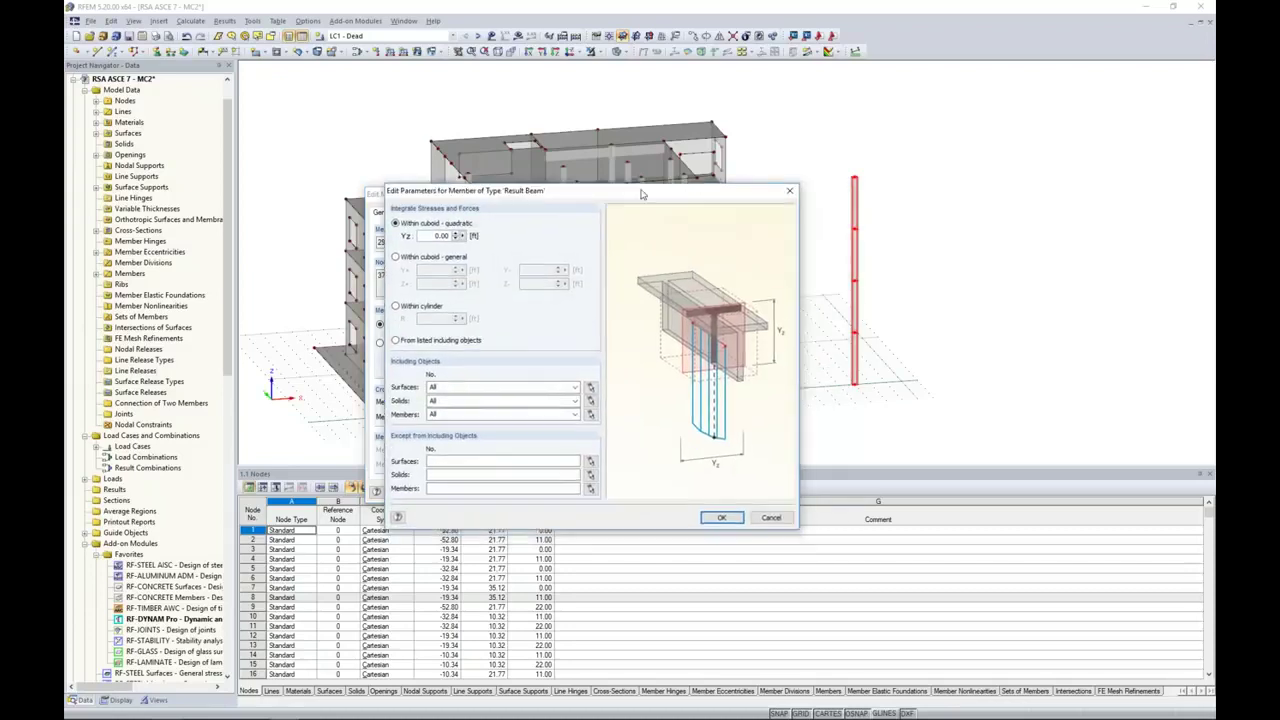
pyautogui.click(347, 331)
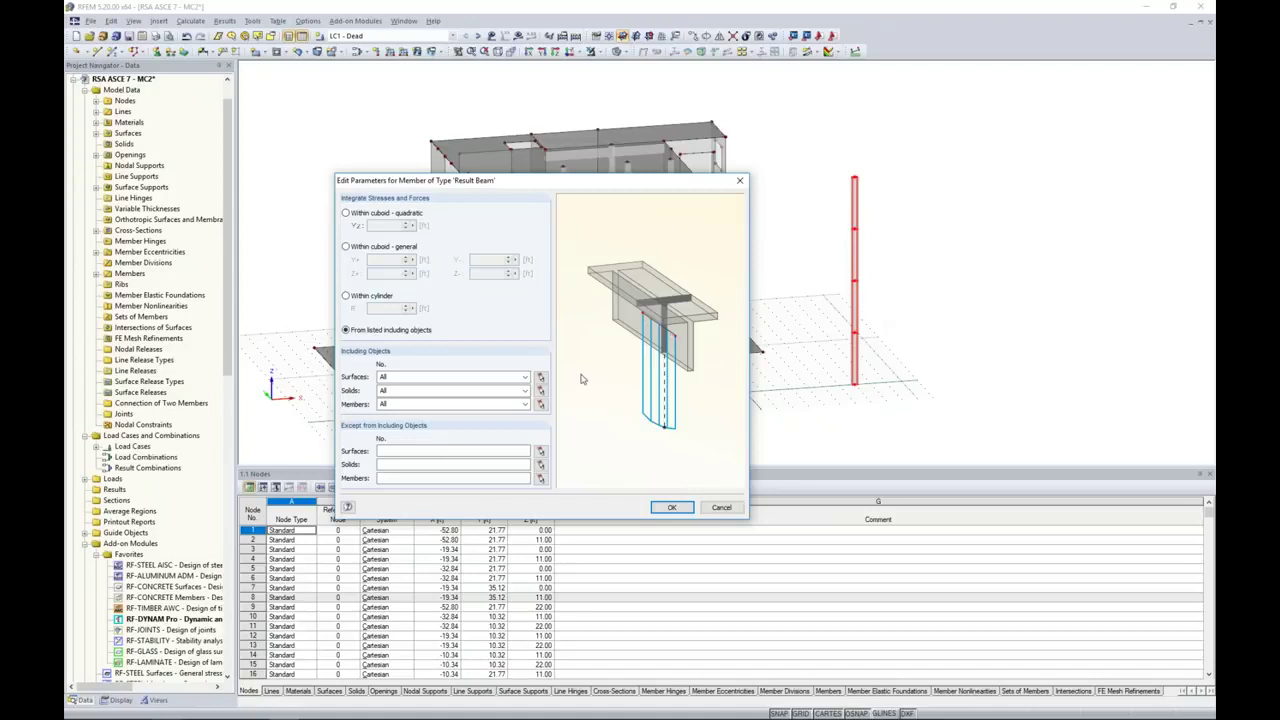
pyautogui.click(673, 507)
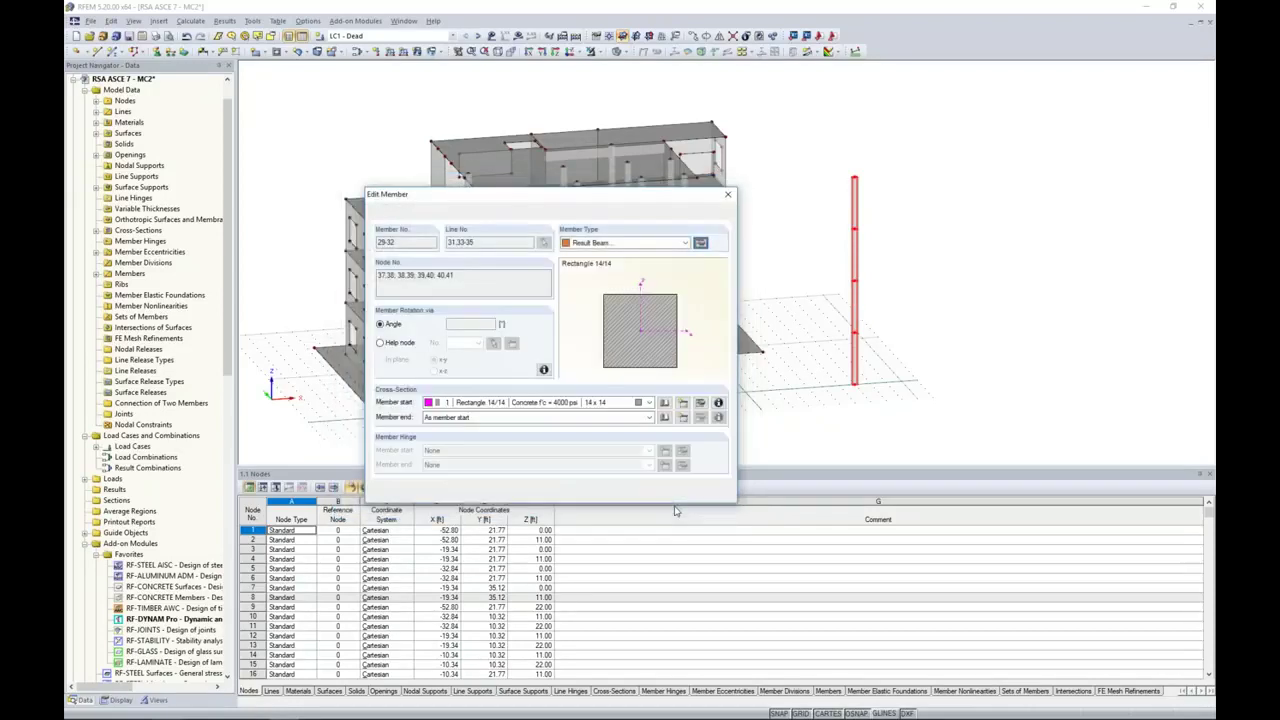
pyautogui.click(664, 494)
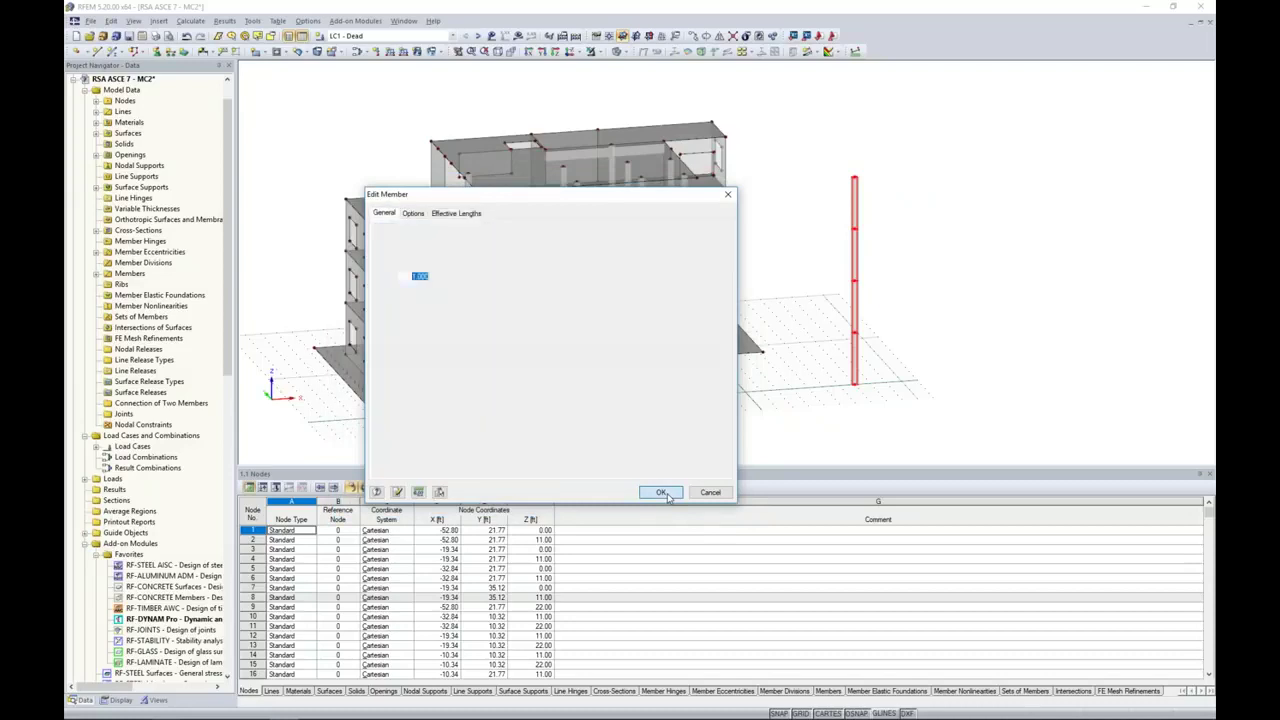
# - Select the RF-DYNAM Pro case and display its results, accepting the calculation
pyautogui.click(453, 36)
pyautogui.click(440, 70)
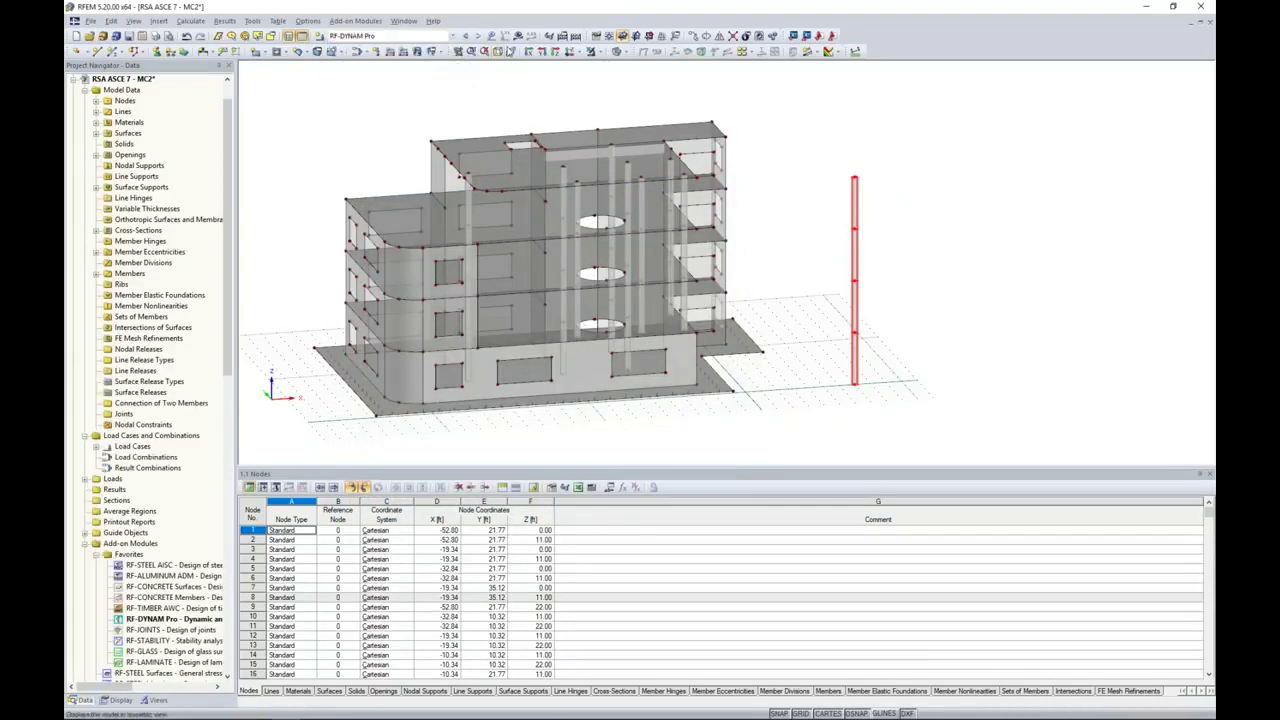
pyautogui.click(518, 36)
pyautogui.click(607, 384)
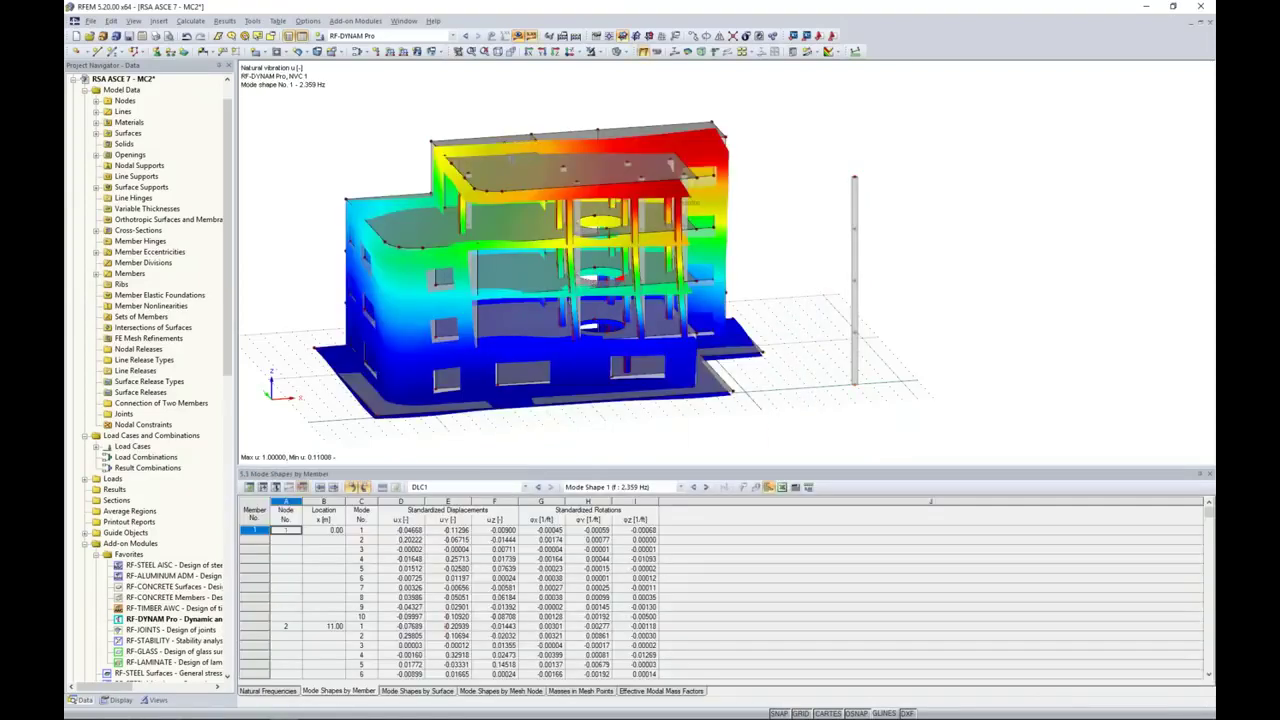
# - Switch to result combination RC1 (DLC1 - Result Envelope - X) and calculate its missing results
pyautogui.click(454, 36)
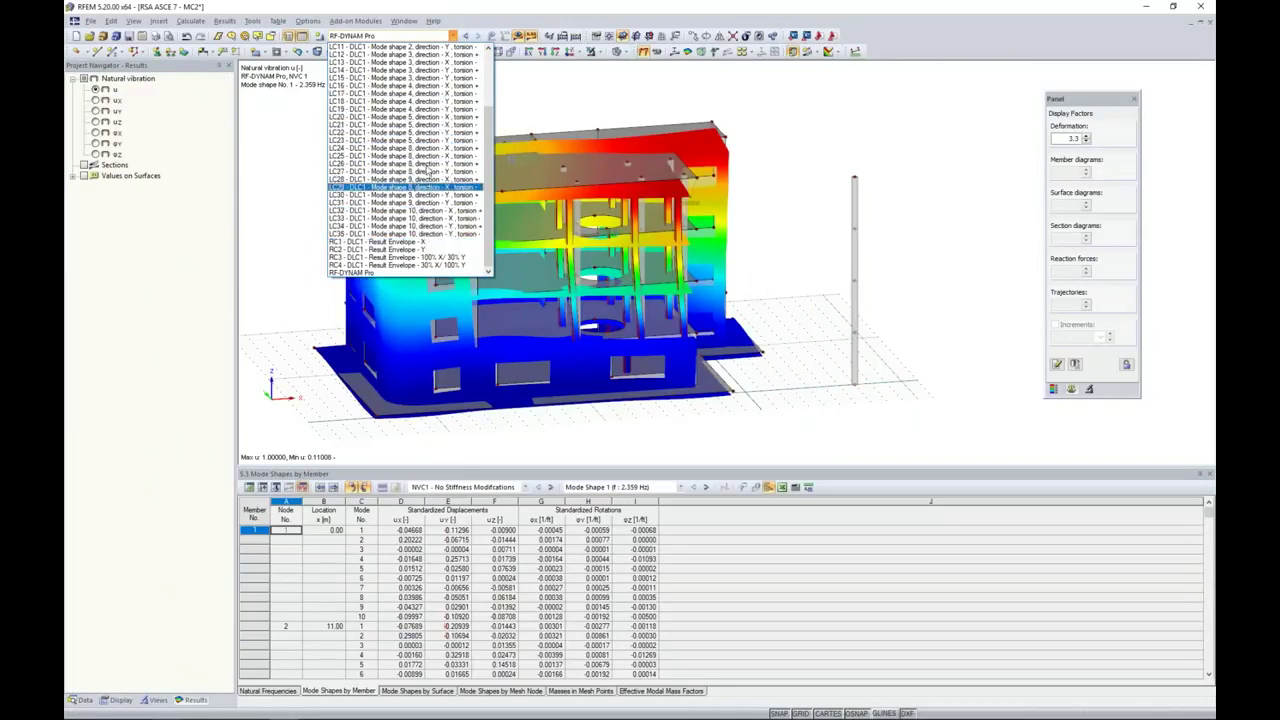
pyautogui.click(410, 243)
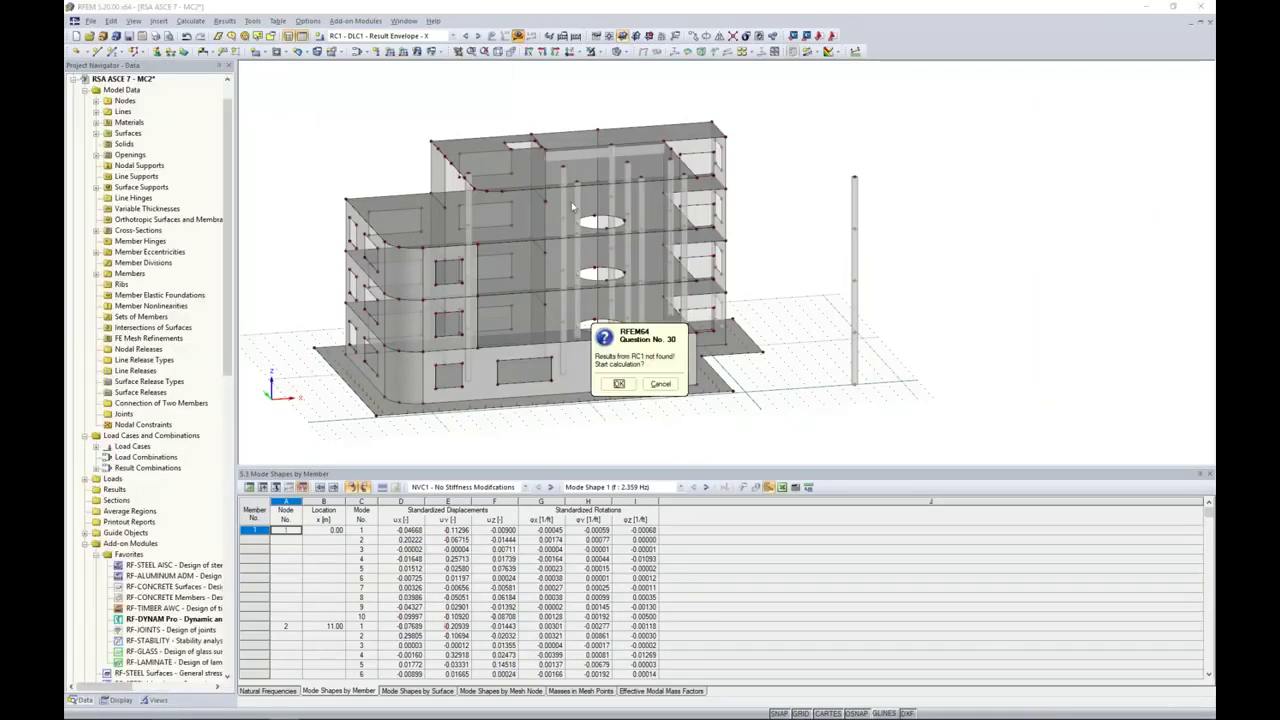
pyautogui.click(619, 384)
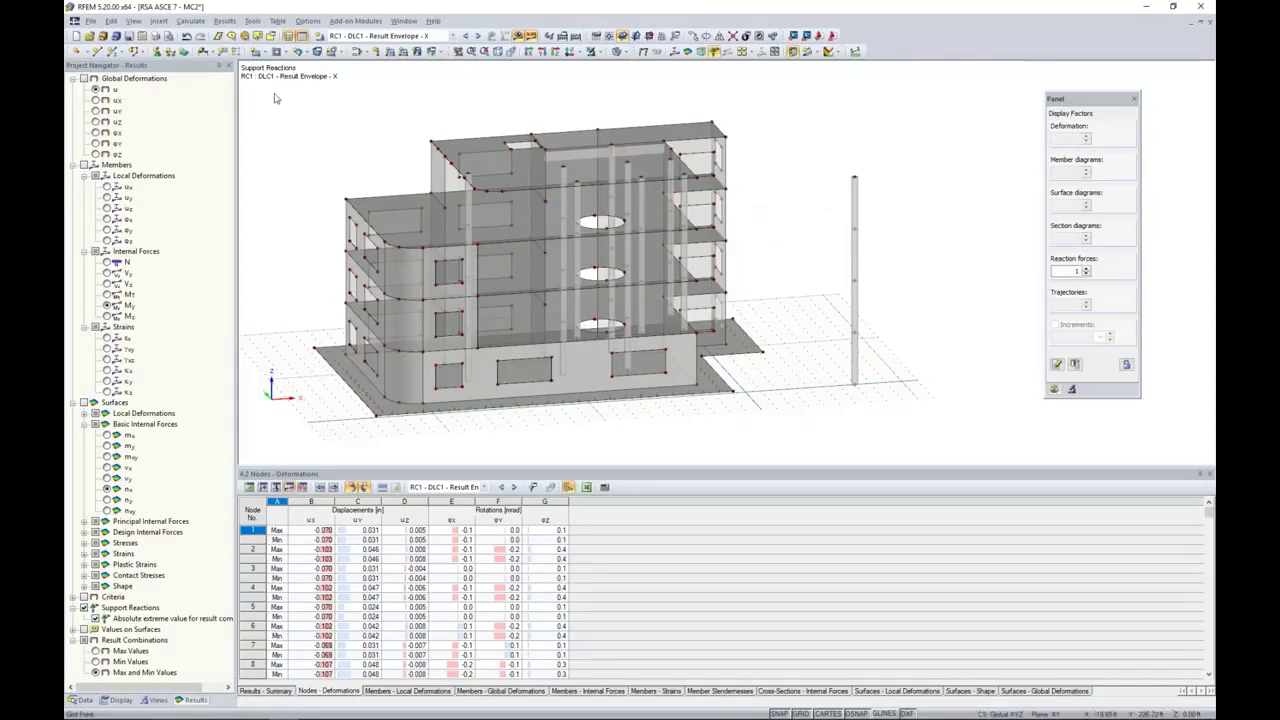
# - Display the member shear force Vy and examine its diagram along the full height of the result beam beside the building
pyautogui.click(85, 166)
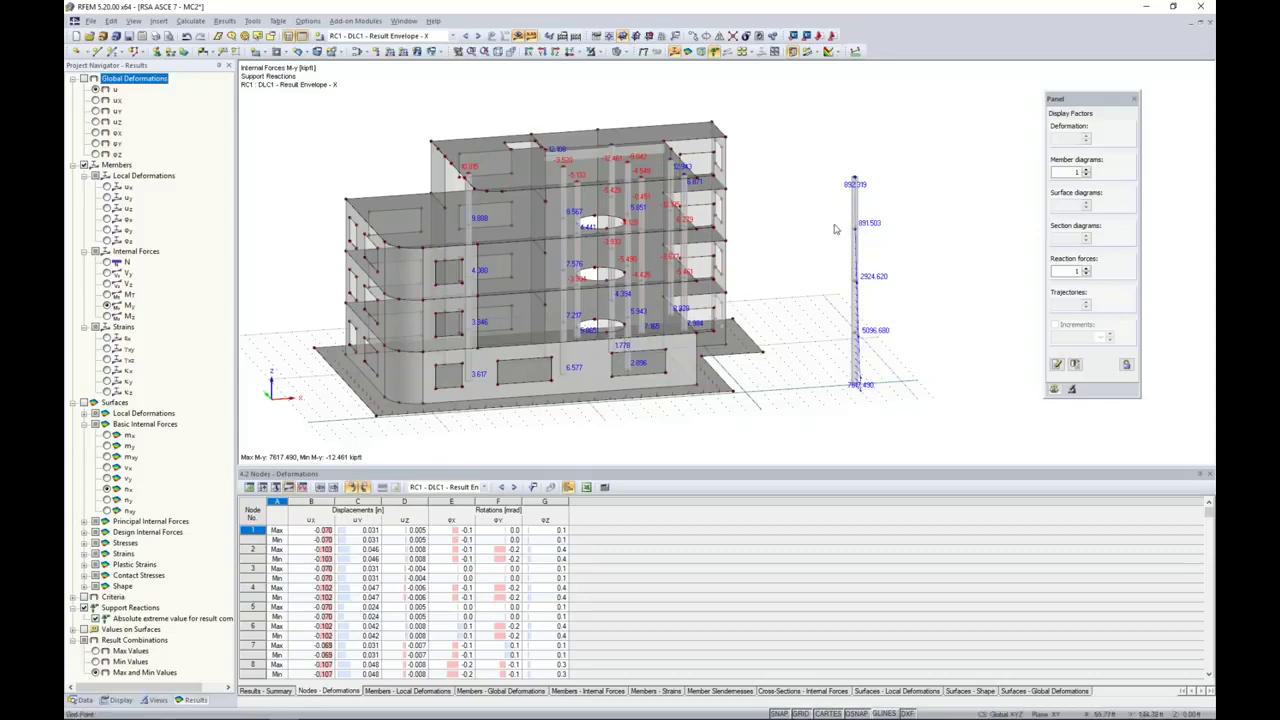
pyautogui.click(107, 273)
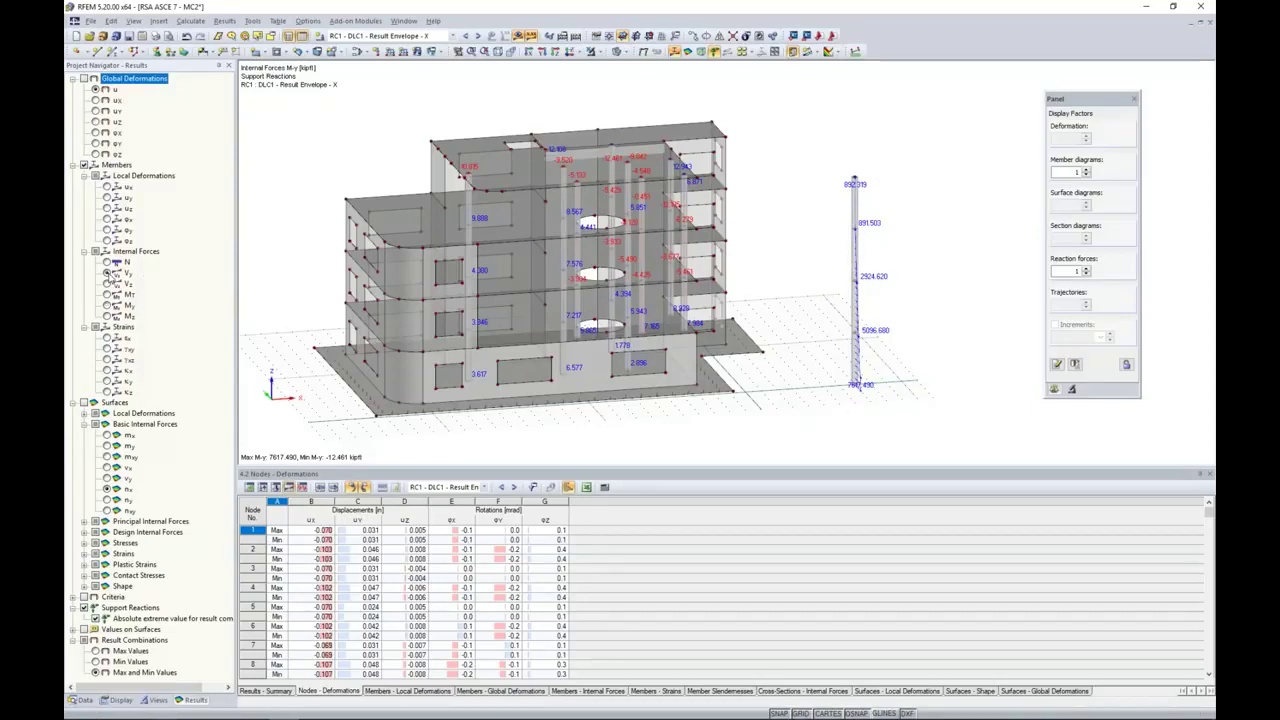
pyautogui.moveTo(283, 285); pyautogui.dragTo(330, 277, button='middle')
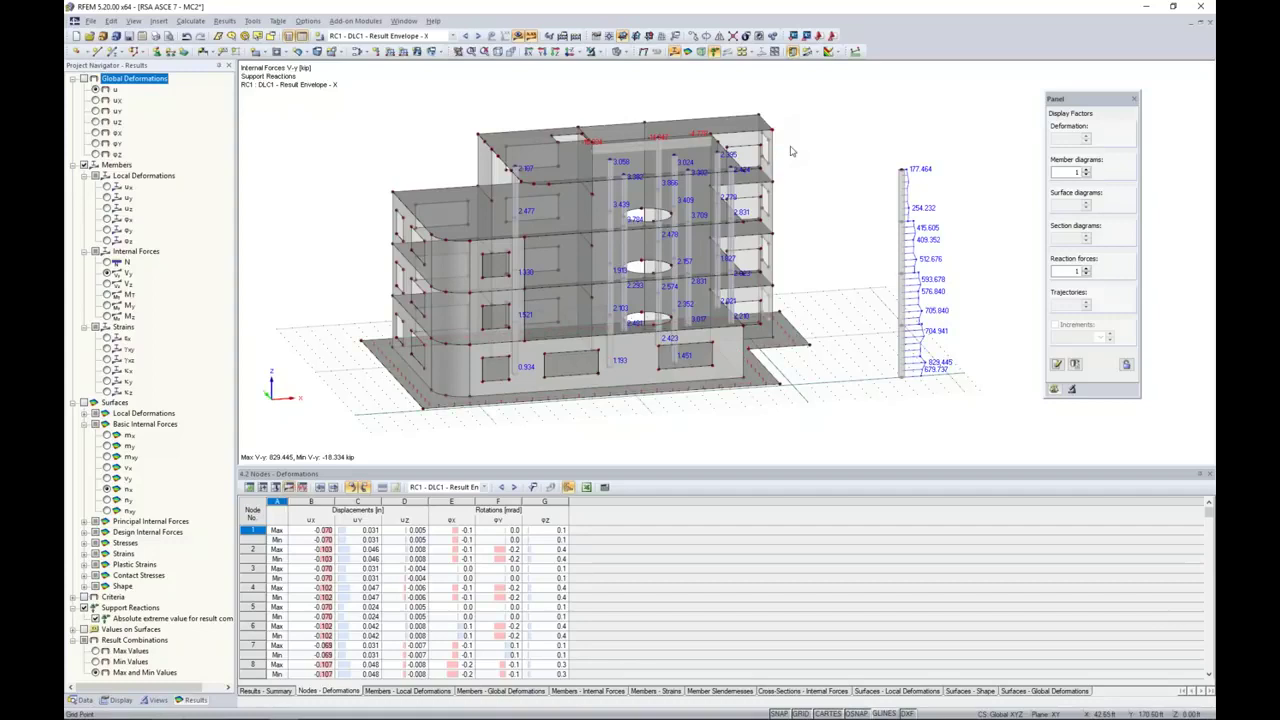
pyautogui.moveTo(834, 379); pyautogui.dragTo(737, 386, button='middle')
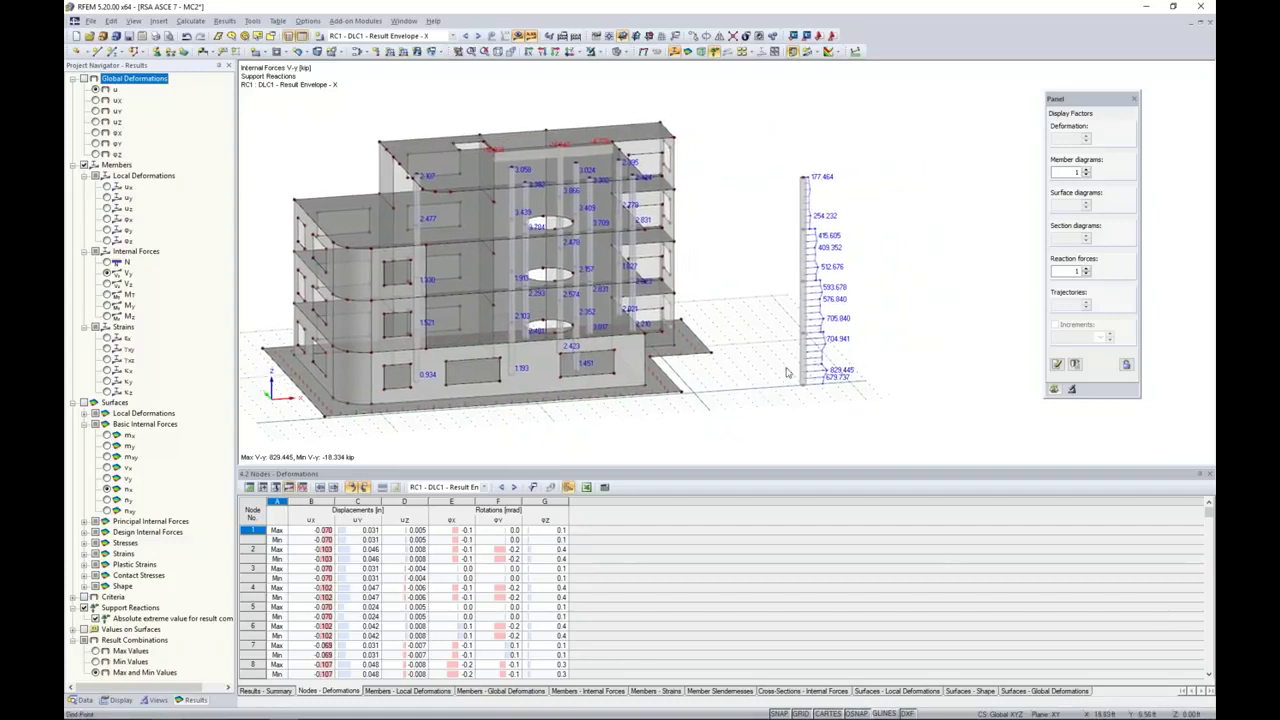
pyautogui.scroll(1, 845, 376)
pyautogui.scroll(5, 845, 376)
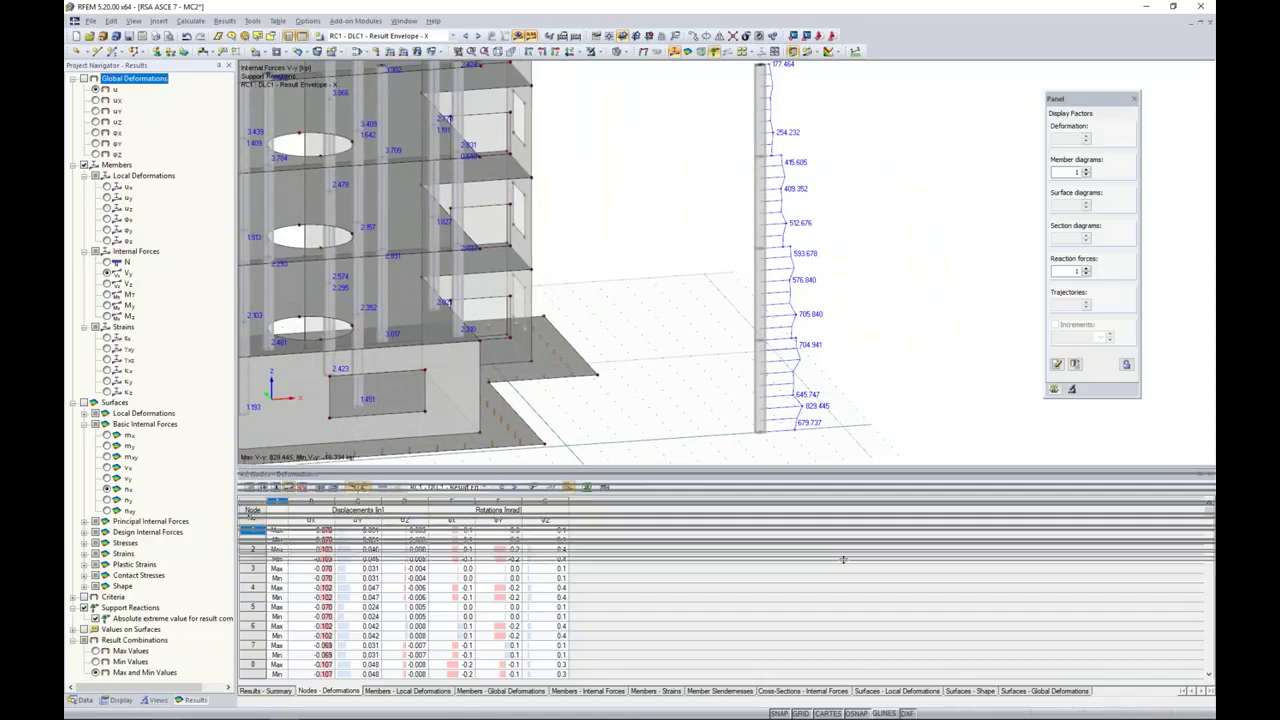
pyautogui.moveTo(852, 422); pyautogui.dragTo(841, 483, button='middle')
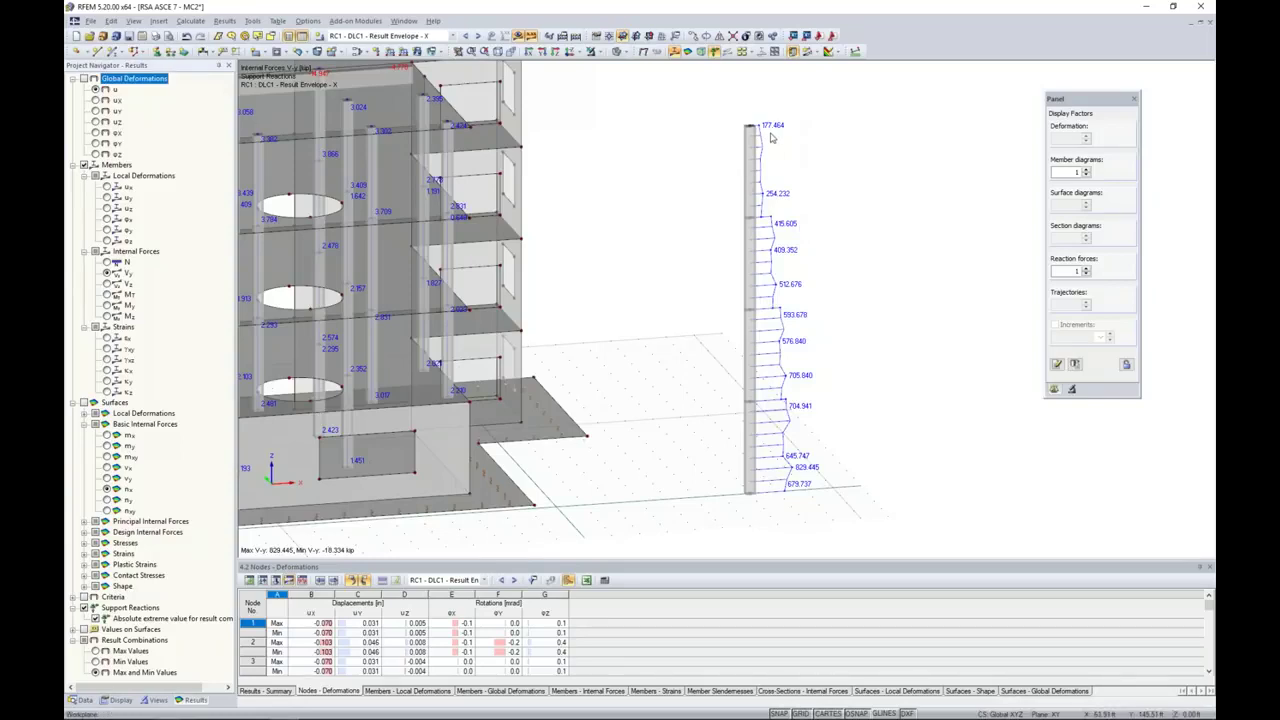
pyautogui.moveTo(644, 195); pyautogui.dragTo(755, 259, button='middle')
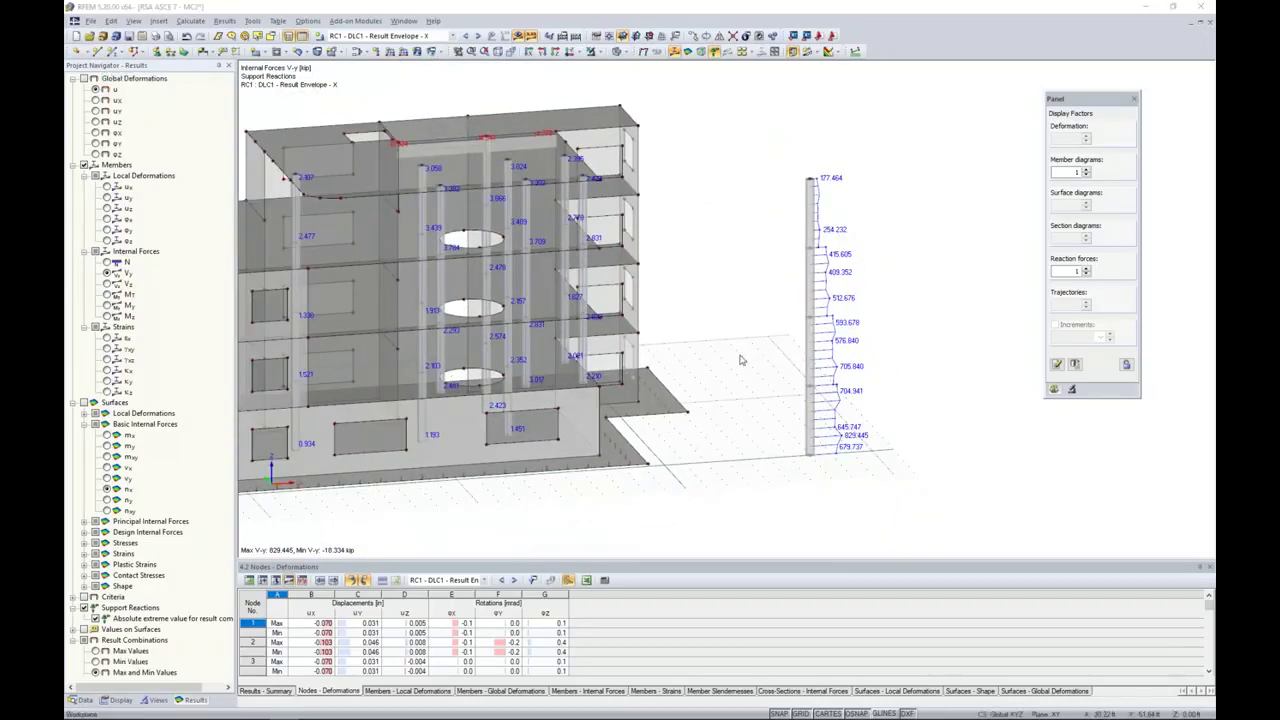
pyautogui.press('super+Tab')
pyautogui.click(672, 214)
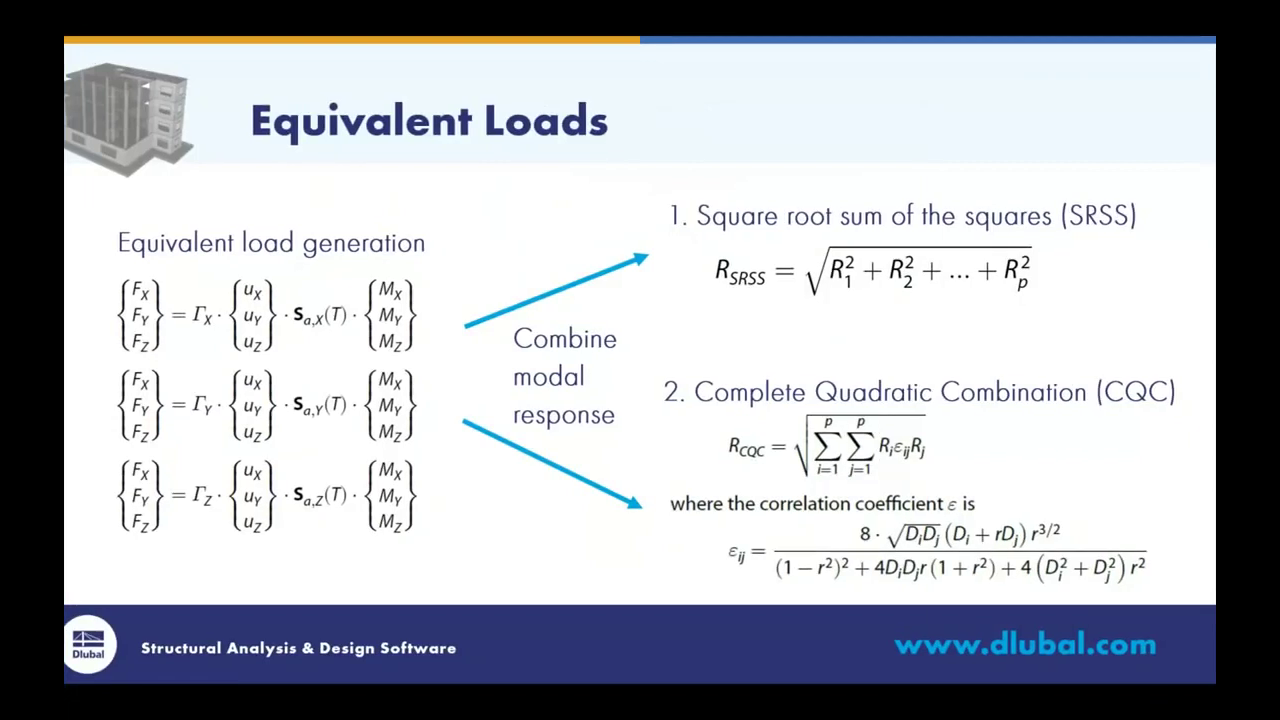
pyautogui.press('Right')
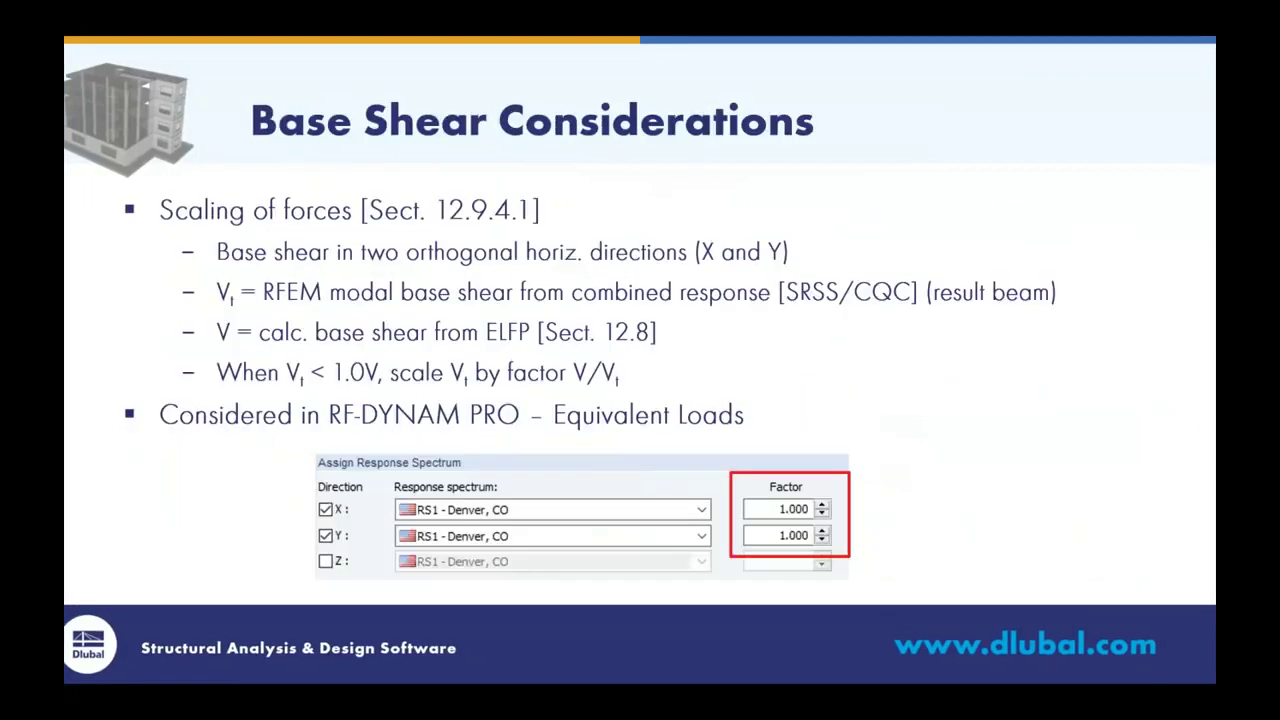
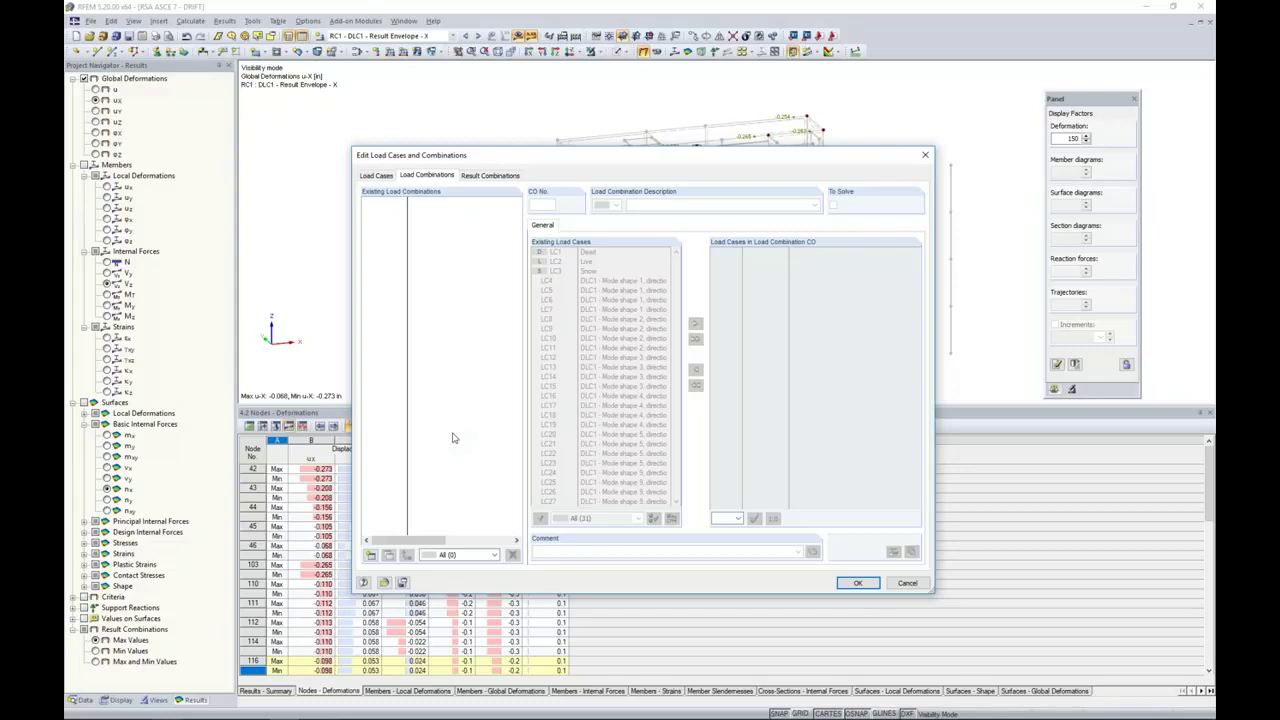
# - Create load combination CO1 containing the load cases LC1 Dead, LC2 Live and LC3 Snow
pyautogui.click(370, 554)
pyautogui.click(584, 252)
pyautogui.doubleClick(585, 253)
pyautogui.doubleClick(587, 262)
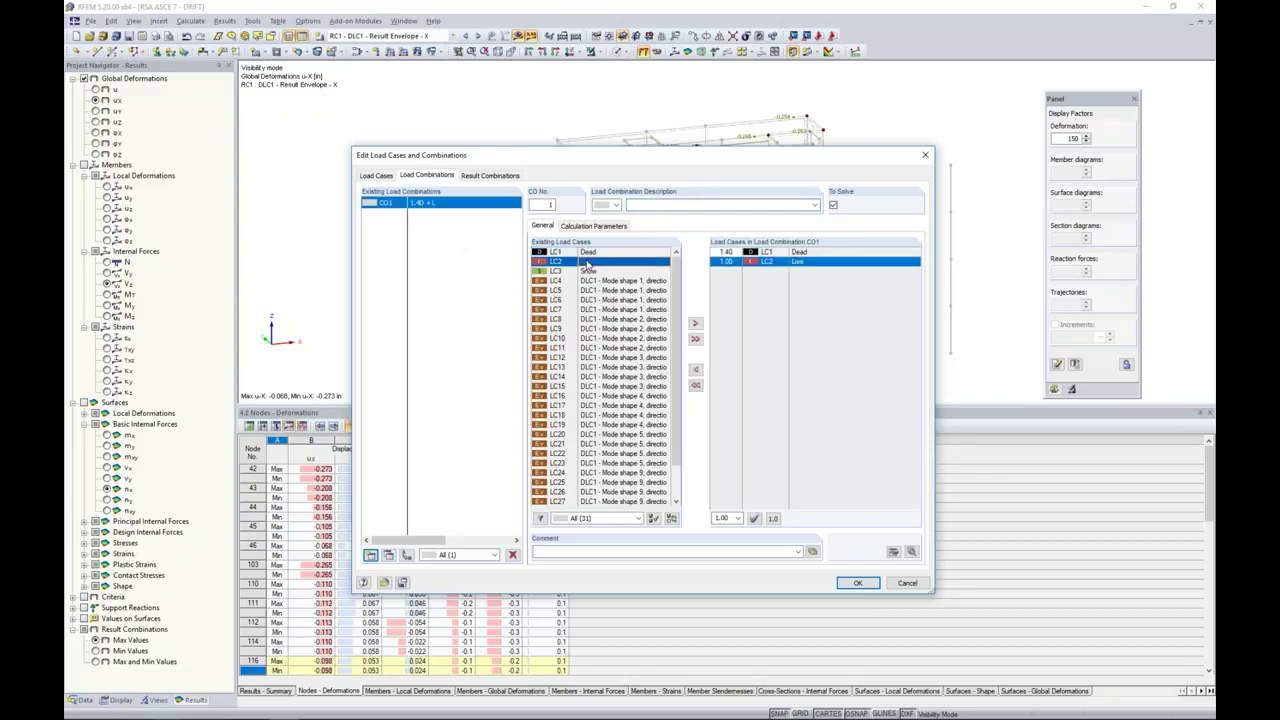
pyautogui.doubleClick(587, 271)
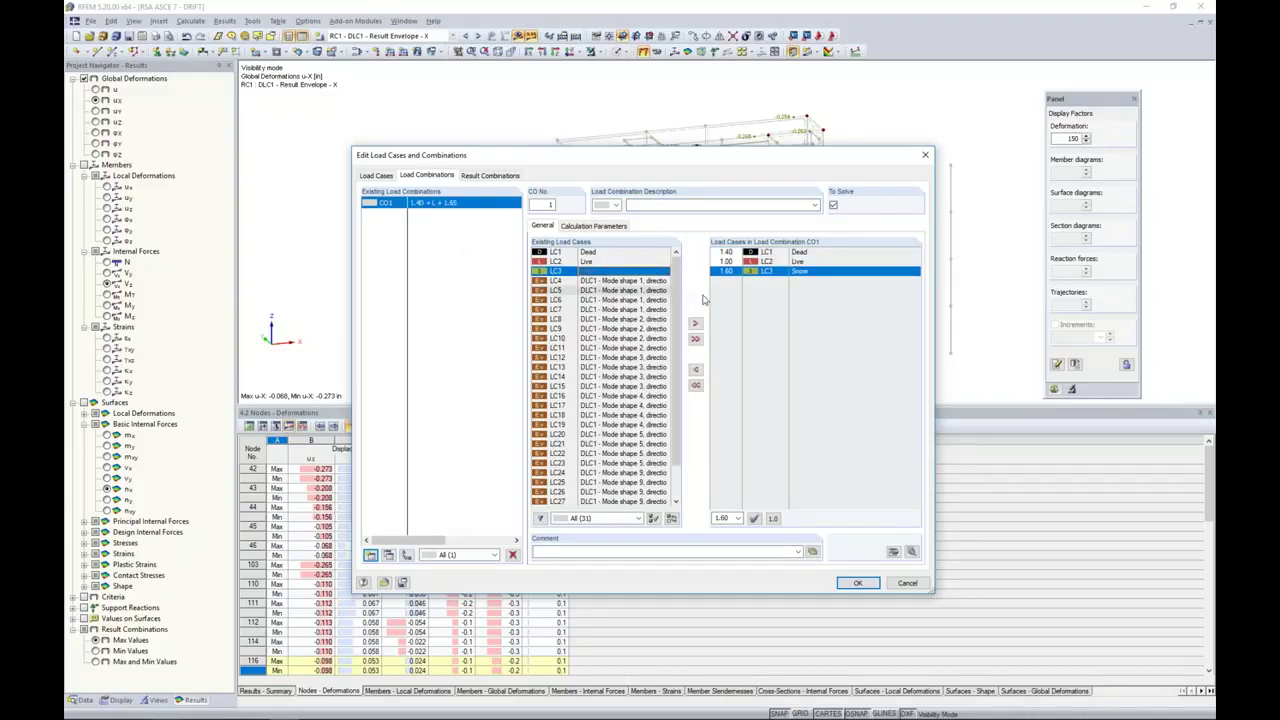
# - Set CO1's load factors to 1.20 for Dead and 0.20 for Snow, and accept the combination
pyautogui.click(736, 252)
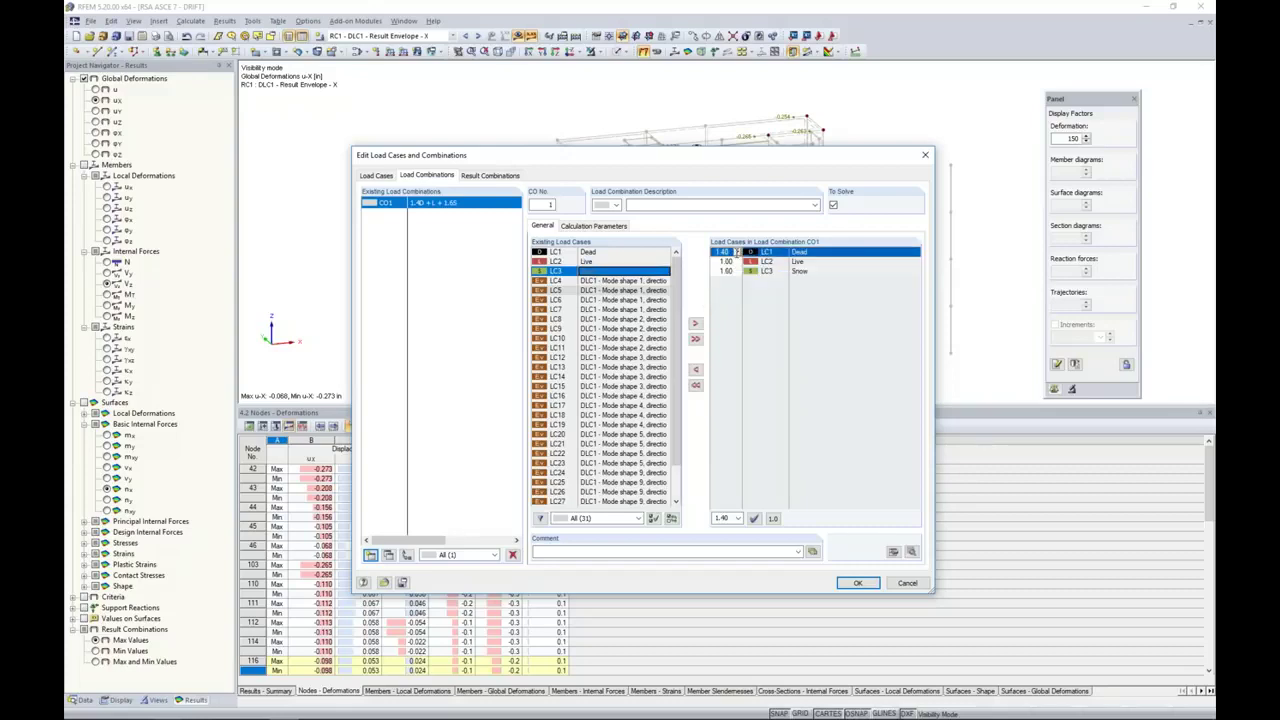
pyautogui.click(737, 252)
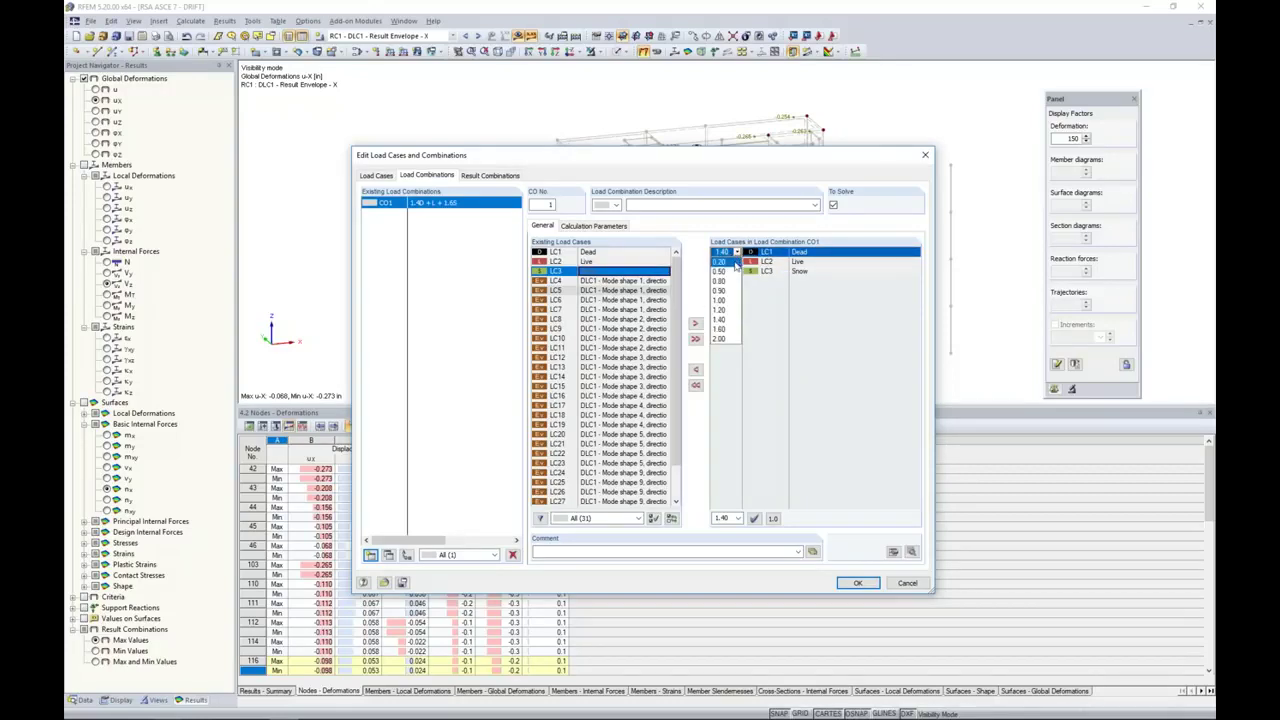
pyautogui.click(725, 309)
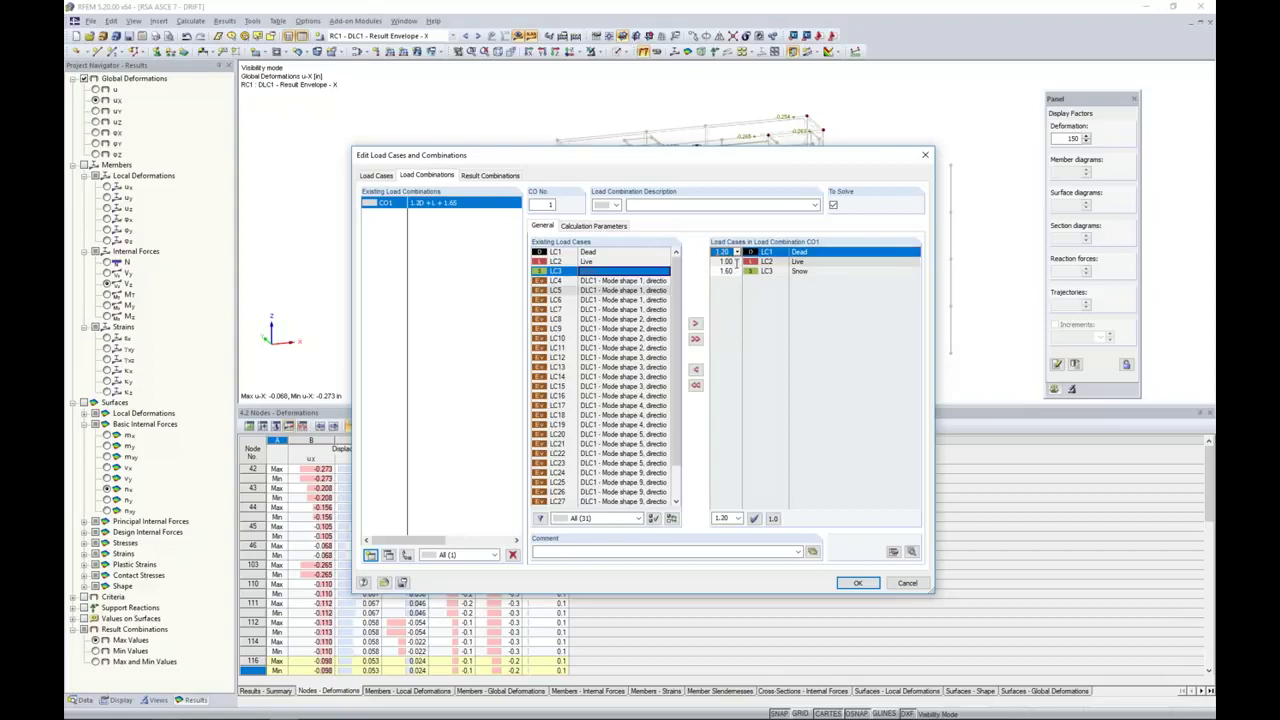
pyautogui.click(730, 271)
pyautogui.click(737, 271)
pyautogui.click(726, 281)
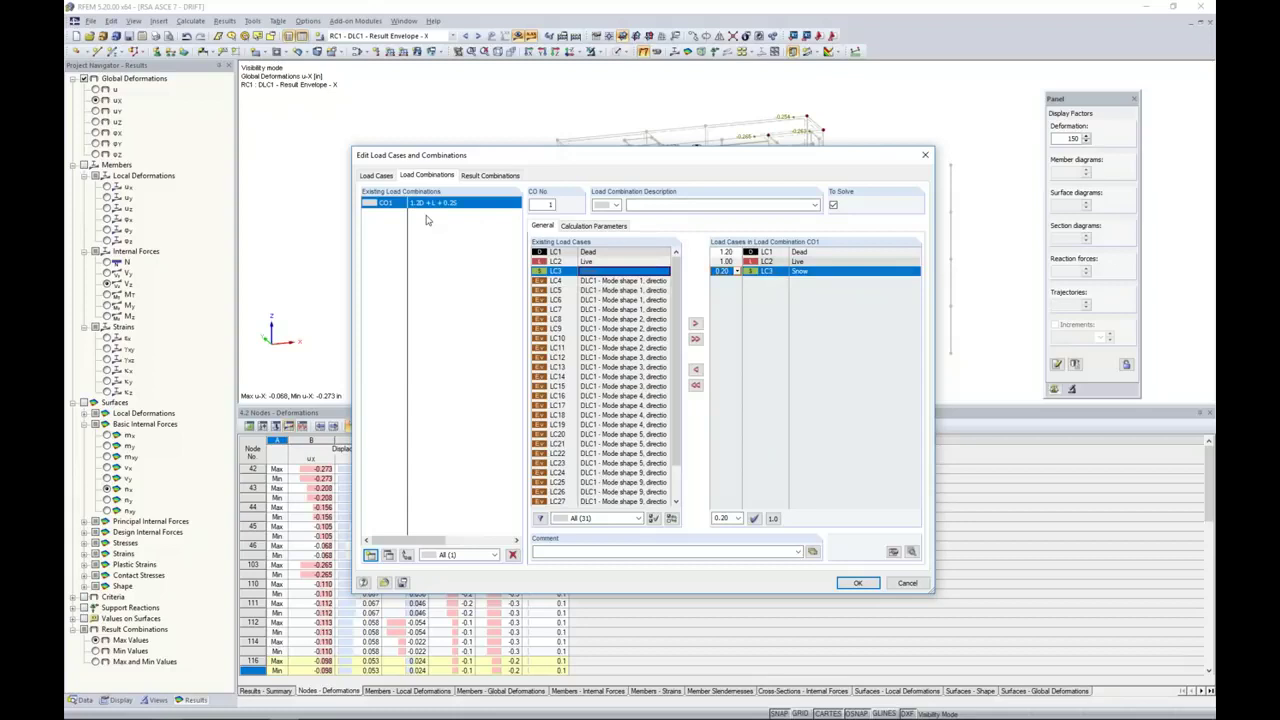
pyautogui.click(845, 583)
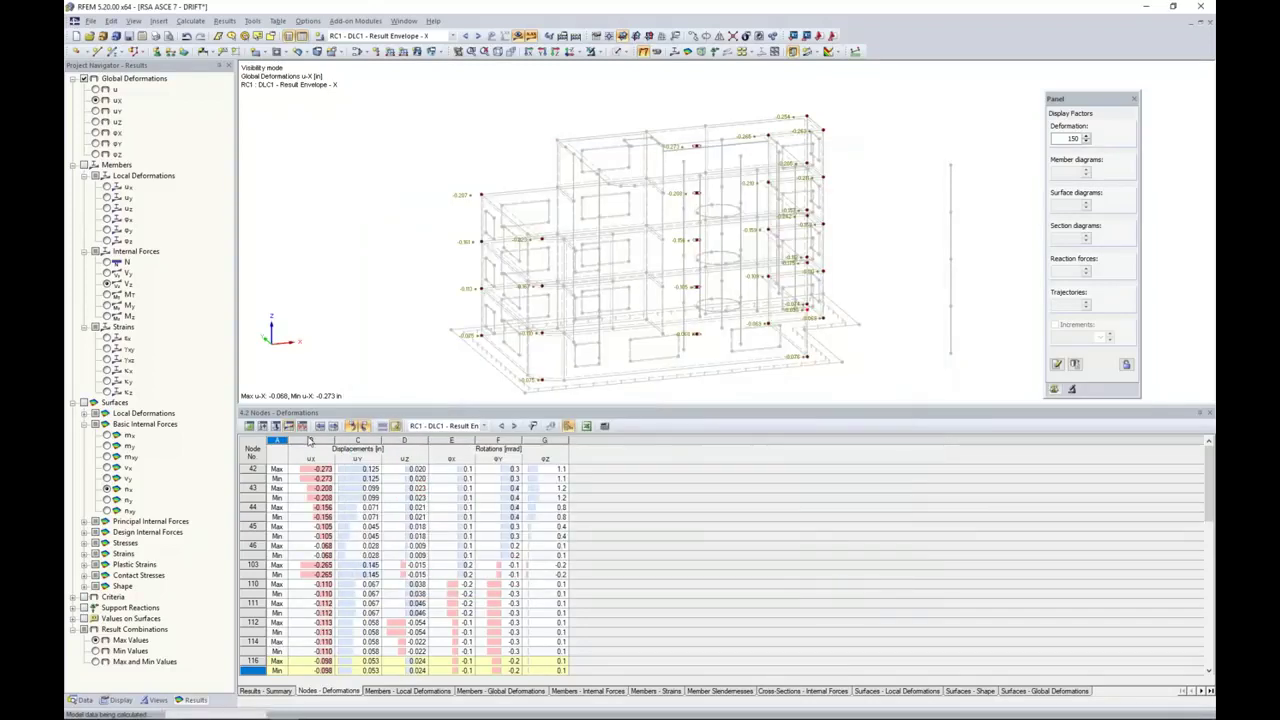
# - Open the RF-DYNAM Pro input data and describe natural vibration case NVC1 as "No Stiffness Mod."
pyautogui.click(82, 700)
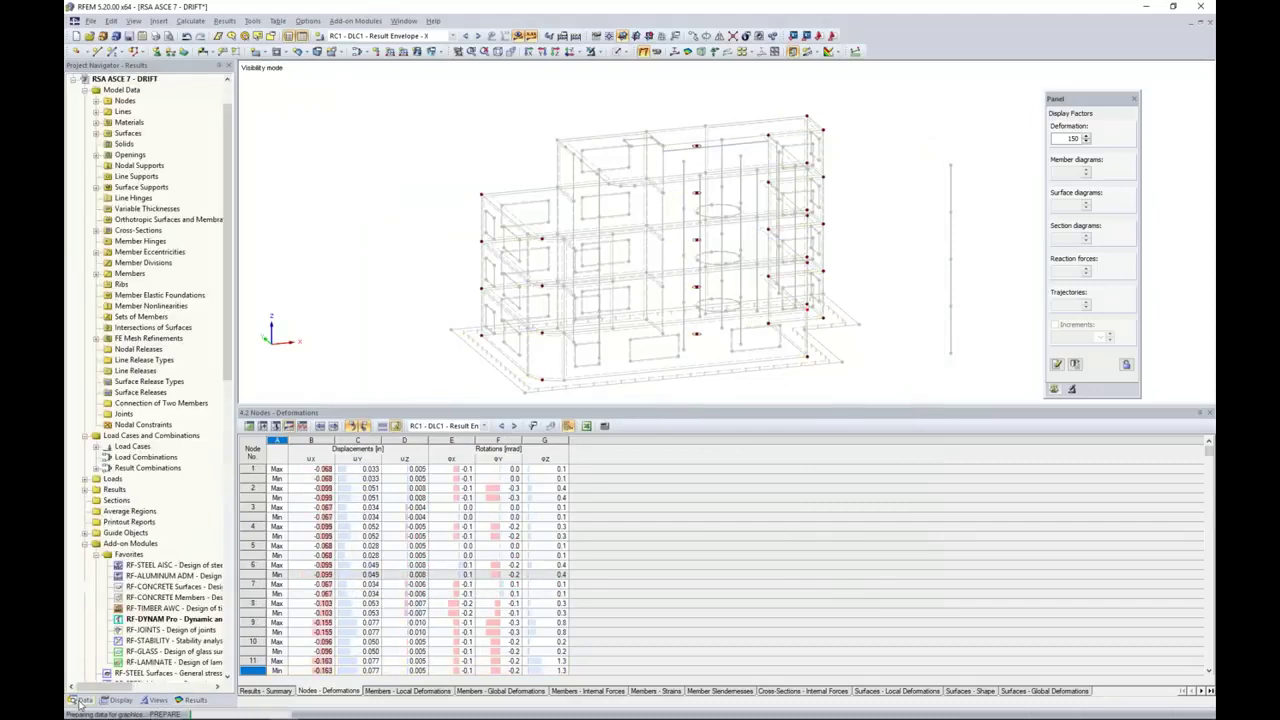
pyautogui.click(152, 620)
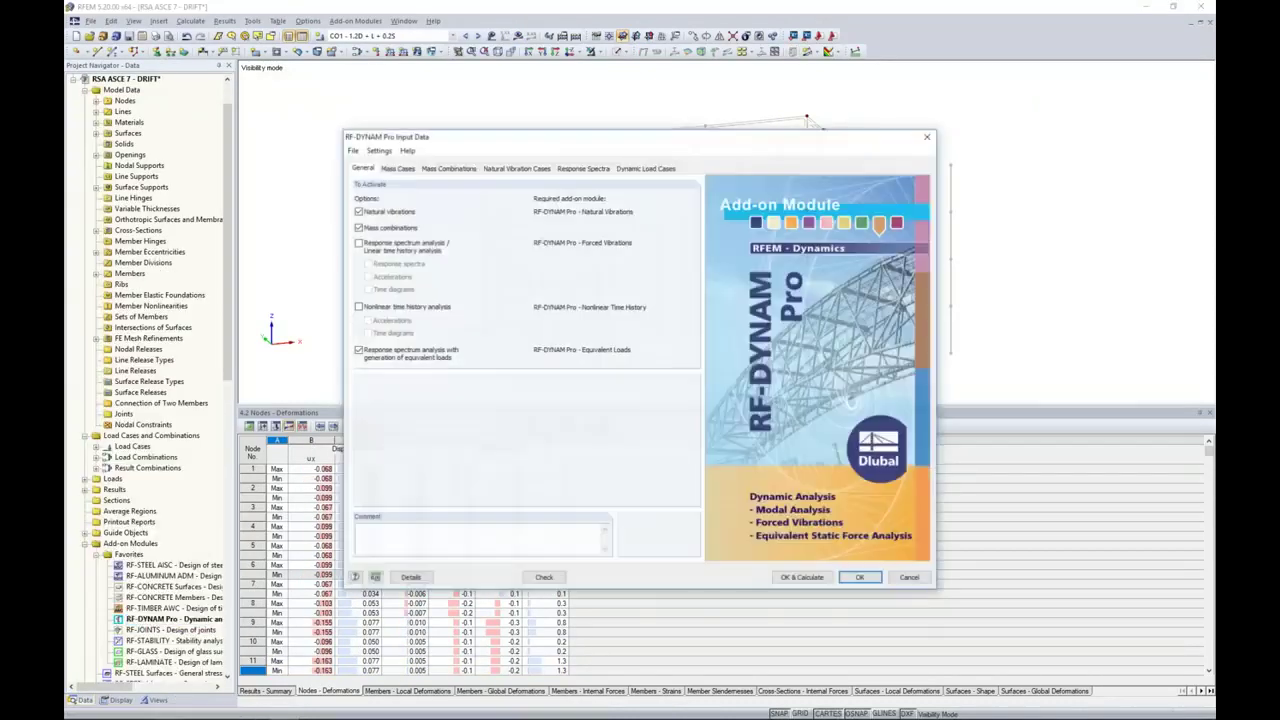
pyautogui.click(510, 168)
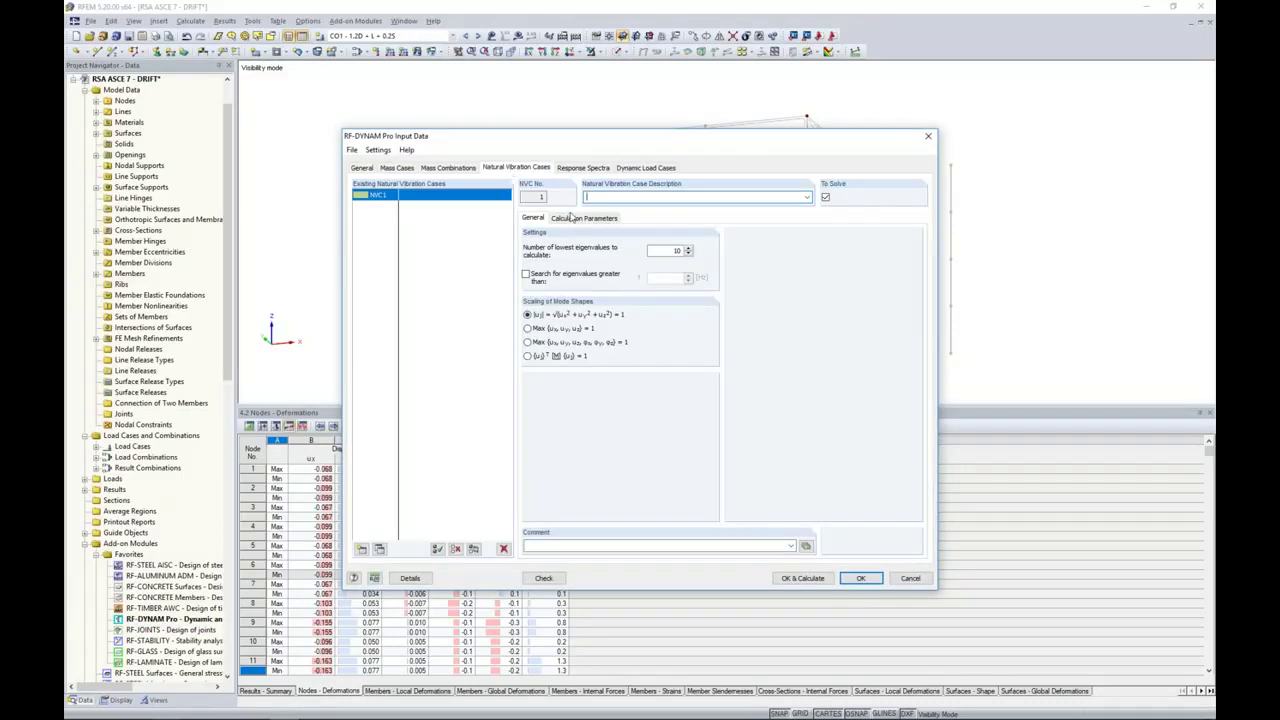
pyautogui.click(574, 218)
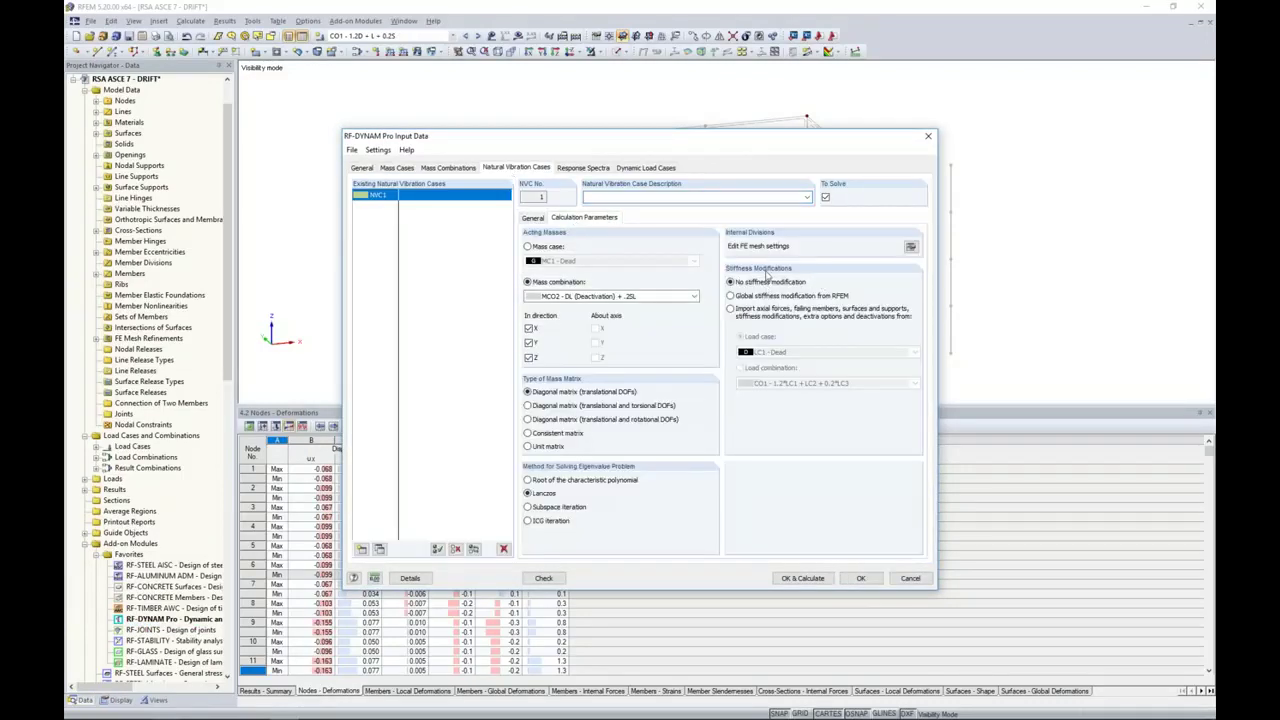
pyautogui.click(649, 198)
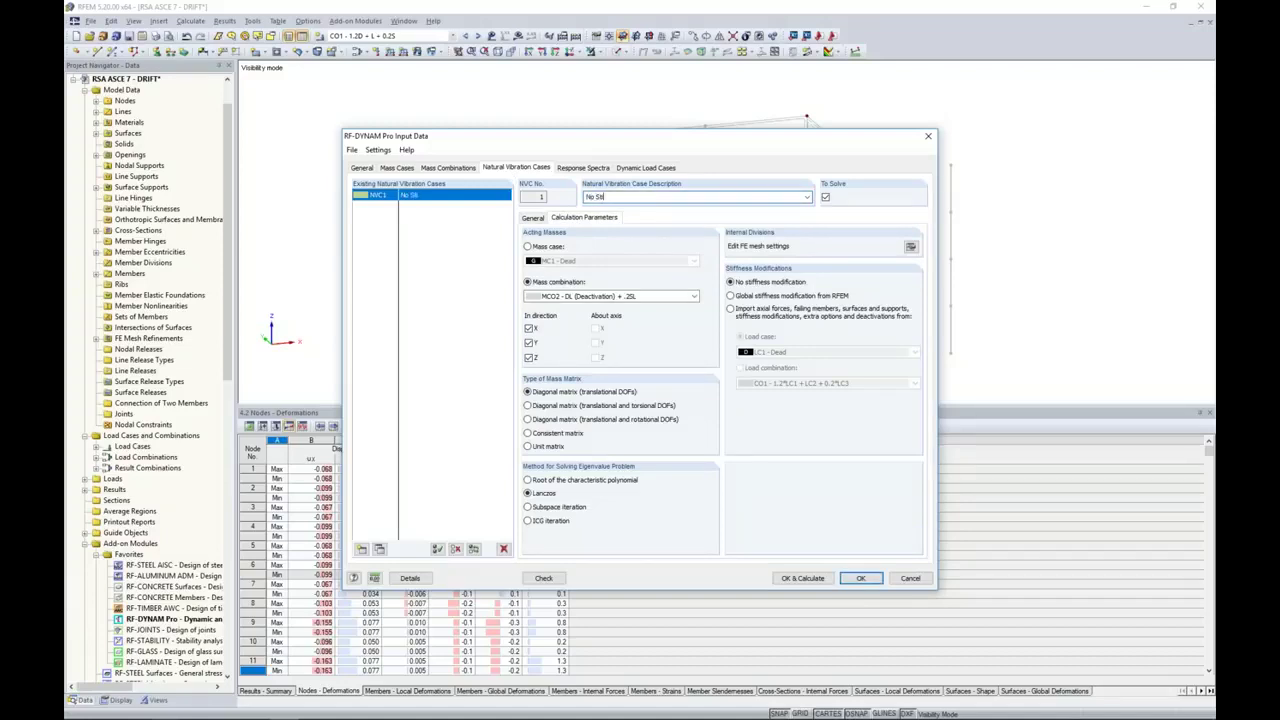
pyautogui.write('Mod.')
# - Duplicate natural vibration case NVC1, describe the copy as "Geometric Stiffness Mod." and open its calculation parameters
pyautogui.click(380, 551)
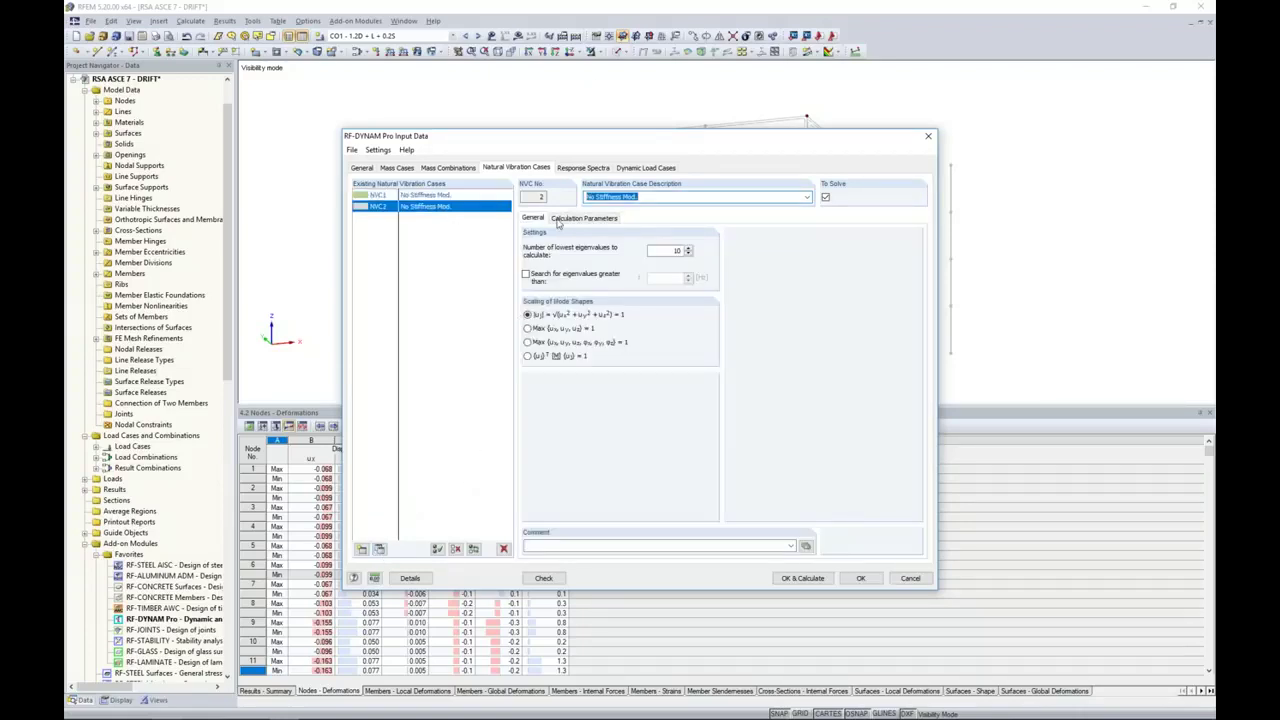
pyautogui.moveTo(598, 197); pyautogui.dragTo(576, 197)
pyautogui.write('Geometric')
pyautogui.click(563, 218)
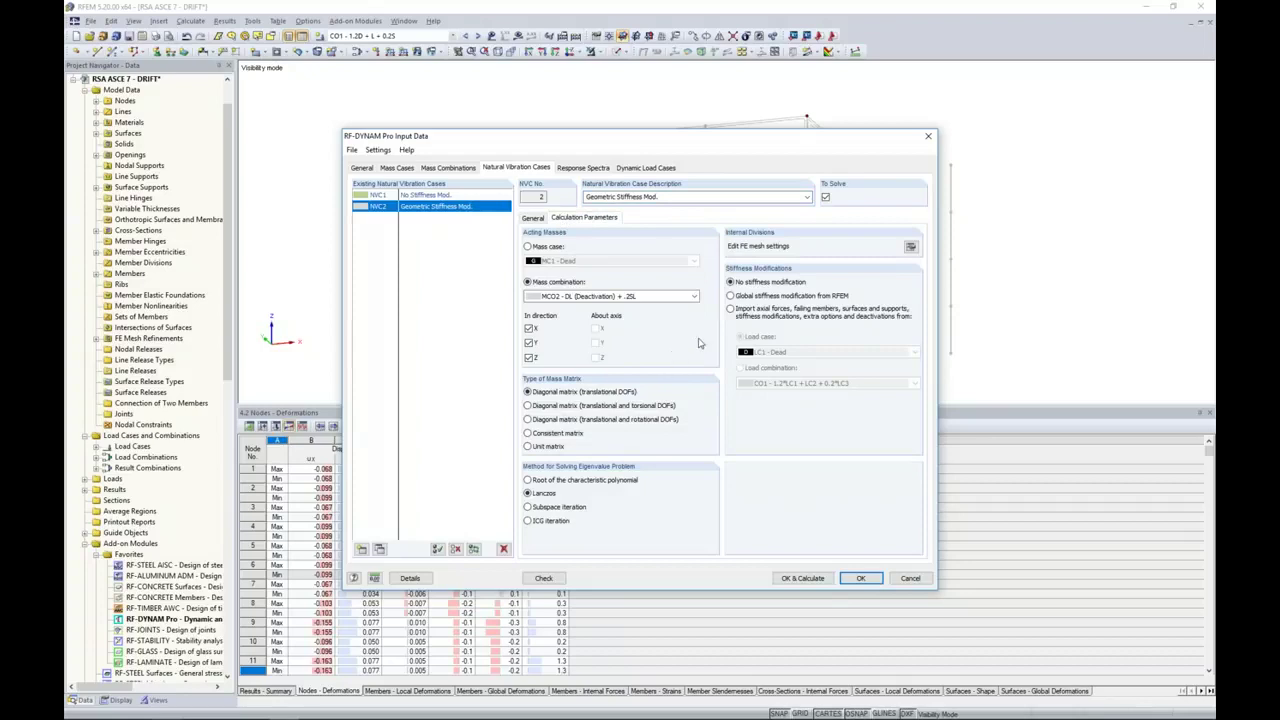
# - Import the axial forces and stiffness modifications for NVC2 from load combination CO1, and describe dynamic load case DLC1 as "No P-Delta"
pyautogui.click(731, 309)
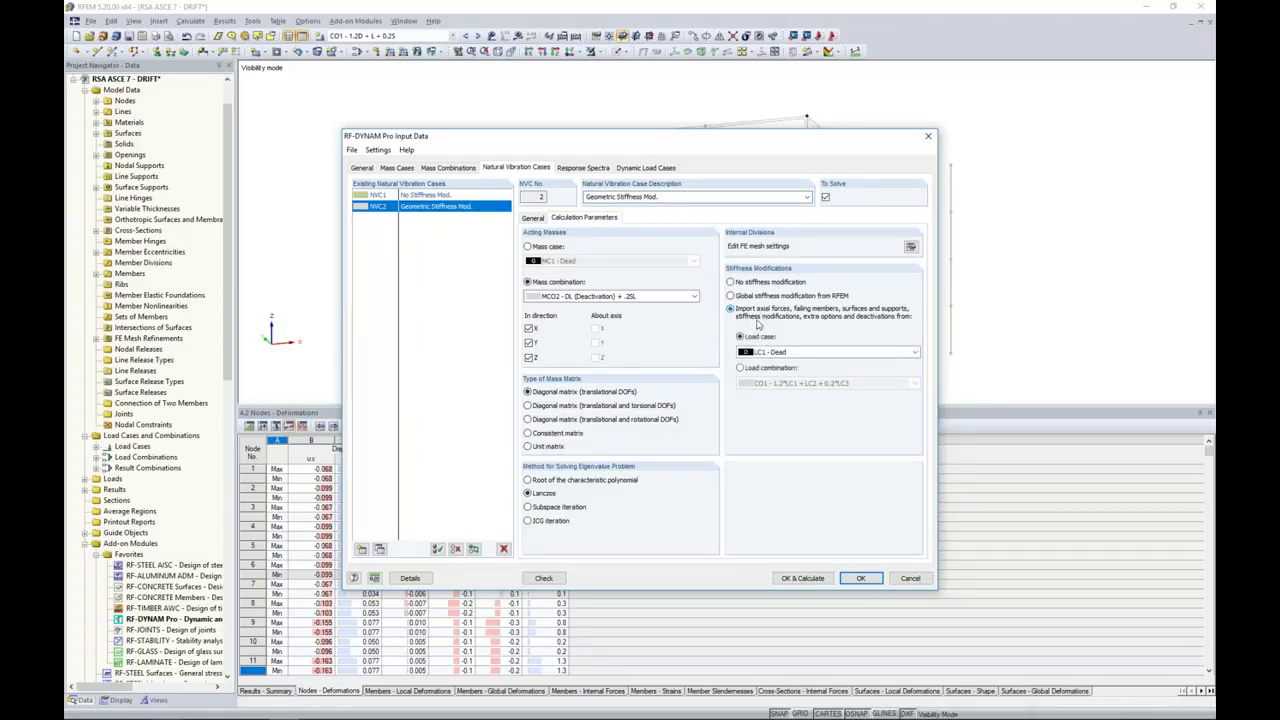
pyautogui.click(740, 368)
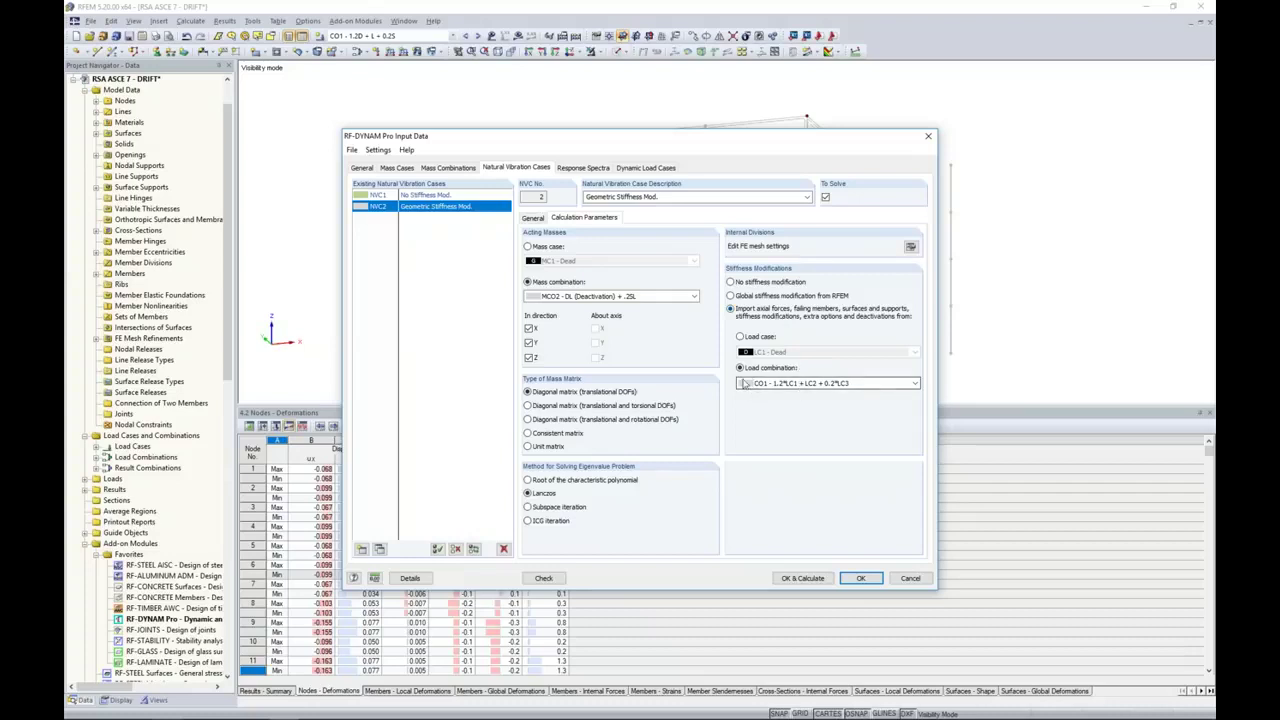
pyautogui.click(631, 168)
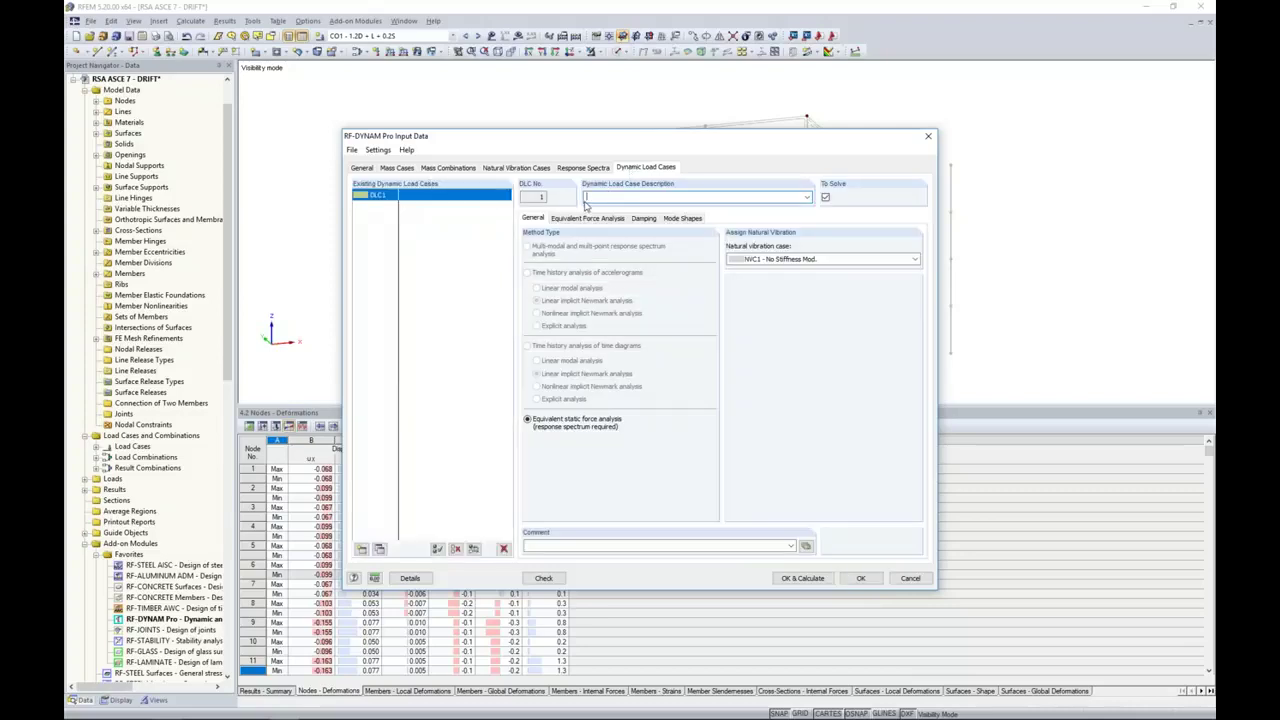
pyautogui.write('No P-Delta')
# - Duplicate dynamic load case DLC1 and describe the copy as "P-Delta"
pyautogui.click(381, 549)
pyautogui.click(597, 196)
pyautogui.doubleClick(590, 197)
pyautogui.press('Delete')
pyautogui.click(617, 198)
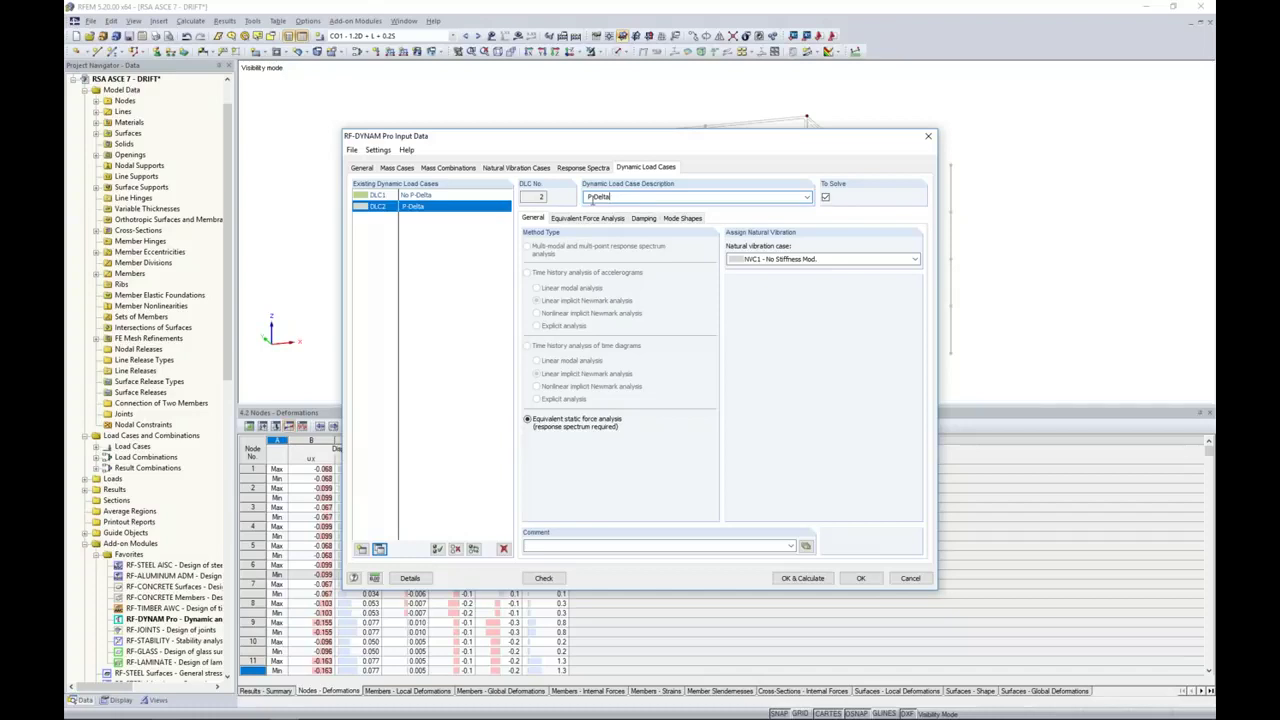
# - Assign natural vibration case NVC2 - Geometric Stiffness Mod. to DLC2, check its equivalent force analysis settings and accept the input data
pyautogui.click(752, 260)
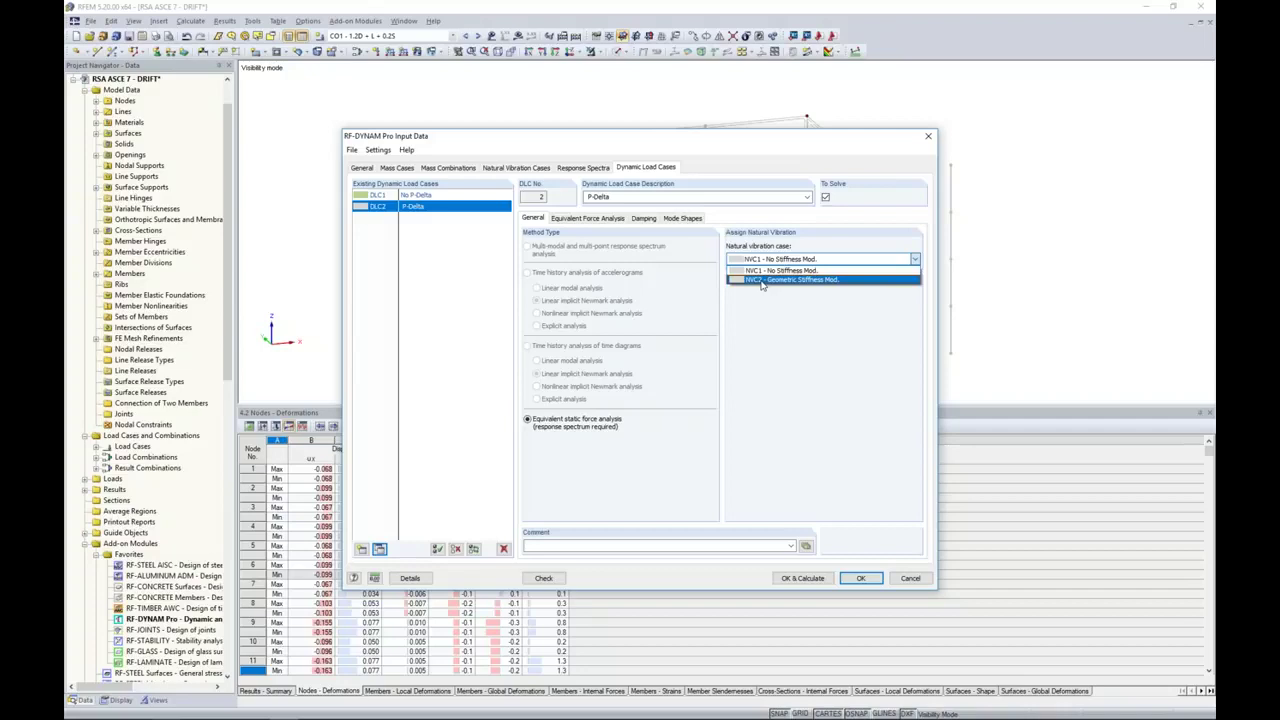
pyautogui.click(762, 280)
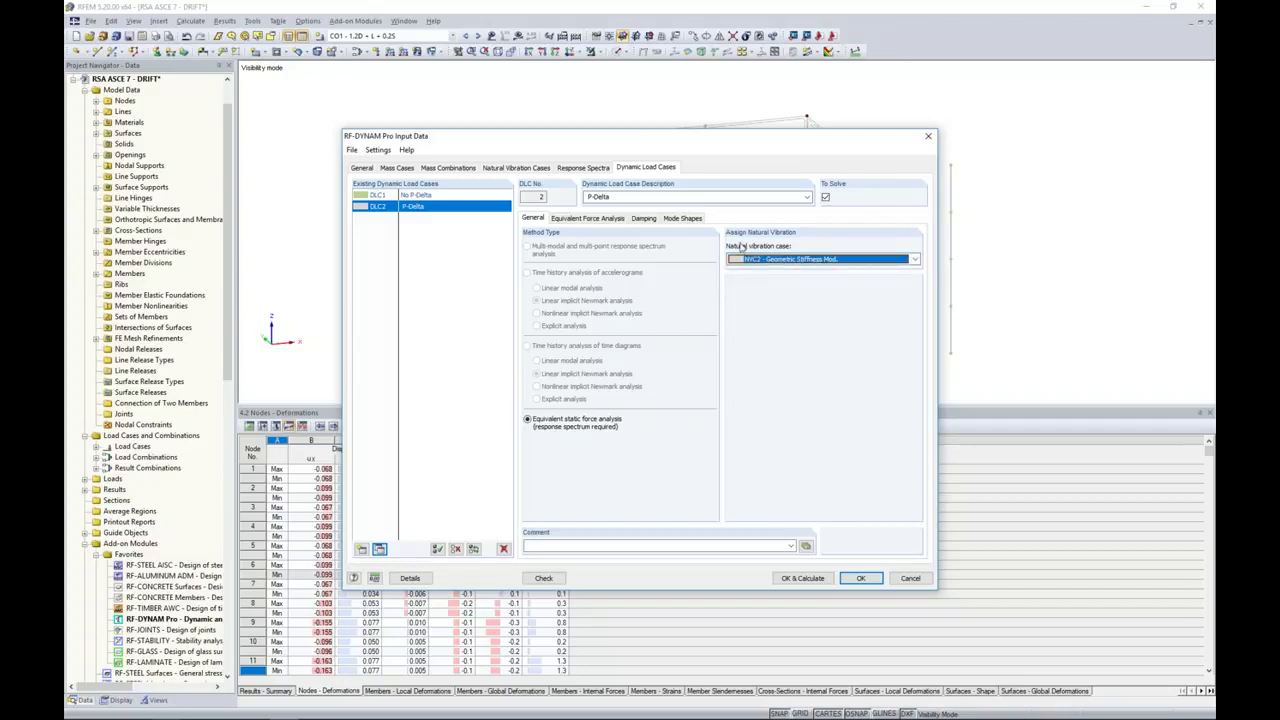
pyautogui.click(607, 219)
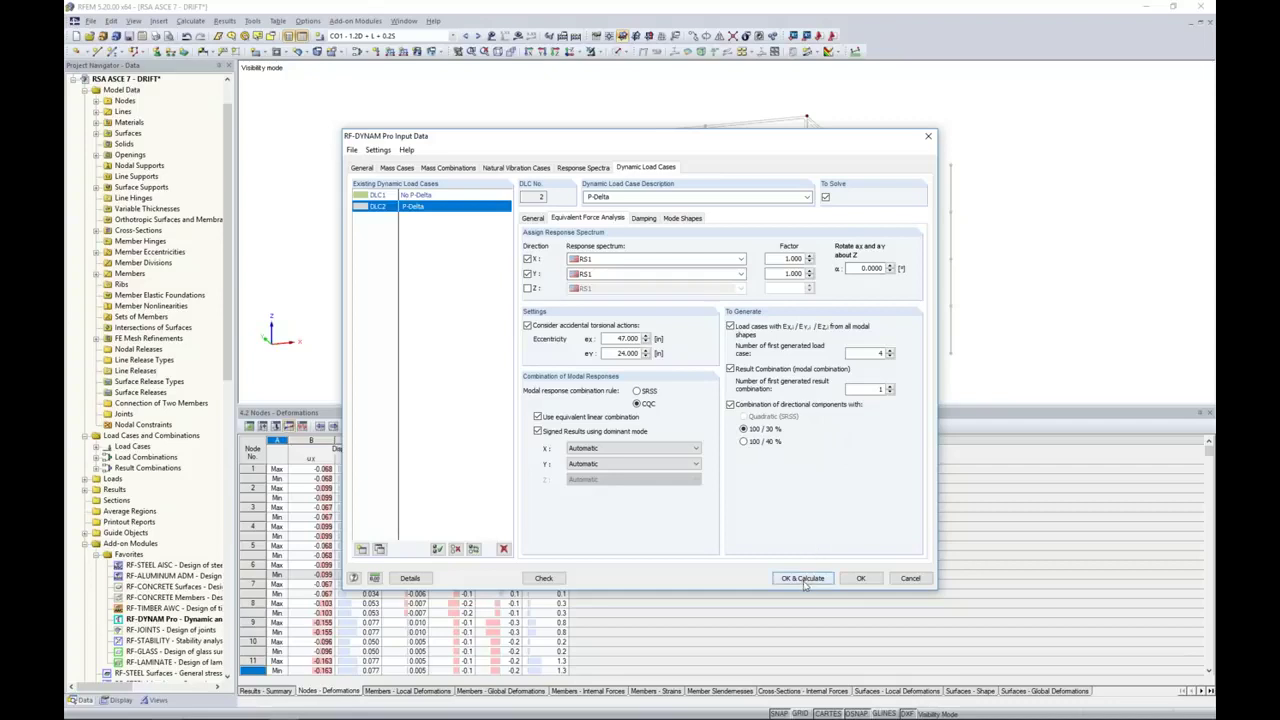
pyautogui.click(858, 580)
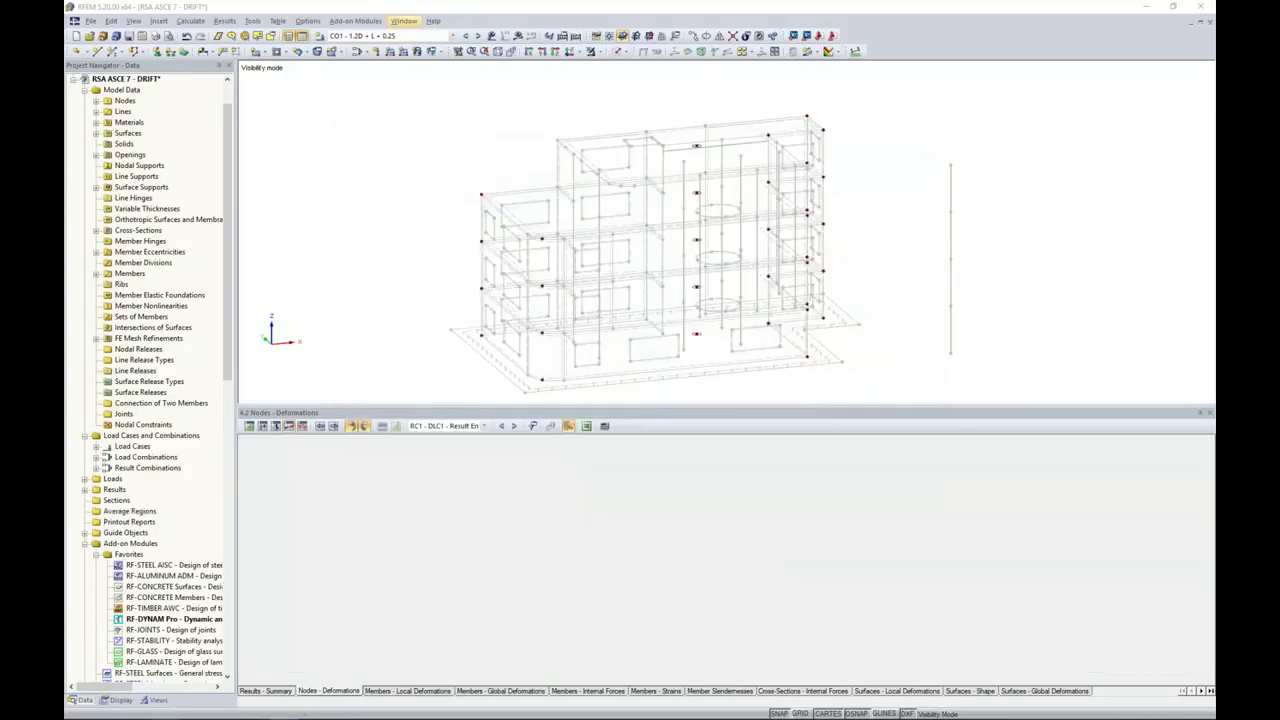
# - Switch to the RSA ASCE 7 - P-Delta model and review the calculation parameters of the DLC1 load cases LC4 to LC31
pyautogui.click(405, 21)
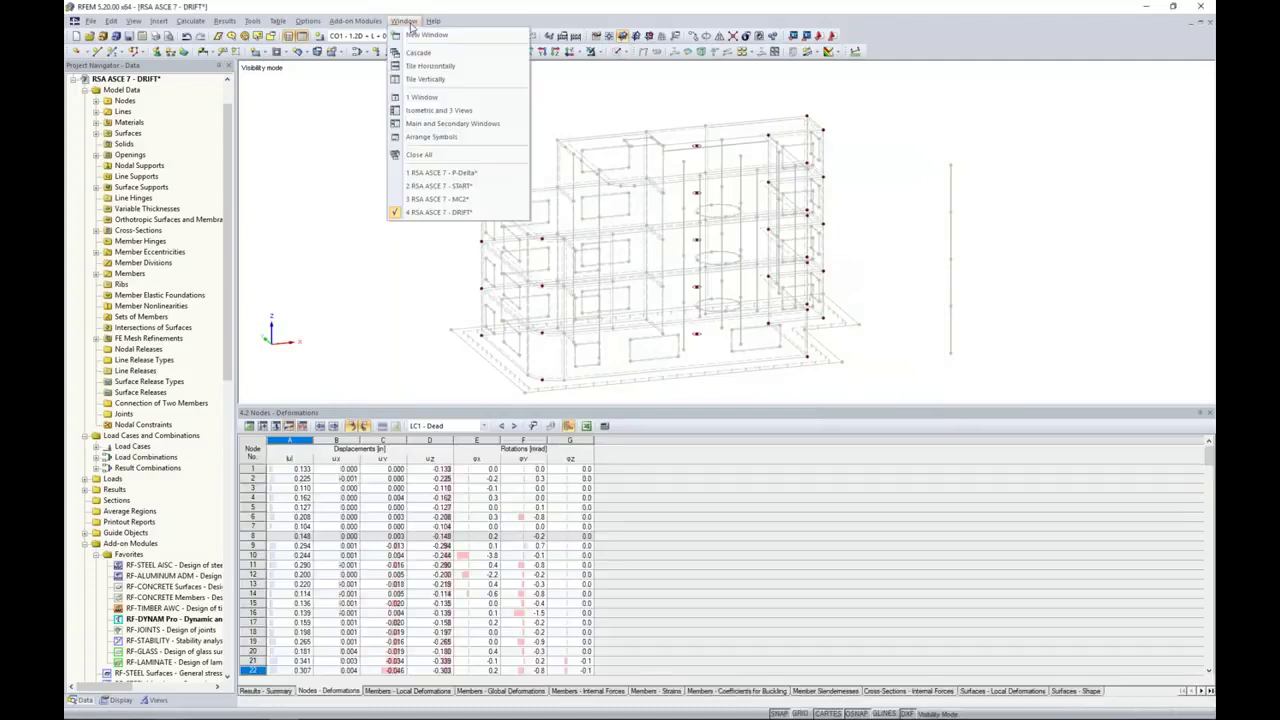
pyautogui.click(441, 172)
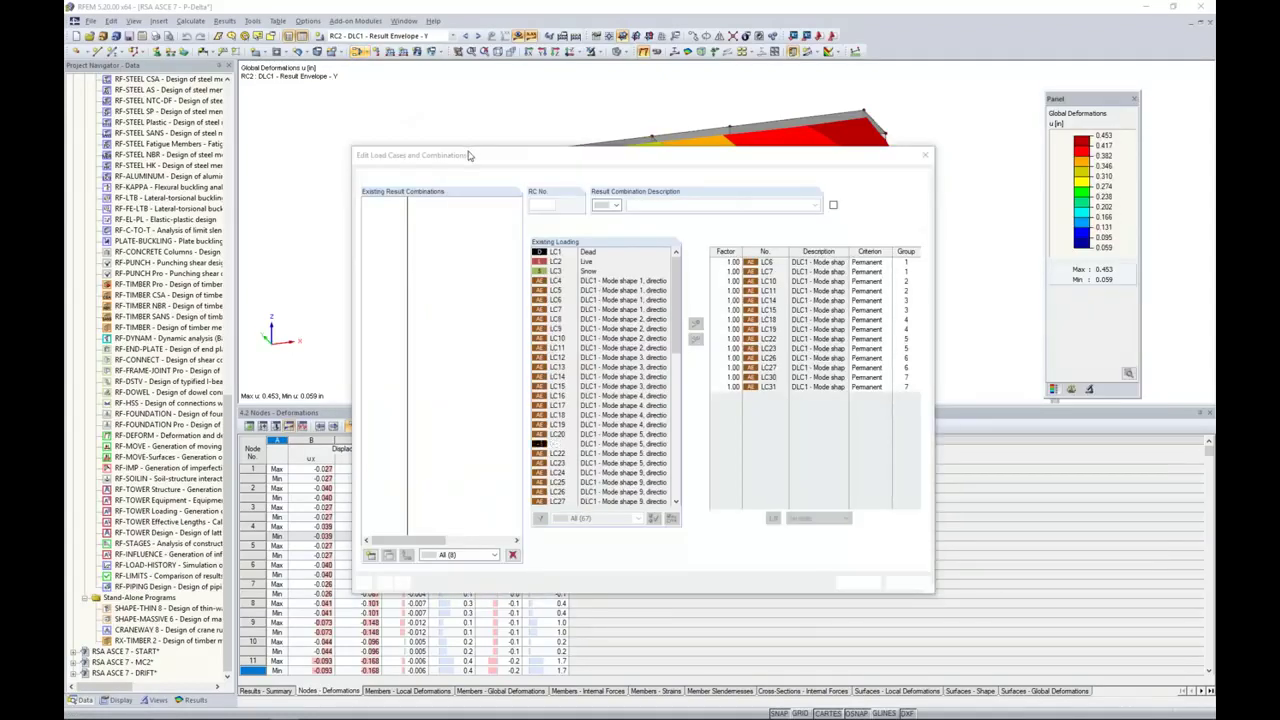
pyautogui.click(376, 175)
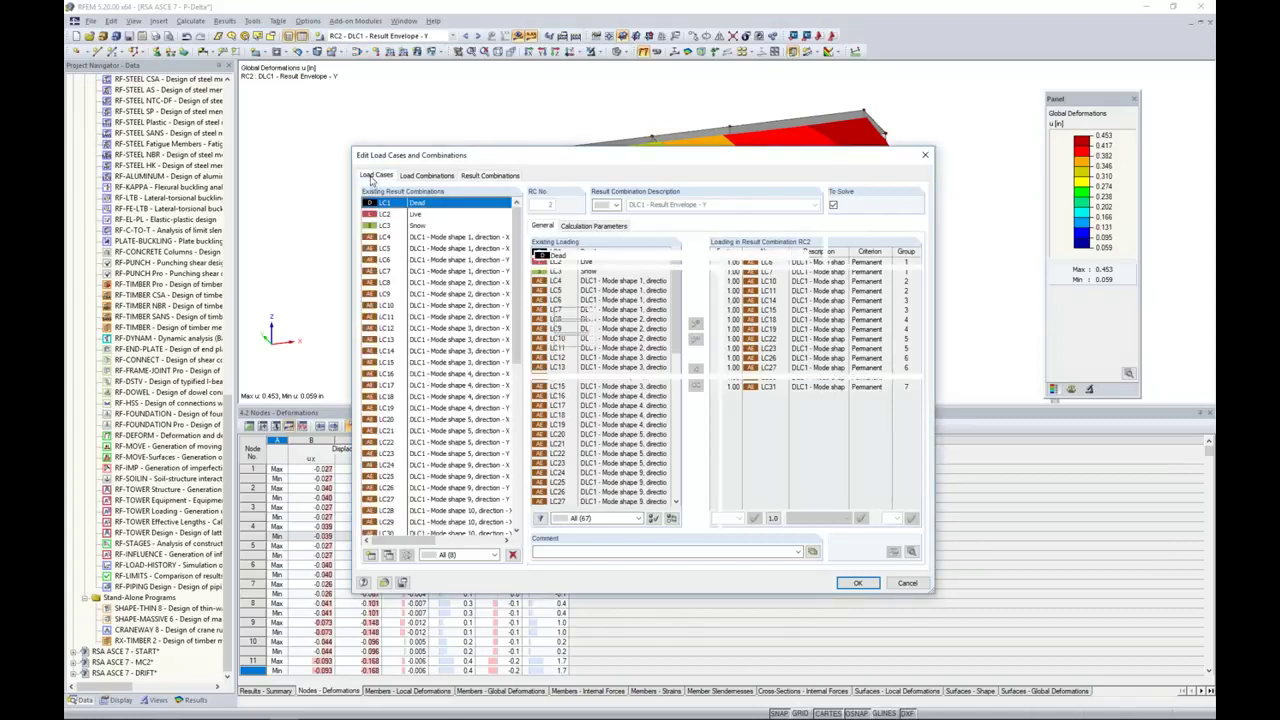
pyautogui.moveTo(518, 240)
pyautogui.mouseDown()
pyautogui.moveTo(510, 348)
pyautogui.moveTo(514, 275)
pyautogui.moveTo(535, 262)
pyautogui.moveTo(526, 243)
pyautogui.mouseUp()
pyautogui.click(477, 227)
pyautogui.scroll(-3, 480, 340)
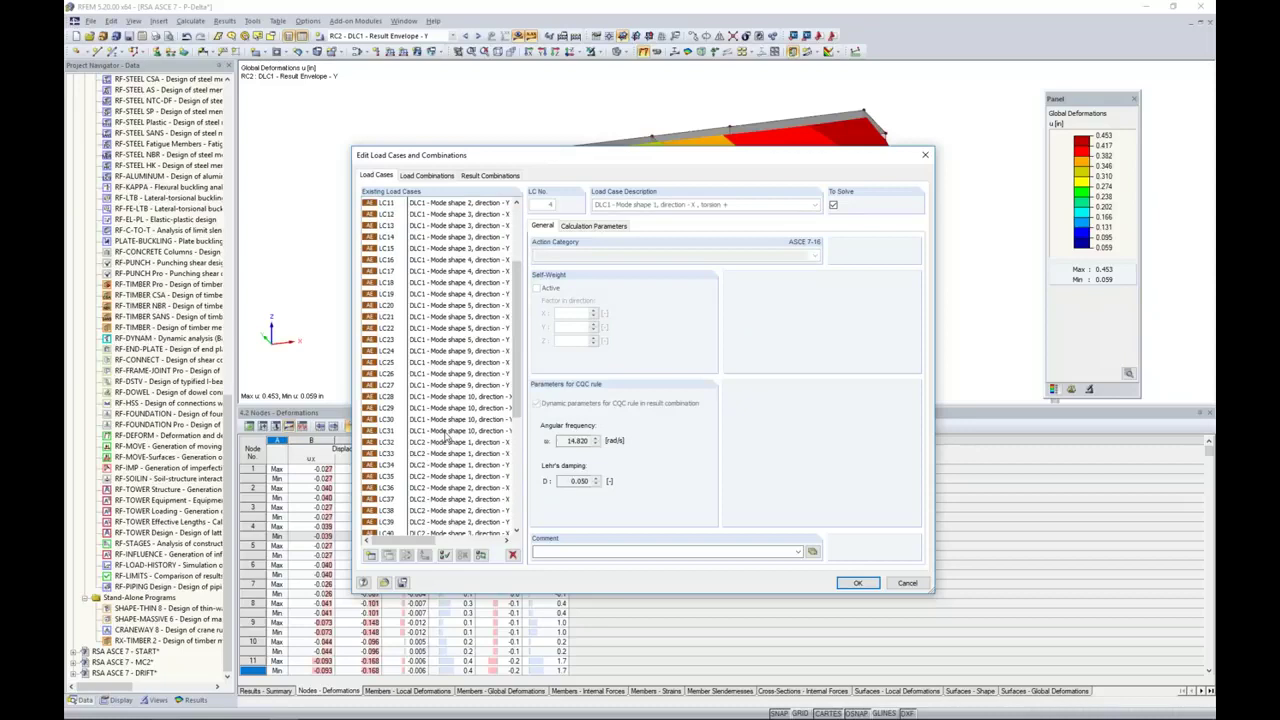
pyautogui.keyDown('shift'); pyautogui.click(446, 431); pyautogui.keyUp('shift')
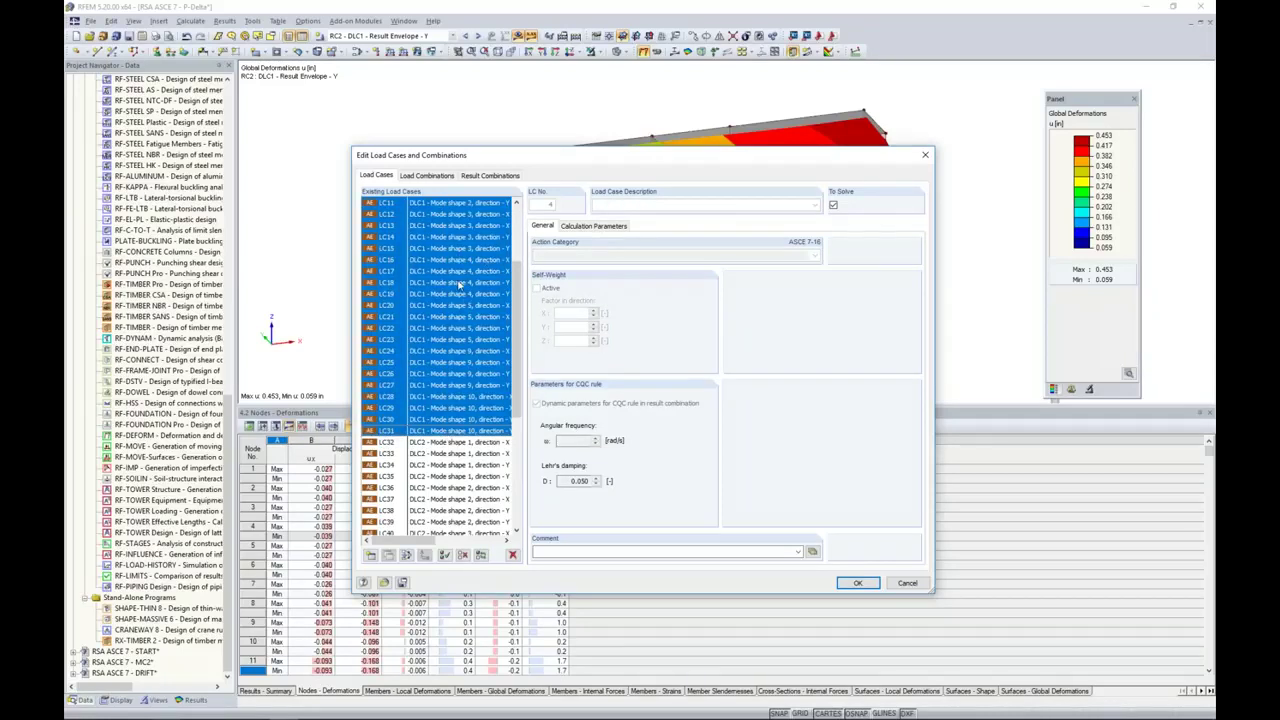
pyautogui.click(570, 228)
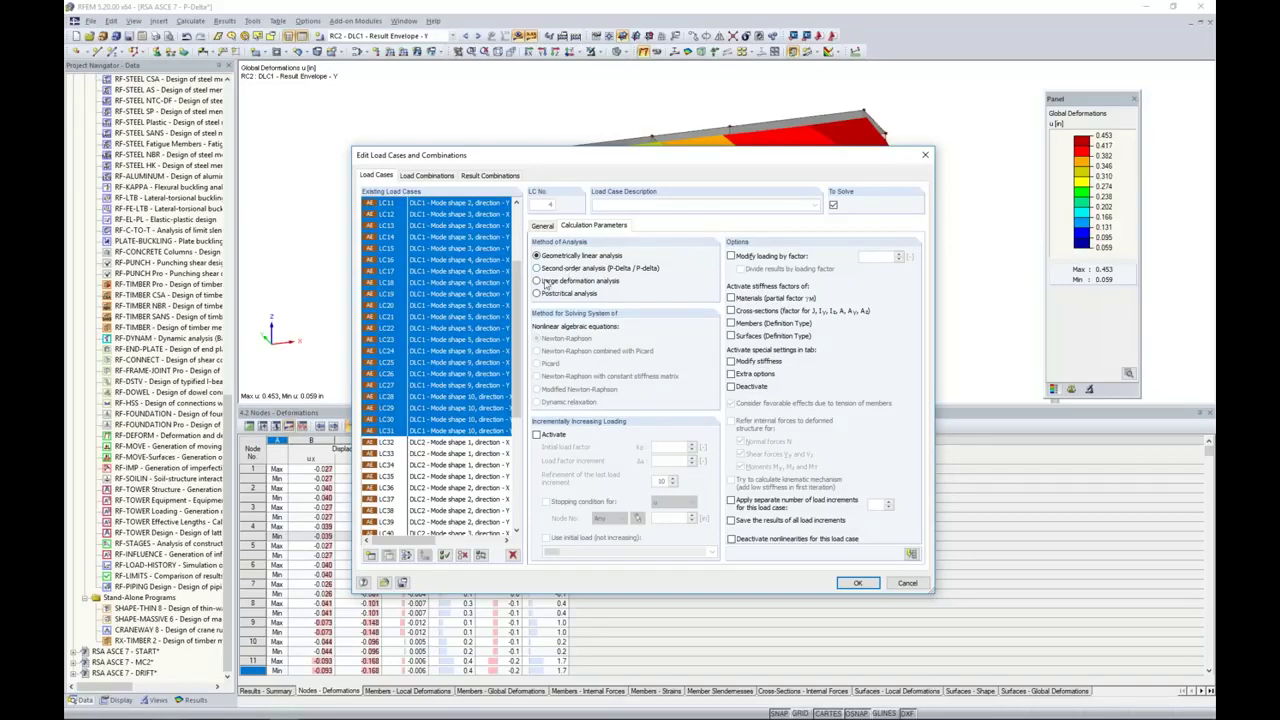
# - Review the method of analysis and the stiffness modification options of the DLC2 load cases LC32 to LC59
pyautogui.scroll(-3, 518, 340)
pyautogui.moveTo(518, 340); pyautogui.dragTo(516, 370)
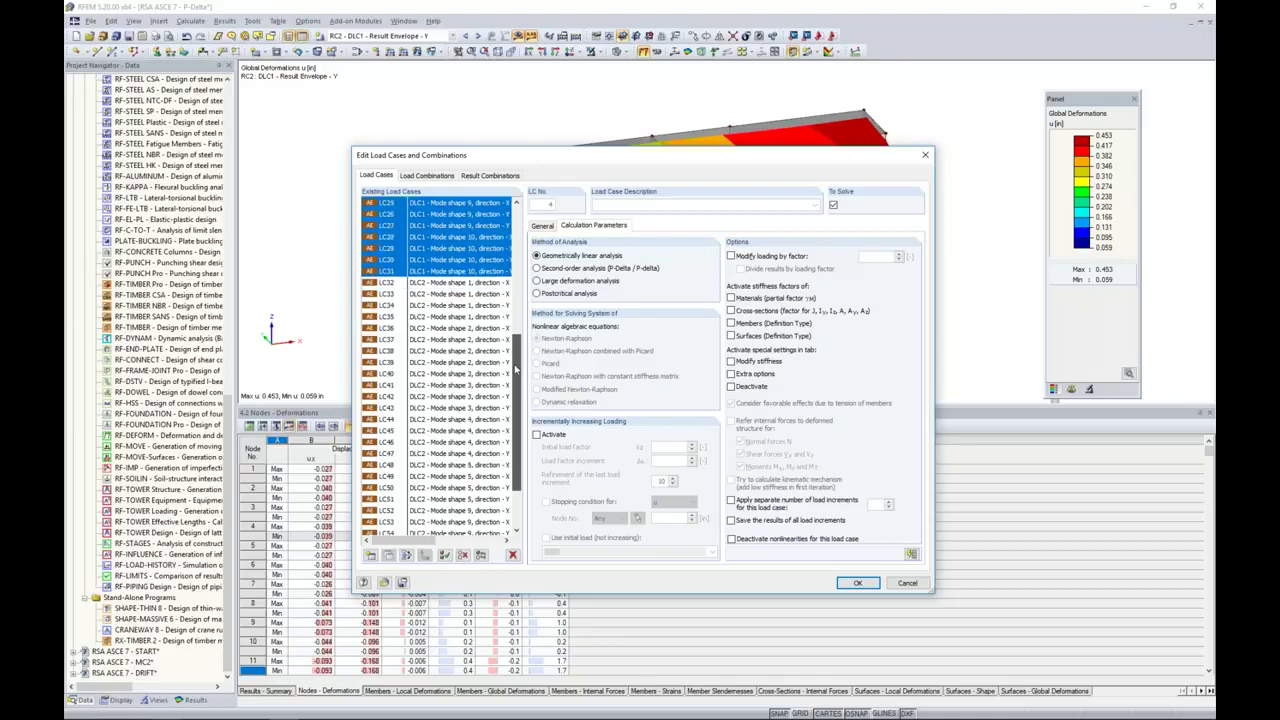
pyautogui.click(482, 289)
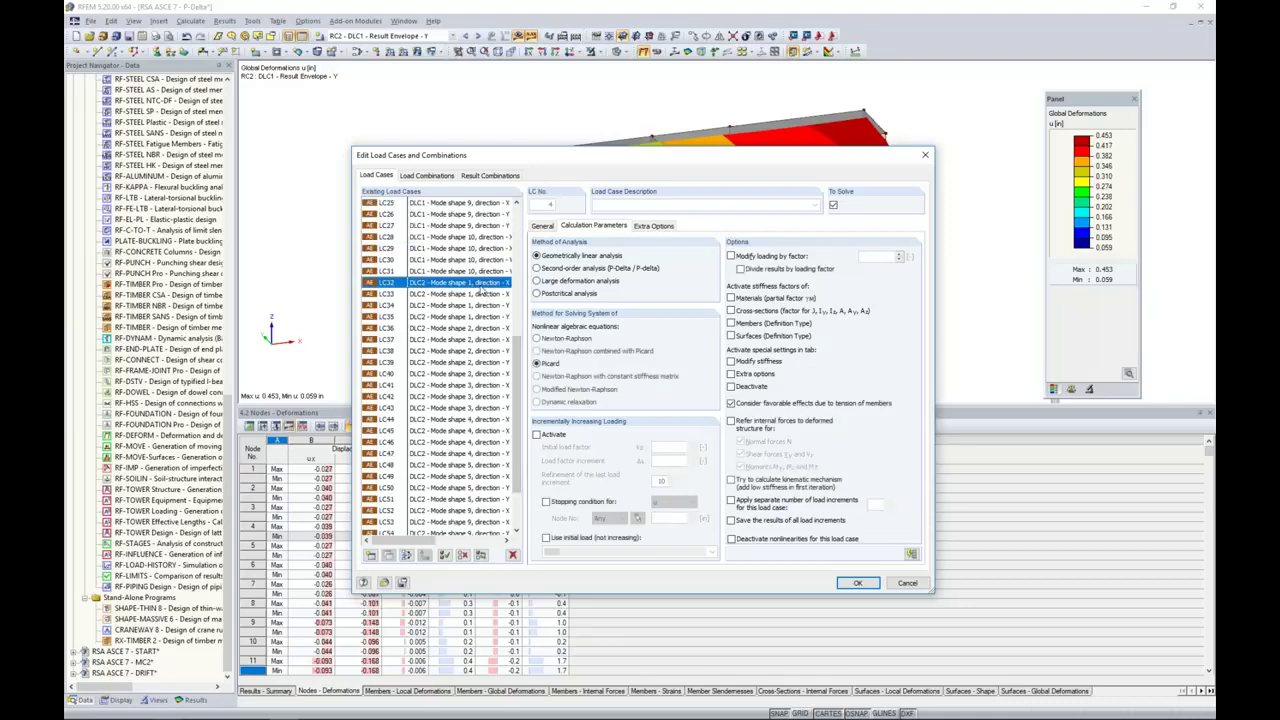
pyautogui.scroll(-2, 516, 393)
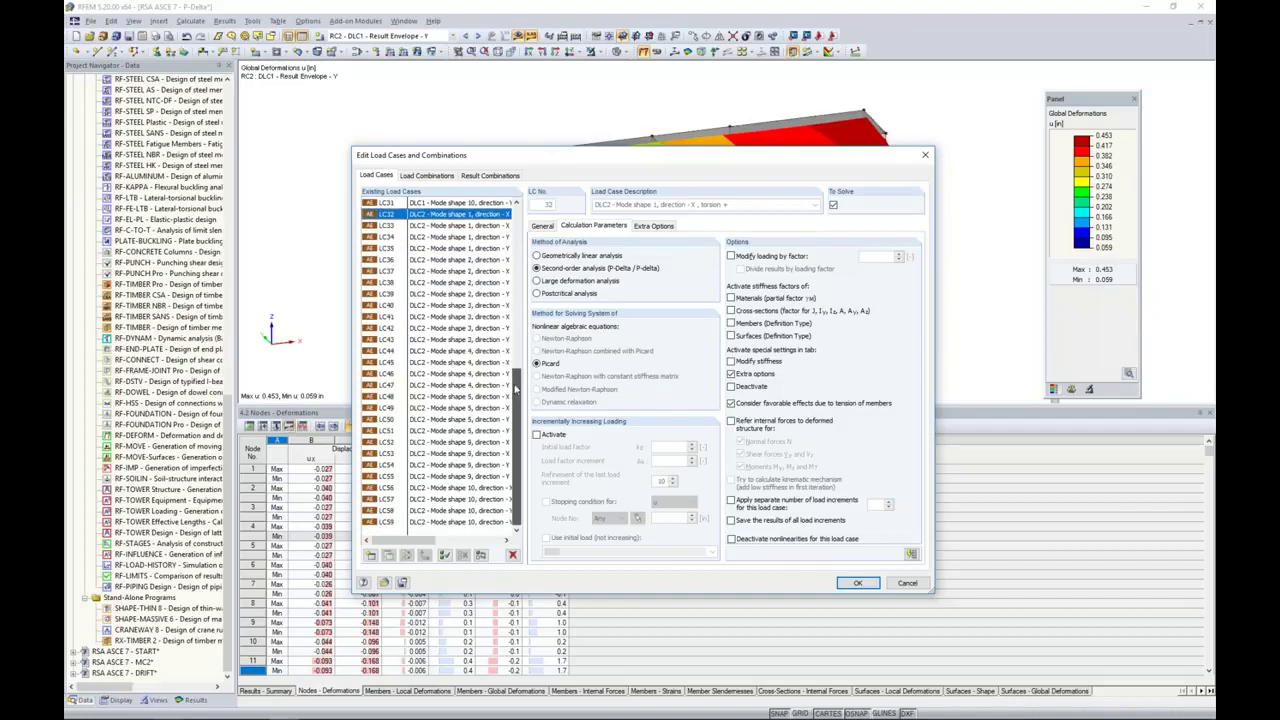
pyautogui.keyDown('shift'); pyautogui.click(493, 522); pyautogui.keyUp('shift')
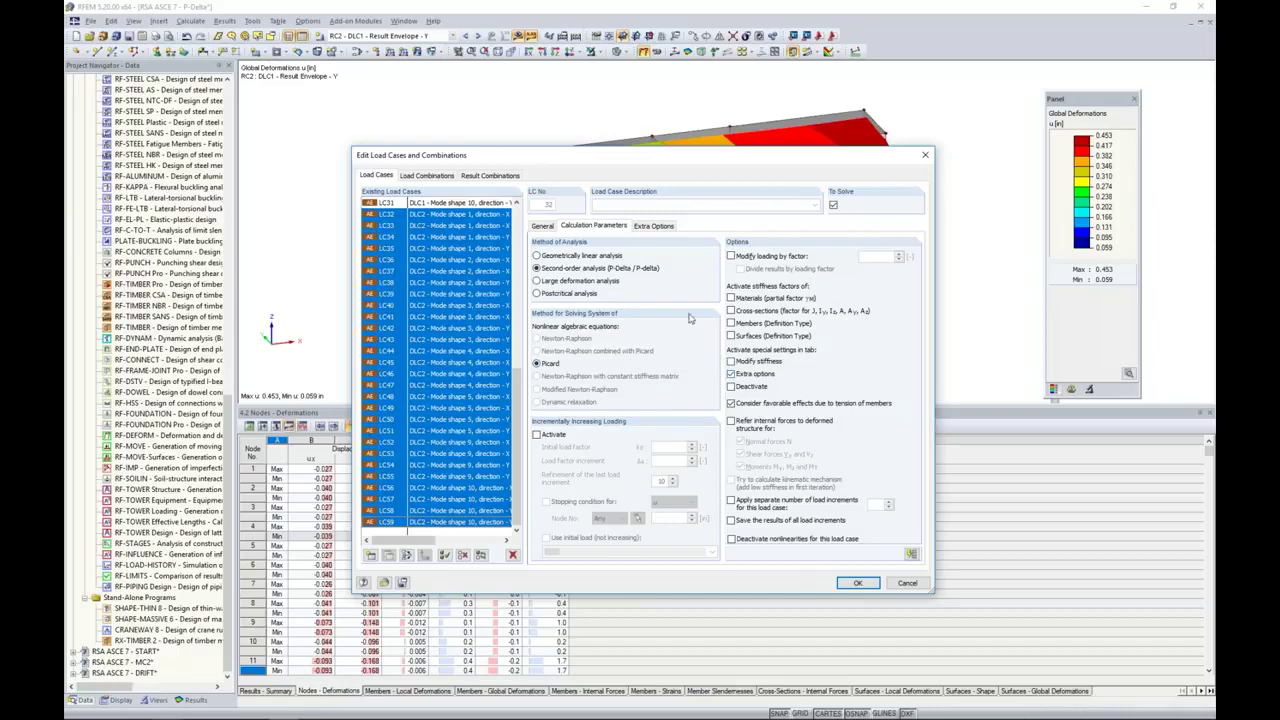
pyautogui.click(660, 227)
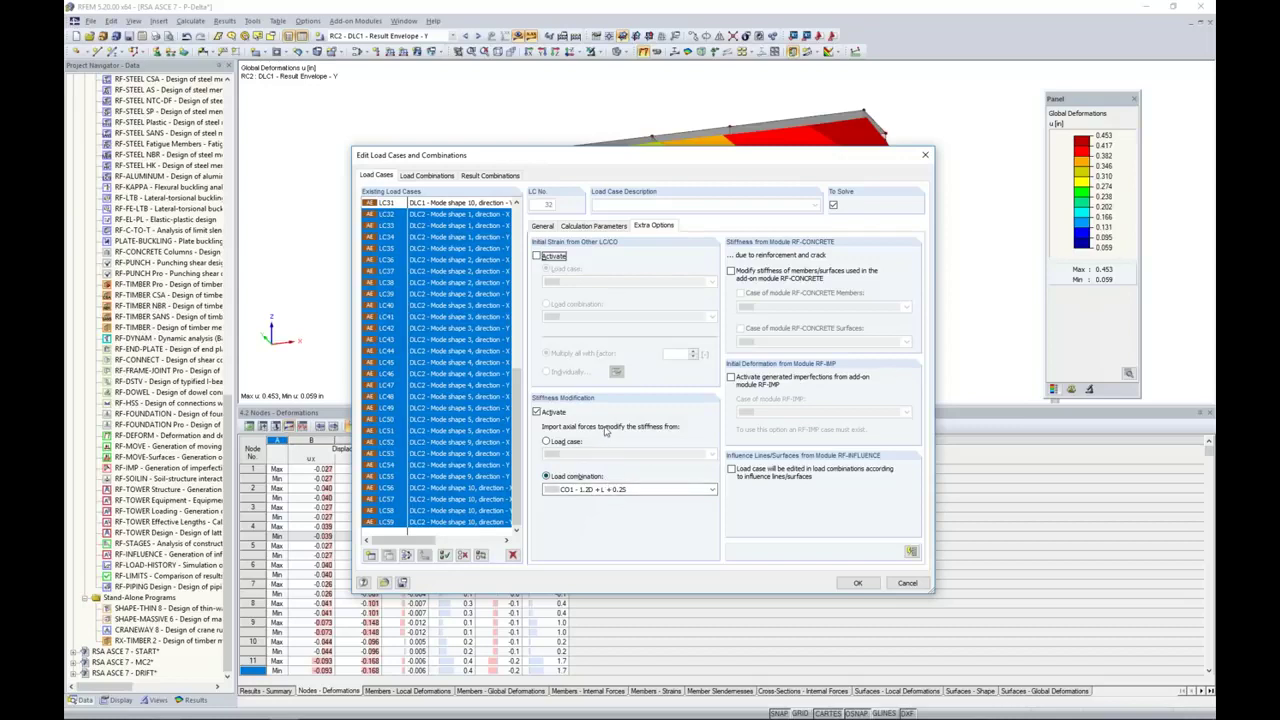
# - Inspect the loading and calculation parameters of result combination RC5, and close the load case and combination editor
pyautogui.click(511, 178)
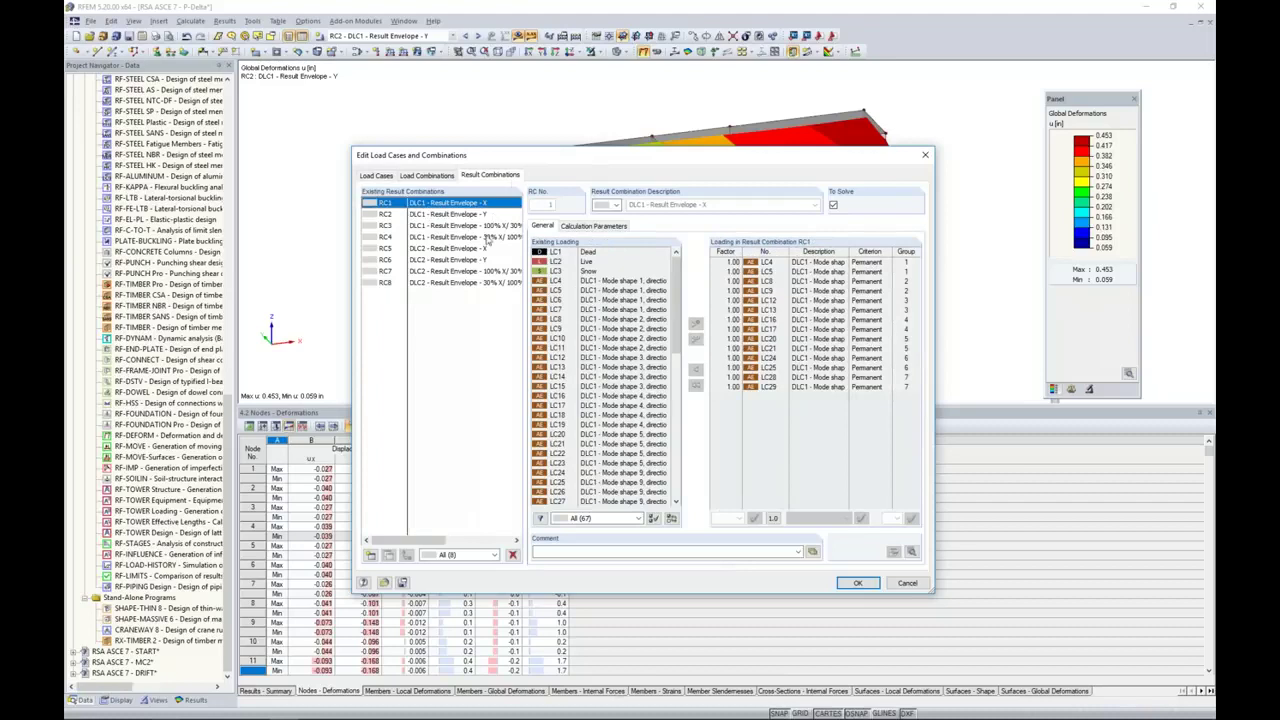
pyautogui.click(476, 248)
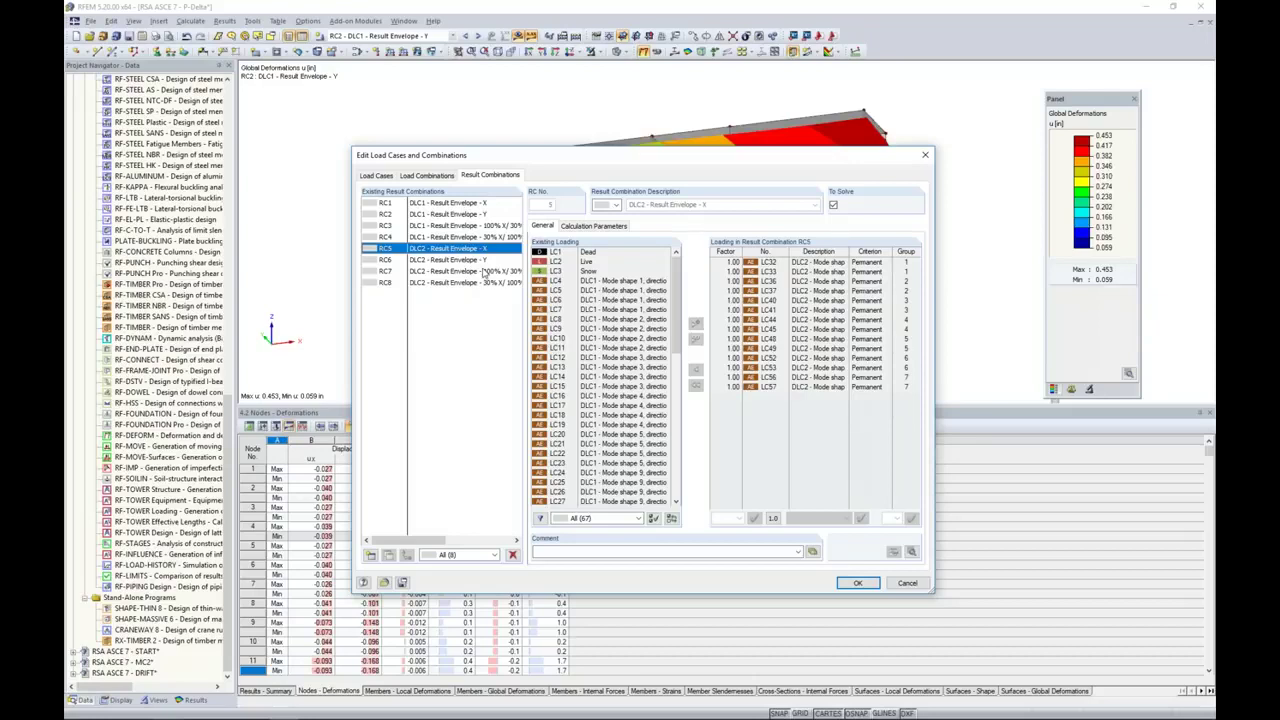
pyautogui.click(576, 228)
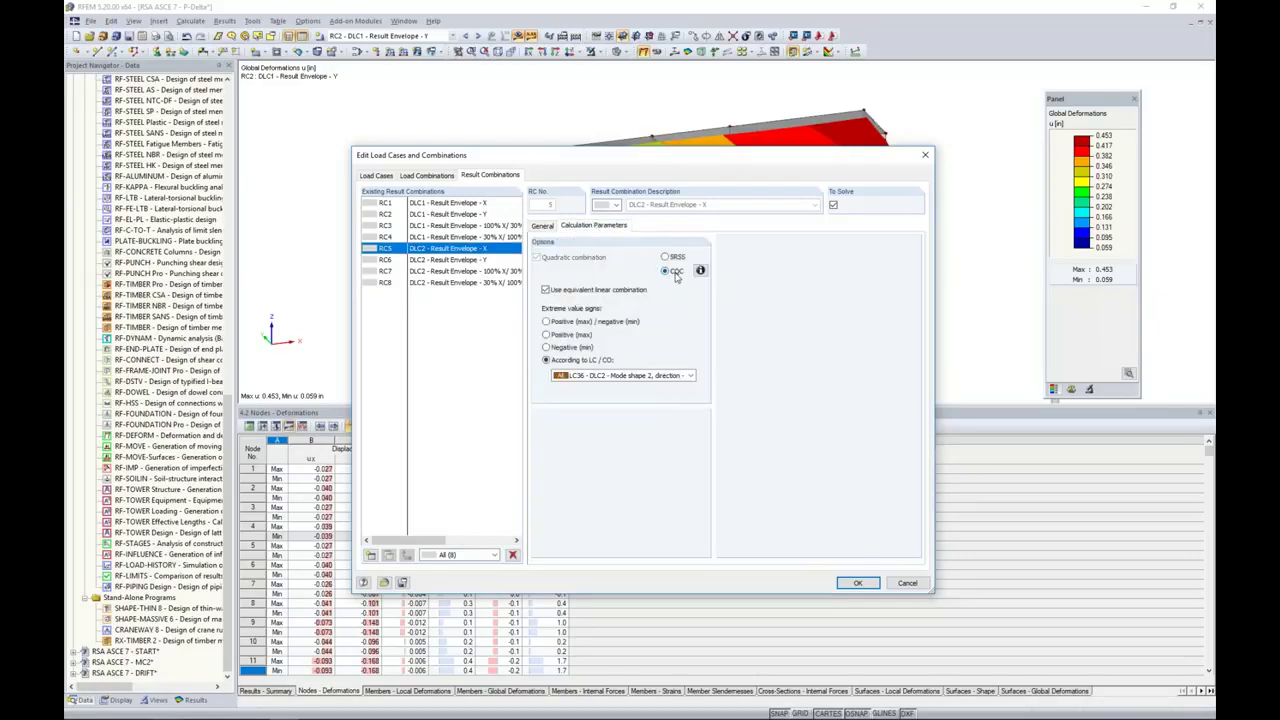
pyautogui.click(543, 226)
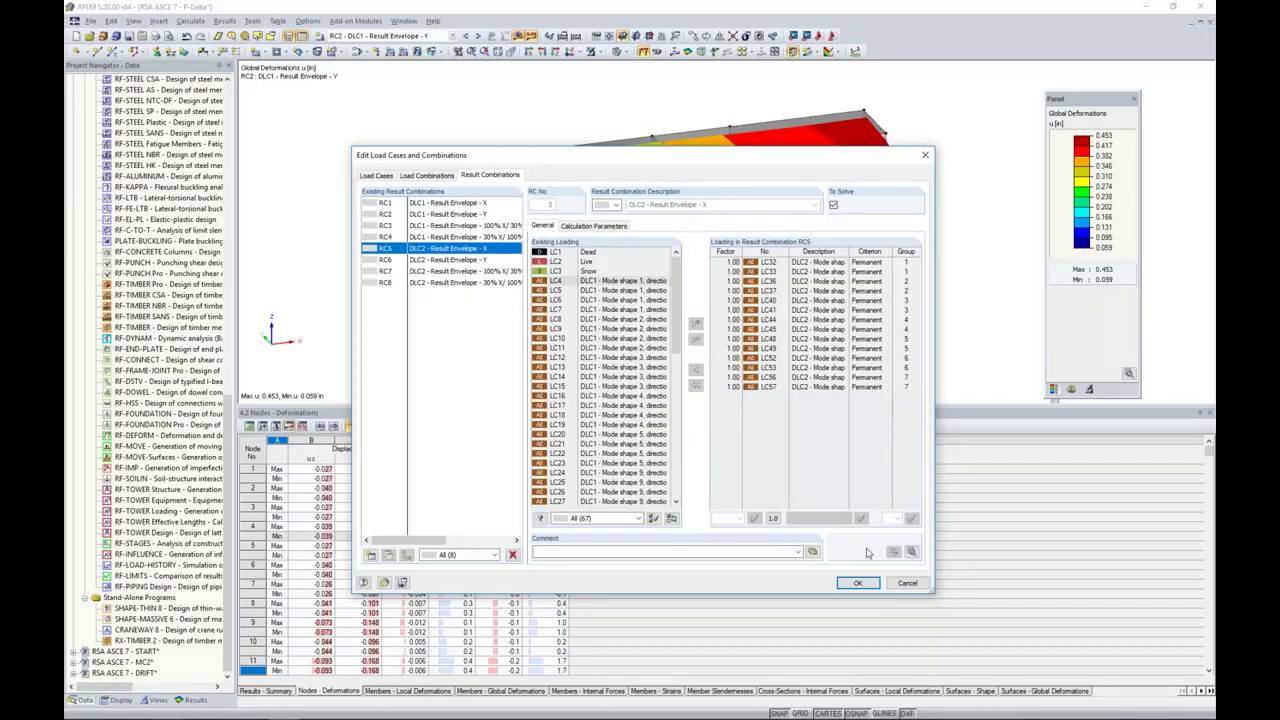
pyautogui.click(857, 583)
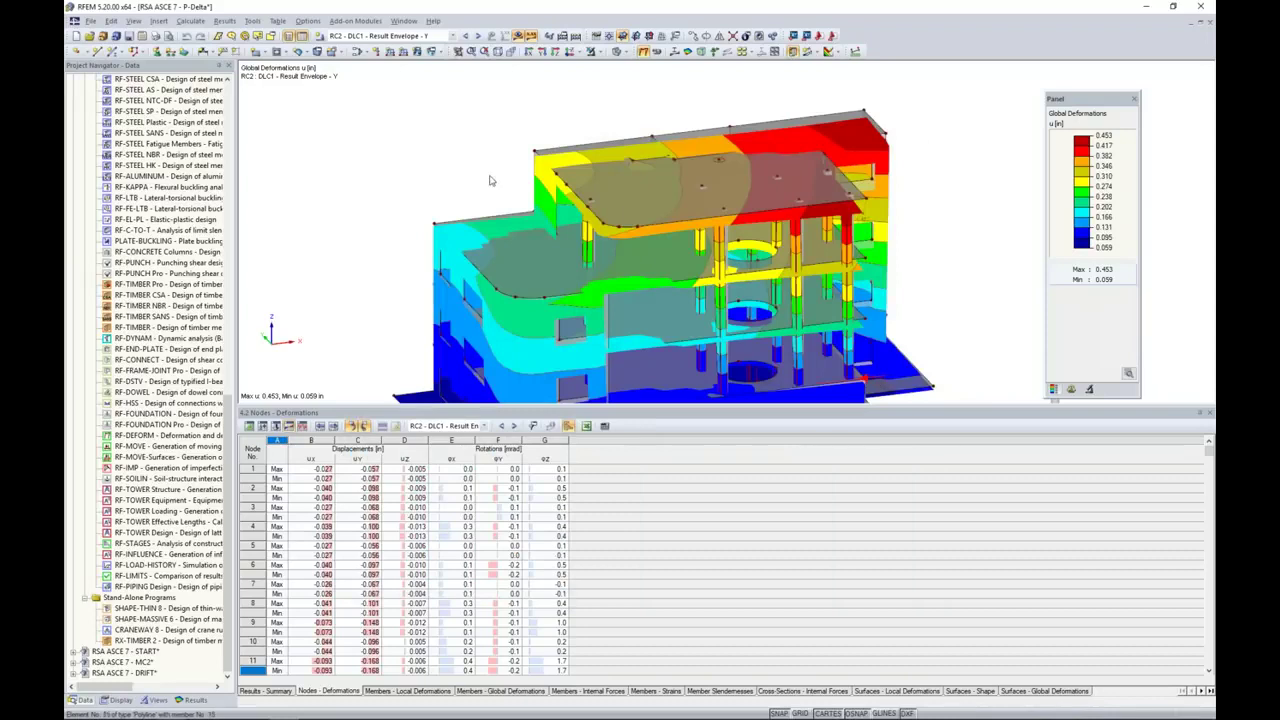
# - Compare the global deformations of RC5 (DLC2 Result Envelope - X) and RC1 (DLC1 Result Envelope - X) in an enlarged model view
pyautogui.click(453, 36)
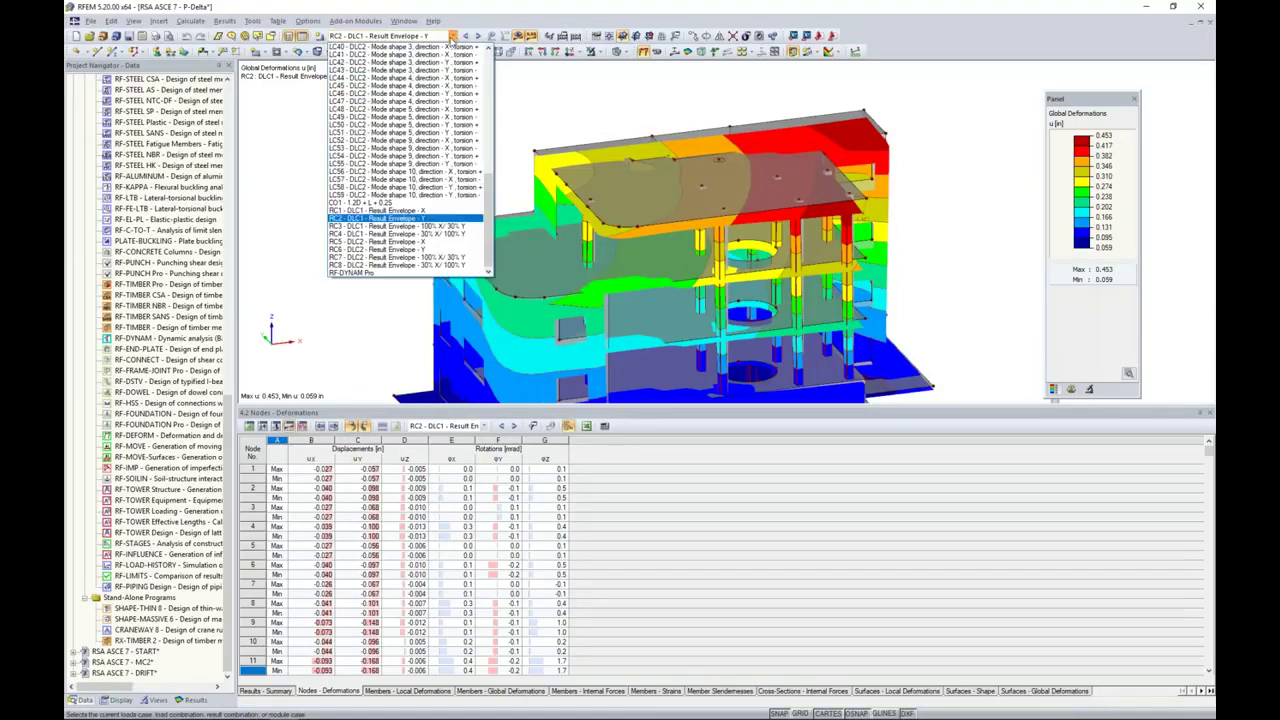
pyautogui.click(410, 242)
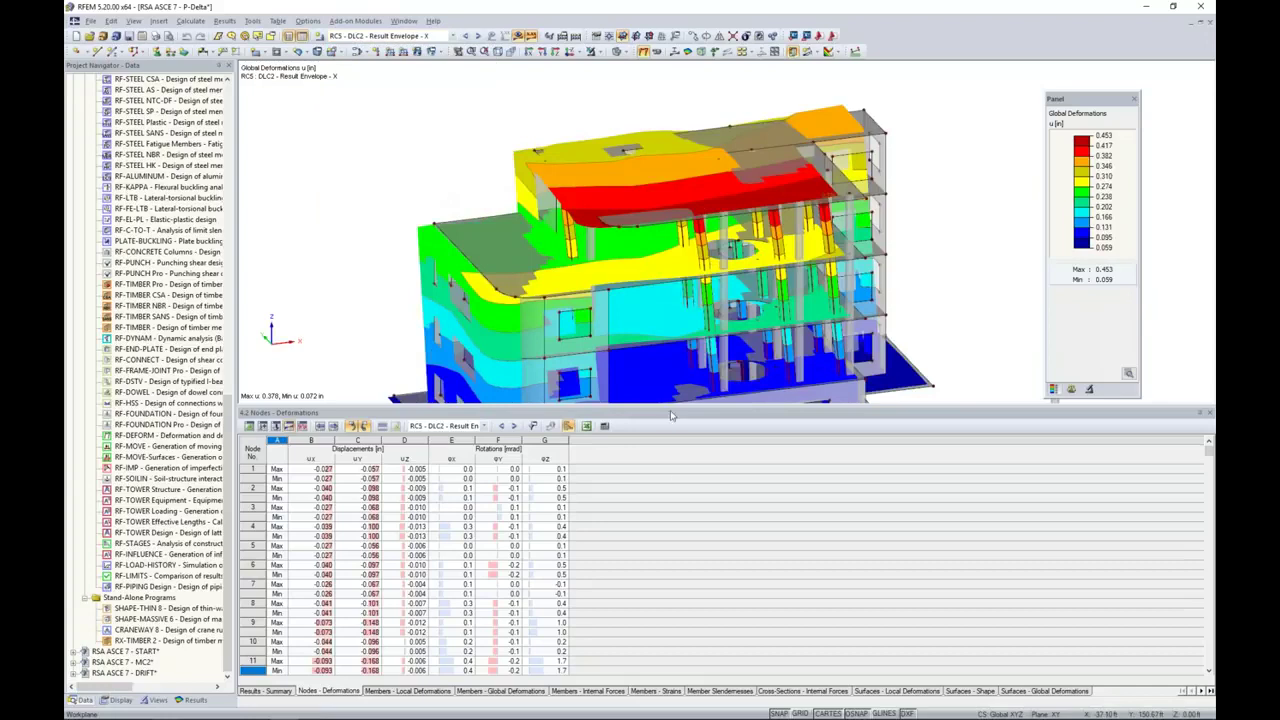
pyautogui.moveTo(671, 411); pyautogui.dragTo(665, 558)
pyautogui.click(190, 699)
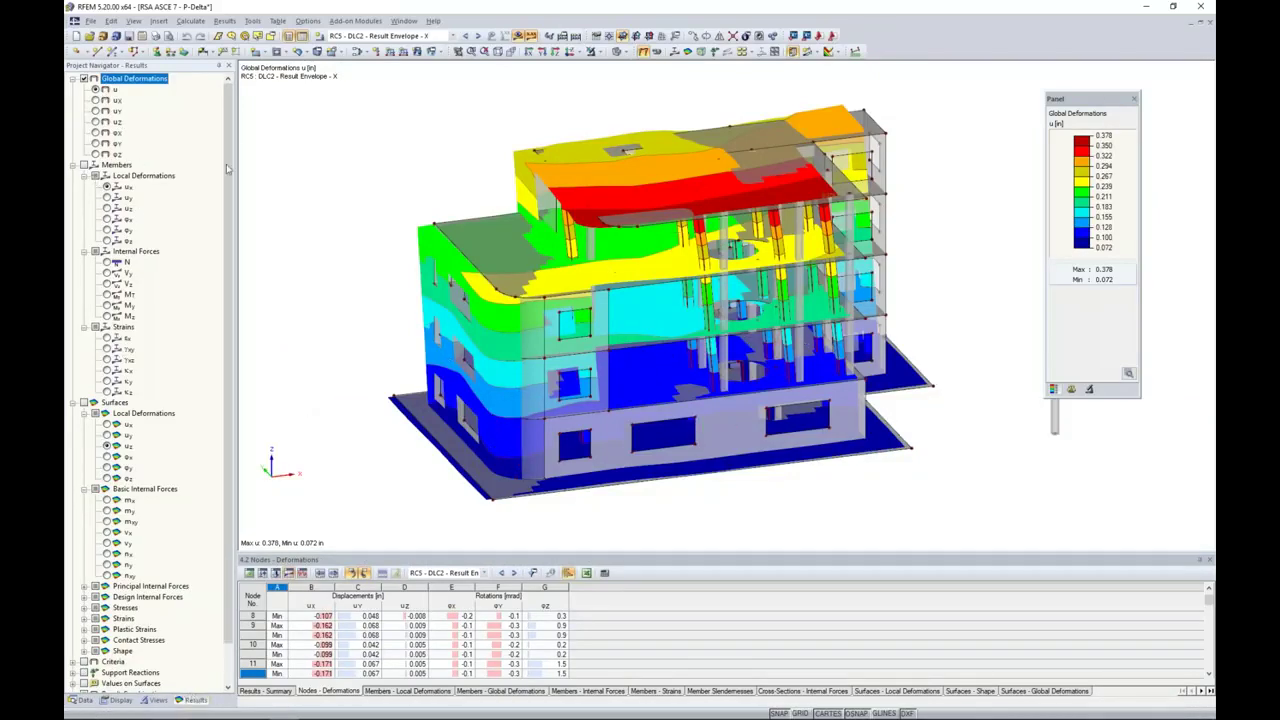
pyautogui.click(405, 37)
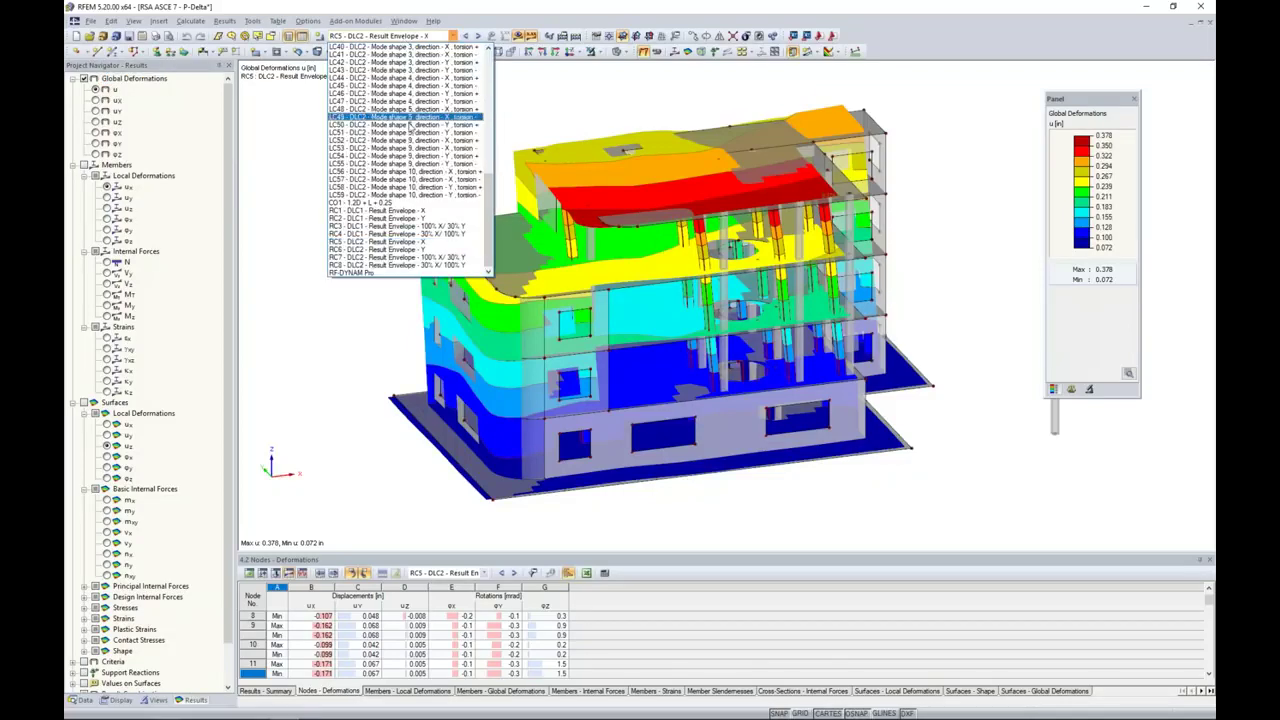
pyautogui.click(407, 212)
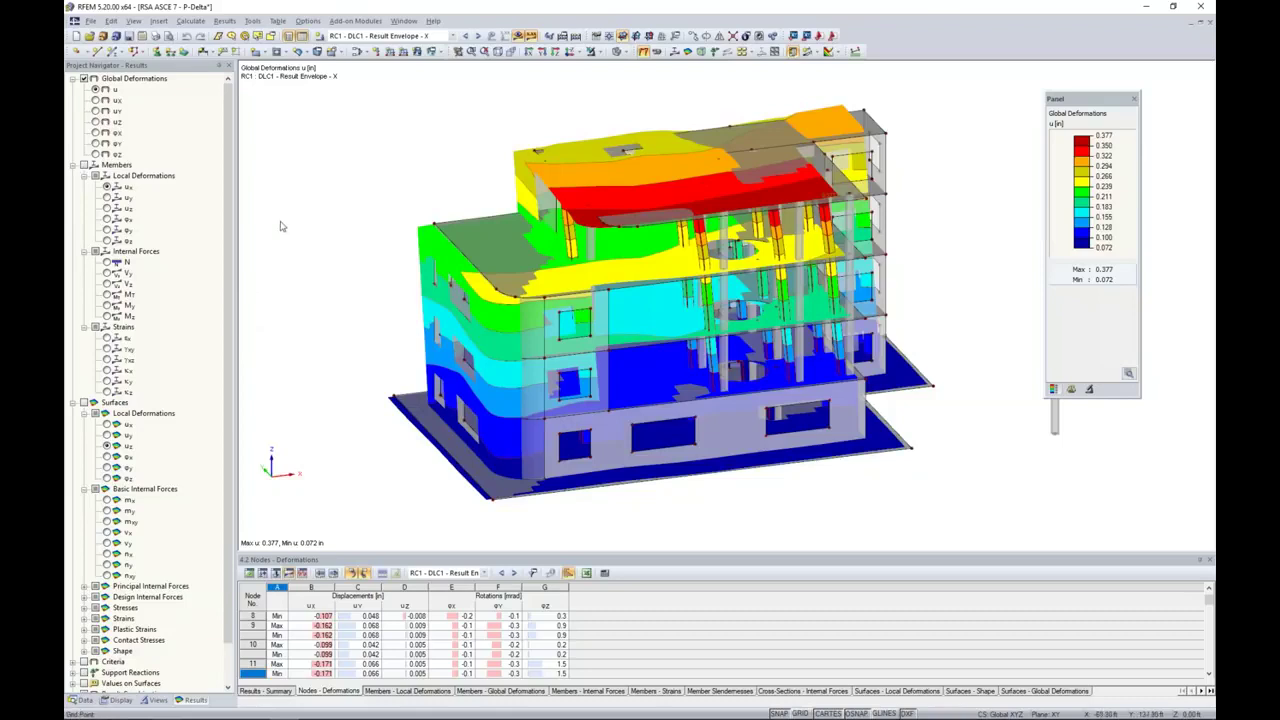
# - Create a new result combination and add load combination CO1 (1.2D + L + 0.2S) to it
pyautogui.click(353, 54)
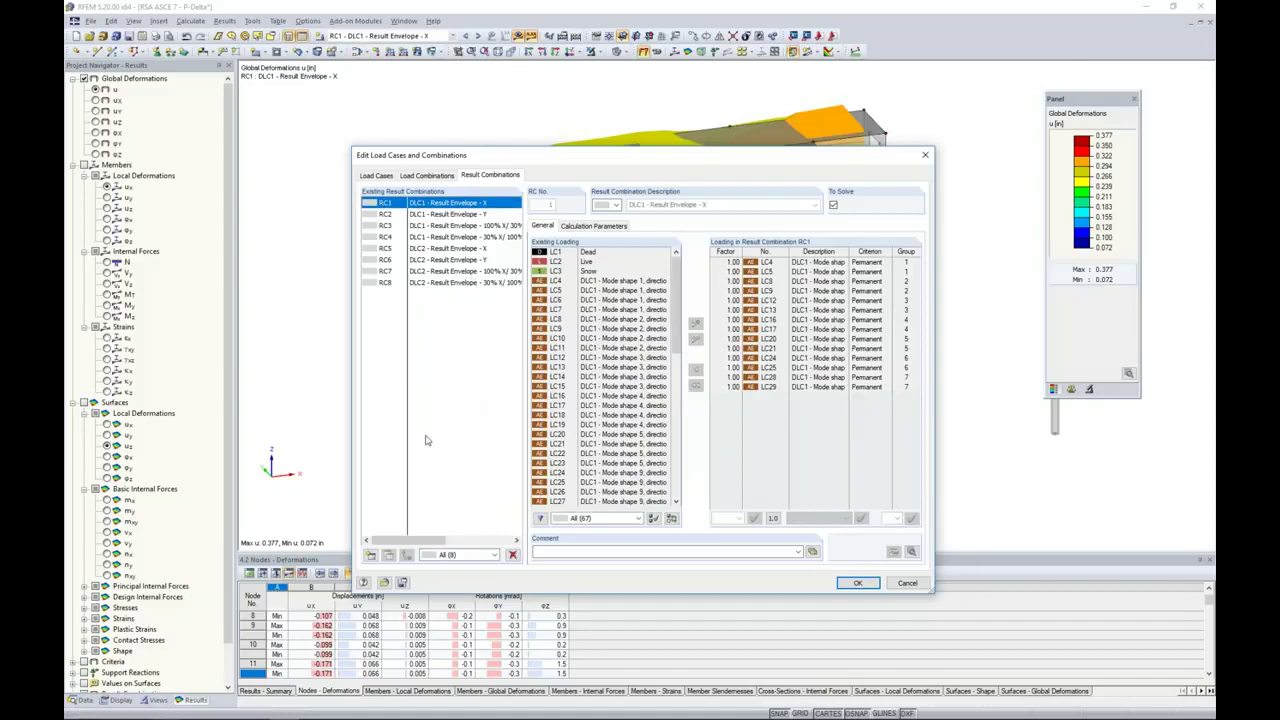
pyautogui.click(371, 554)
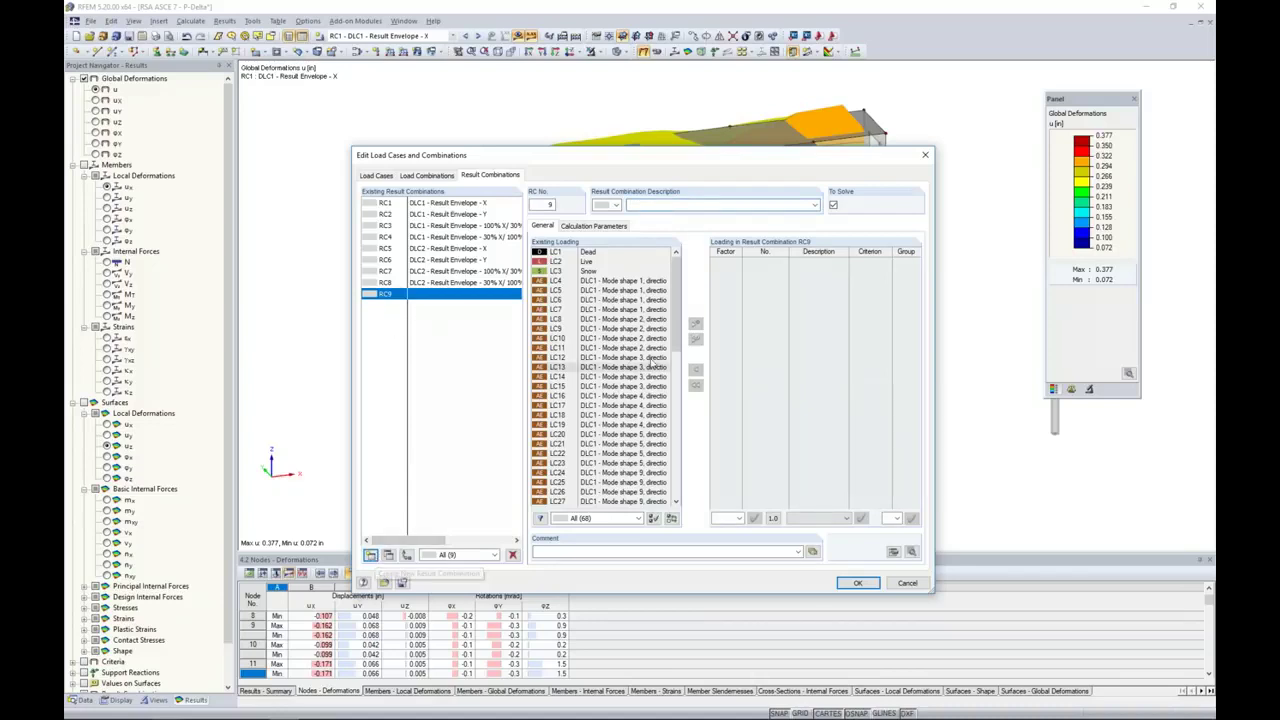
pyautogui.scroll(-14, 652, 366)
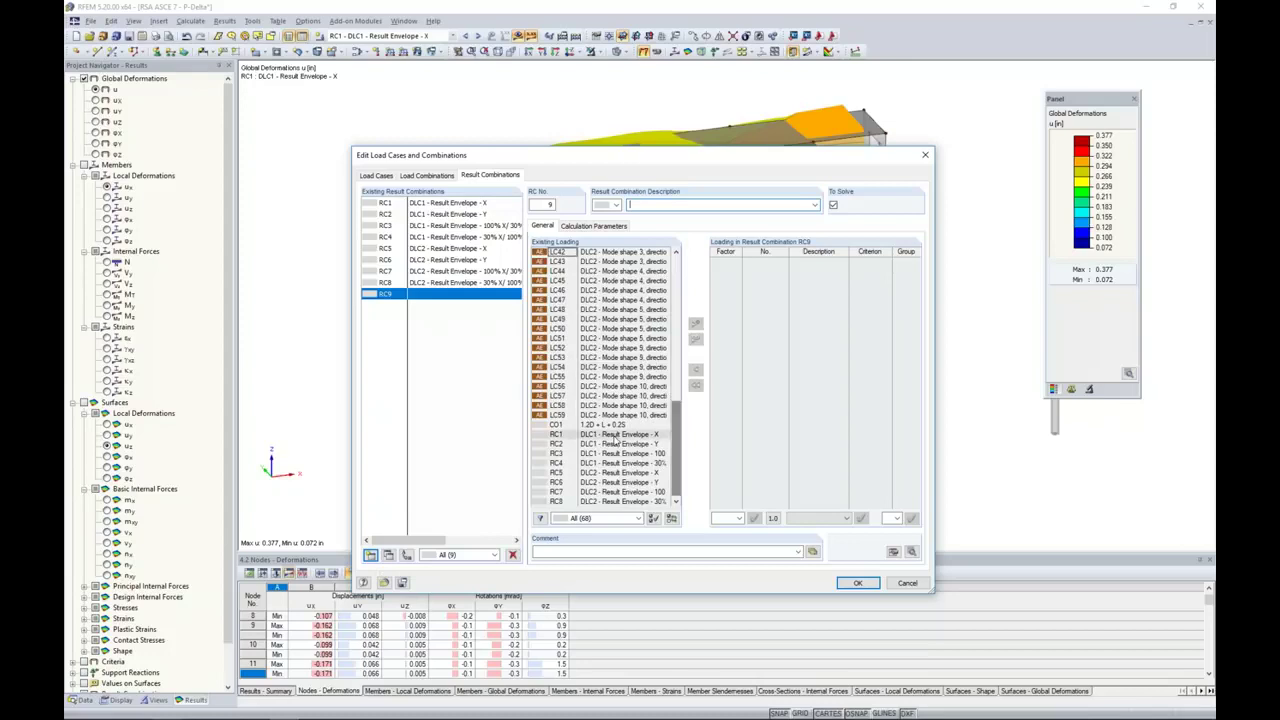
pyautogui.doubleClick(590, 430)
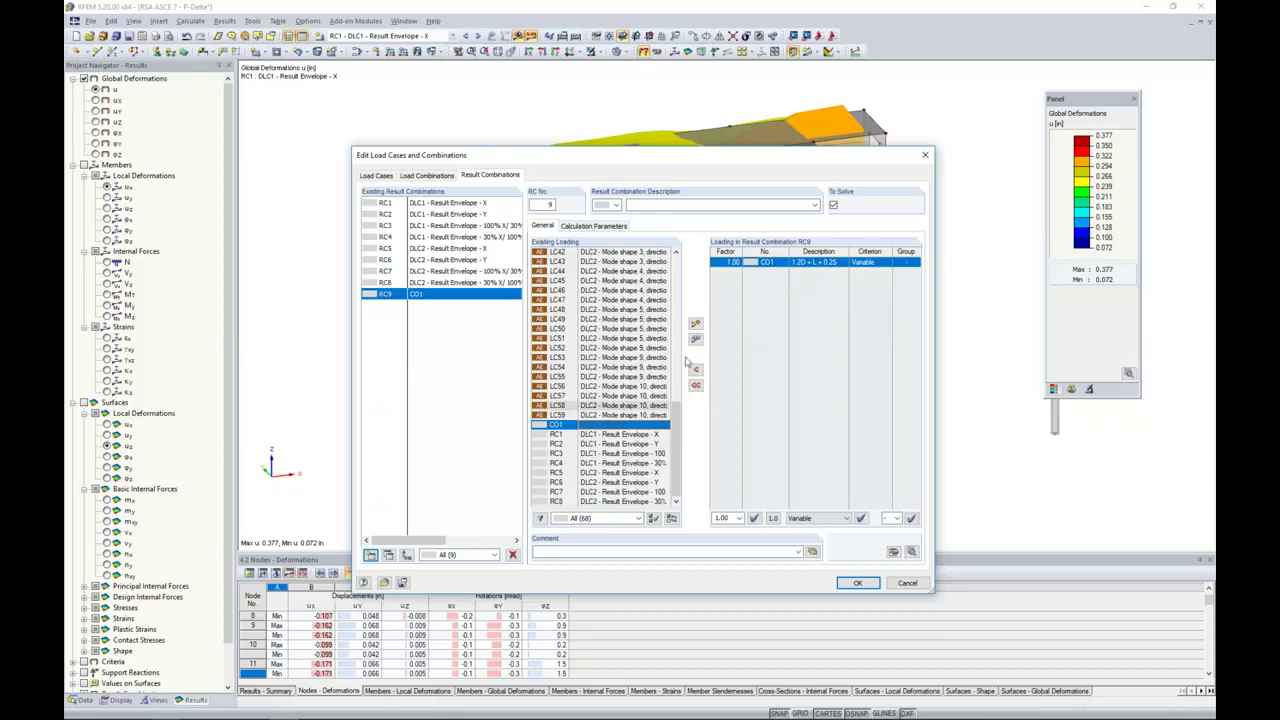
# - Add result combinations RC7 and RC8 (DLC2 100%/30% envelopes) to the new combination as alternatives in one group
pyautogui.click(657, 493)
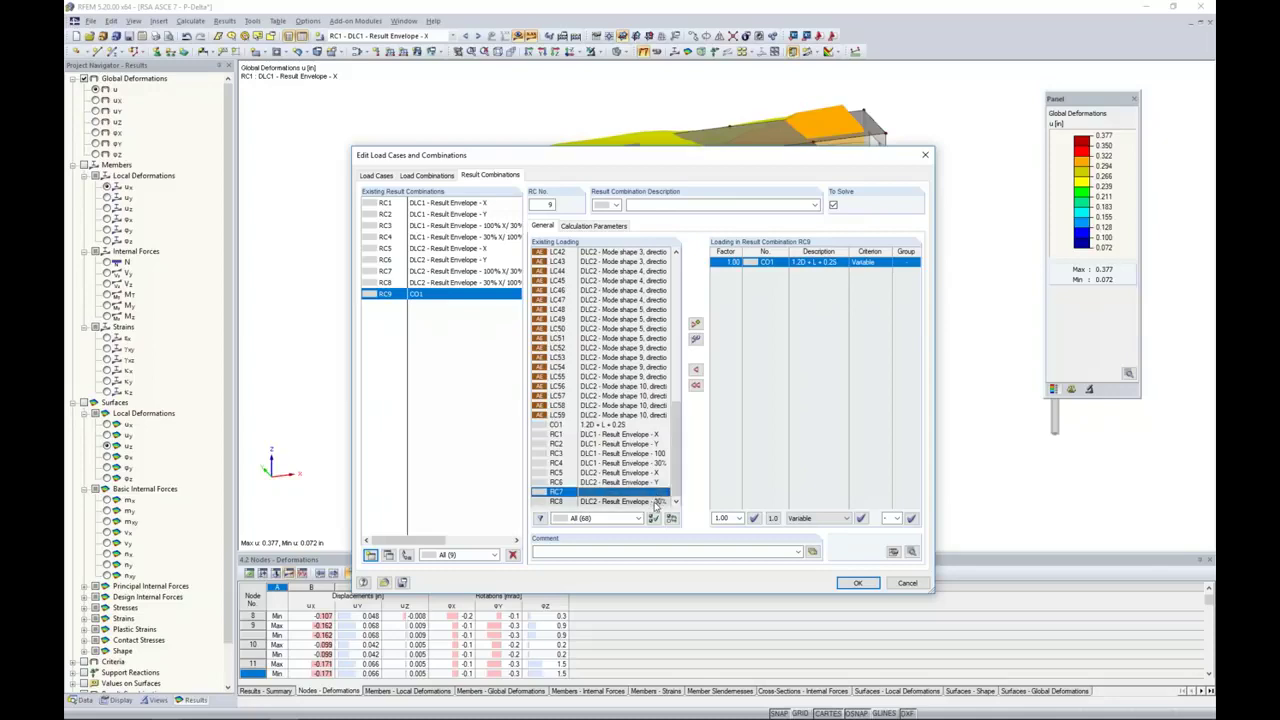
pyautogui.keyDown('ctrl'); pyautogui.click(656, 504); pyautogui.keyUp('ctrl')
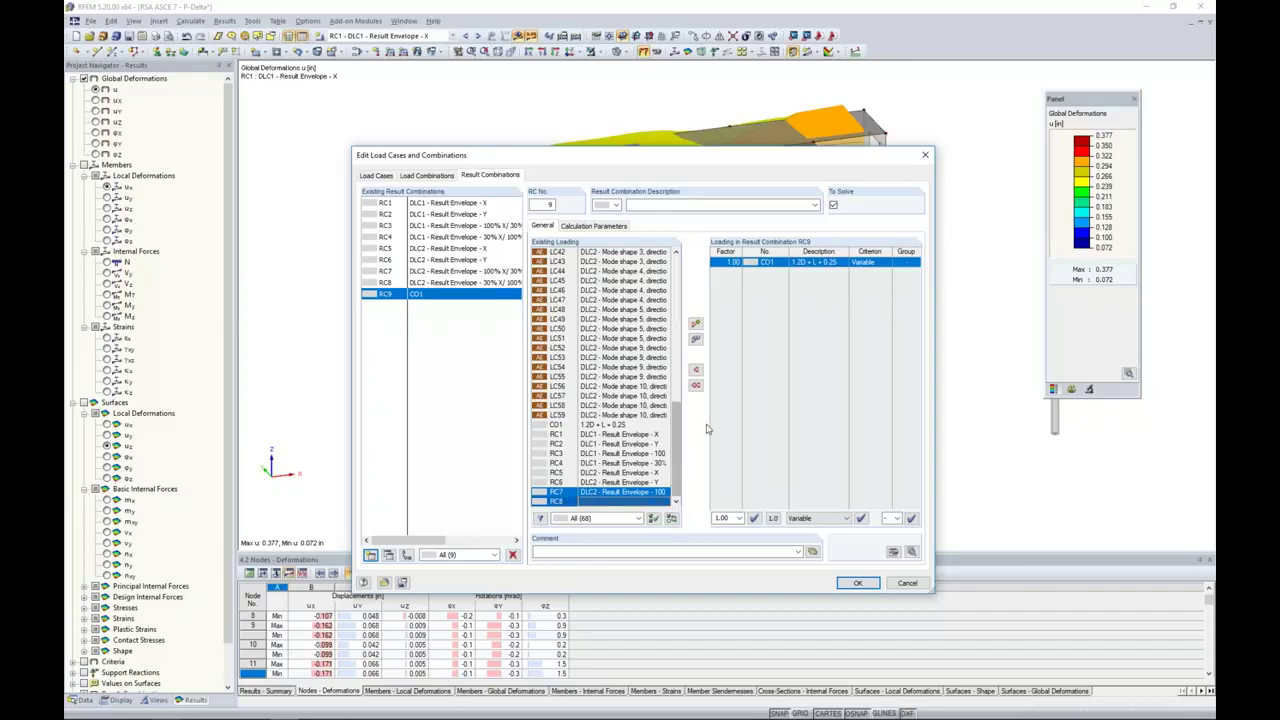
pyautogui.click(696, 341)
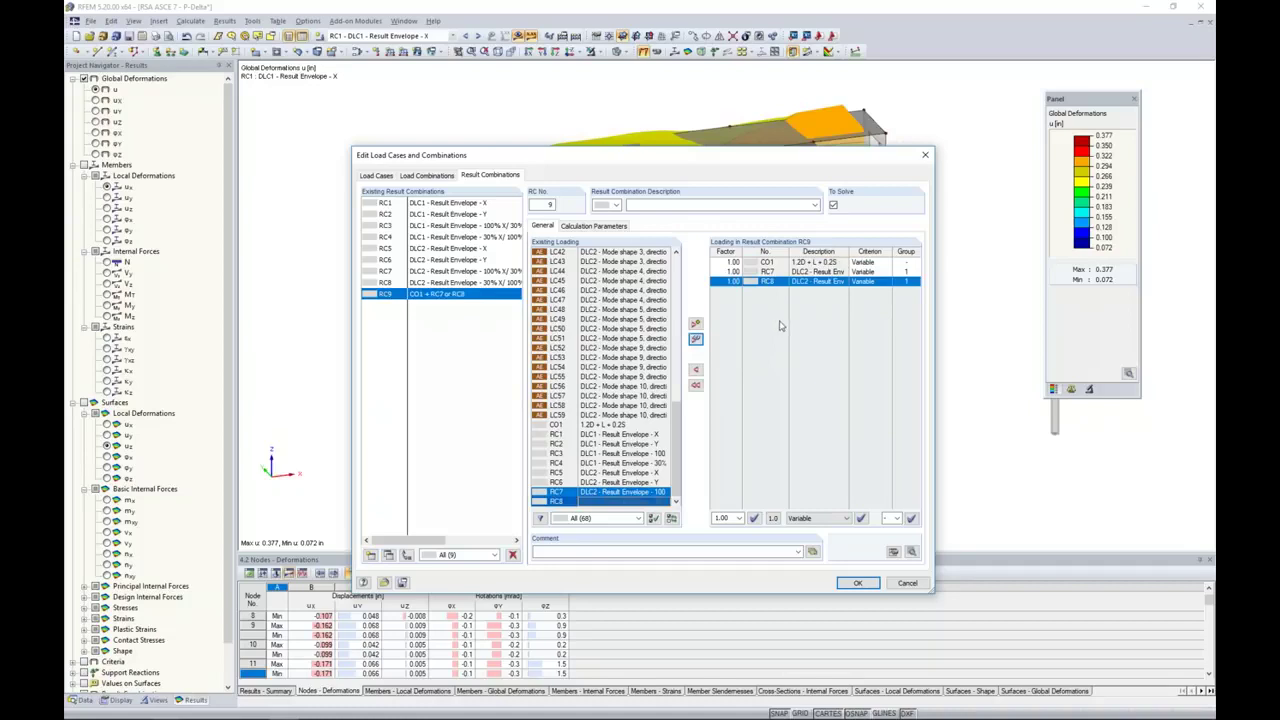
# - Set the criterion of CO1 to Permanent in the new result combination and accept the load case and combination edits
pyautogui.click(866, 262)
pyautogui.click(886, 262)
pyautogui.click(866, 272)
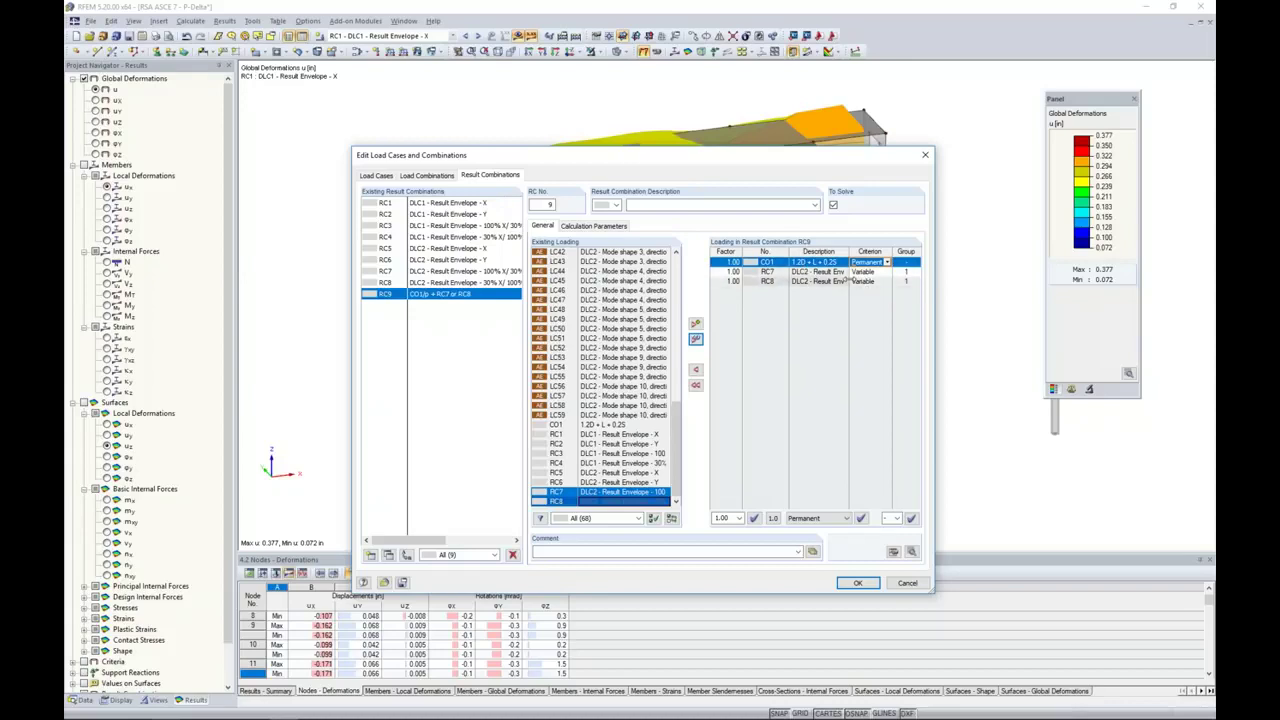
pyautogui.moveTo(848, 252); pyautogui.dragTo(903, 254)
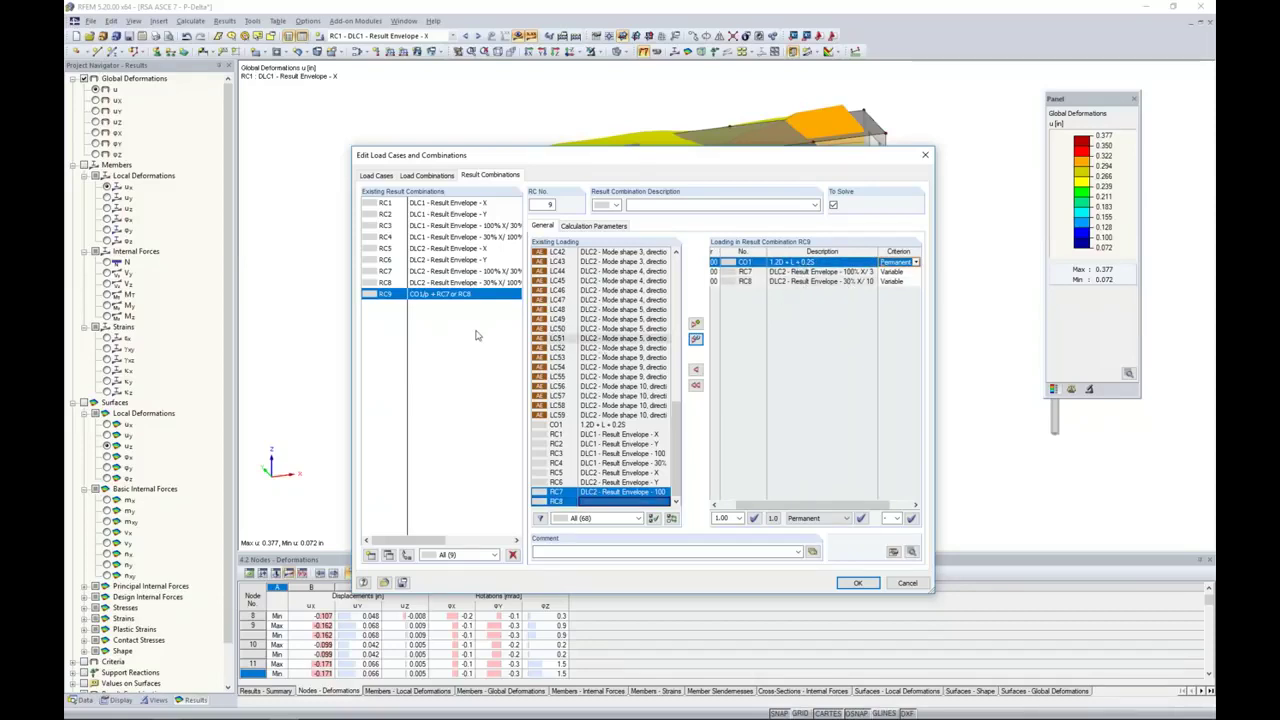
pyautogui.click(850, 583)
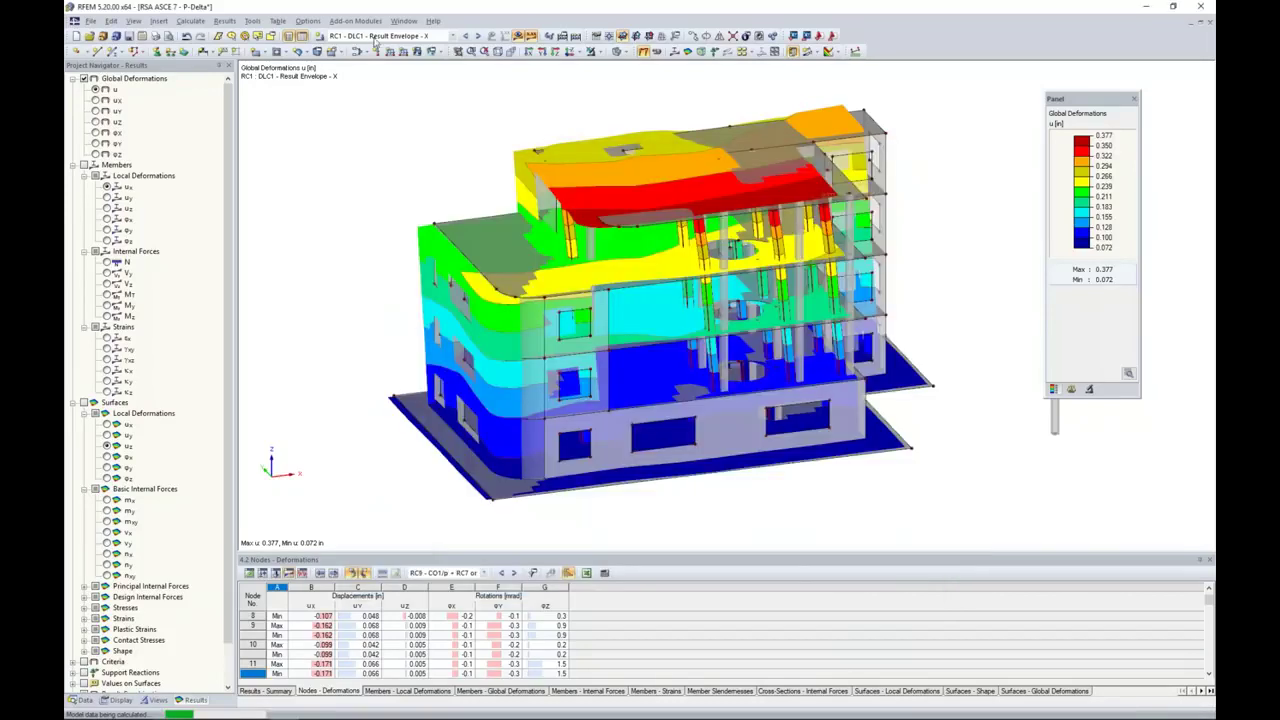
# - Display the global deformations of RC9 (CO1/p + RC7 or RC8), first total u and then the X-direction component
pyautogui.click(453, 38)
pyautogui.click(390, 266)
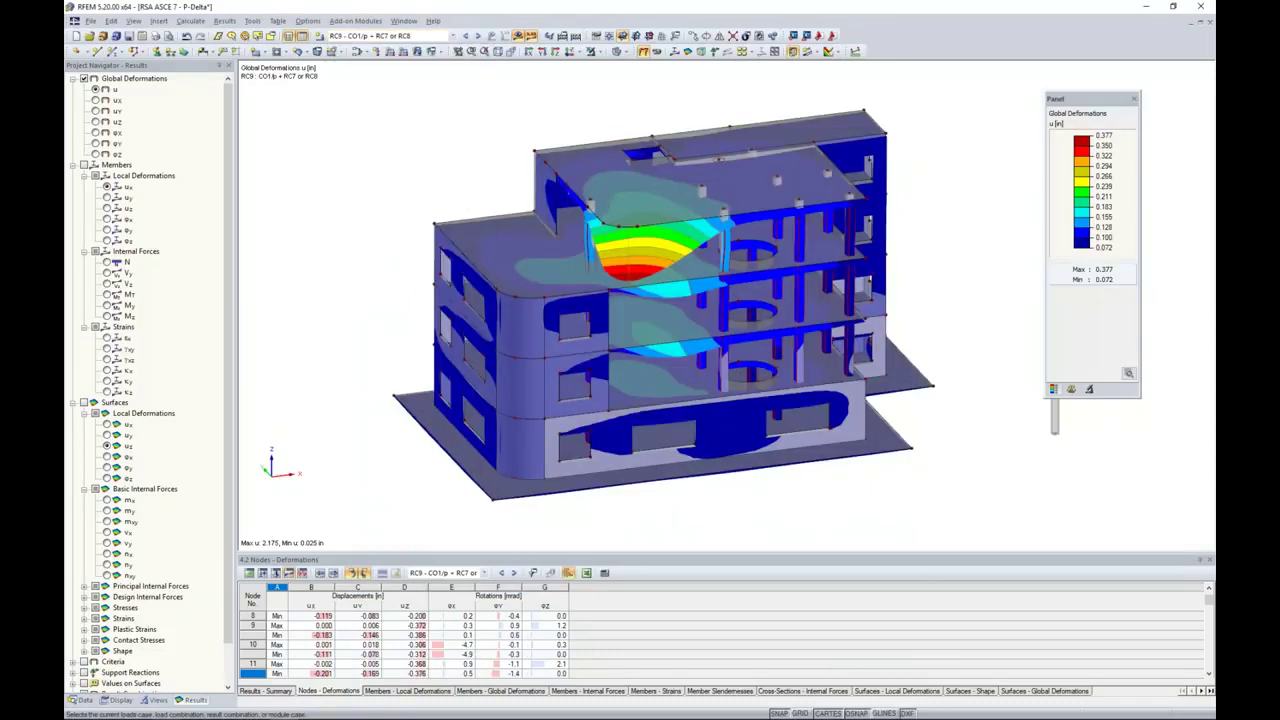
pyautogui.click(453, 36)
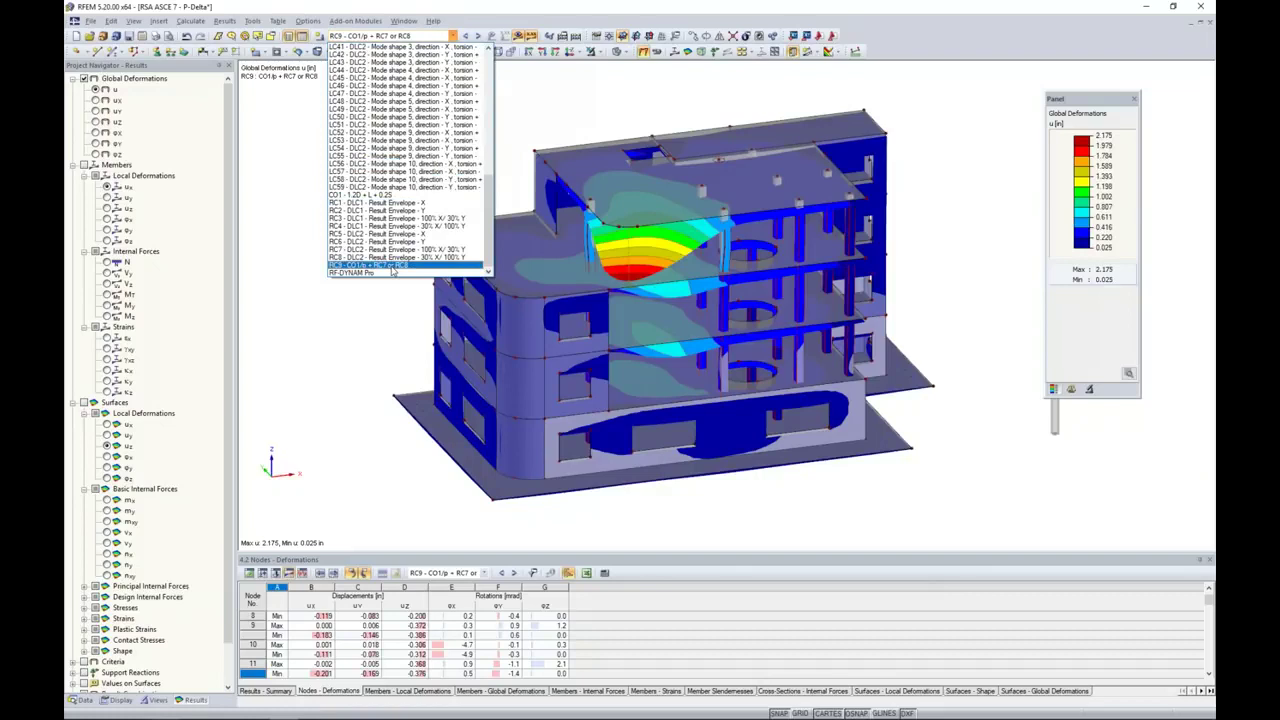
pyautogui.click(392, 266)
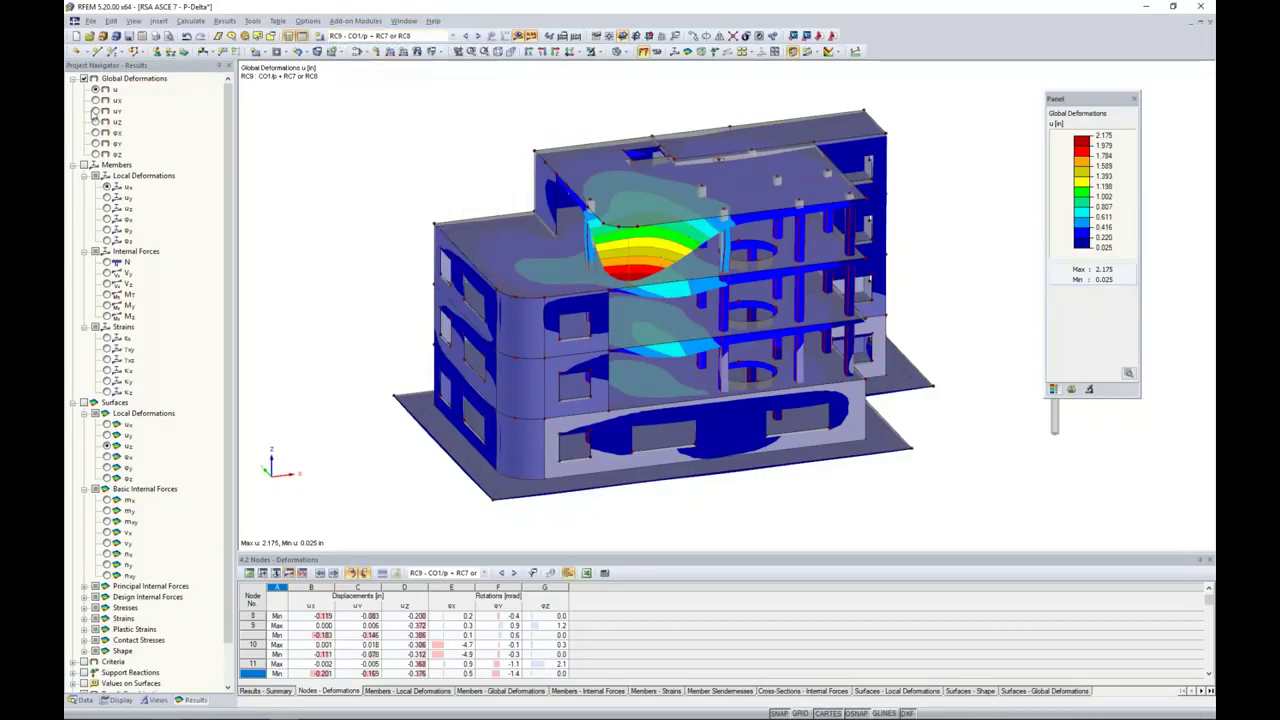
pyautogui.click(96, 101)
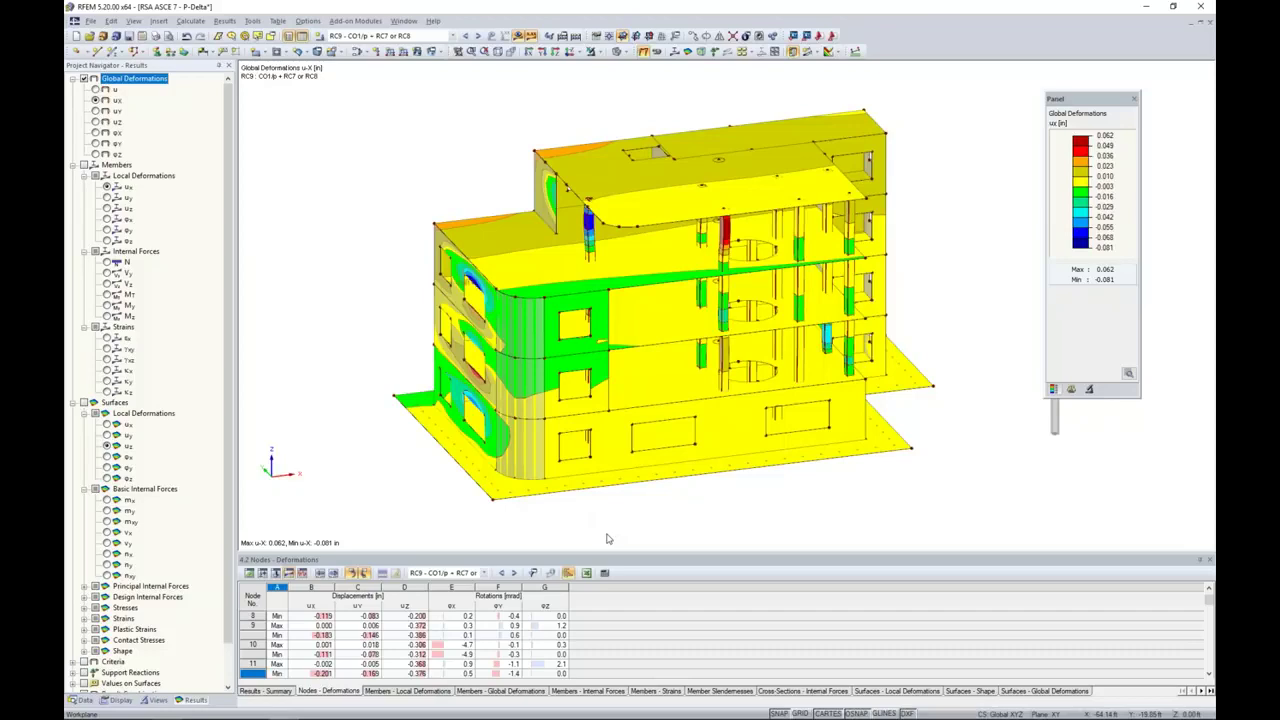
# - Switch to the running slide presentation and advance from the P-Delta and RFEM slide to the More Information slide
pyautogui.press('super+Tab')
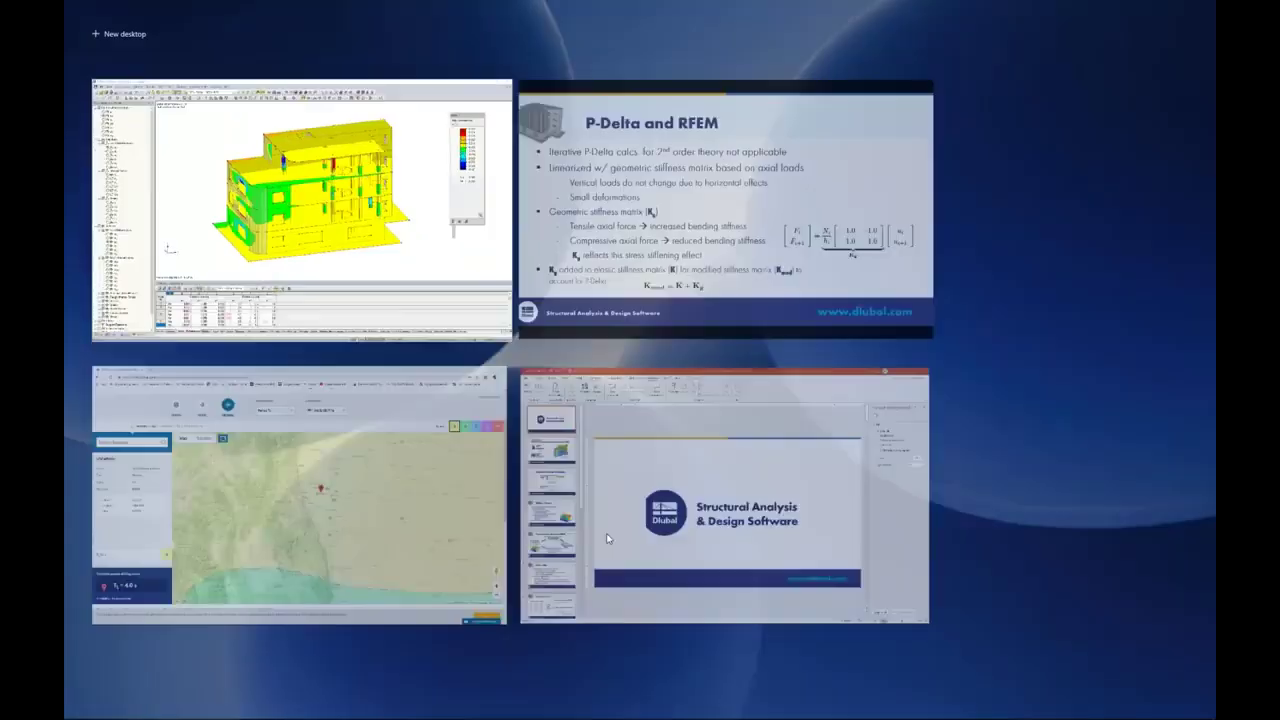
pyautogui.click(619, 222)
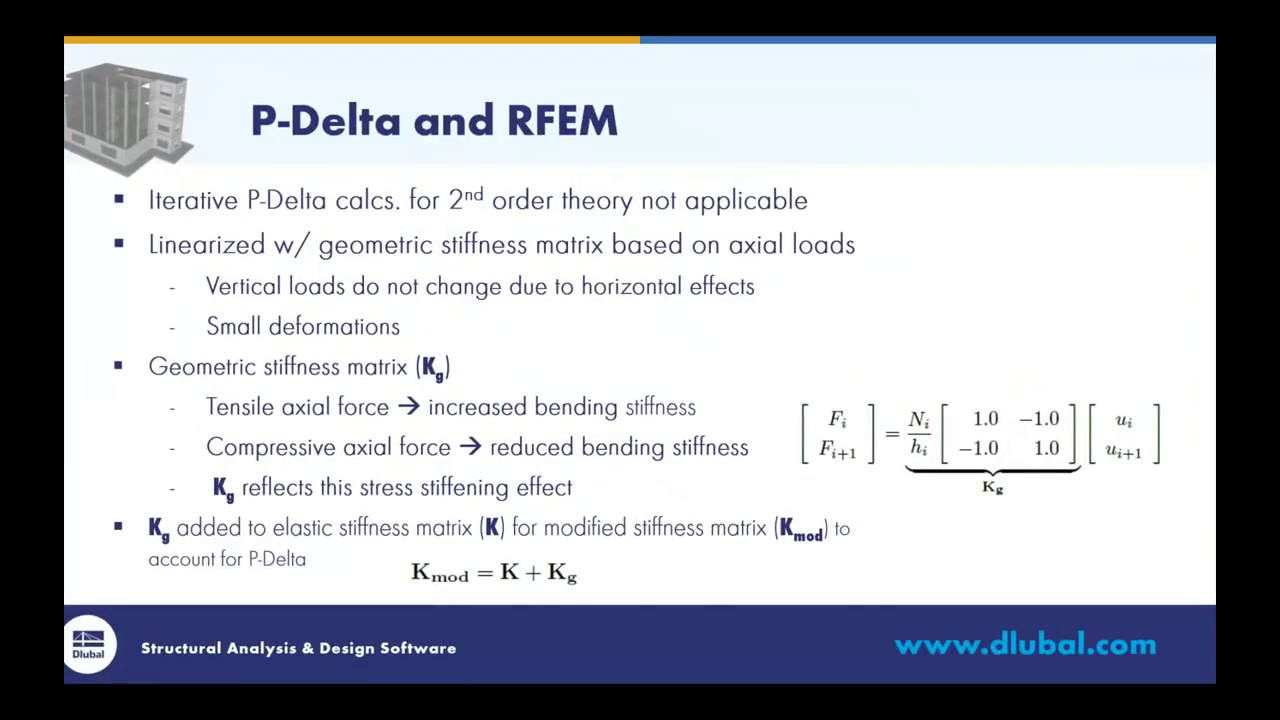
pyautogui.press('Right')
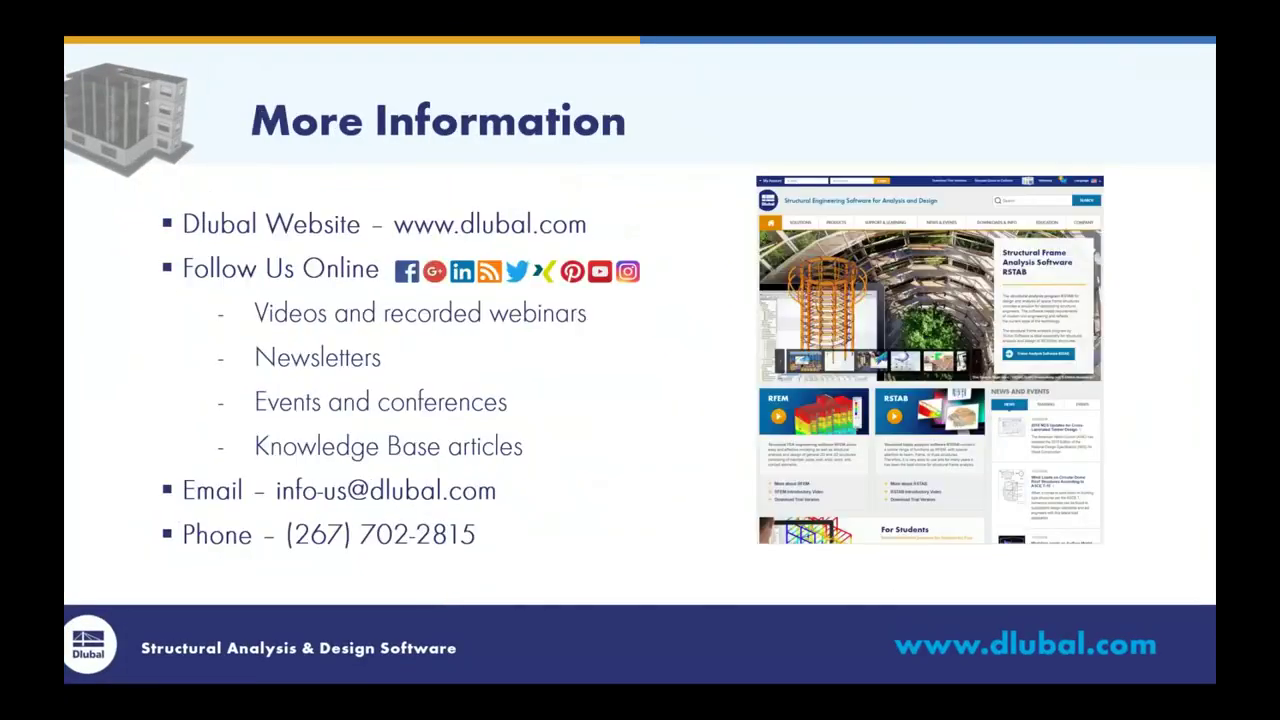